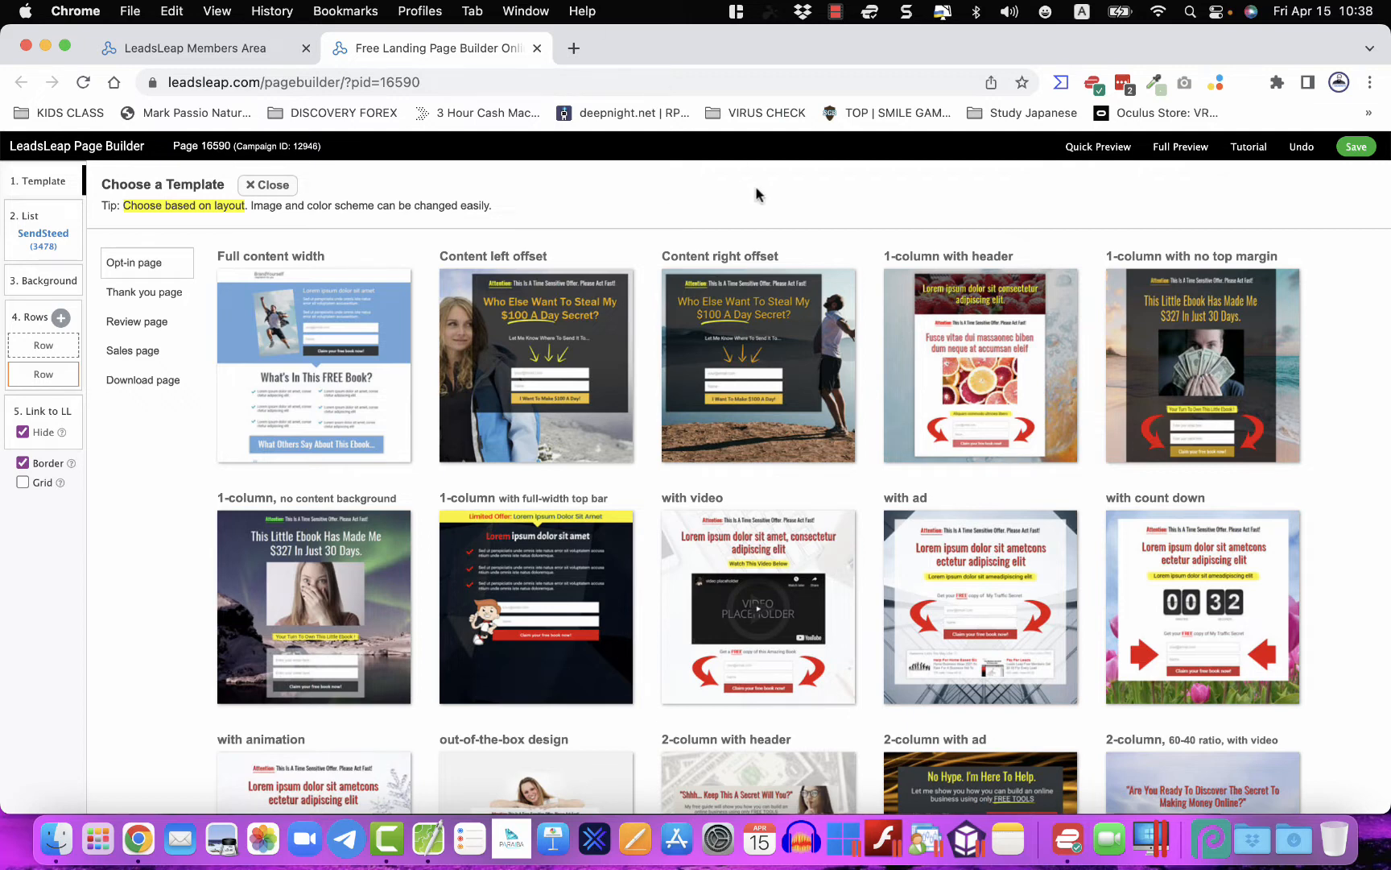
scroll(741, 455, "down", 10)
scroll(744, 456, "up", 10)
scroll(667, 387, "down", 5)
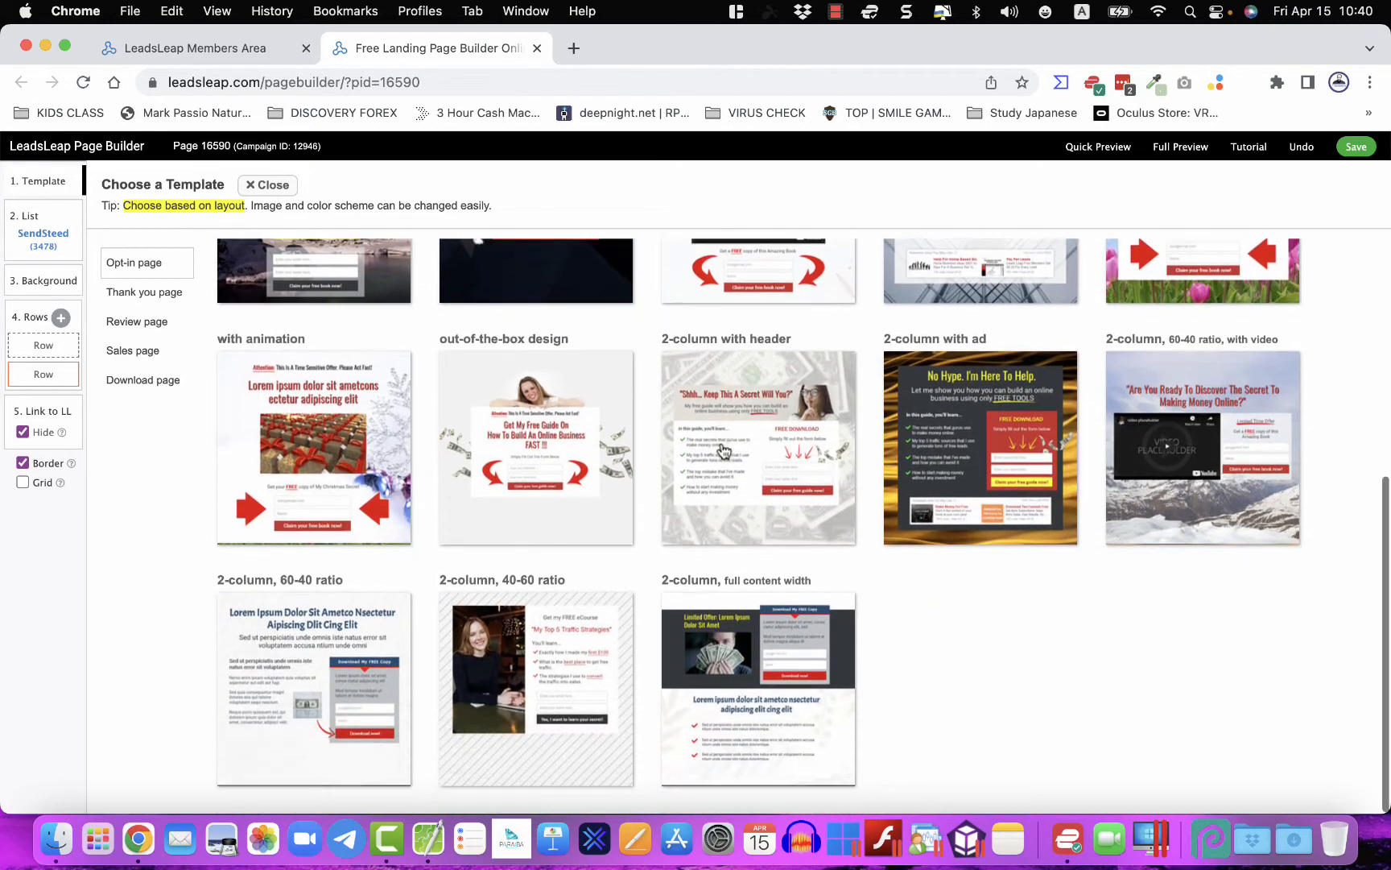
scroll(722, 450, "up", 2)
scroll(722, 449, "down", 2)
scroll(722, 449, "up", 4)
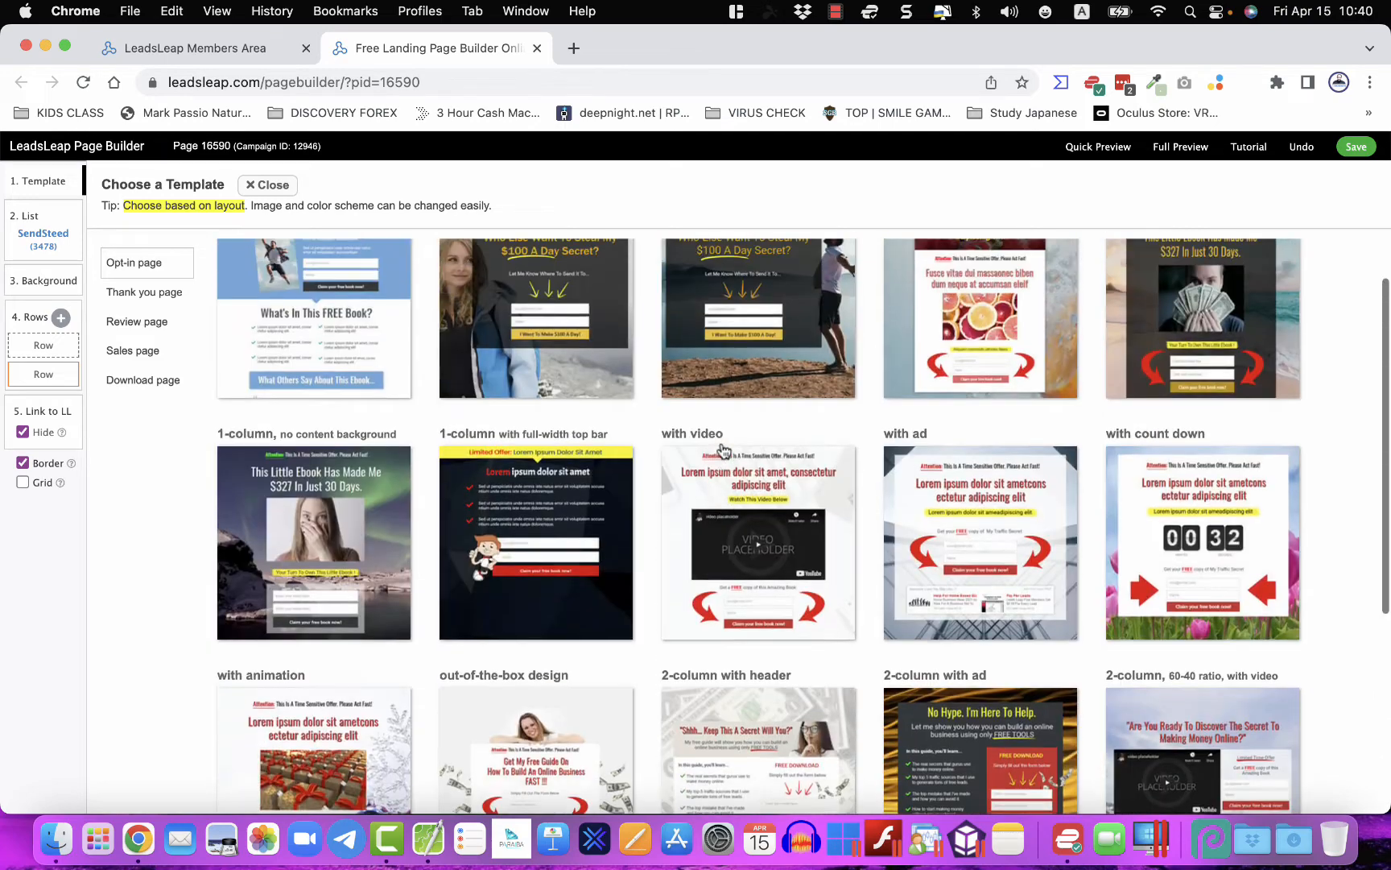
scroll(722, 449, "up", 1)
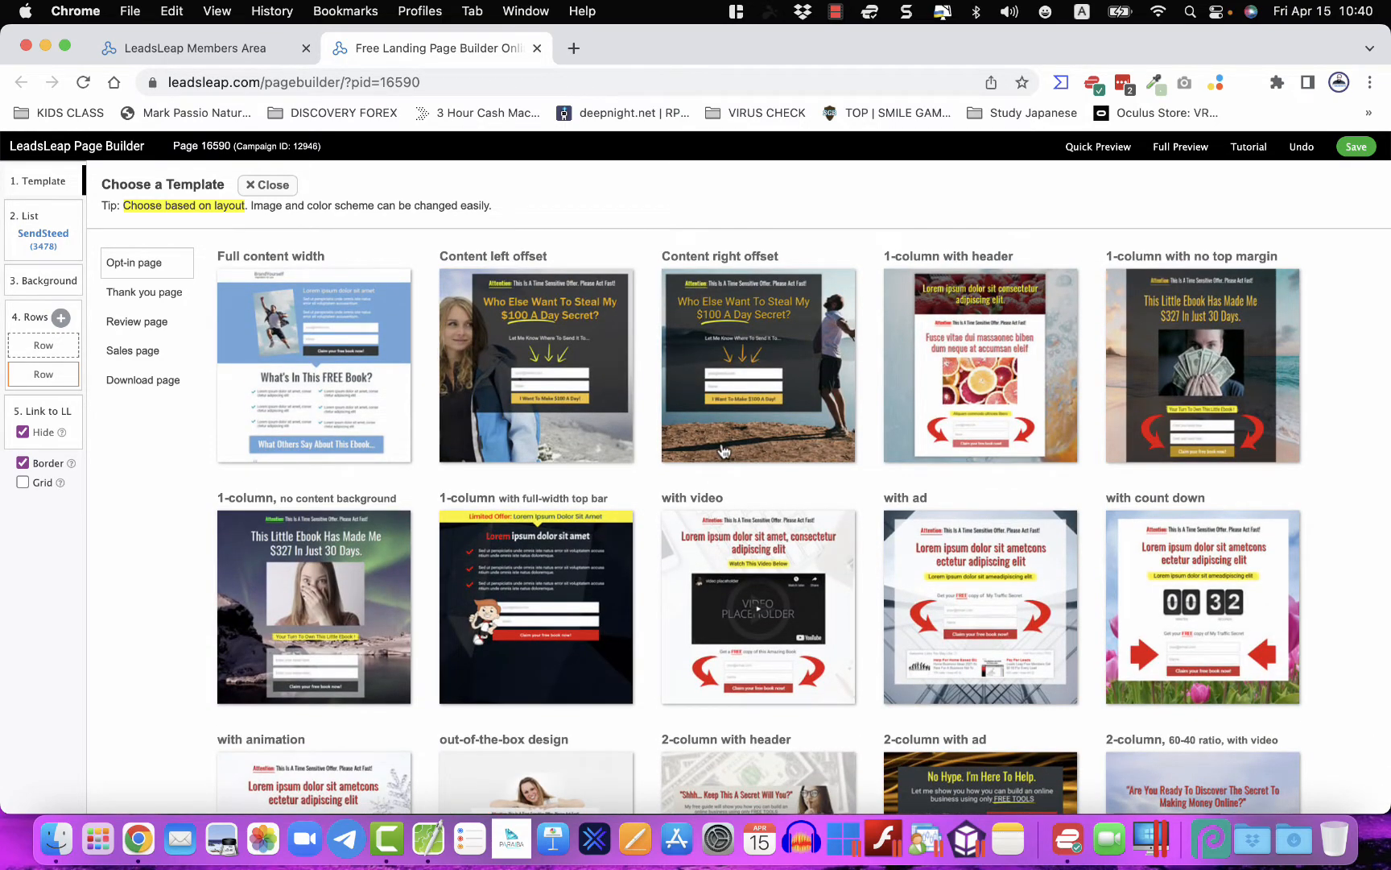
scroll(722, 450, "down", 1)
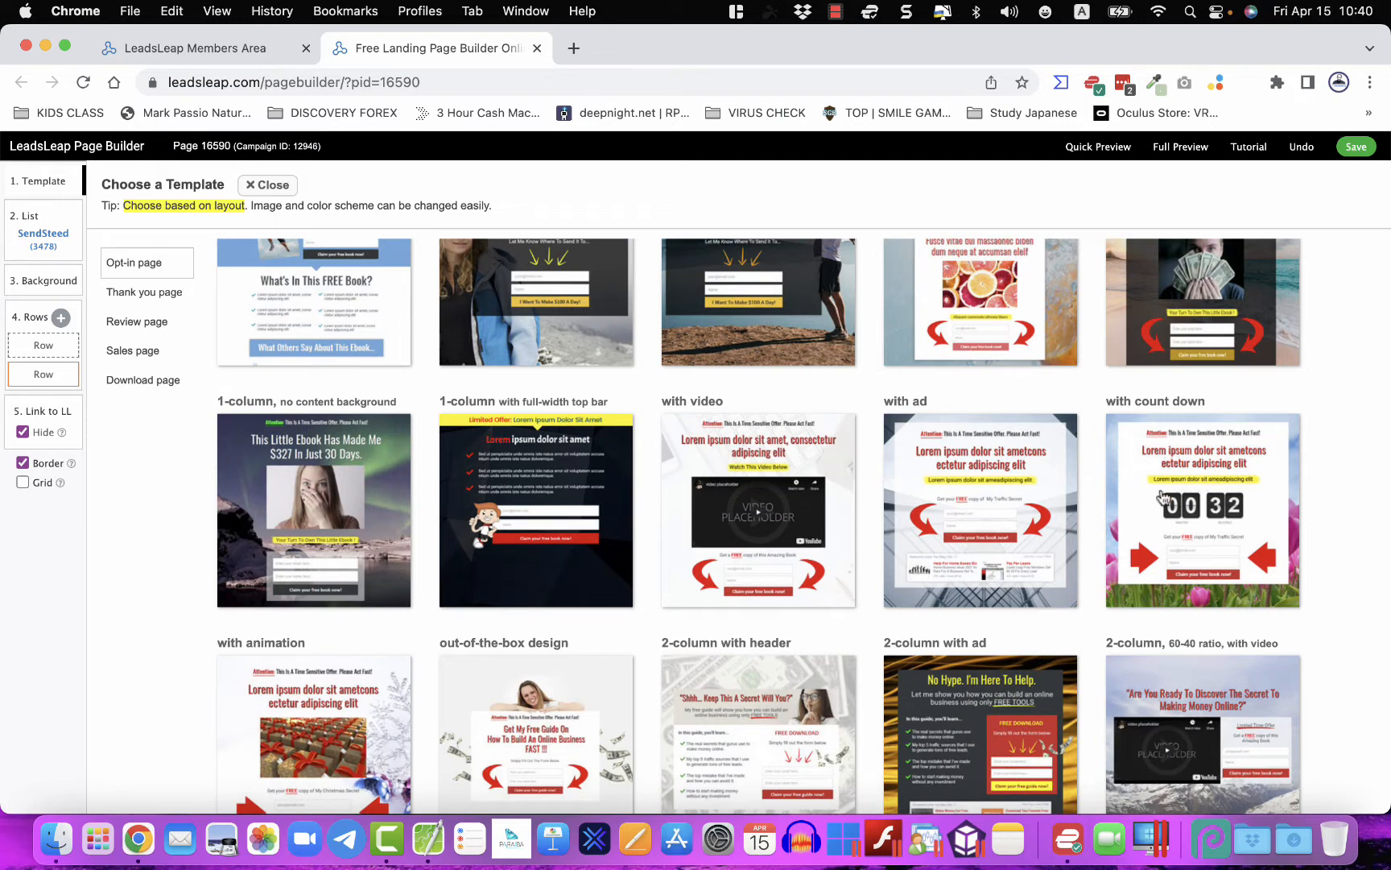
- Start the page from the 'with count down' opt-in template
left_click(1177, 494)
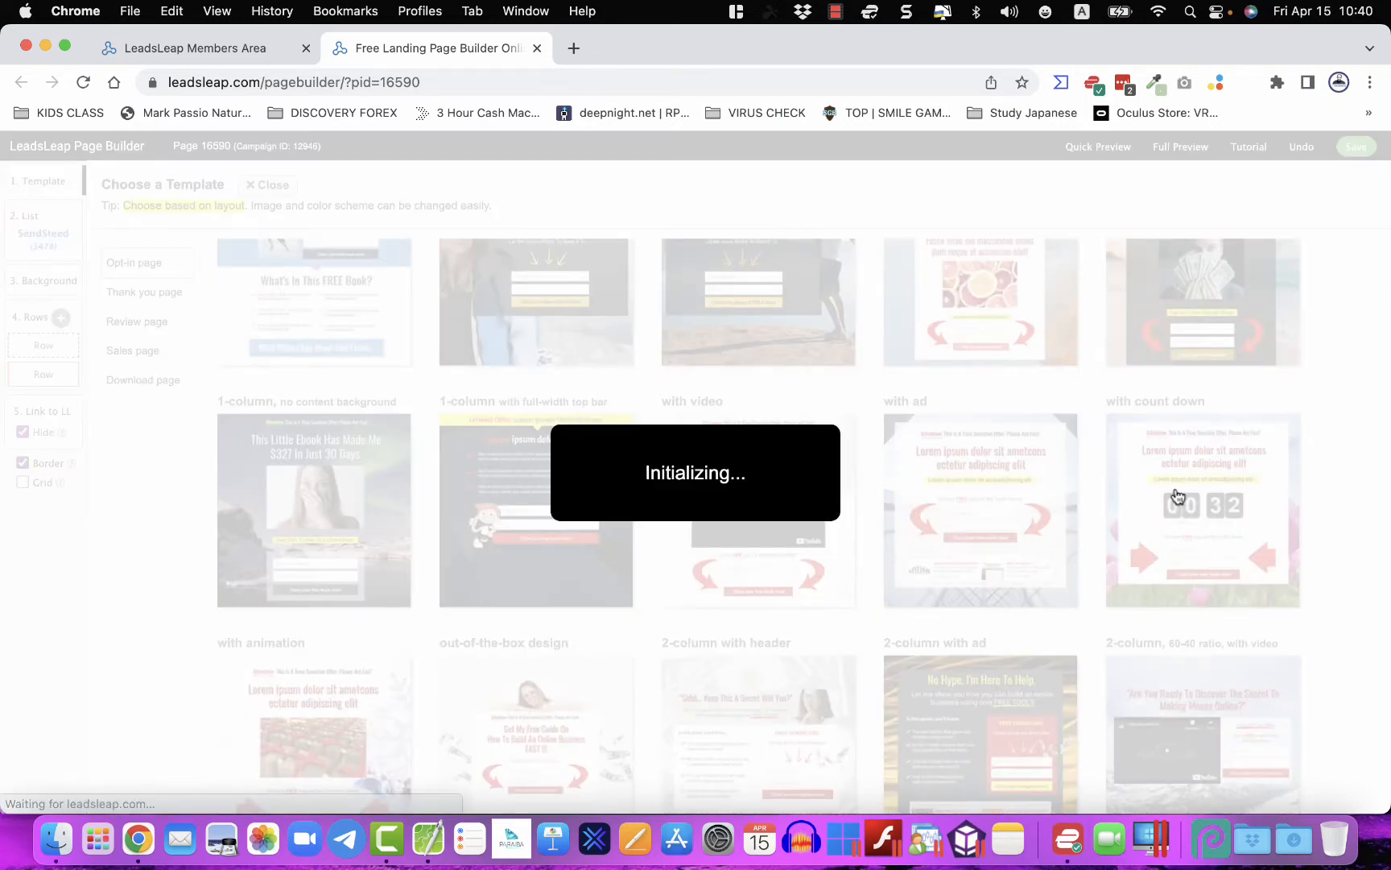
scroll(739, 594, "down", 1)
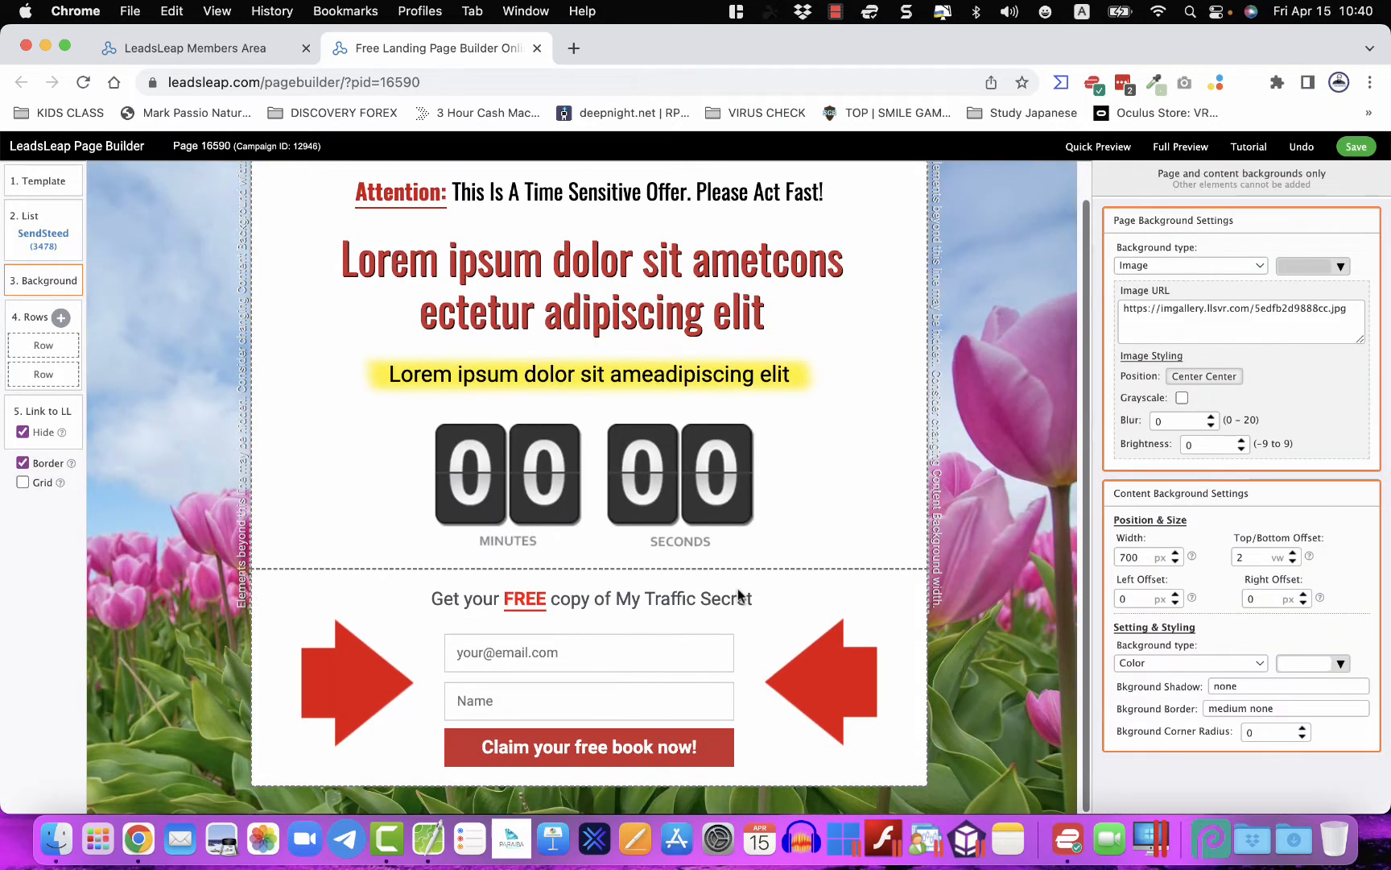
scroll(739, 594, "up", 1)
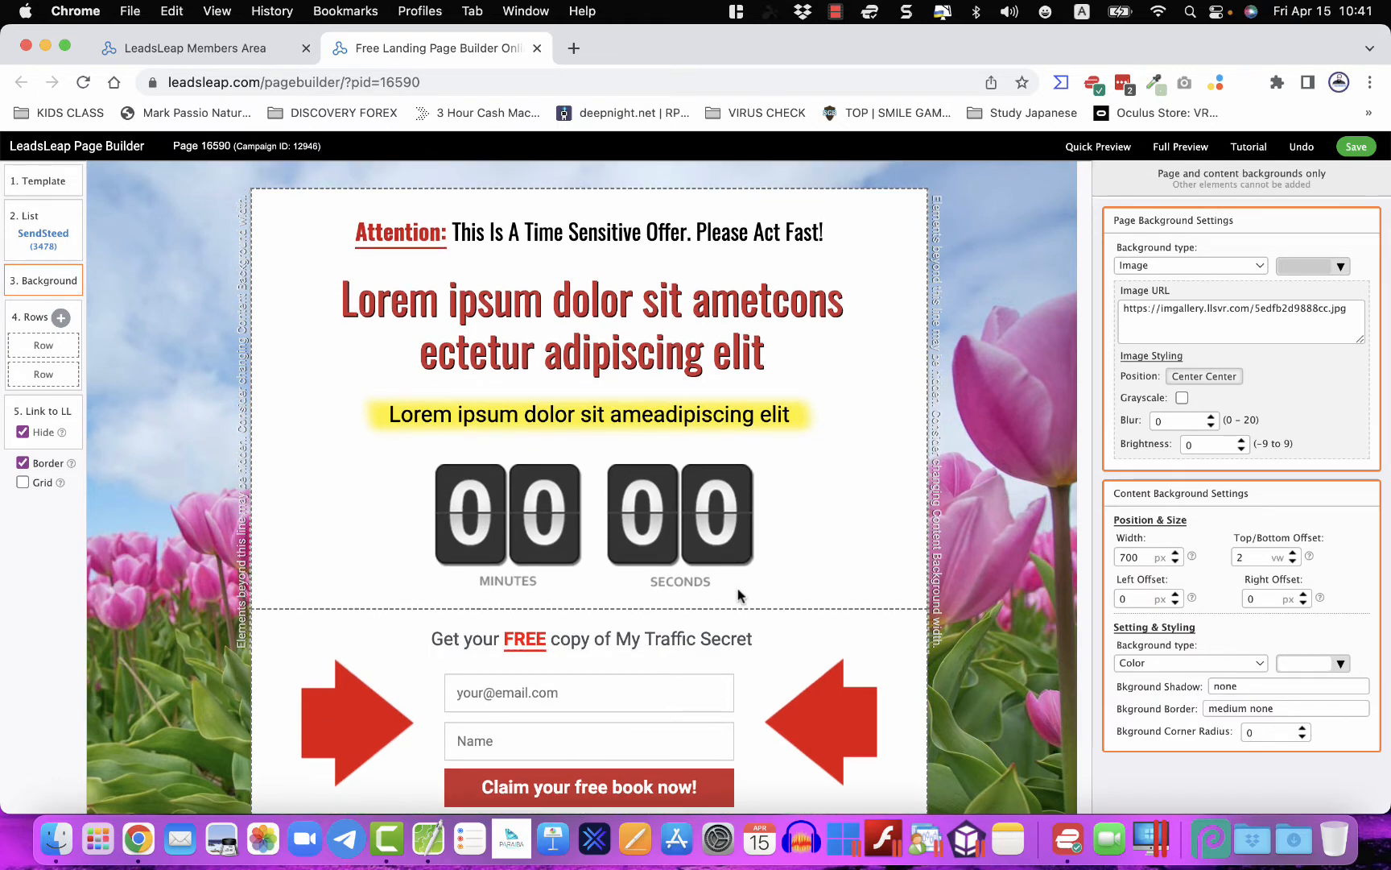
scroll(739, 596, "down", 1)
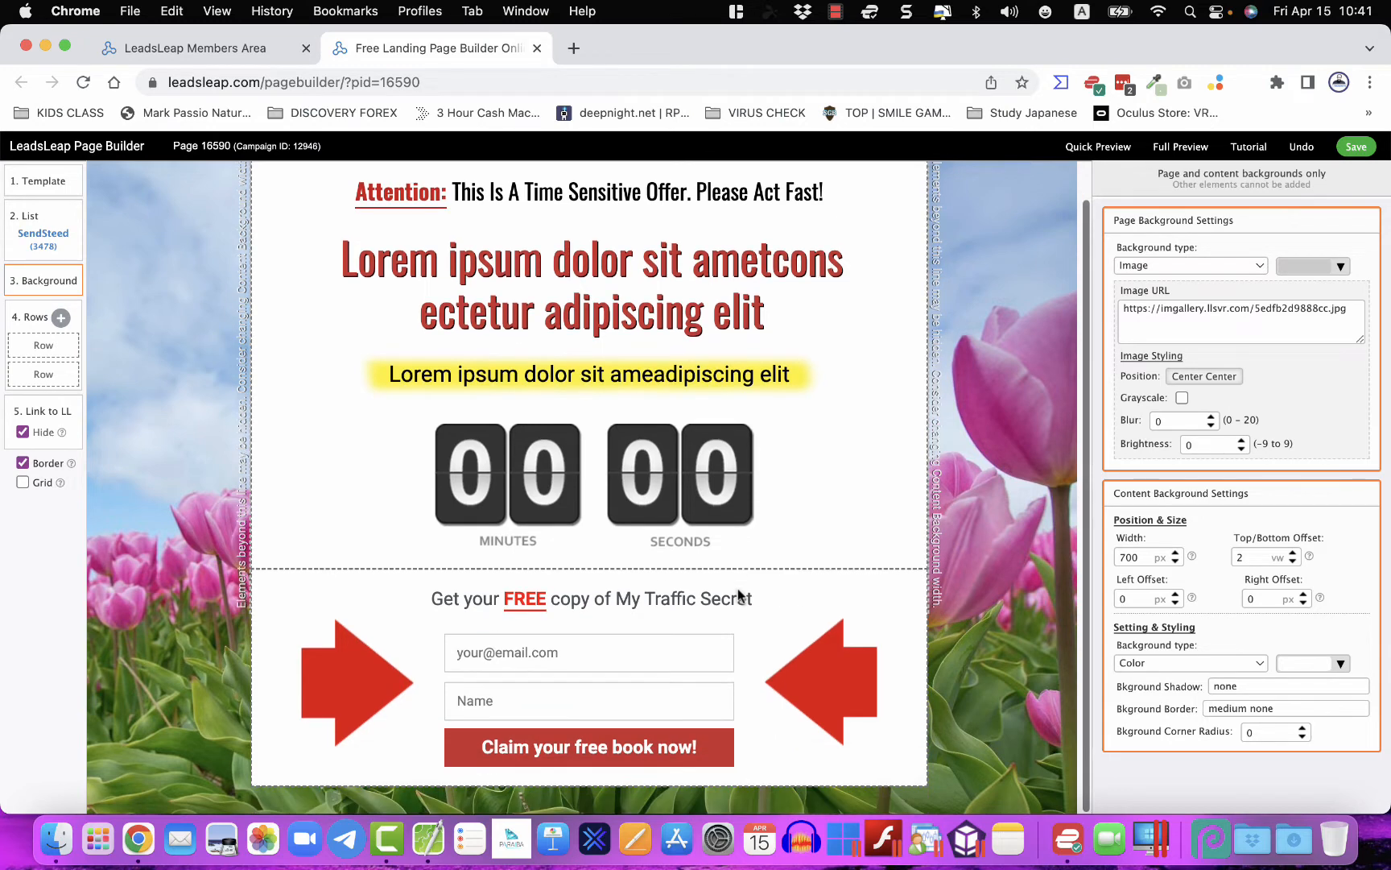
scroll(739, 595, "up", 1)
scroll(739, 596, "down", 1)
scroll(739, 596, "up", 1)
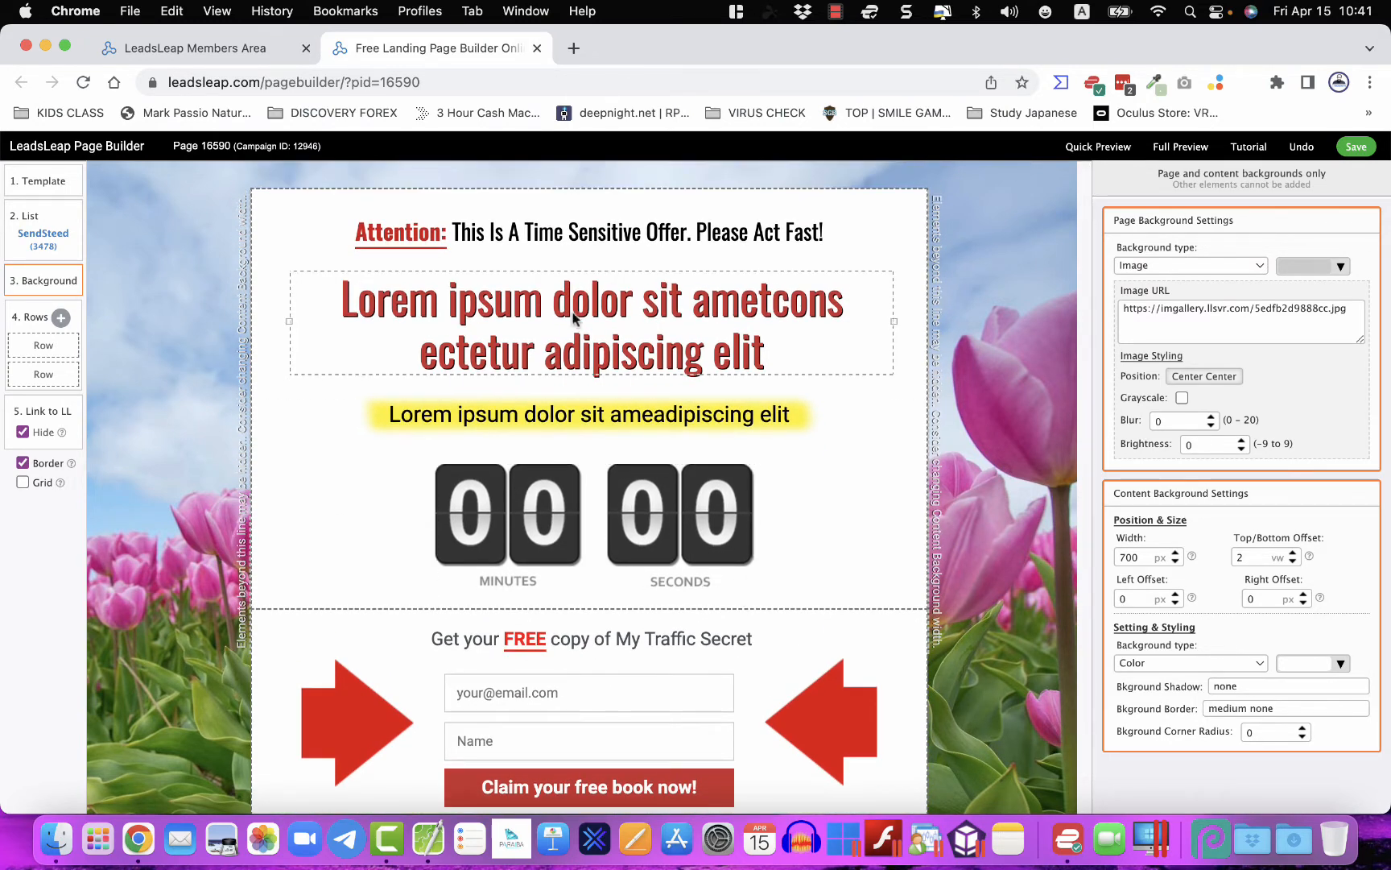
- Reposition the red Lorem ipsum headline and centre it horizontally with Middle
left_click(508, 347)
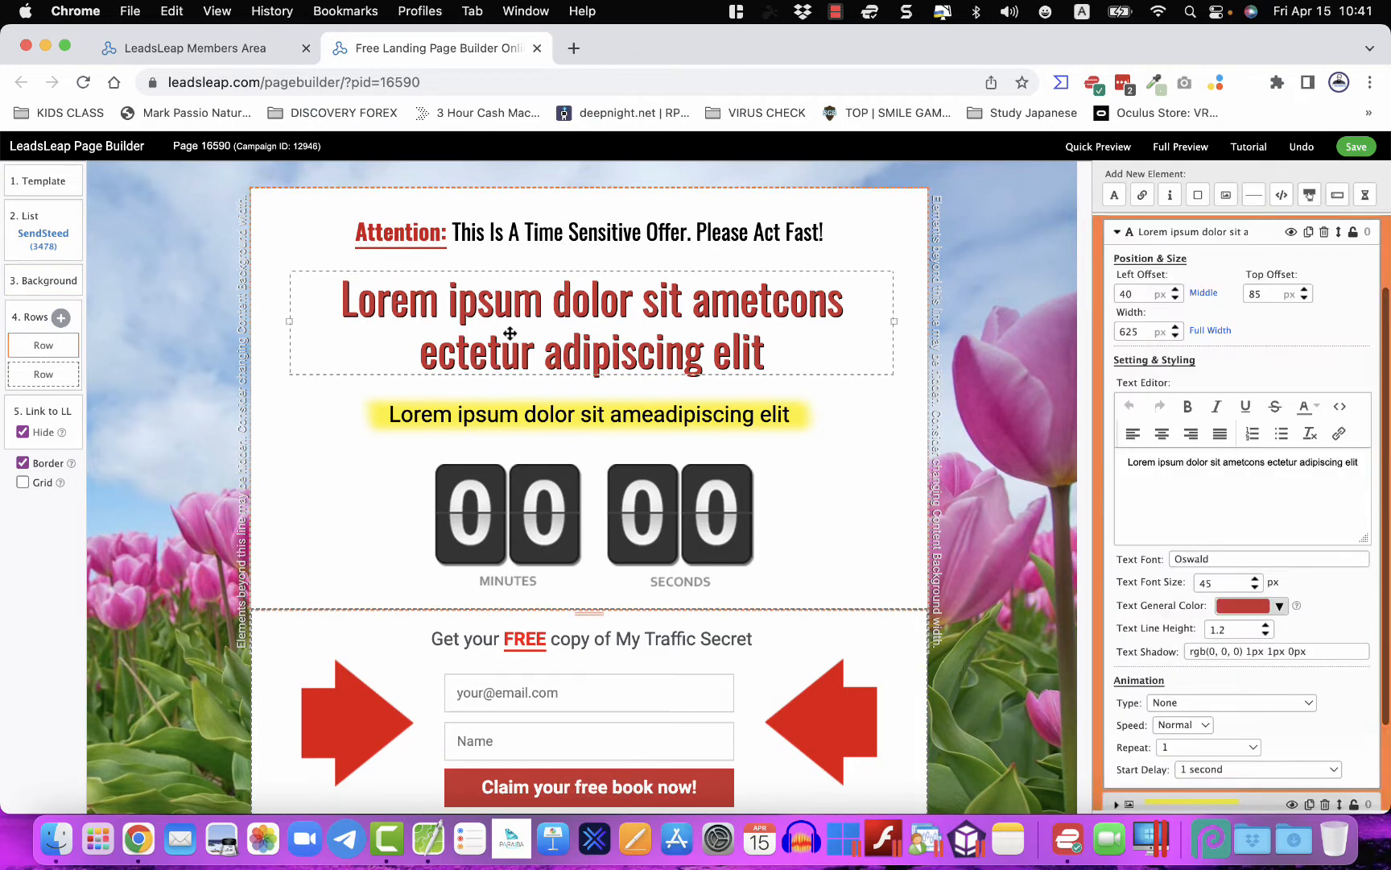
left_click_drag(1124, 460, 1339, 484)
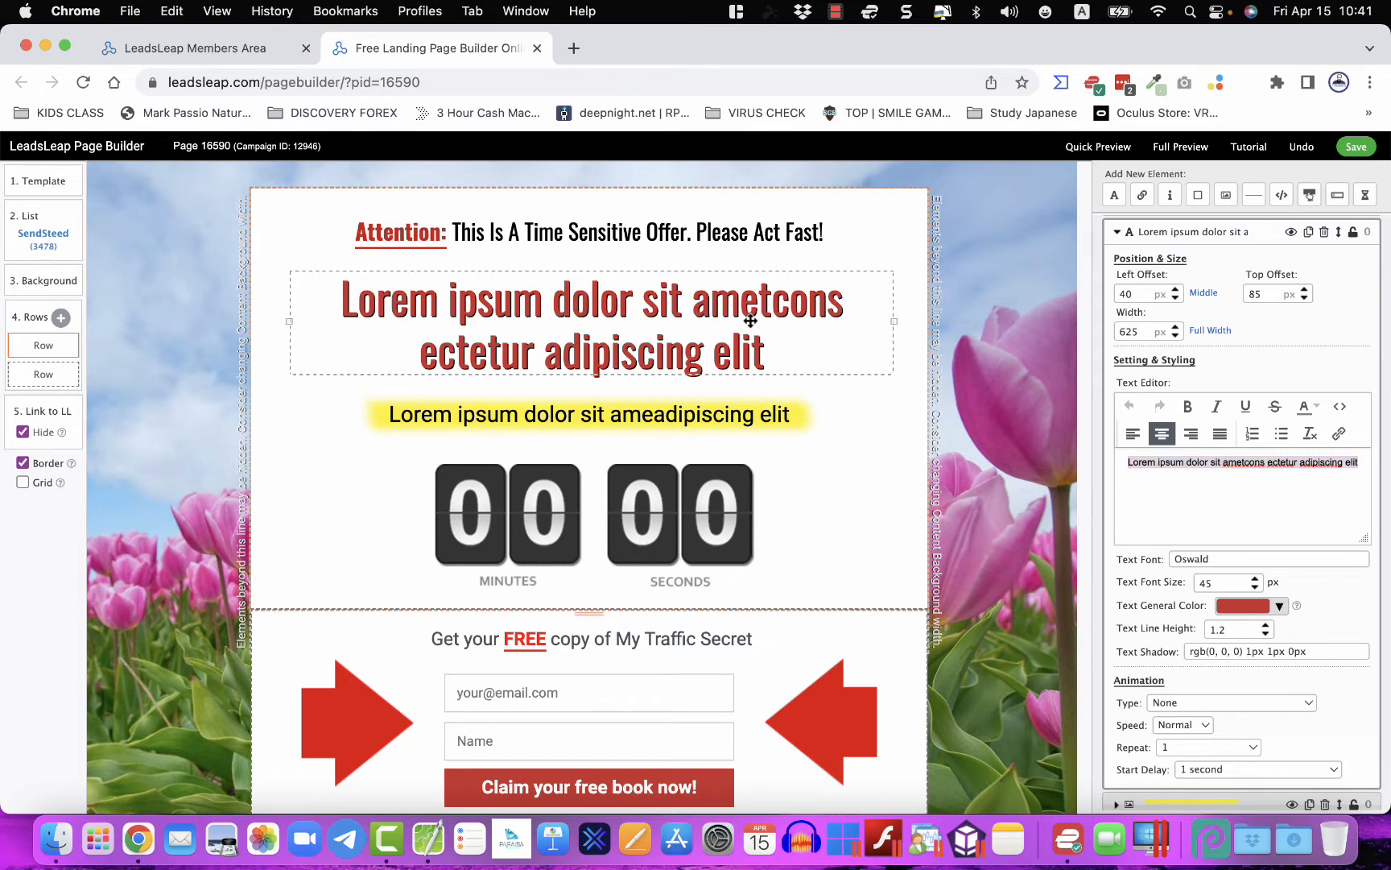
left_click_drag(758, 323, 860, 316)
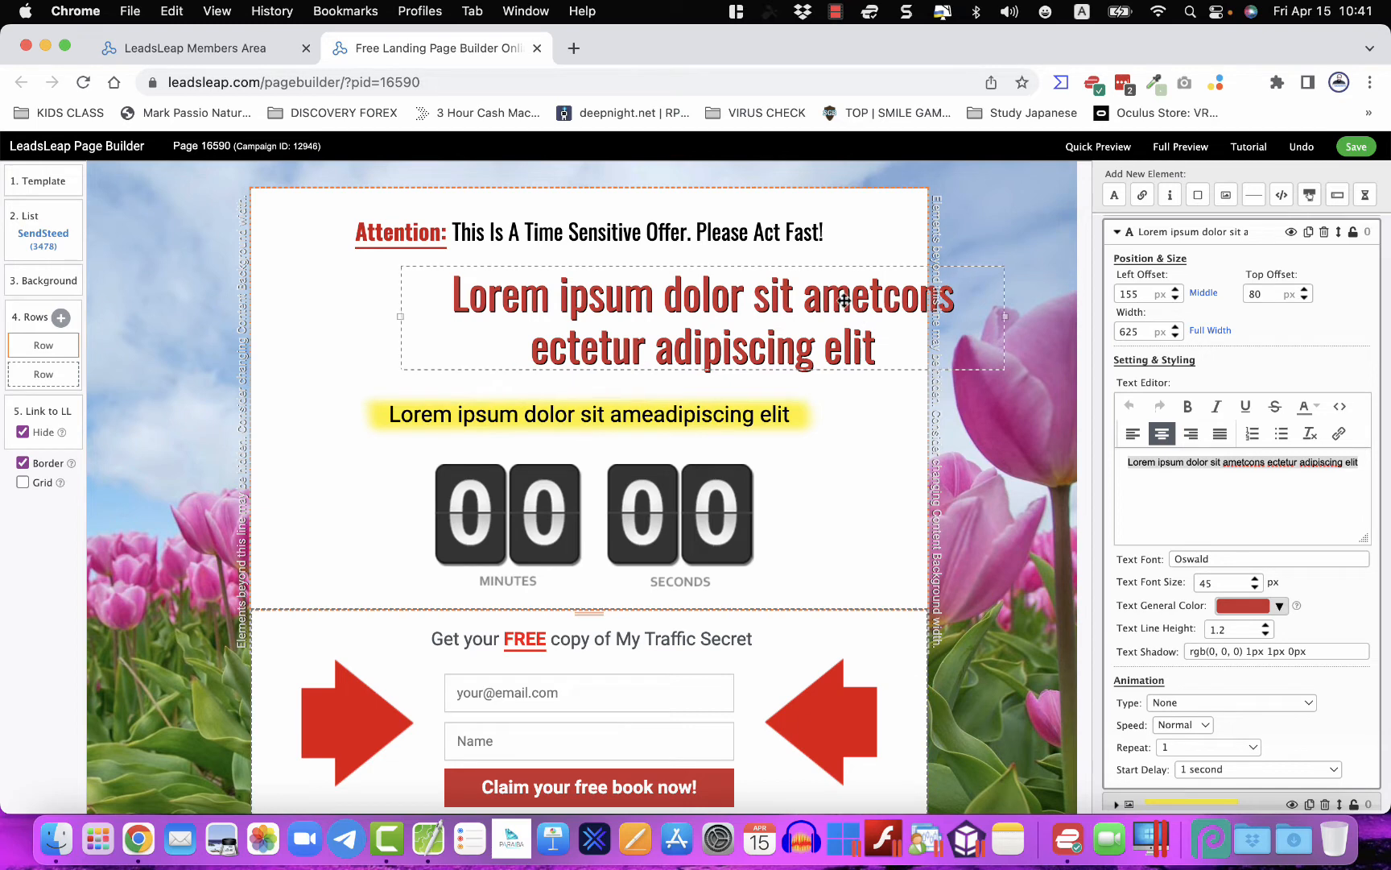
left_click(1204, 295)
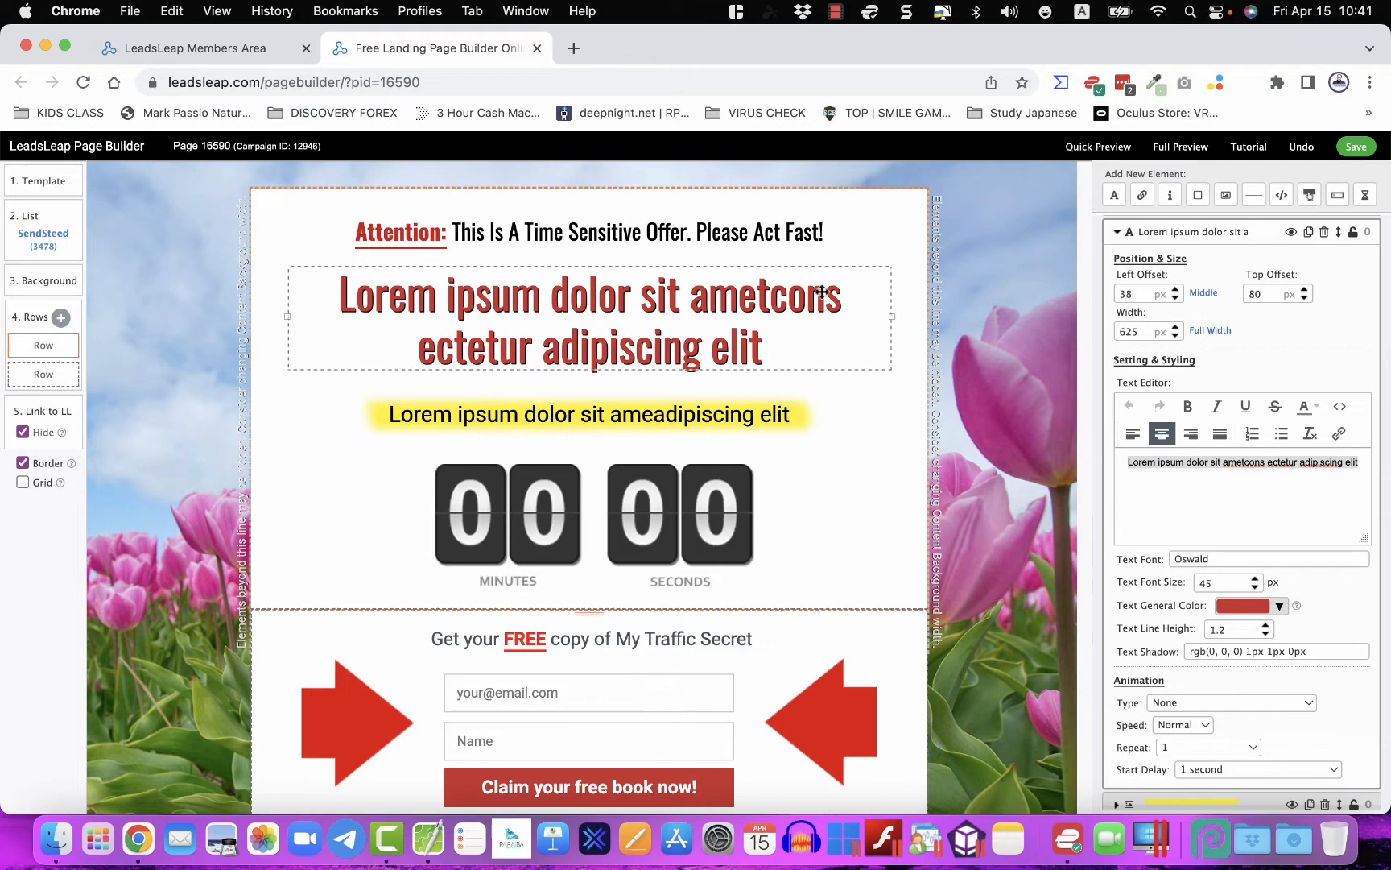
mouse_move(545, 301)
left_mouse_down()
mouse_move(544, 318)
mouse_move(552, 275)
mouse_move(573, 314)
mouse_move(604, 303)
mouse_move(534, 302)
left_mouse_up()
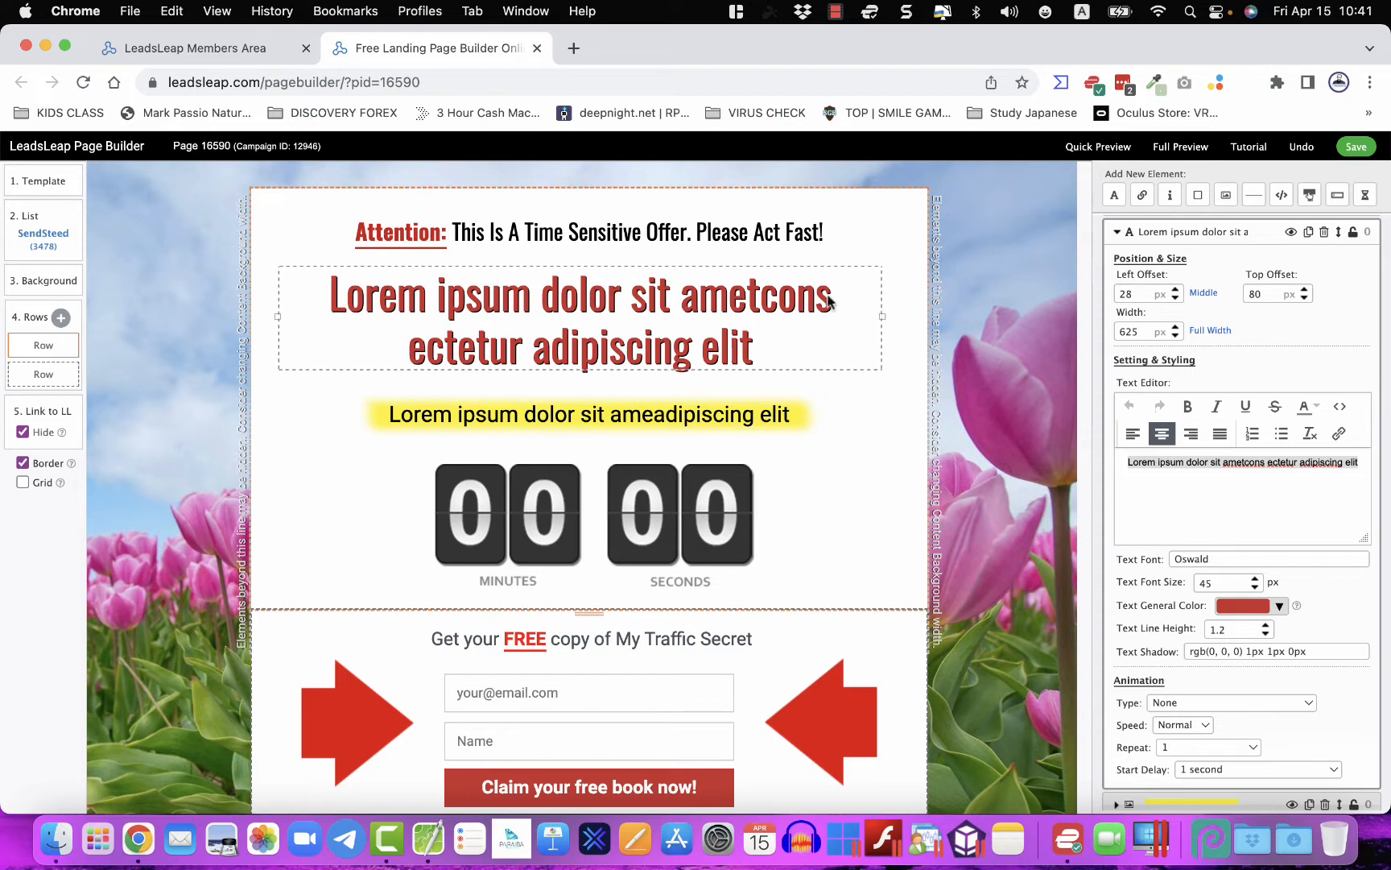
left_click(1200, 294)
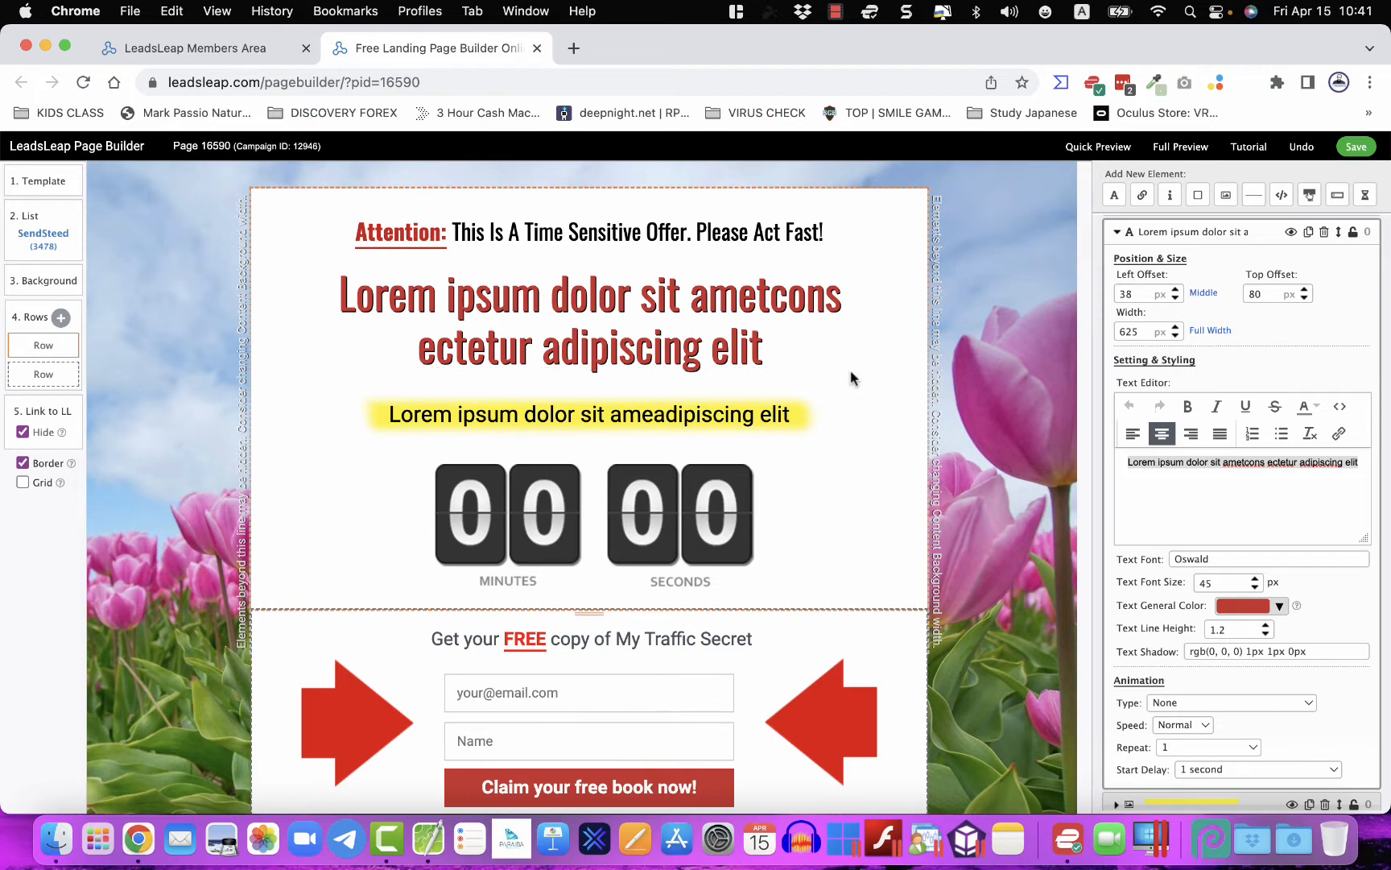
left_click(1156, 461)
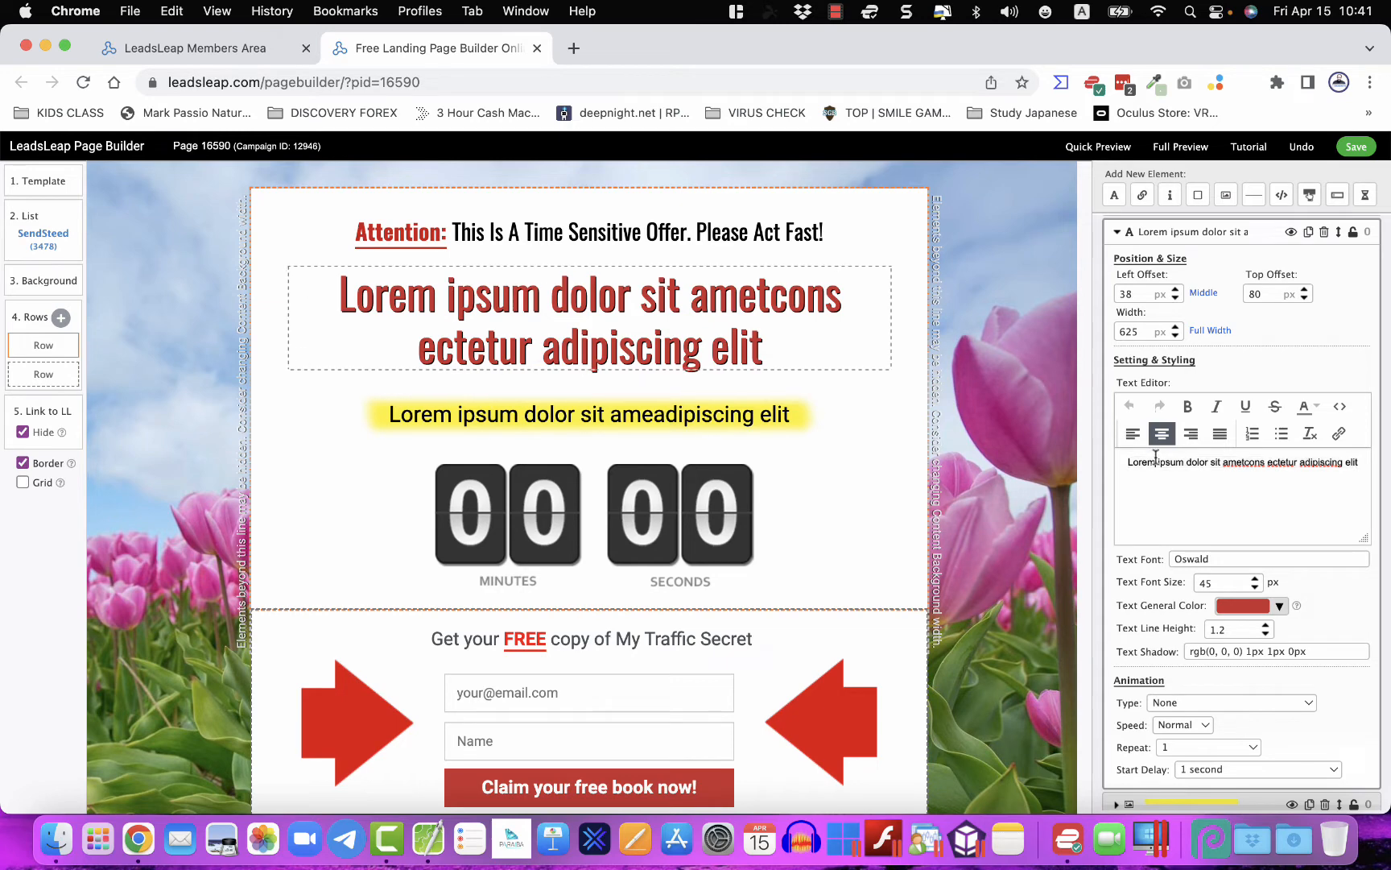
left_click(755, 552)
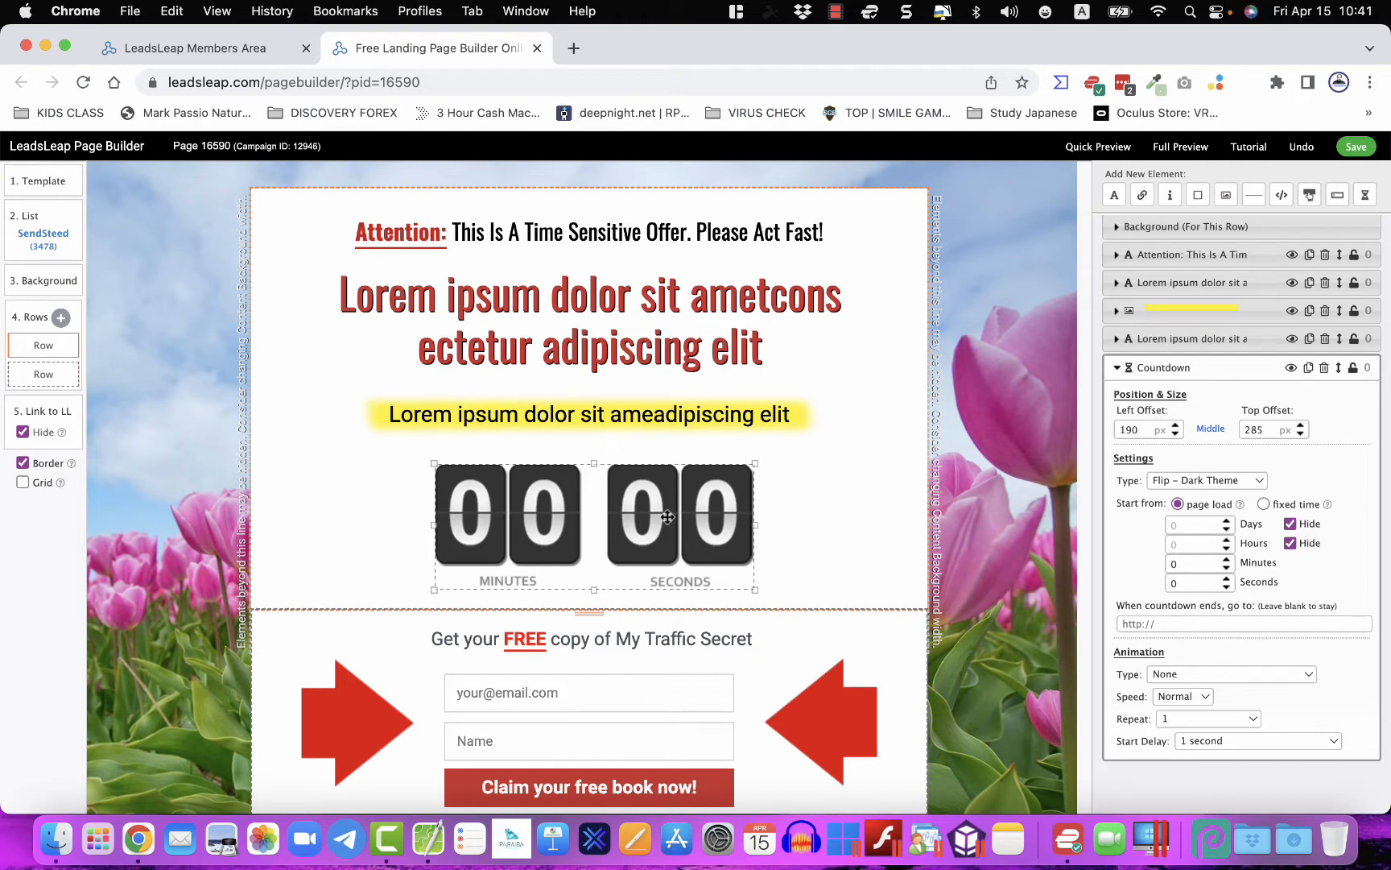
- Delete the selected countdown timer from the page
left_click(1325, 367)
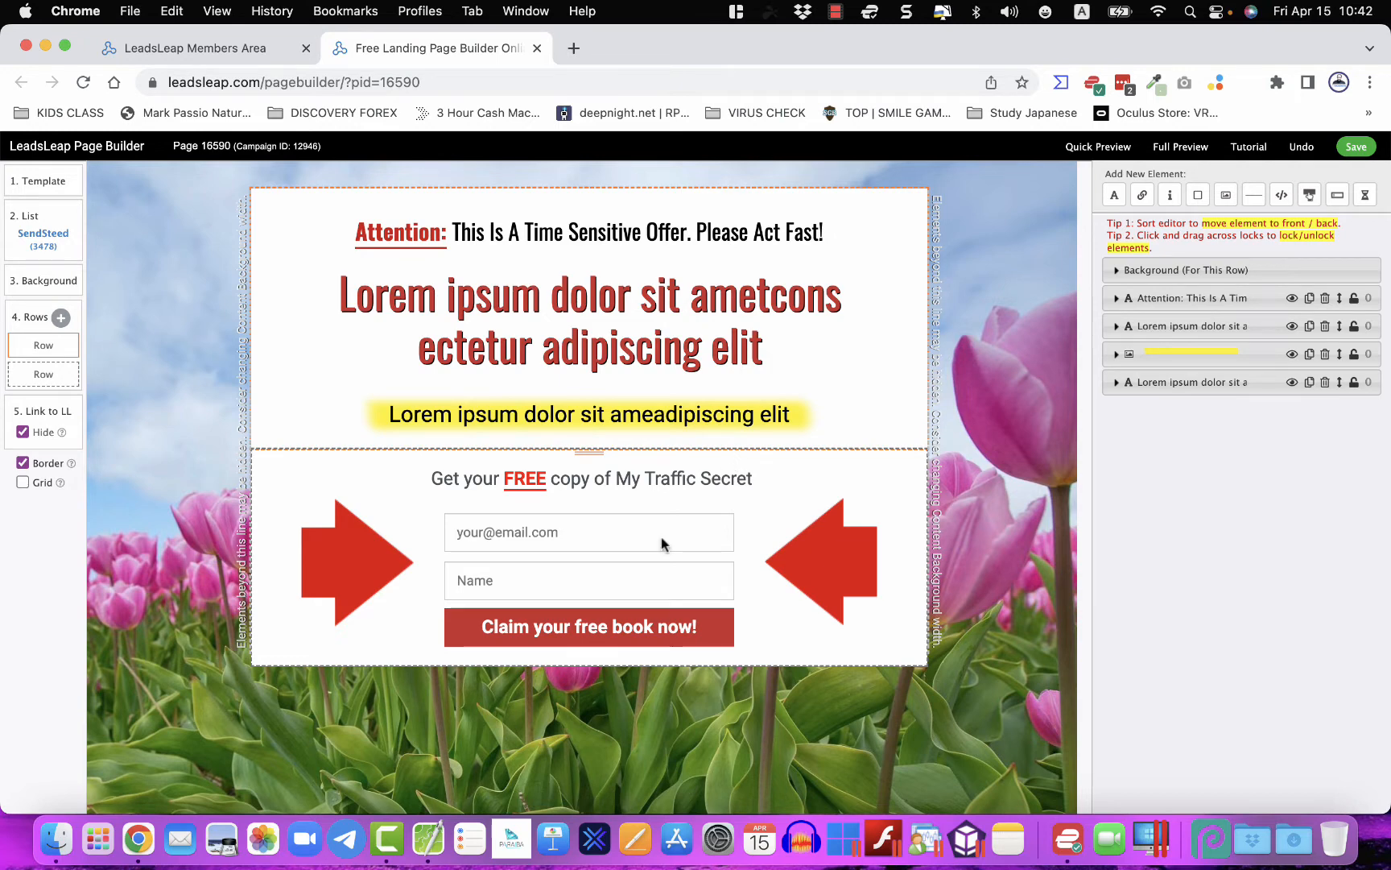
left_click(428, 839)
- Replace the top Attention line with the 'Free Video Reveals...' text copied from the notes
left_click(845, 512)
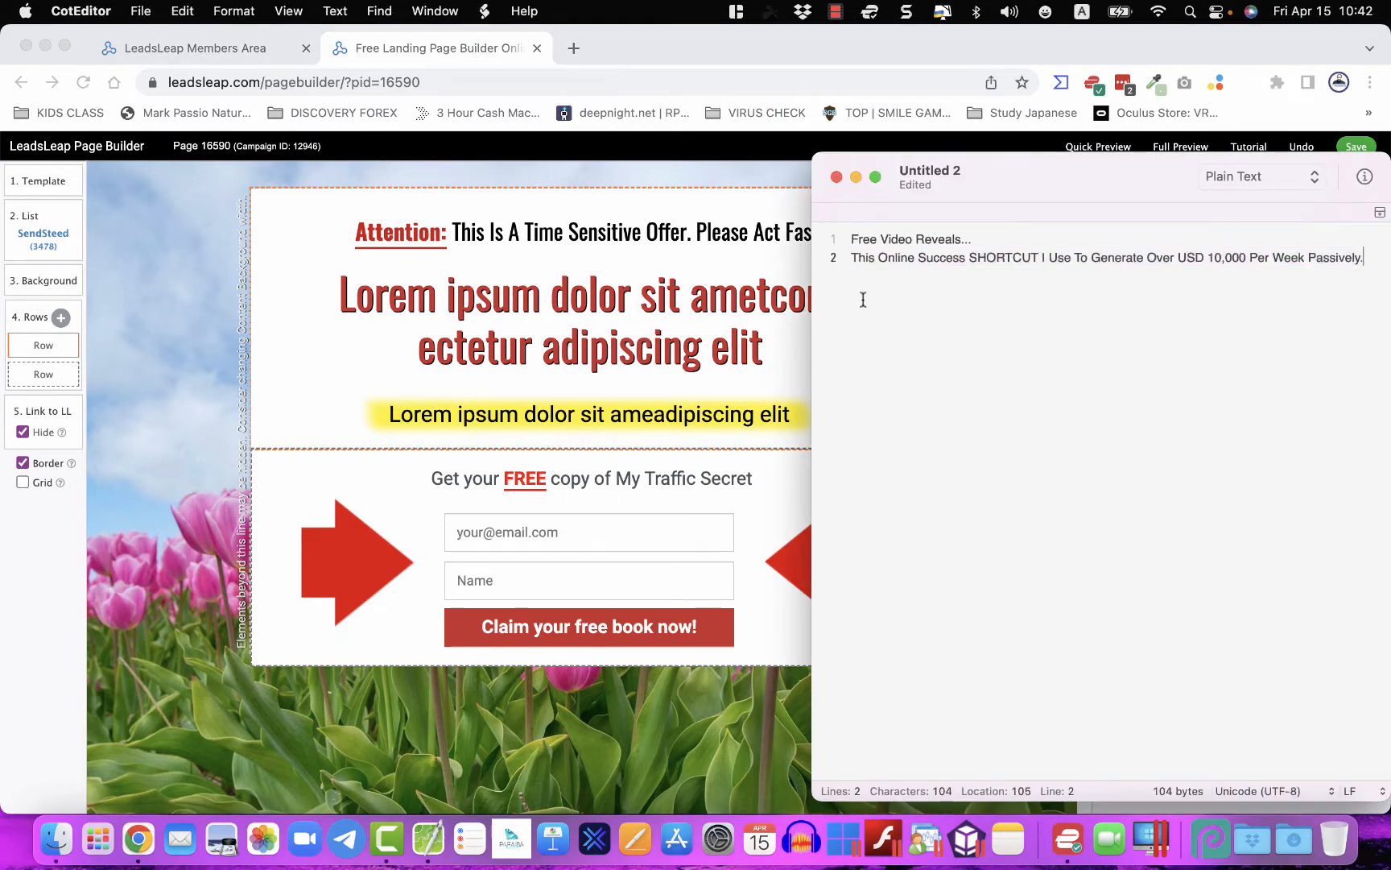
left_click_drag(851, 233, 978, 235)
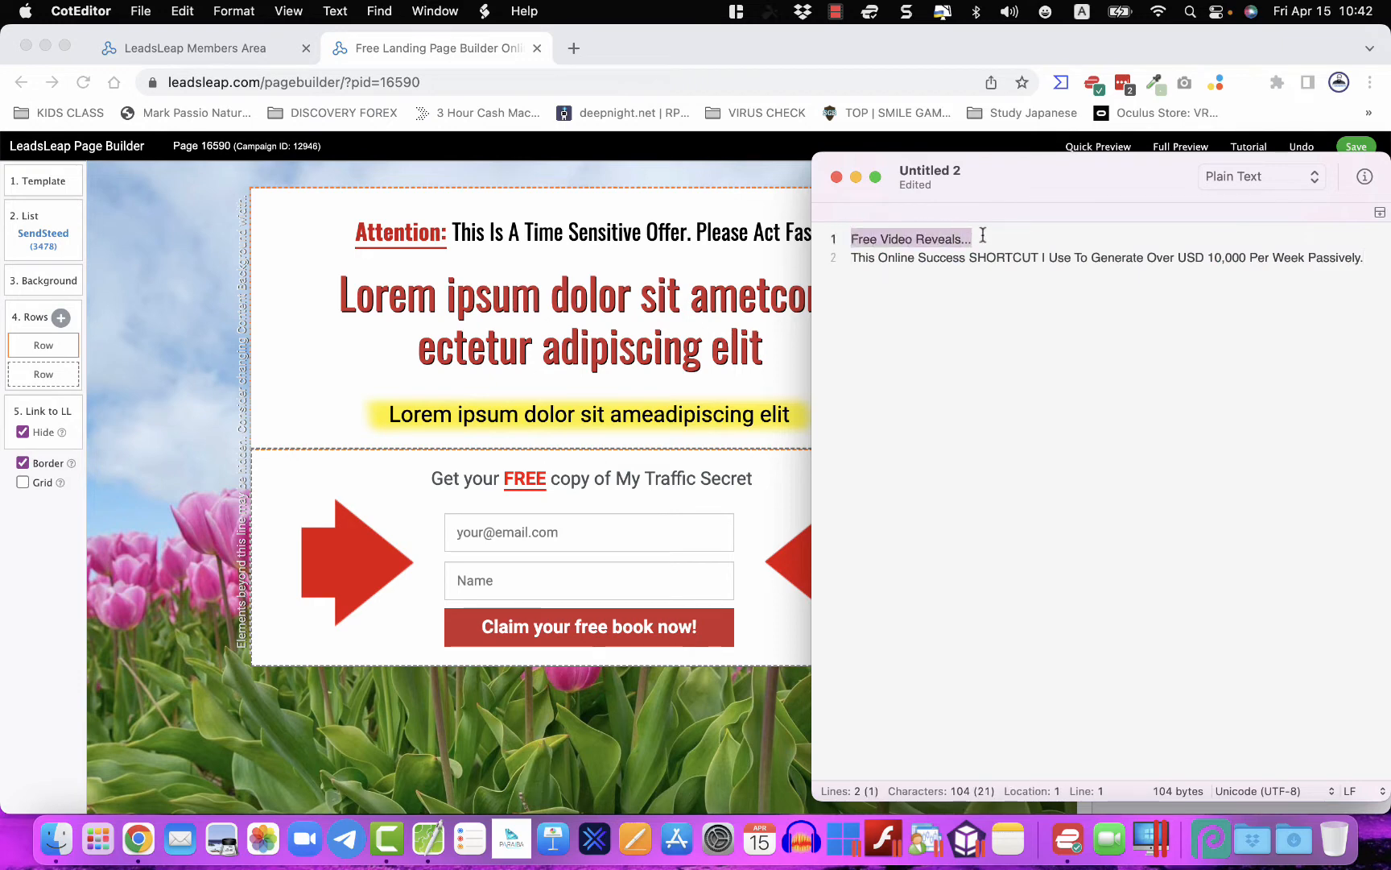
right_click(948, 240)
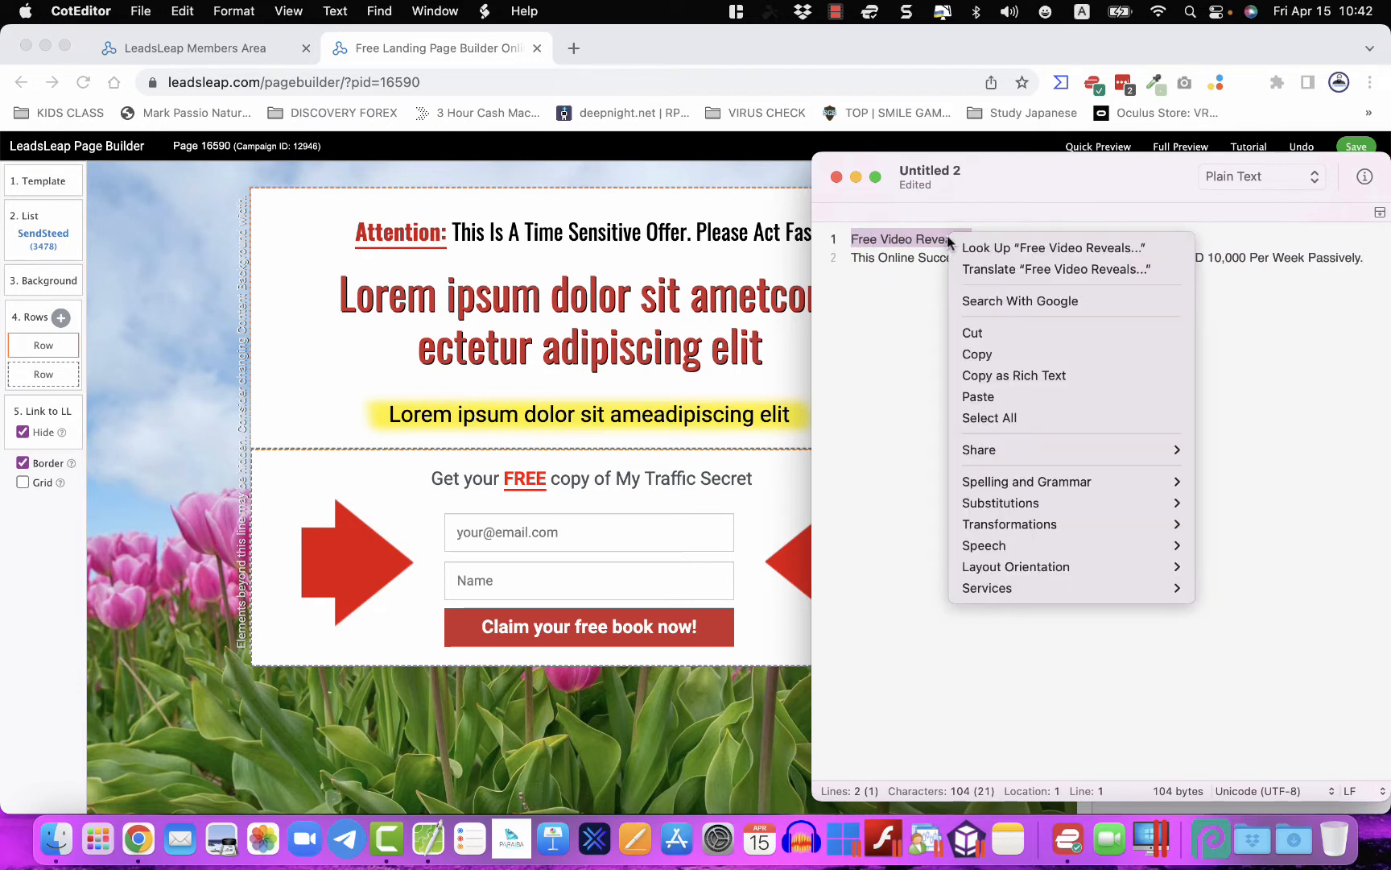
left_click(985, 354)
left_click(578, 218)
left_click(605, 232)
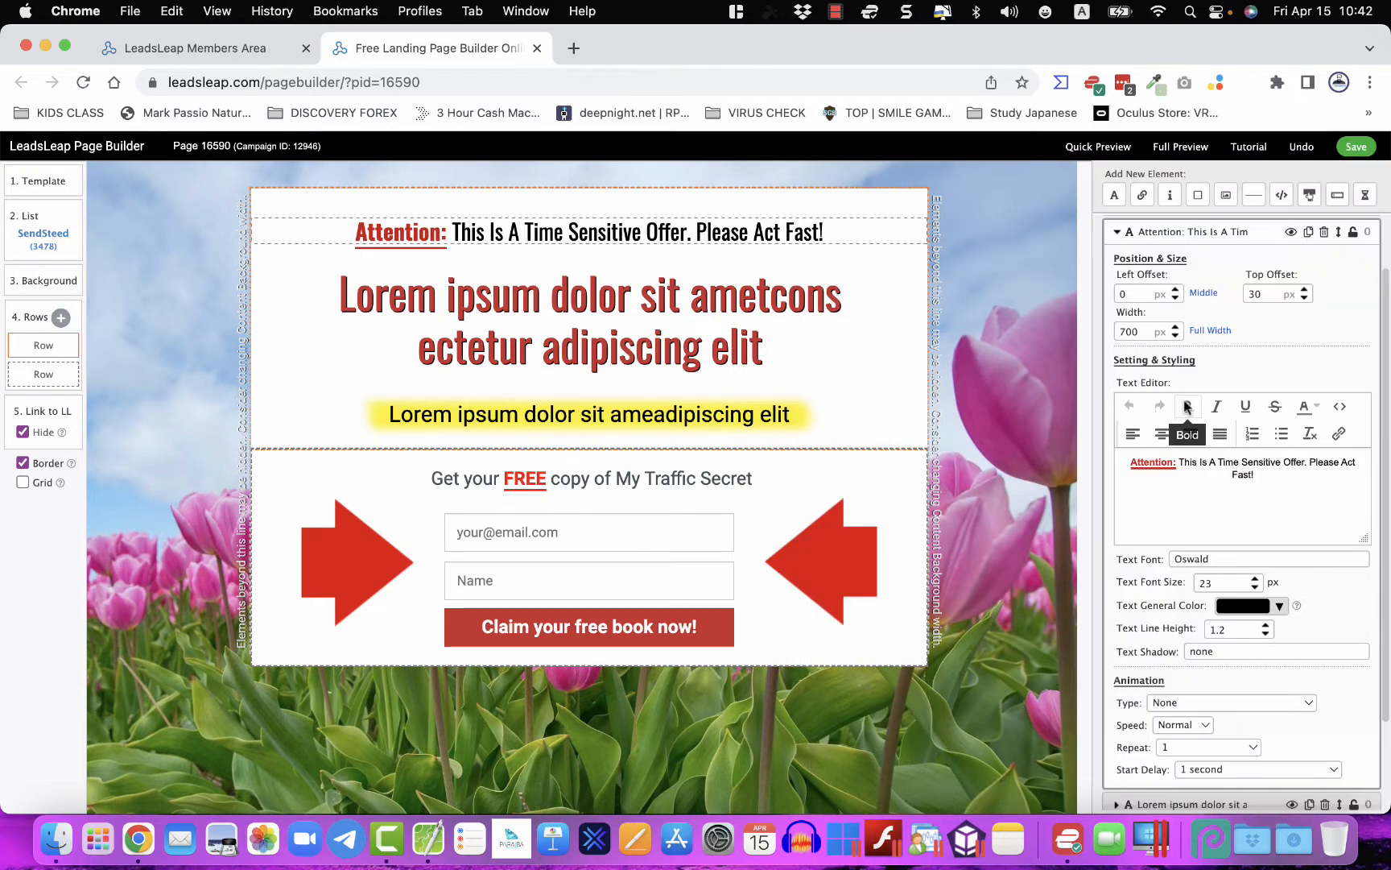
left_click(1205, 463)
key("super+a")
key("super+v")
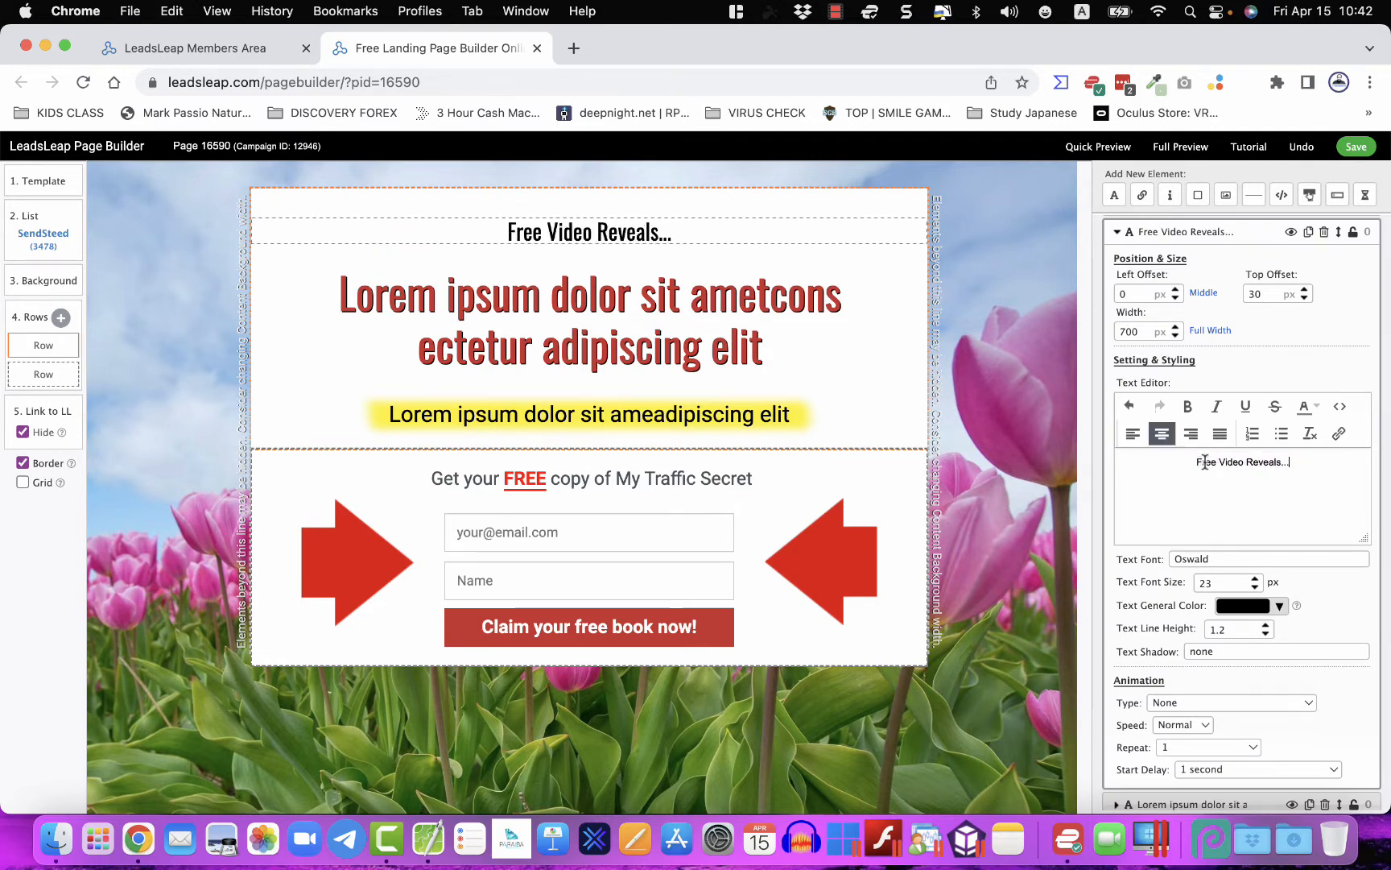
- Set the top line's font size to 31 px and its font to Anton
left_click(1255, 577)
left_click(1255, 577)
left_click(1255, 577)
left_click(1255, 577)
left_click(1255, 578)
left_click(1255, 577)
left_click(1255, 578)
left_click(1255, 578)
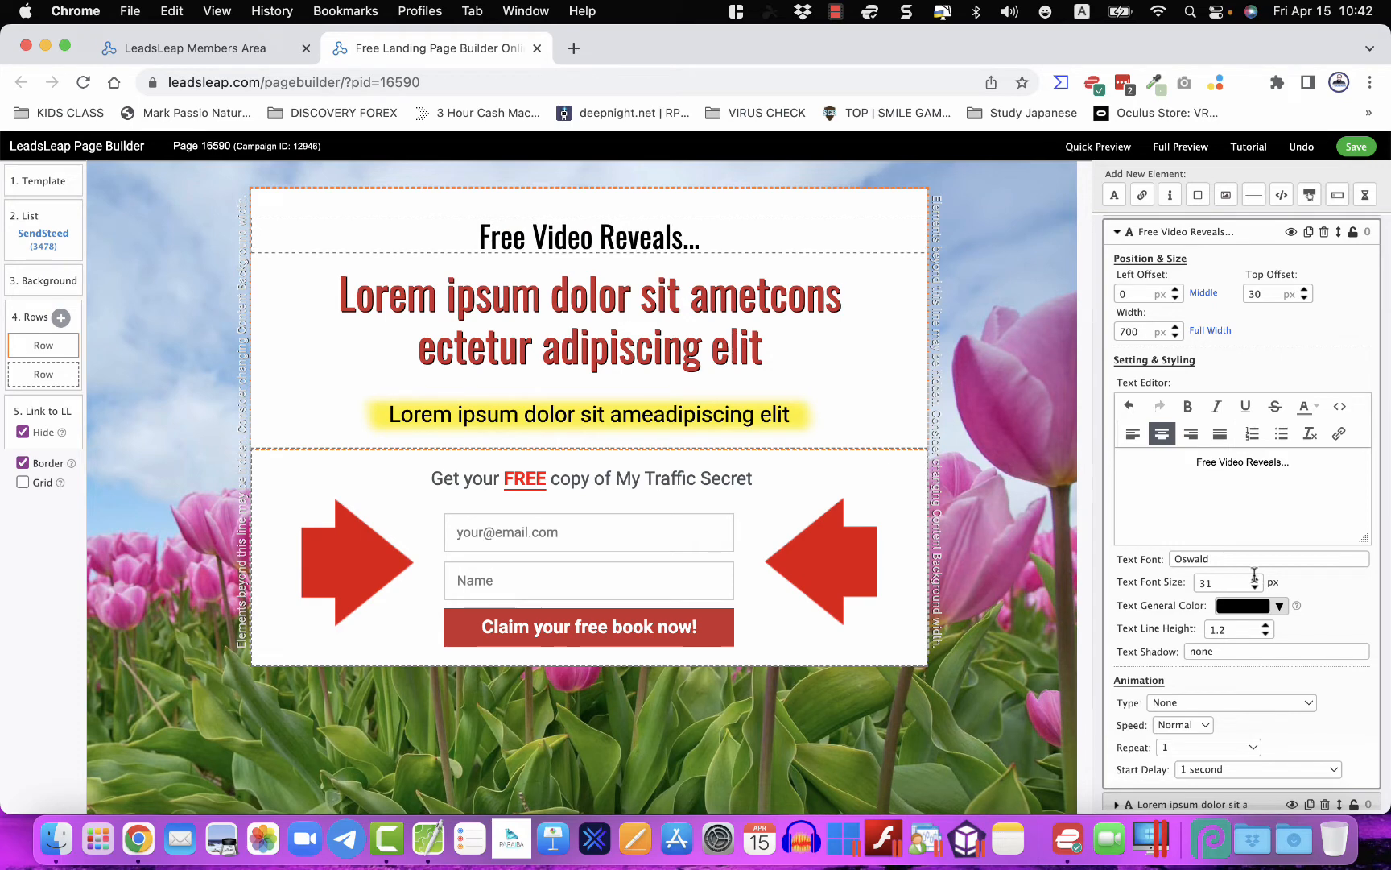
left_click(1207, 558)
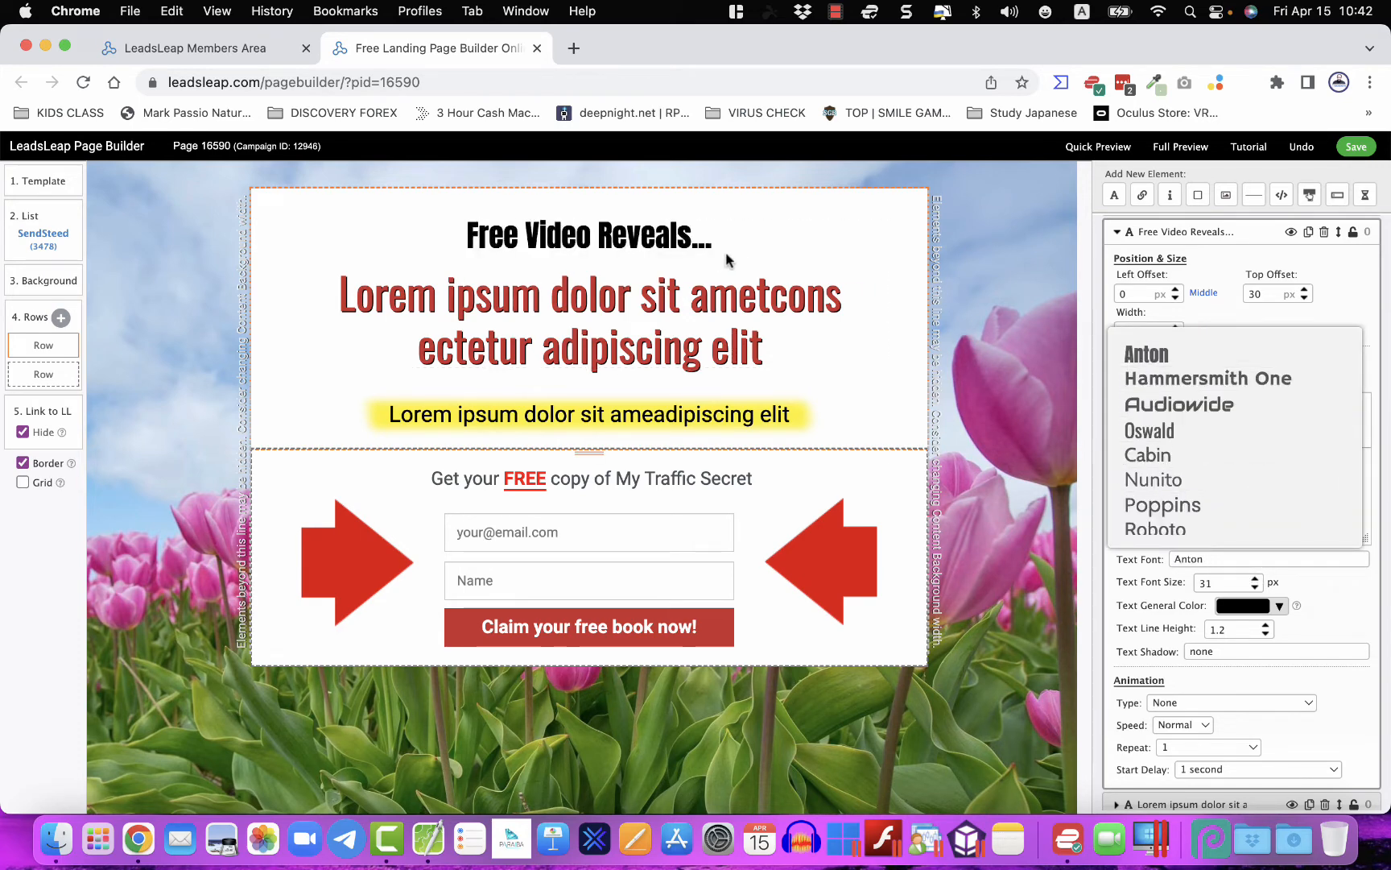
left_click(677, 308)
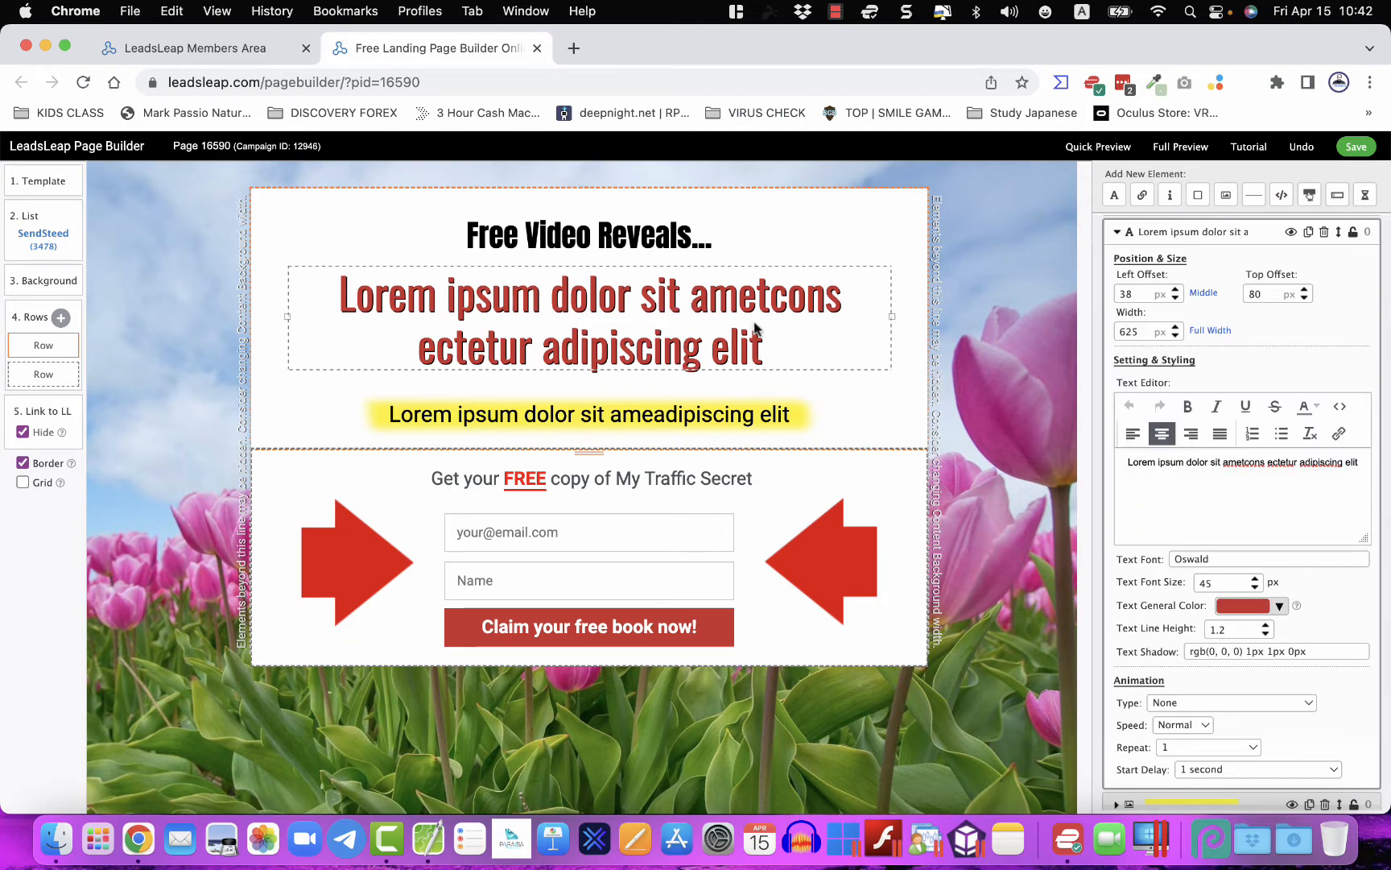
- Paste the 'This Online Success SHORTCUT…' copy from the notes over the red headline
left_click(412, 845)
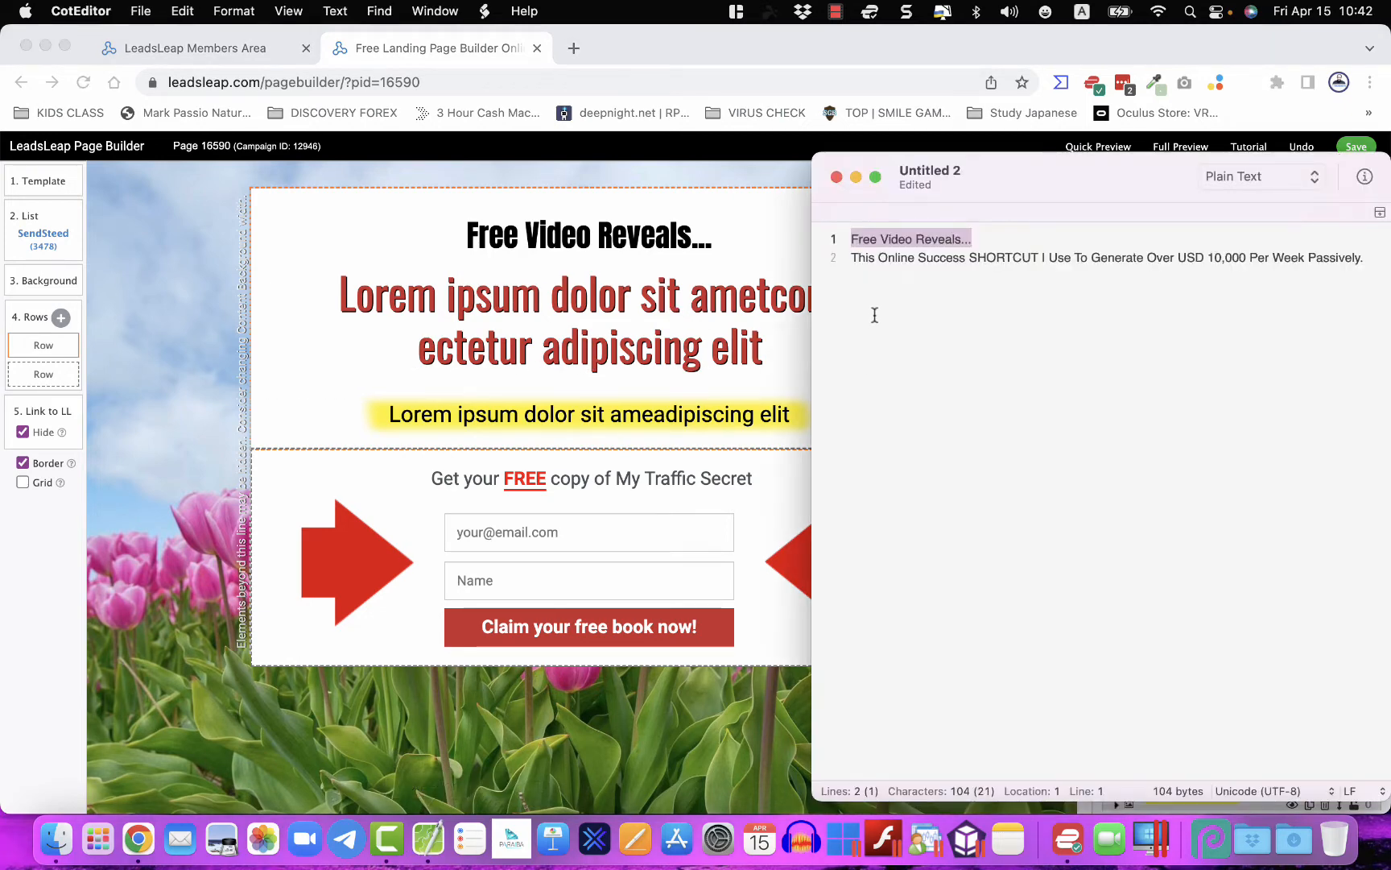
left_click(884, 290)
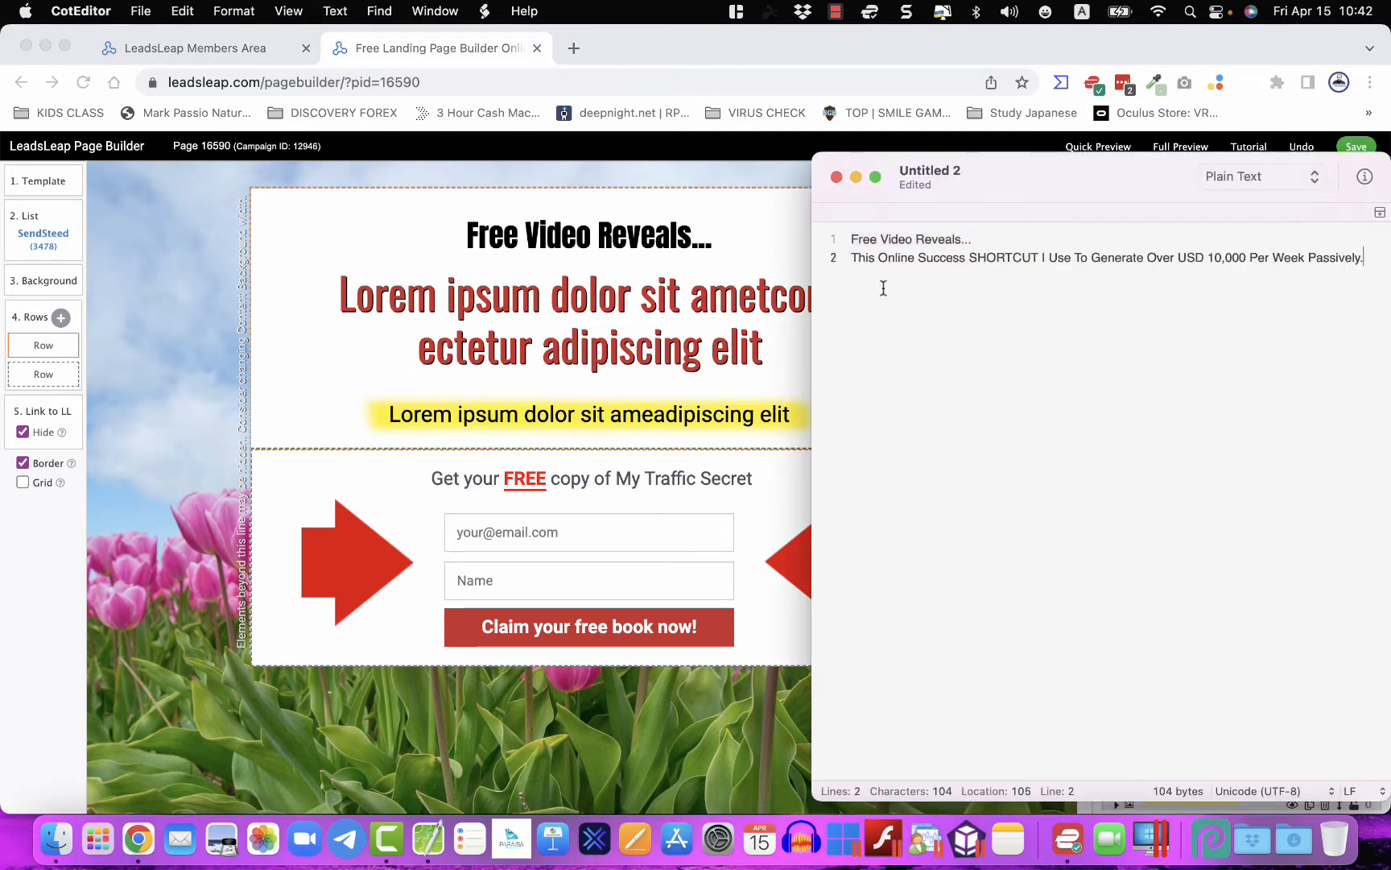
left_click_drag(856, 257, 994, 316)
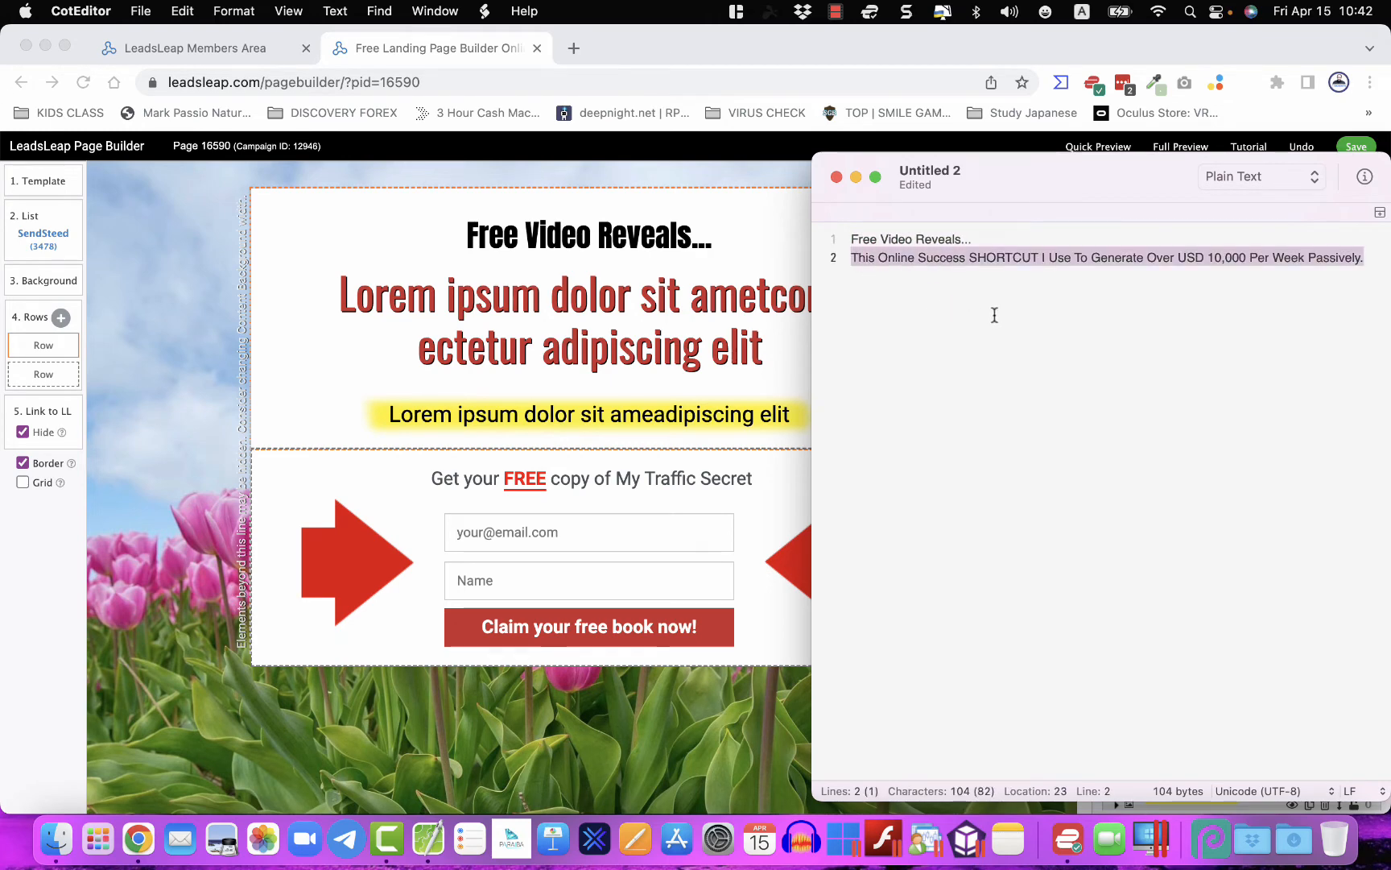
left_click(490, 338)
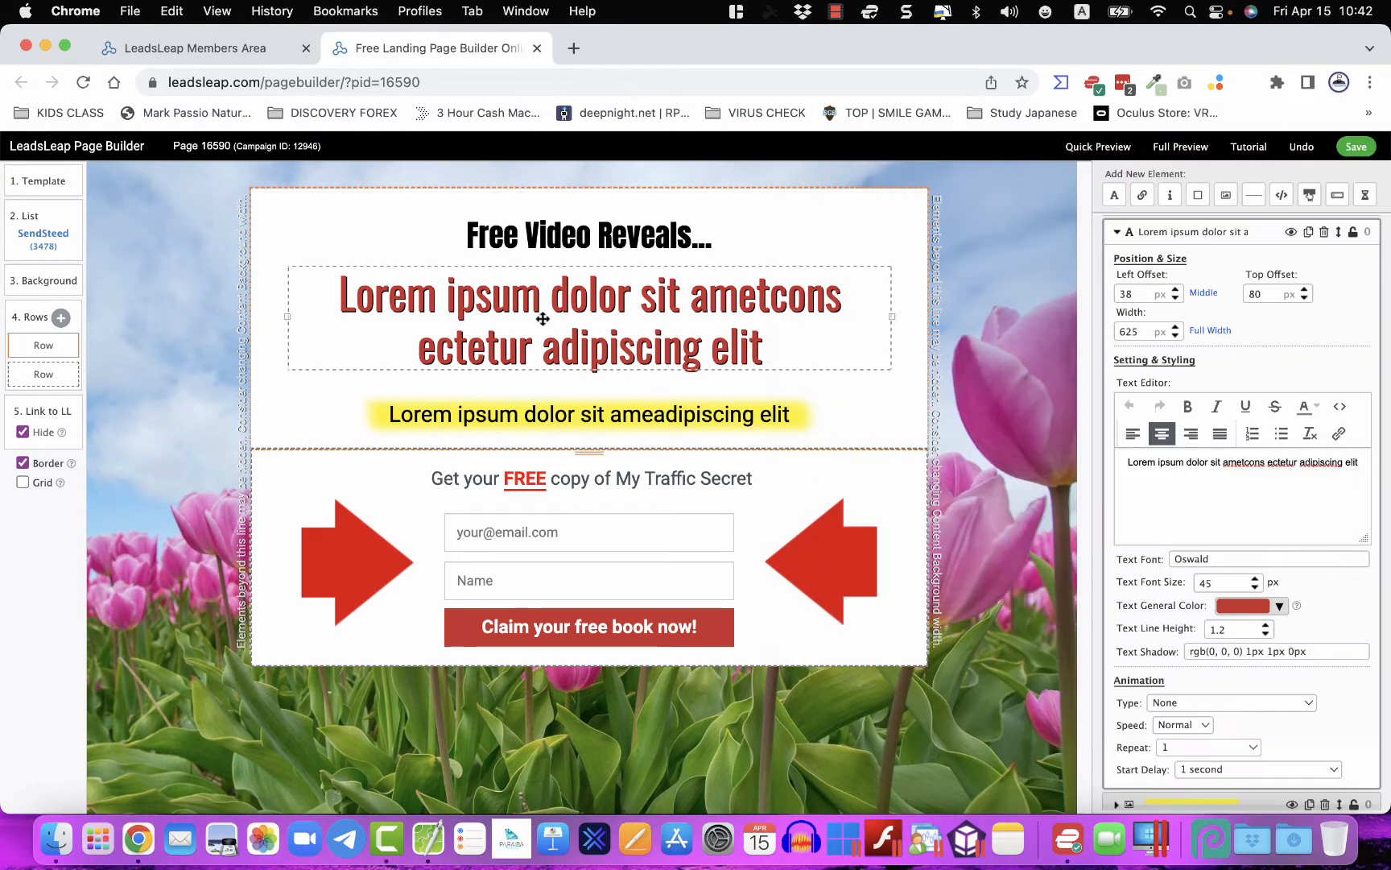
triple_click(1169, 465)
key("super+v")
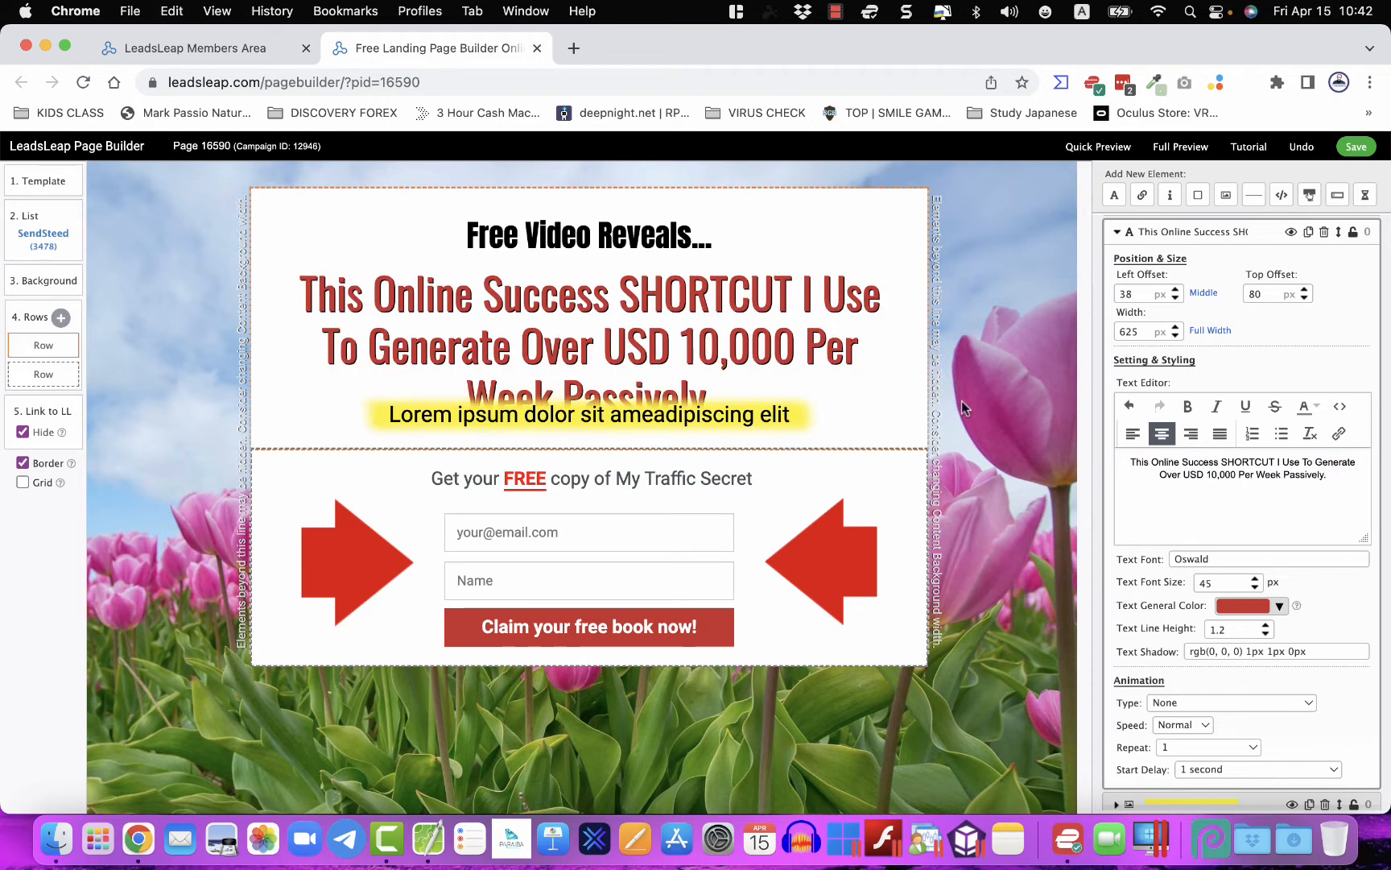
- Resize the headline to 33 px so it fits on two lines
left_click(1254, 577)
left_click(1255, 577)
left_click(1255, 578)
left_click(1254, 577)
left_click(1255, 587)
left_click(1254, 587)
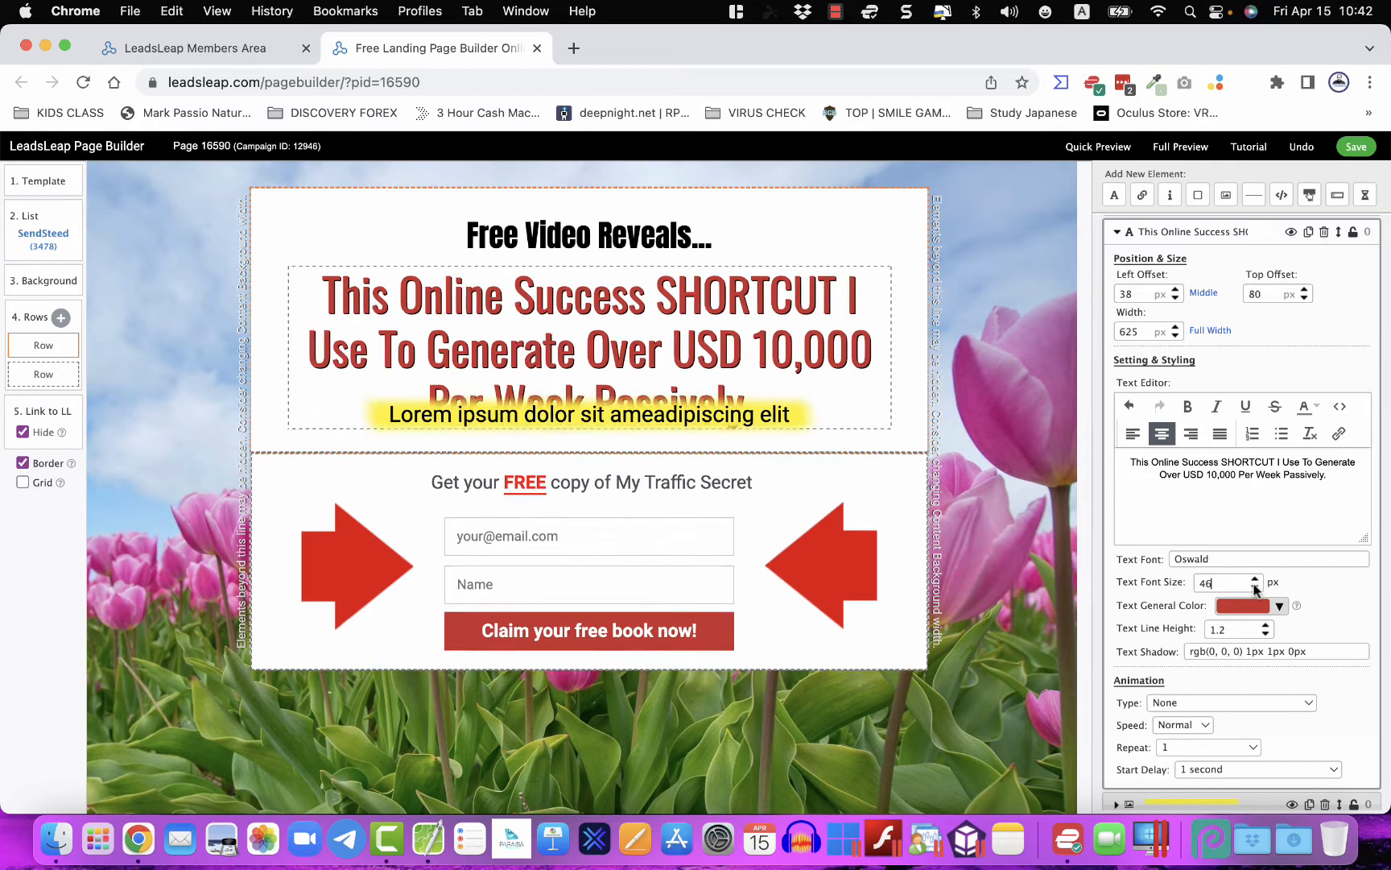
left_click(1255, 587)
left_click(1254, 587)
left_click(1254, 587)
left_click(1255, 587)
left_click(1254, 587)
left_click(1254, 587)
left_click(1254, 587)
left_click(1254, 586)
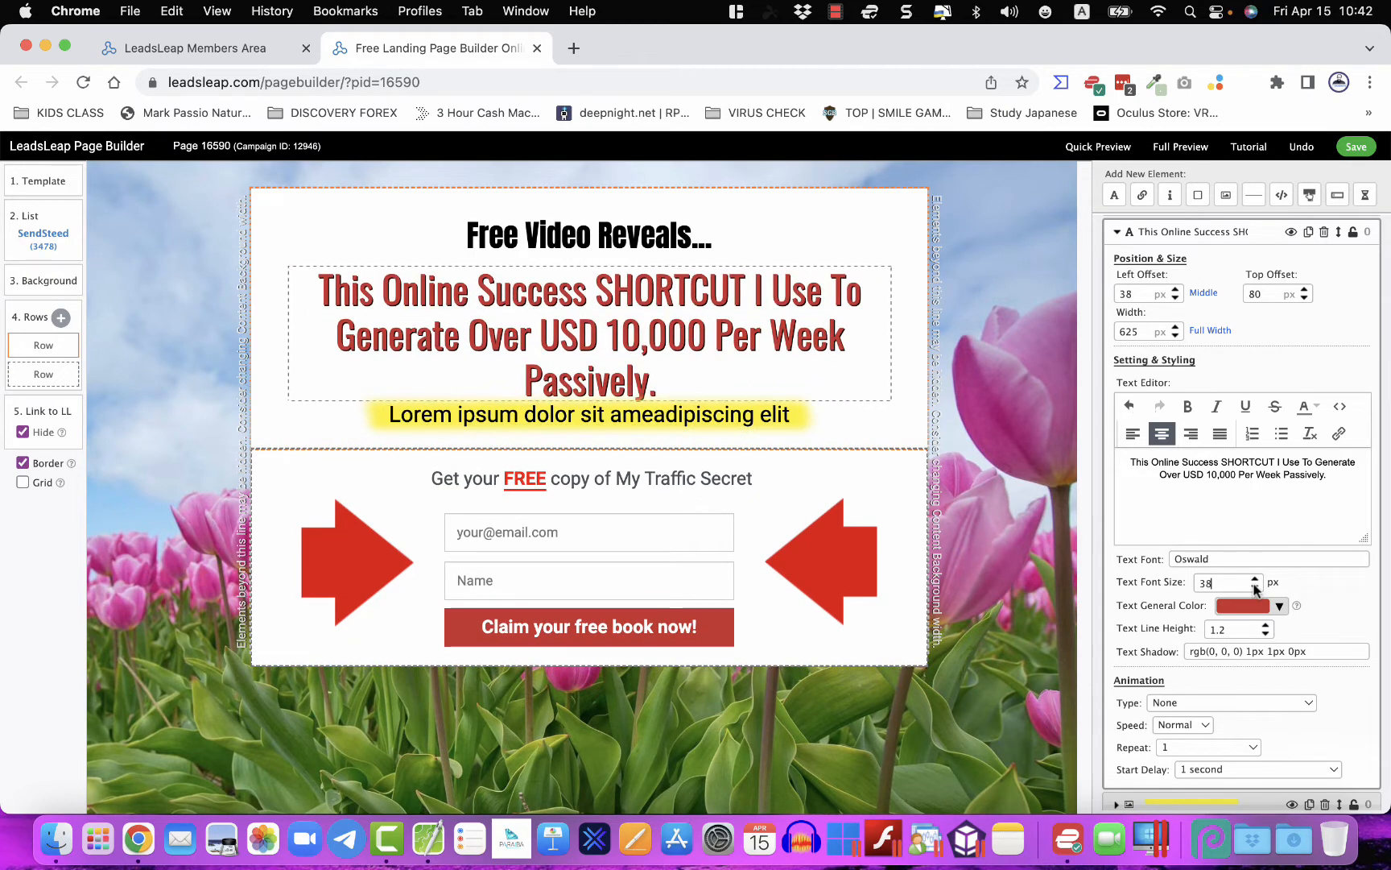
left_click(1254, 587)
left_click(1255, 587)
left_click(1255, 587)
left_click(1255, 587)
left_click(1254, 587)
left_click(1255, 587)
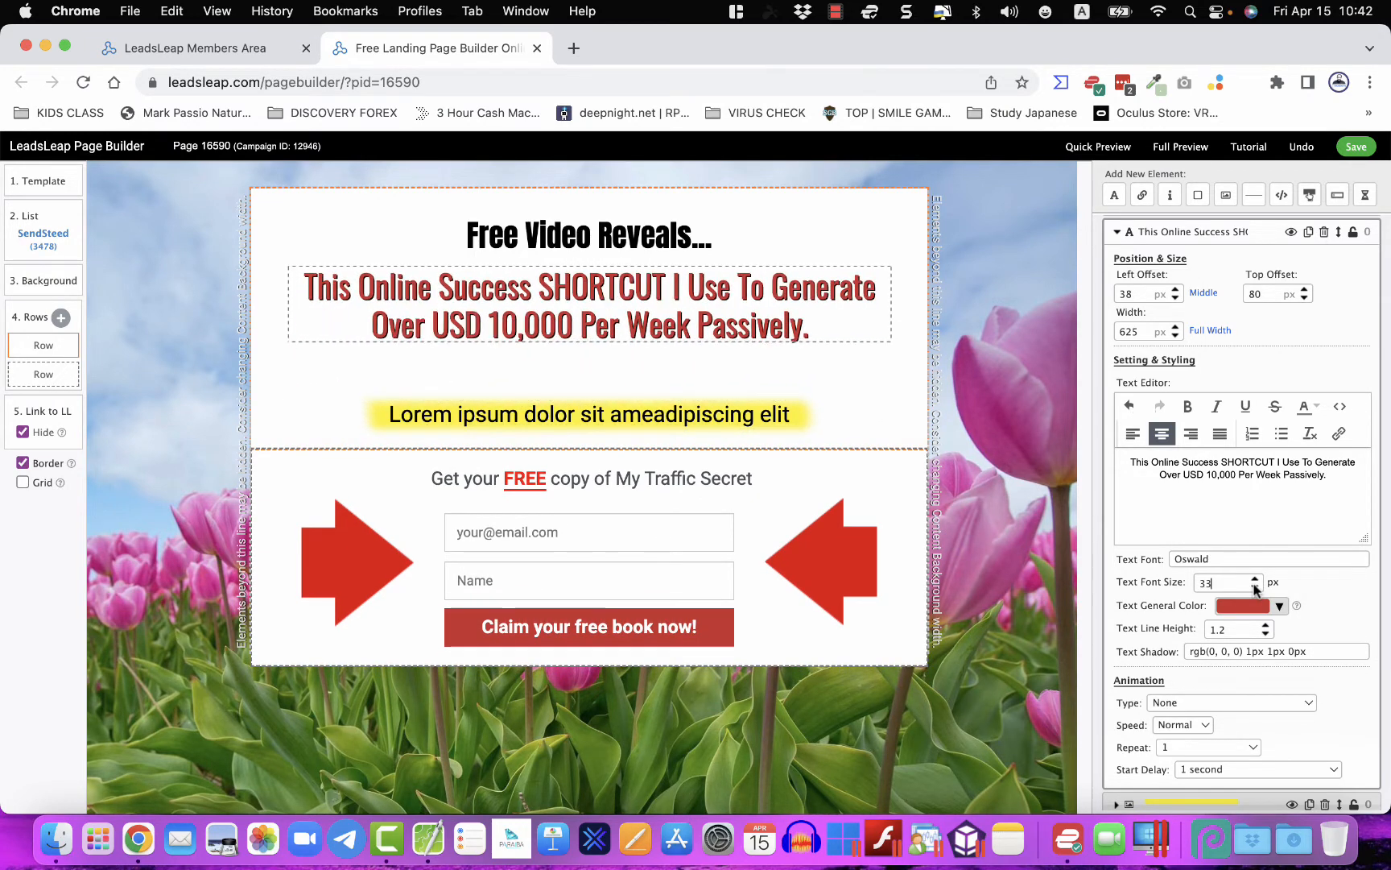
left_click(600, 414)
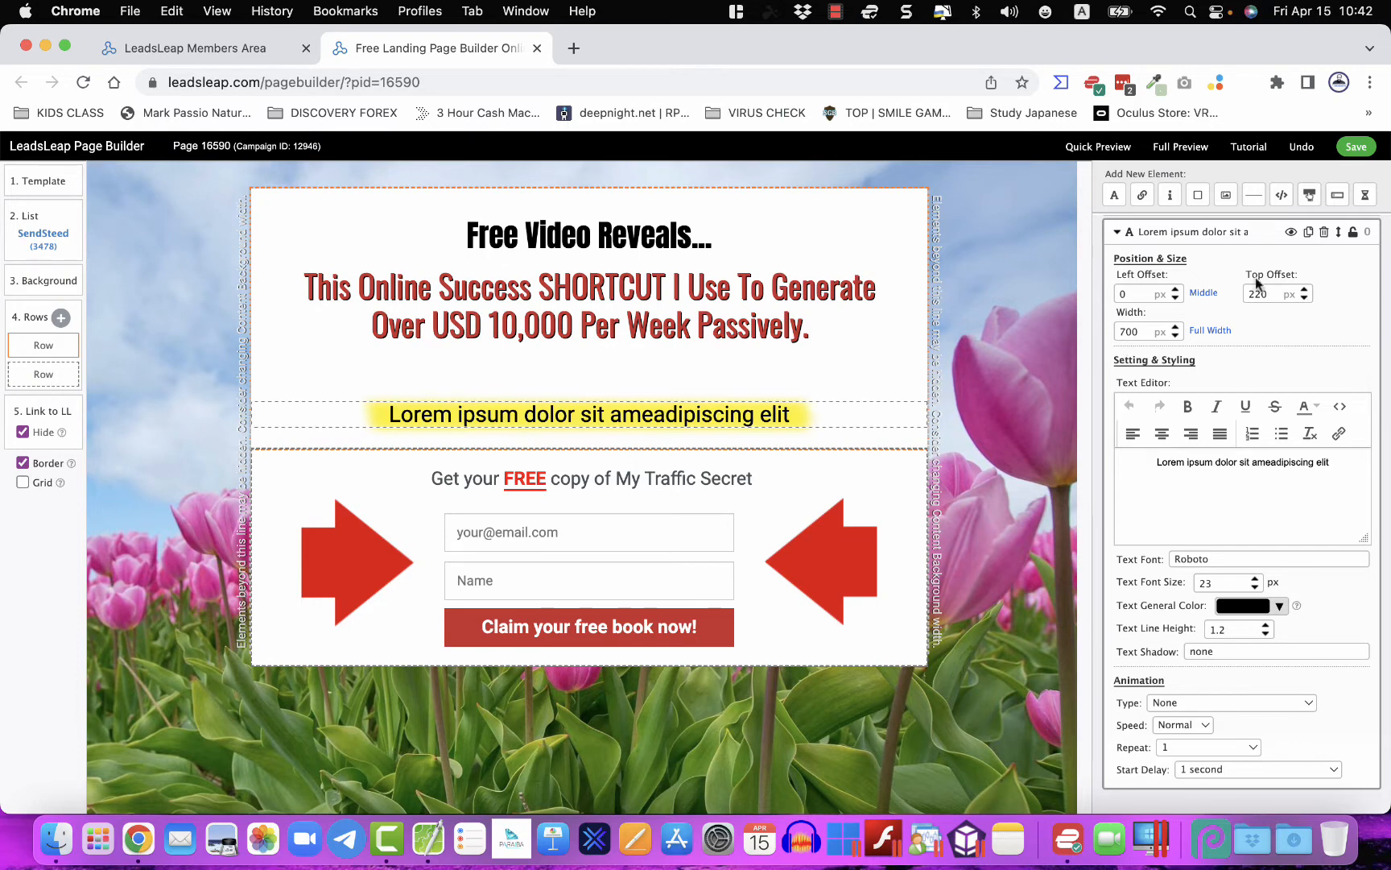
- Delete the Lorem ipsum text element and the yellow highlight image behind it
left_click(1324, 233)
left_click(683, 406)
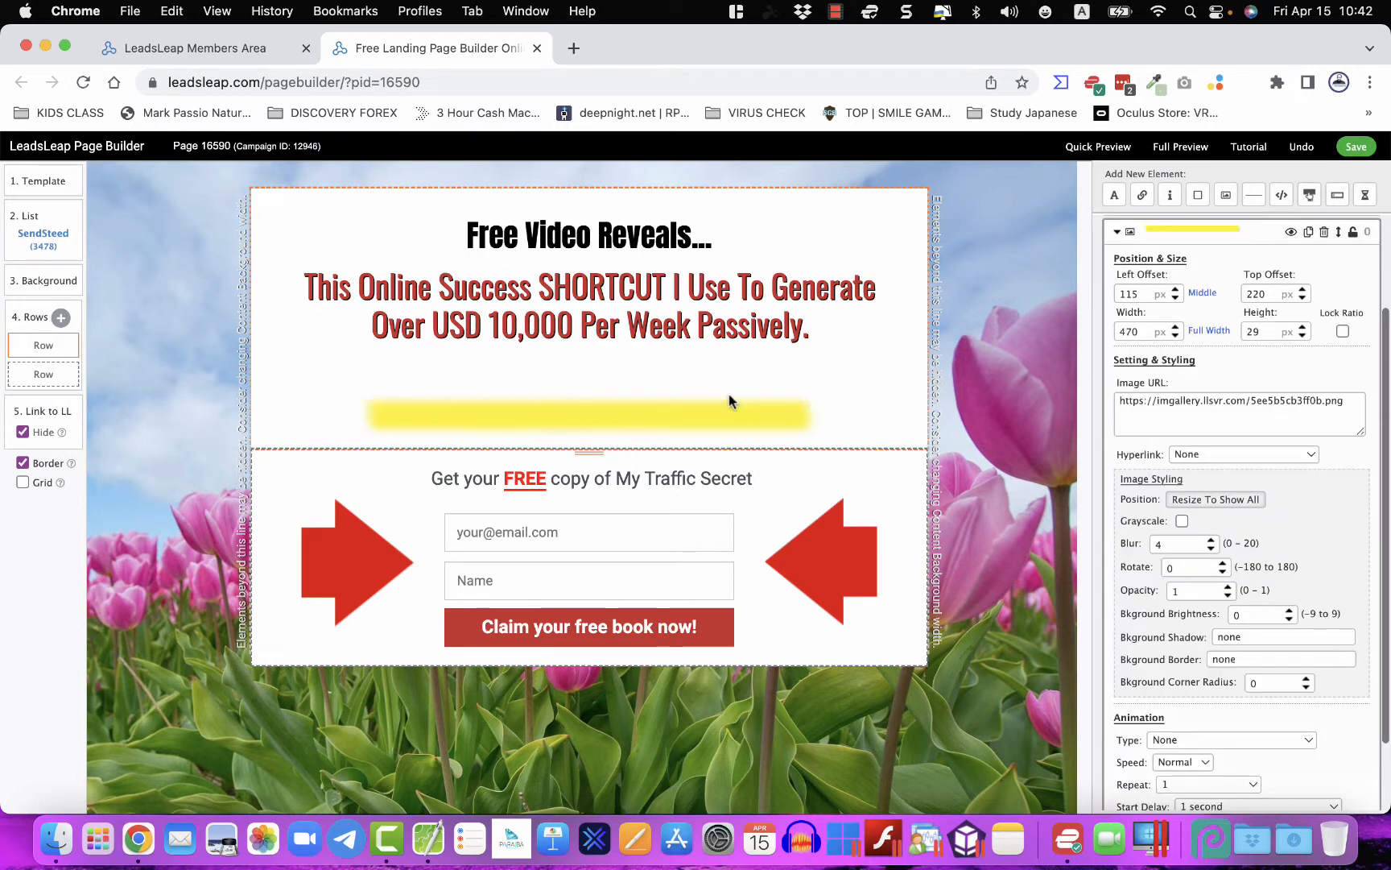
left_click(1324, 232)
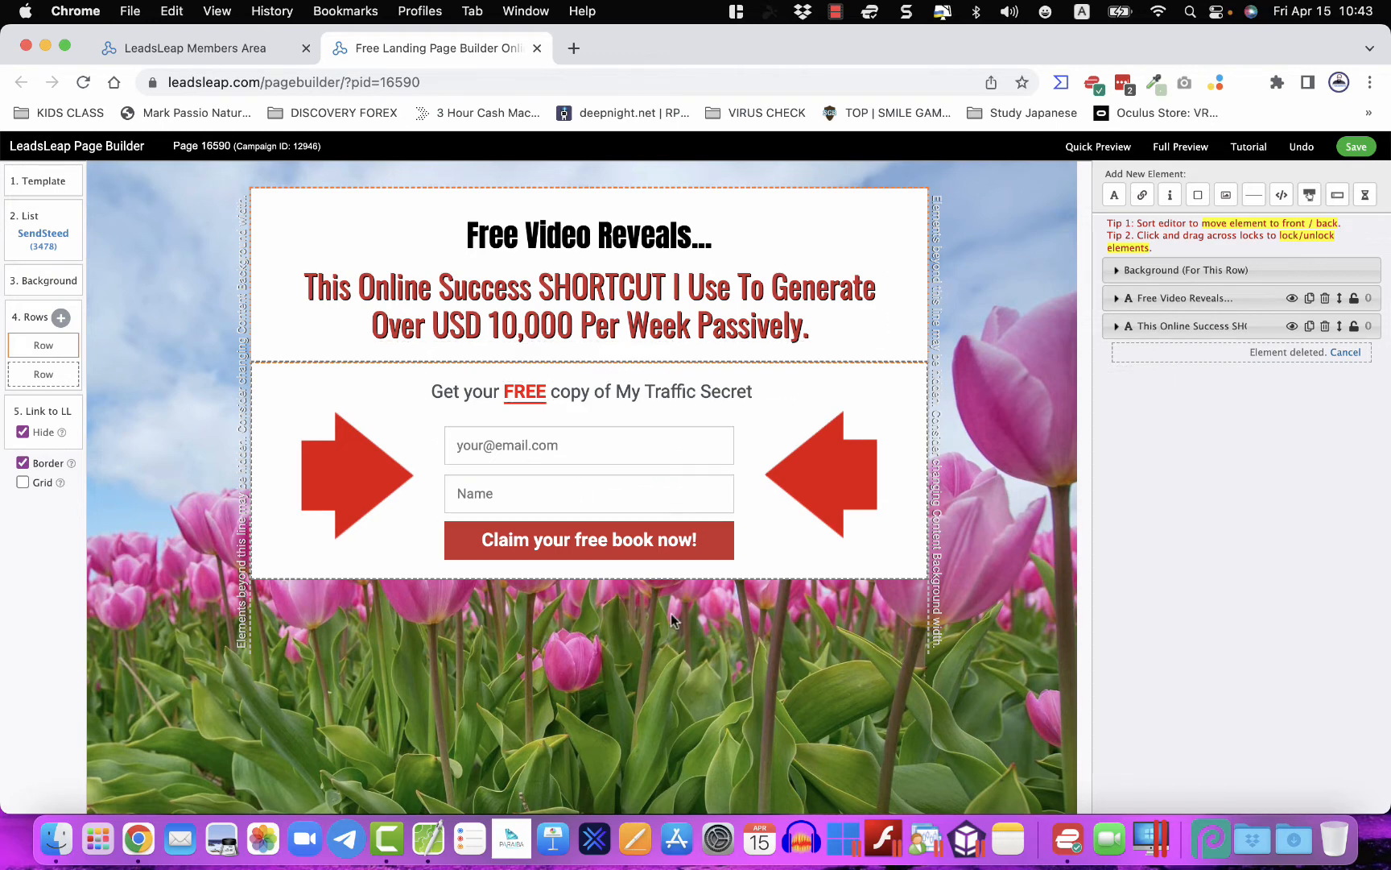
left_click(604, 483)
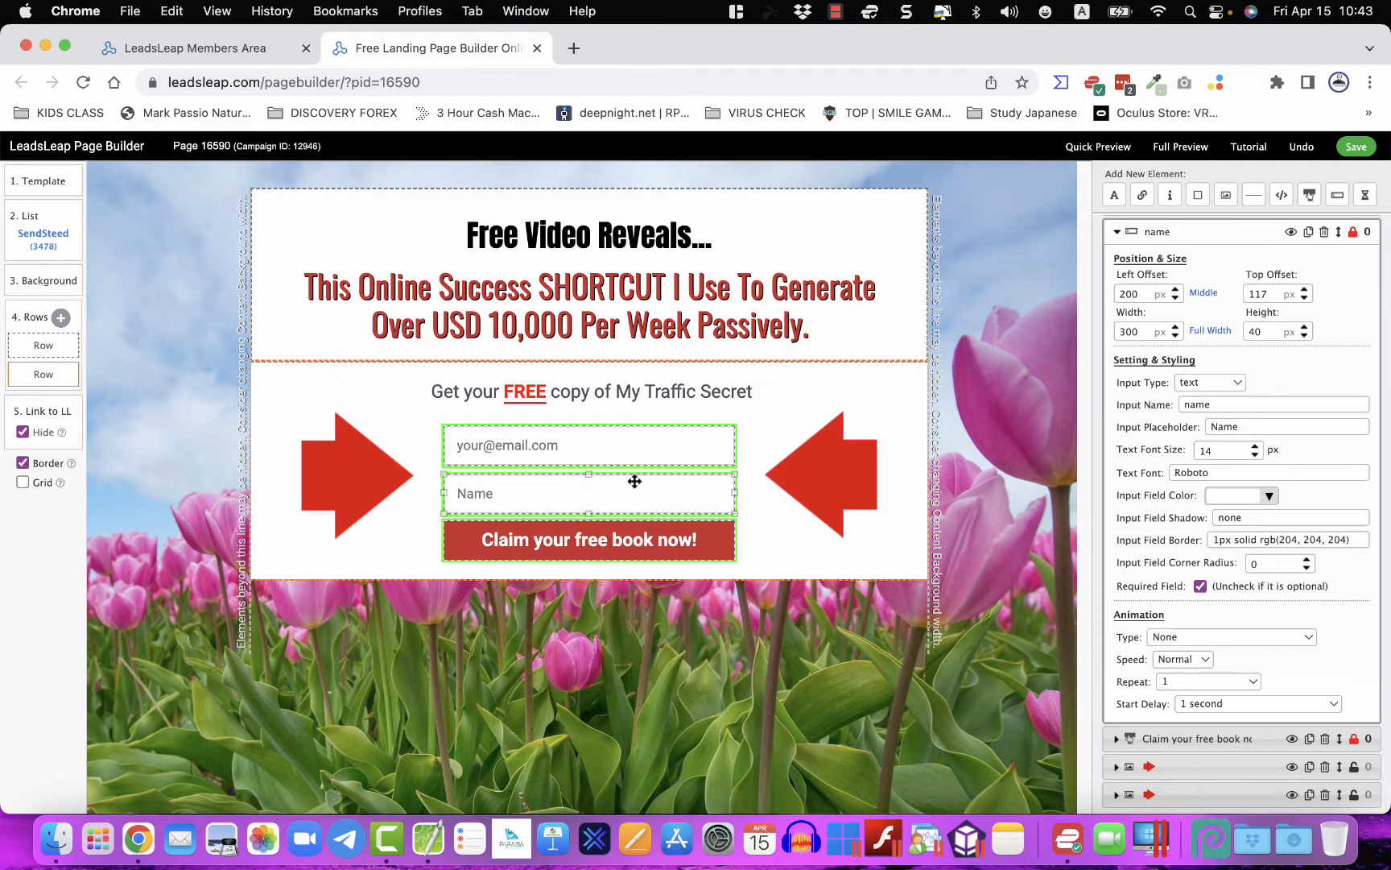
- Unlock the email, Name and button elements, then drag the Name field above the email field
left_click(546, 437)
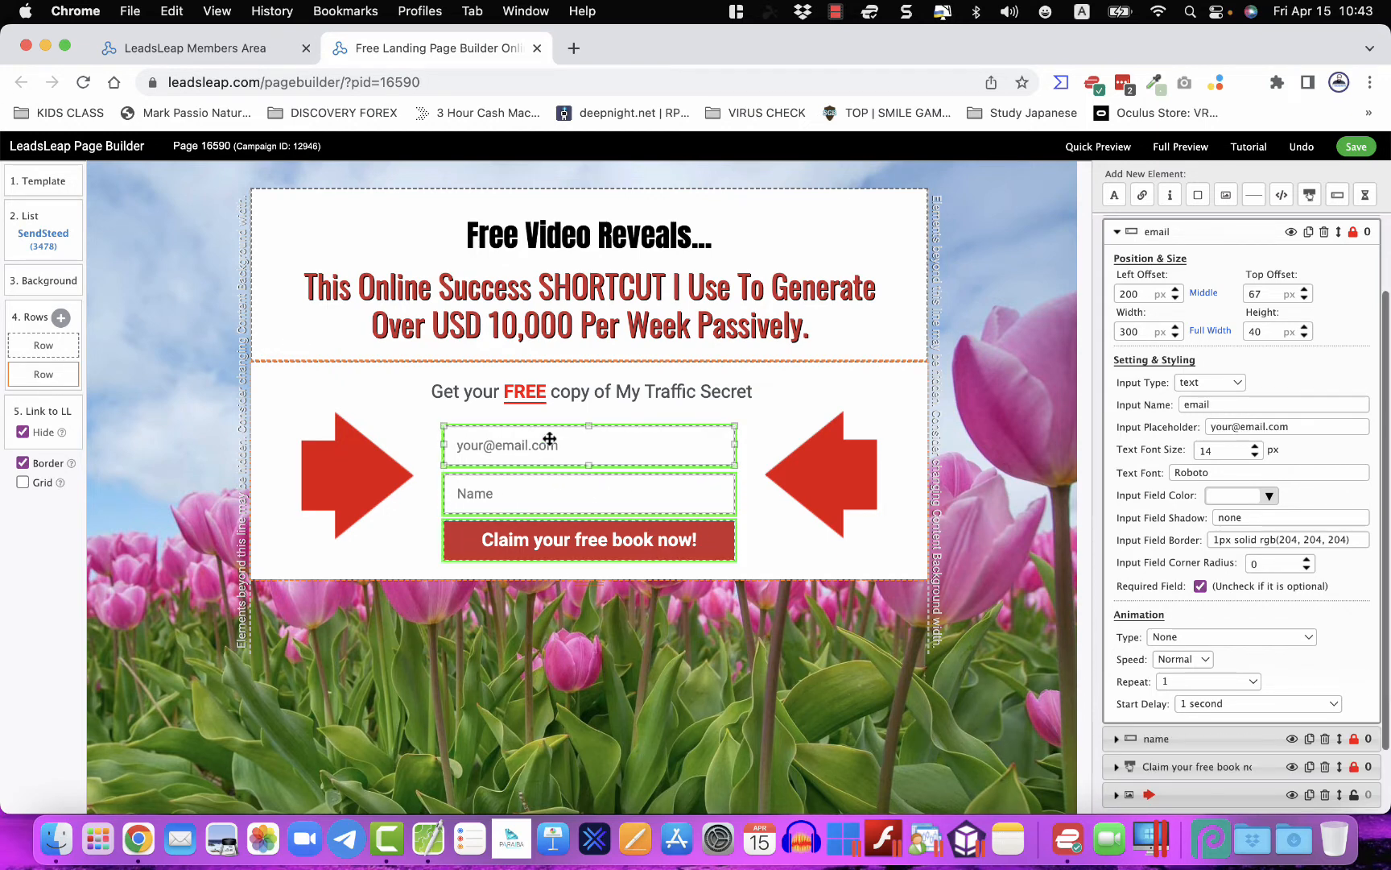
mouse_move(546, 438)
left_mouse_down()
mouse_move(588, 508)
mouse_move(497, 482)
mouse_move(559, 398)
mouse_move(559, 460)
mouse_move(544, 432)
mouse_move(556, 437)
left_mouse_up()
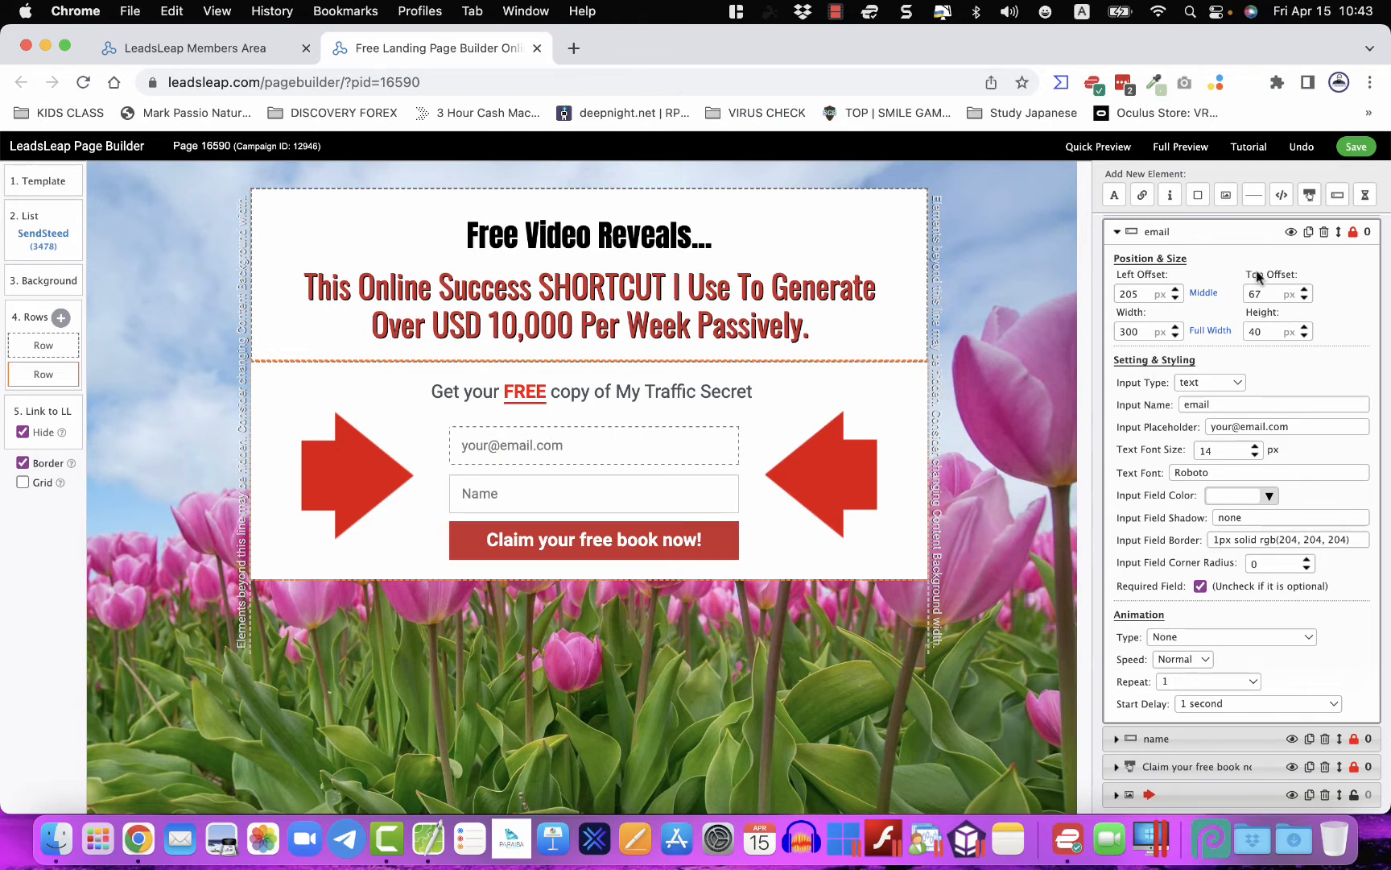
left_click(1354, 233)
left_click(610, 498)
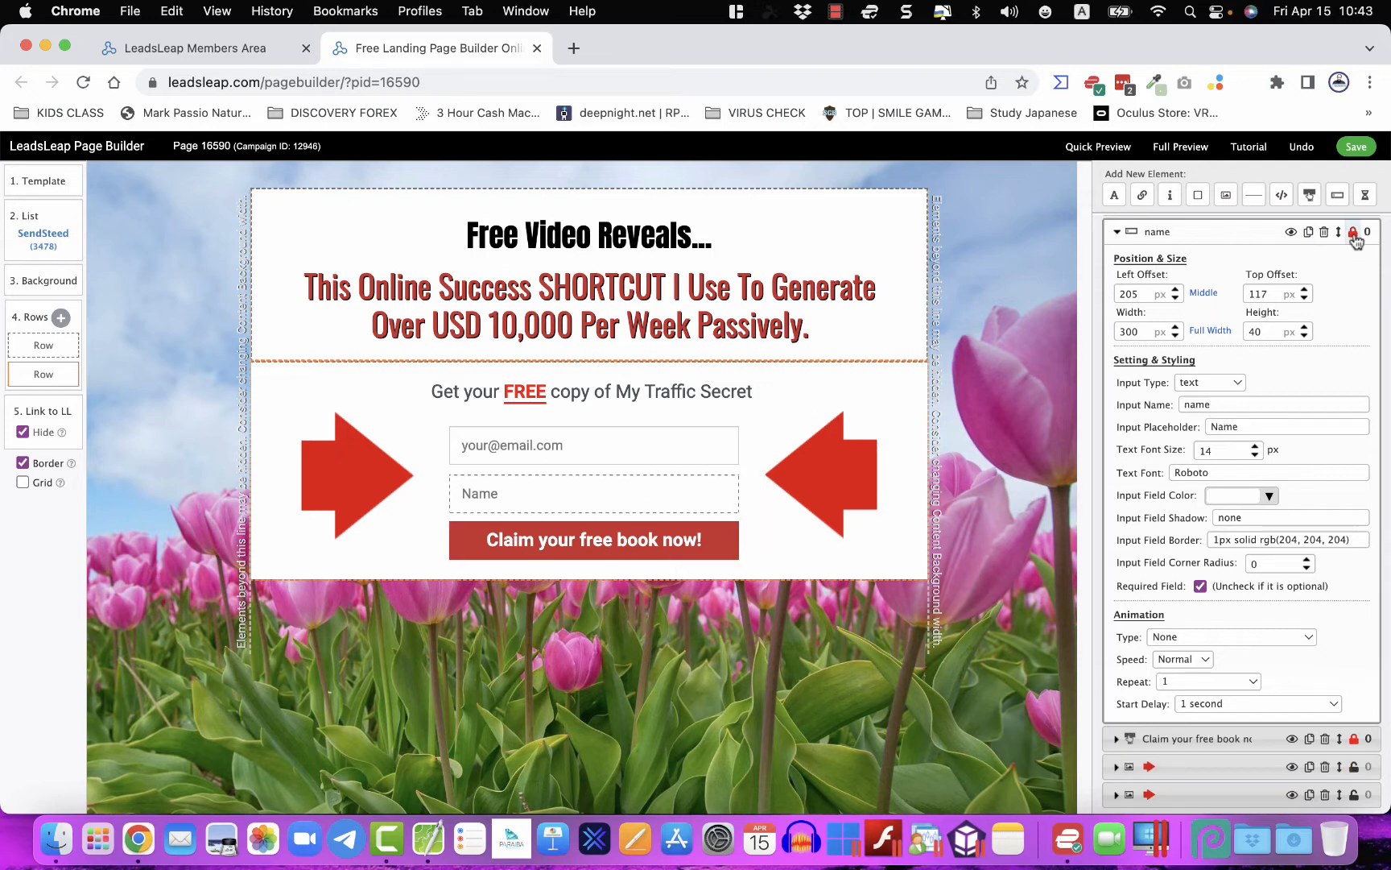
left_click(710, 538)
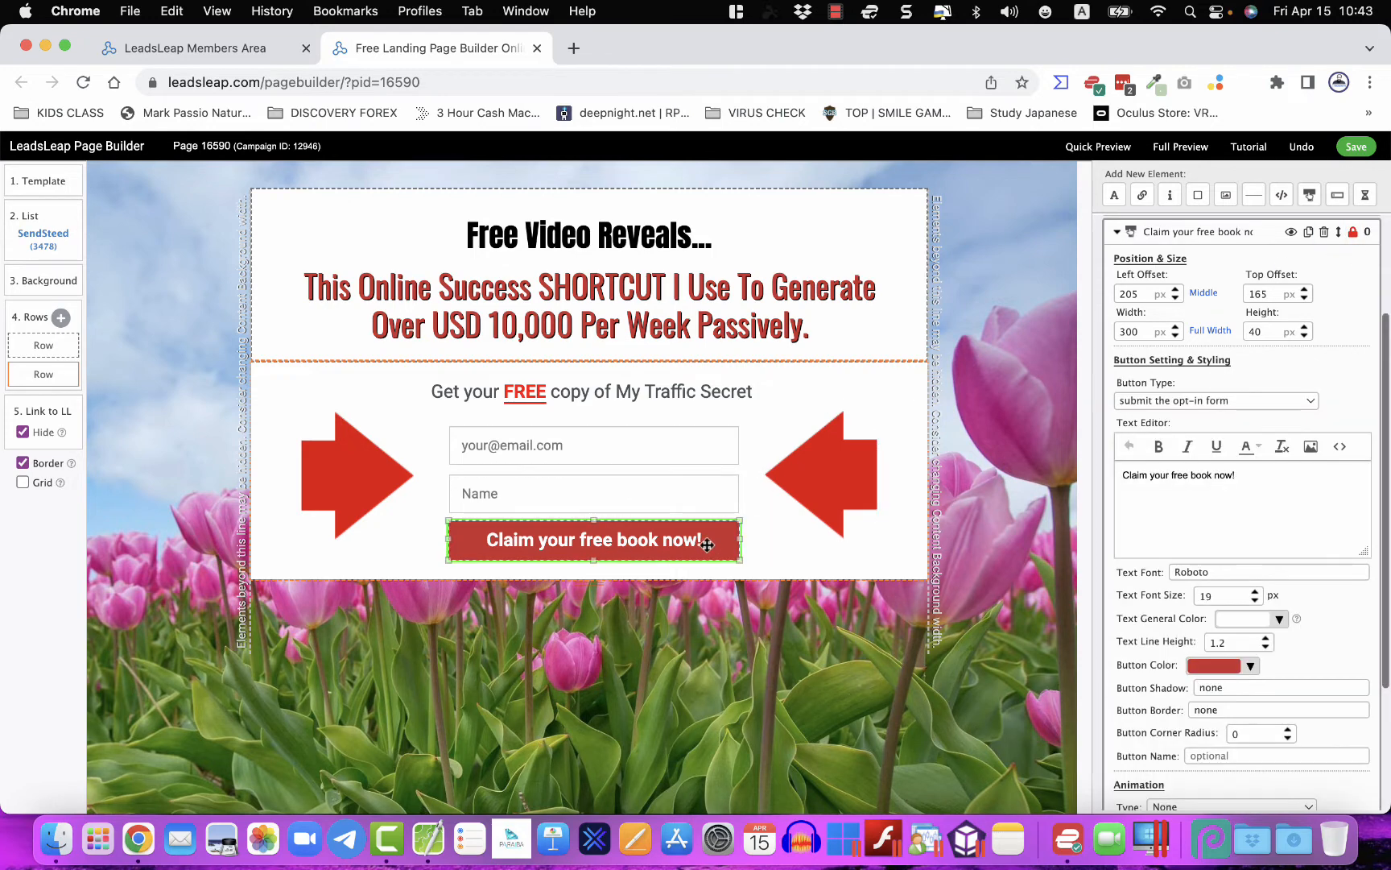
left_click(1355, 234)
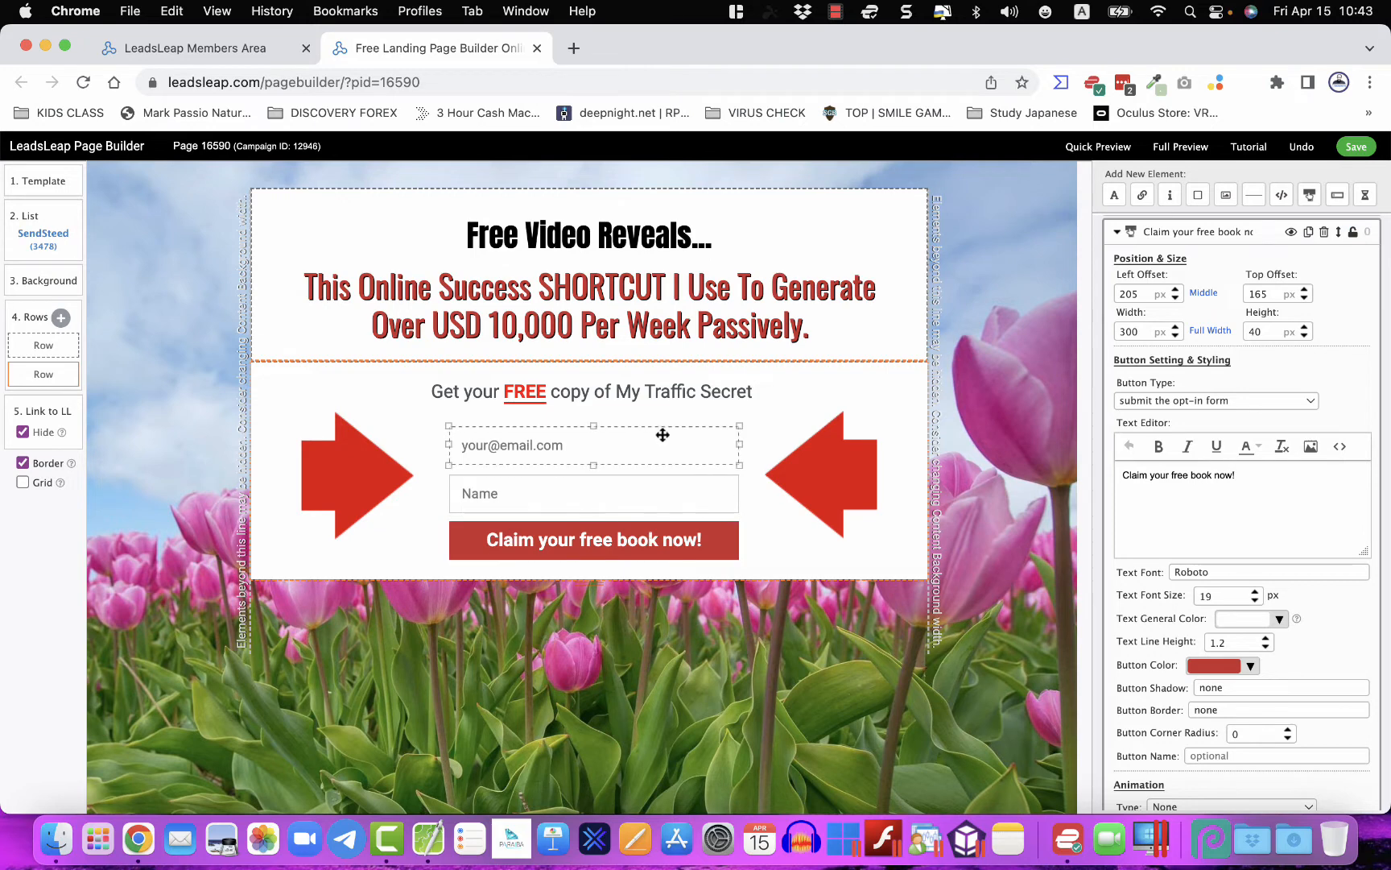
left_click_drag(662, 432, 725, 468)
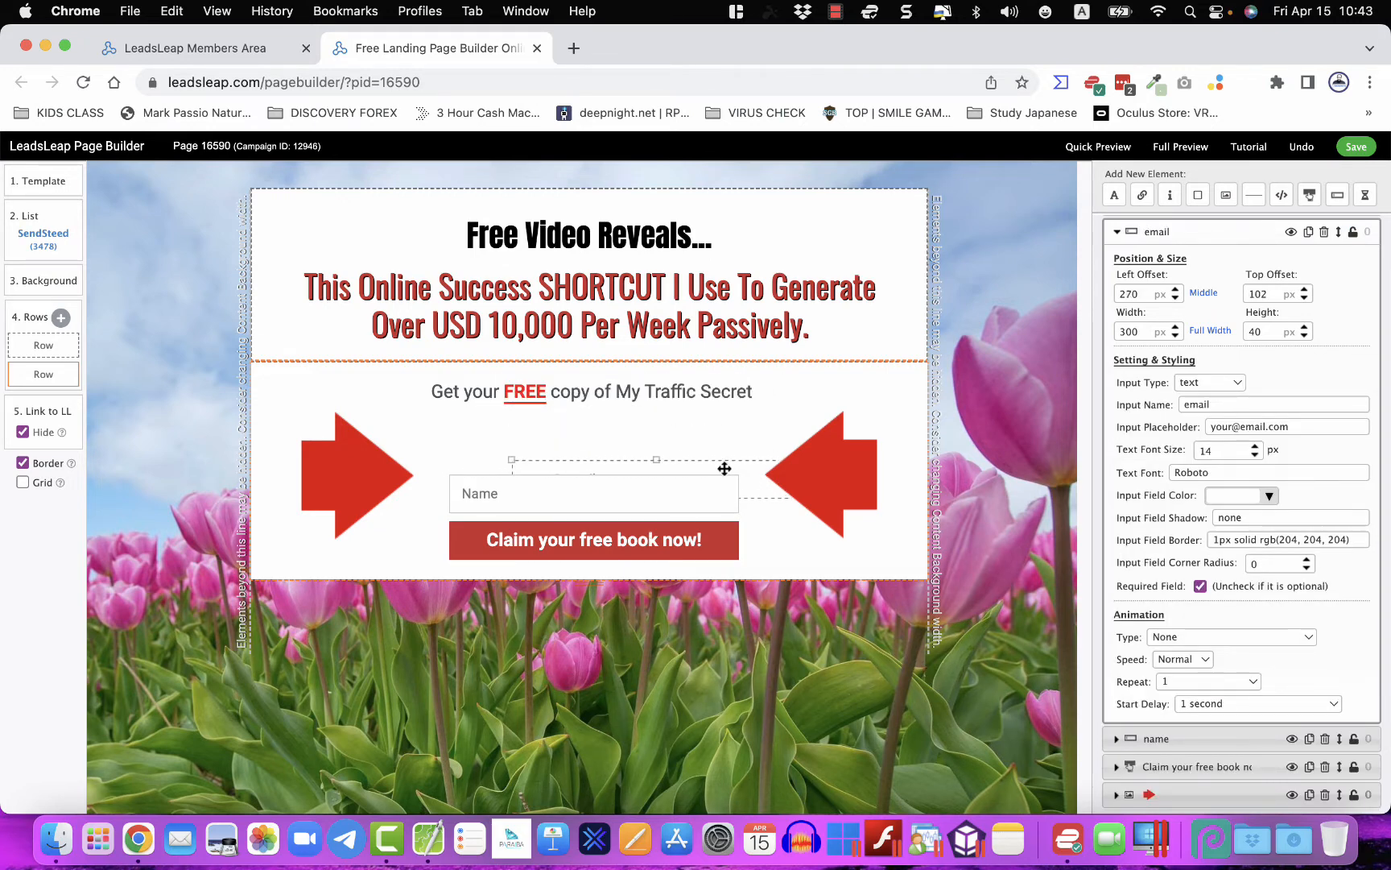
left_click_drag(529, 499, 503, 458)
left_click(773, 551)
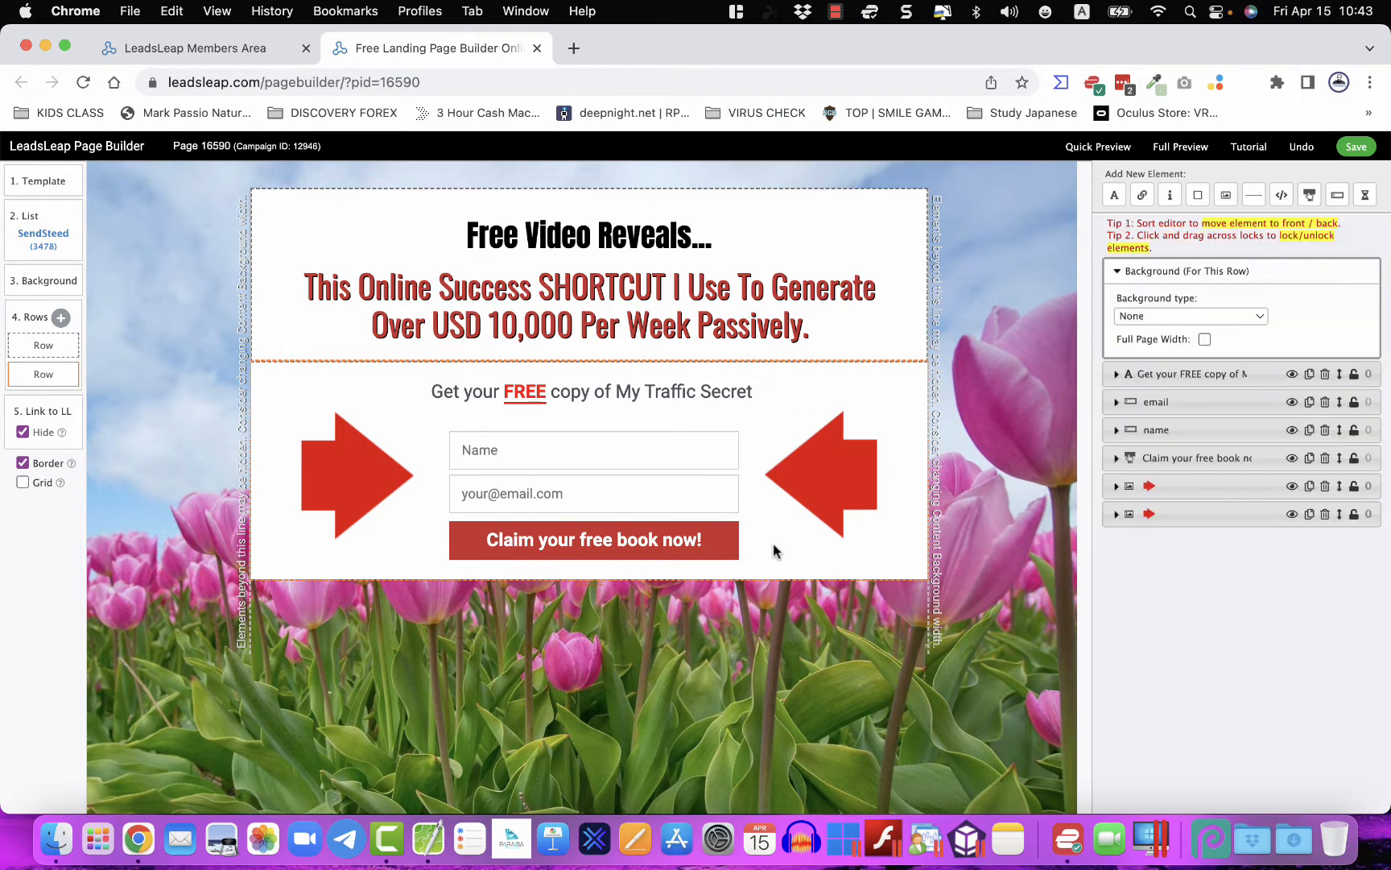
- Relabel the submit button from 'Claim your free book now!' to 'Yes, Let Me In!'
left_click(668, 527)
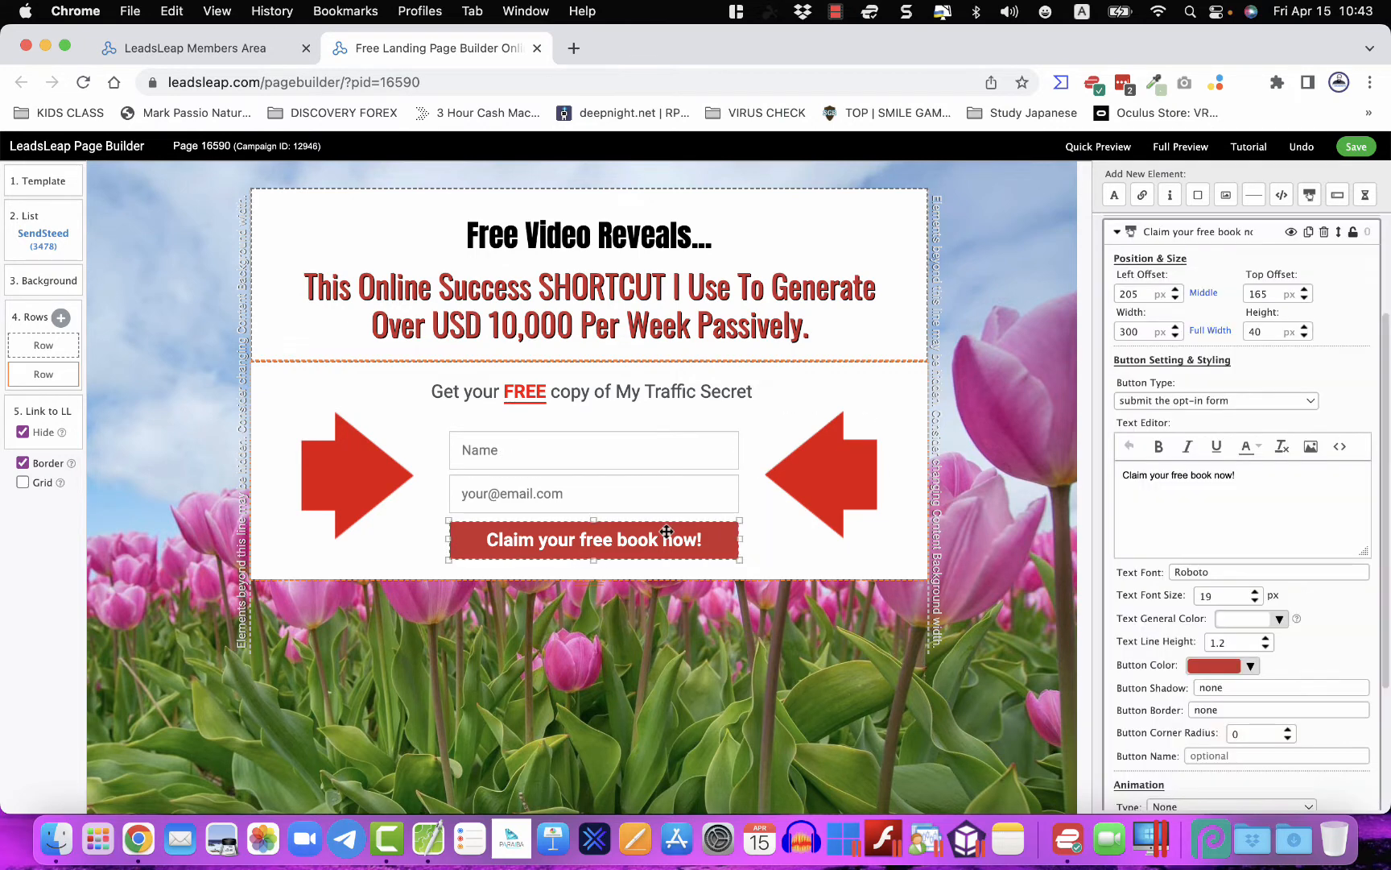
triple_click(1172, 477)
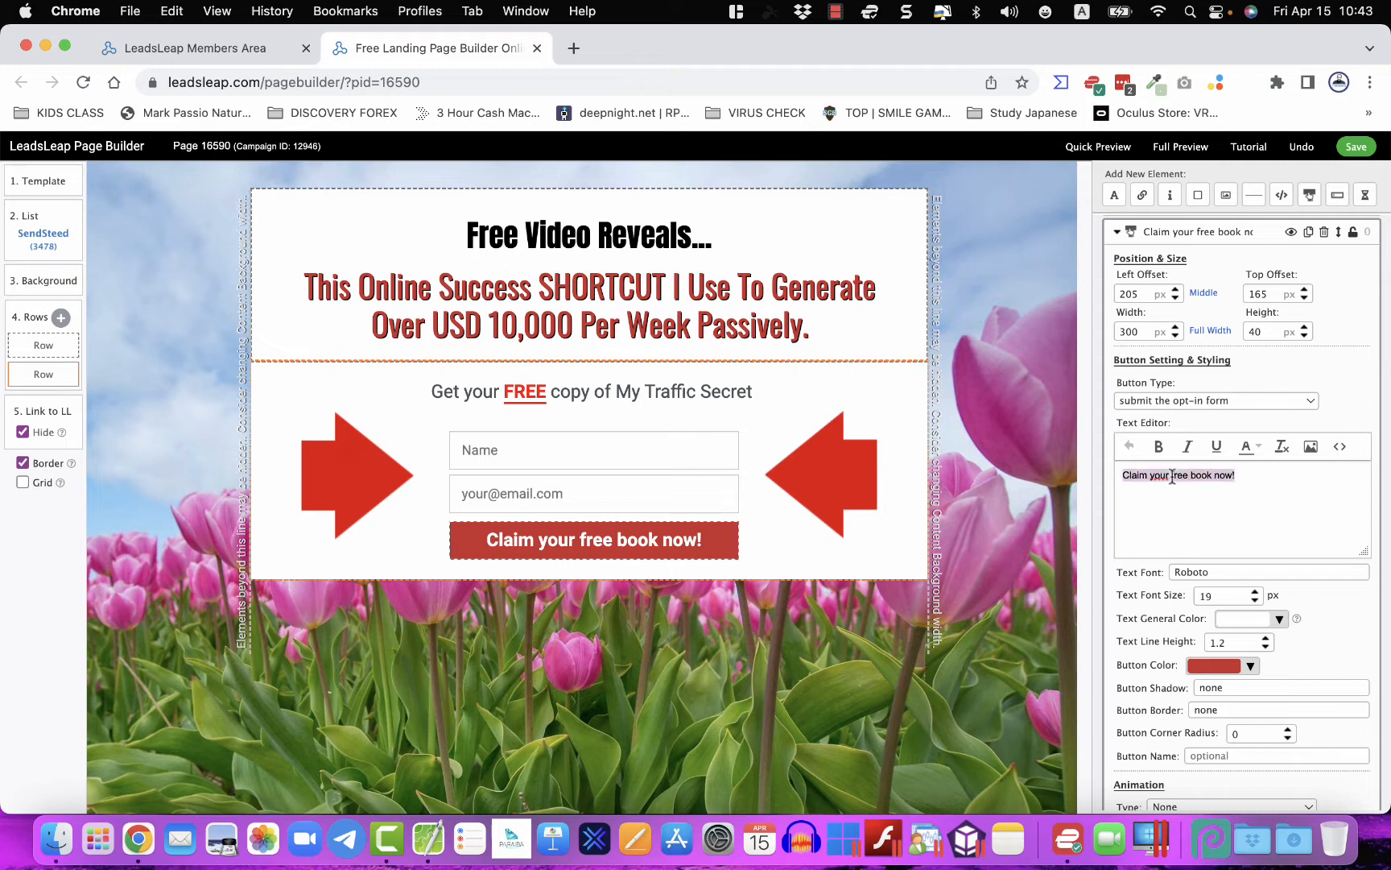
type("Yes, Let Me In!")
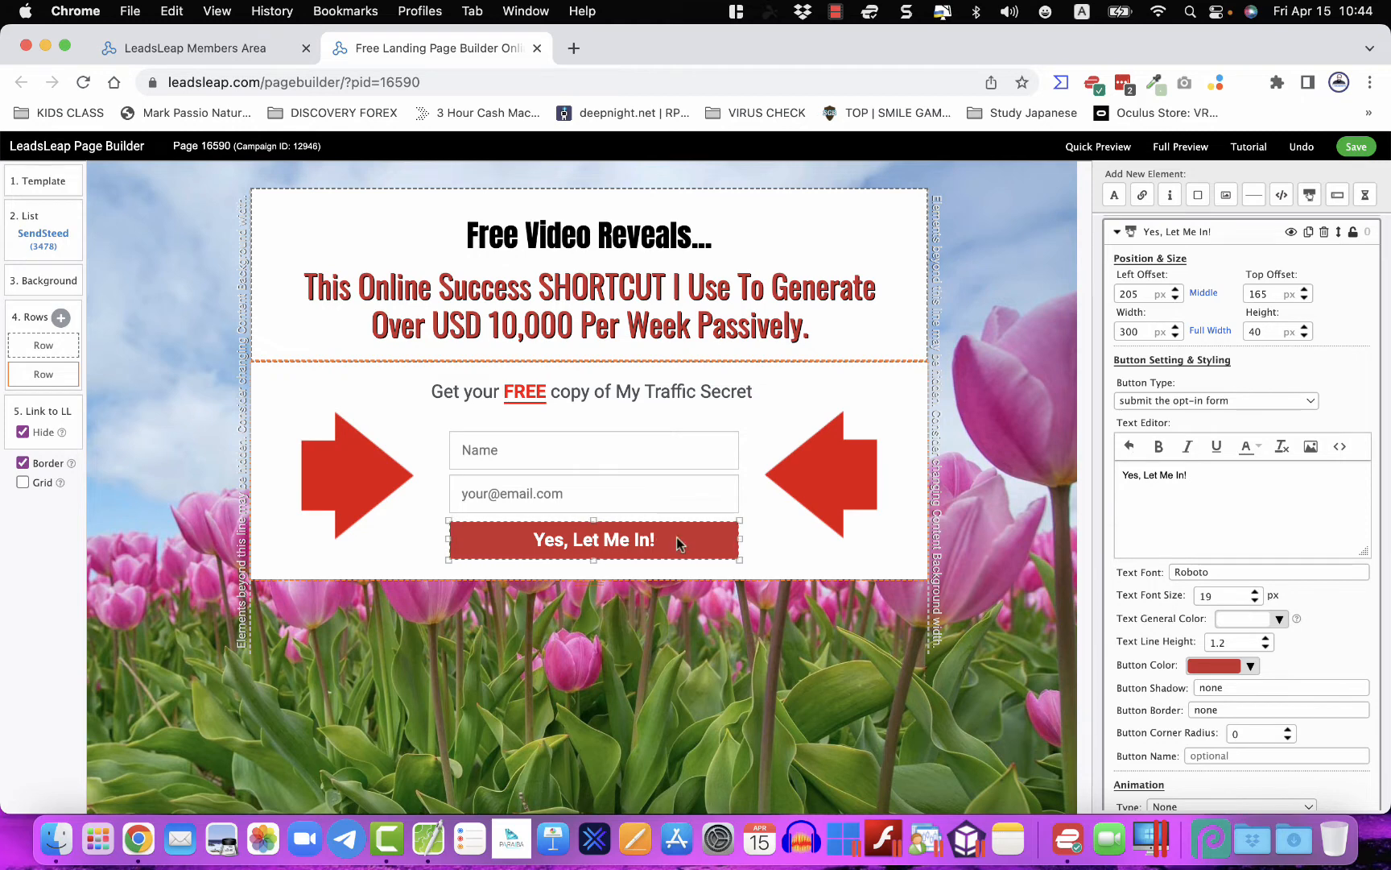
scroll(1115, 664, "down", 5)
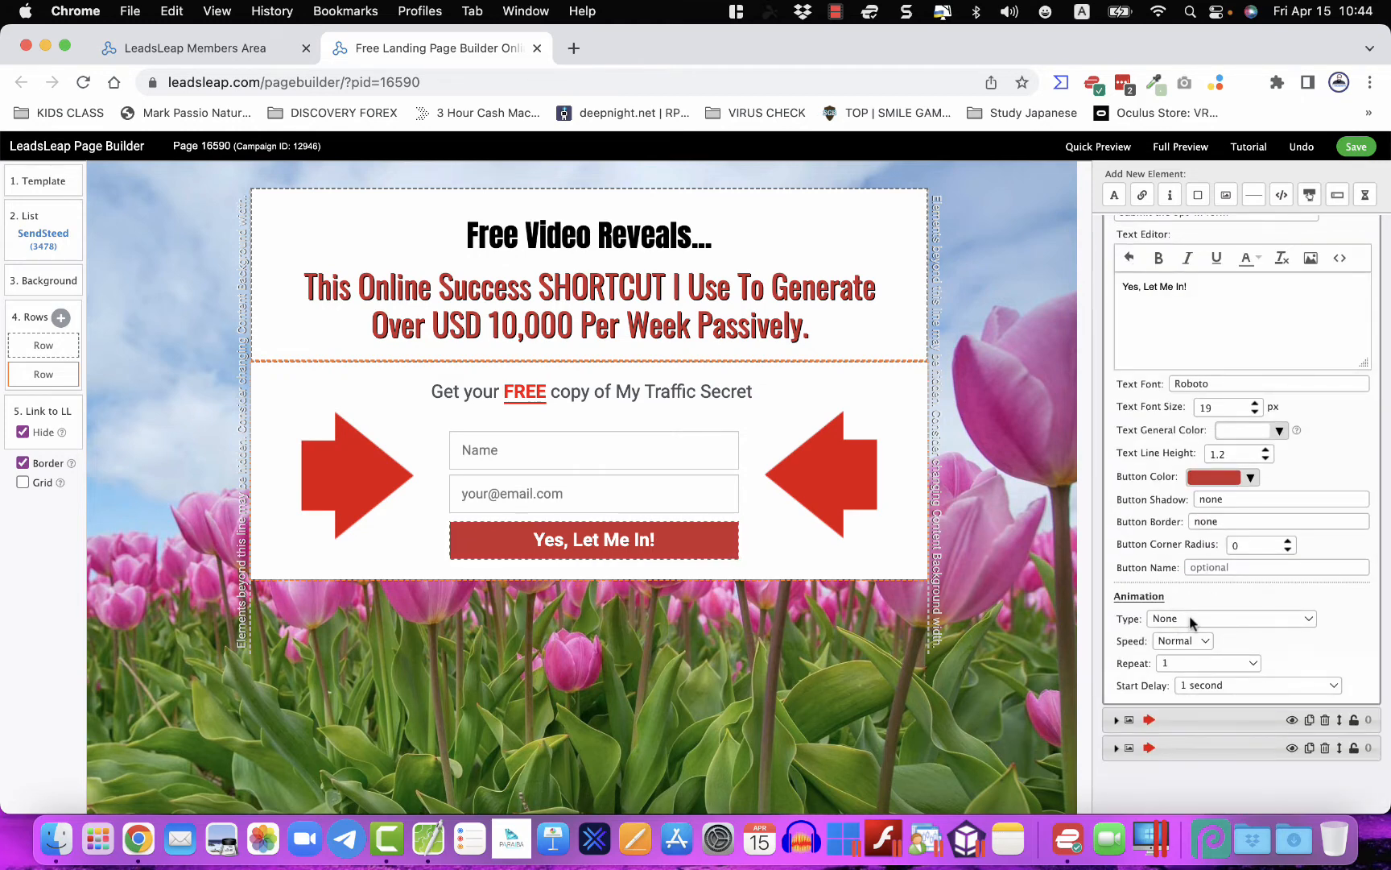
- Give the button a RubberBand animation and the right red arrow Bounce Left
left_click(1191, 620)
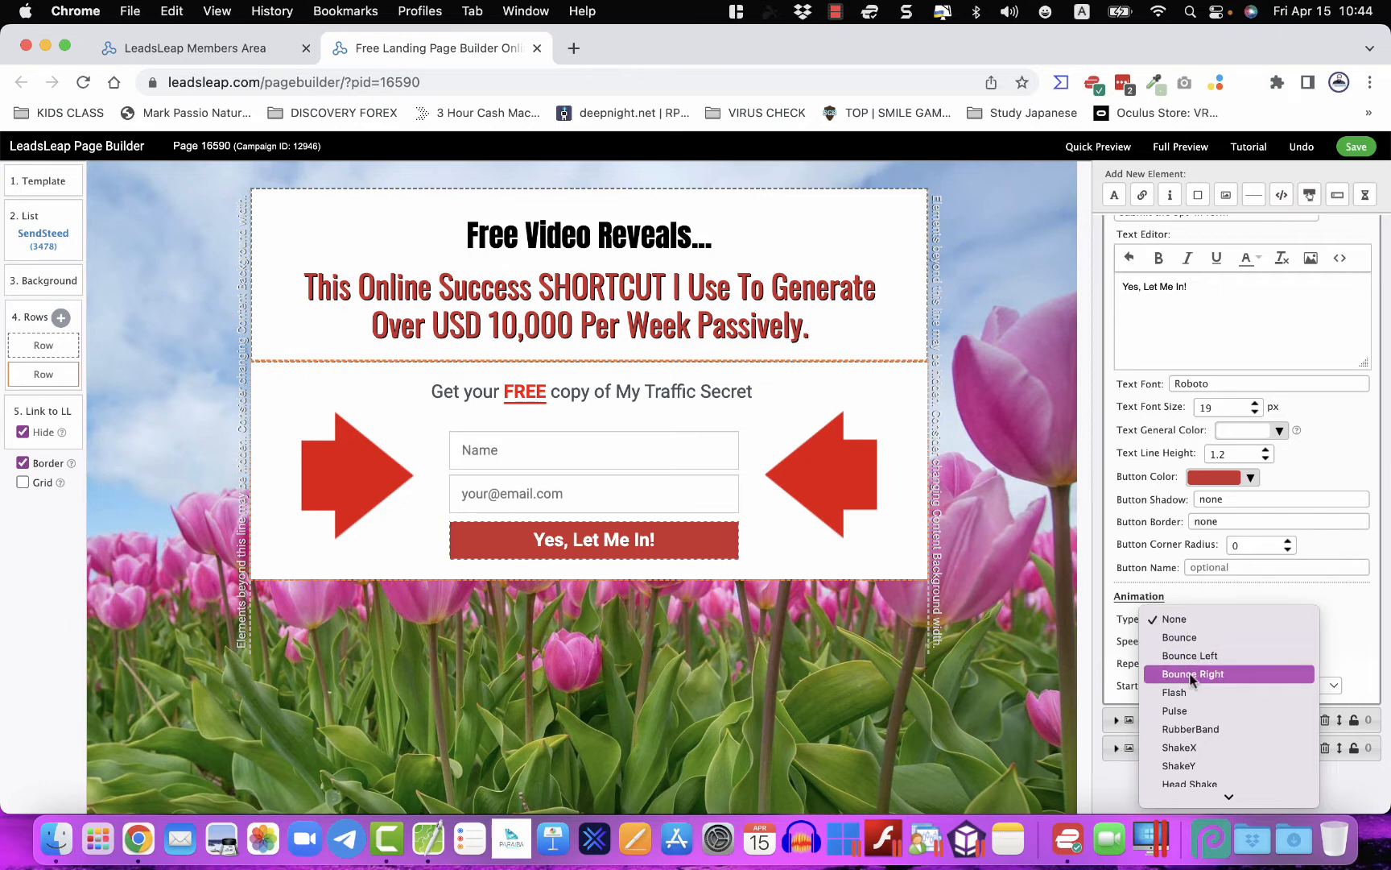
left_click(1195, 731)
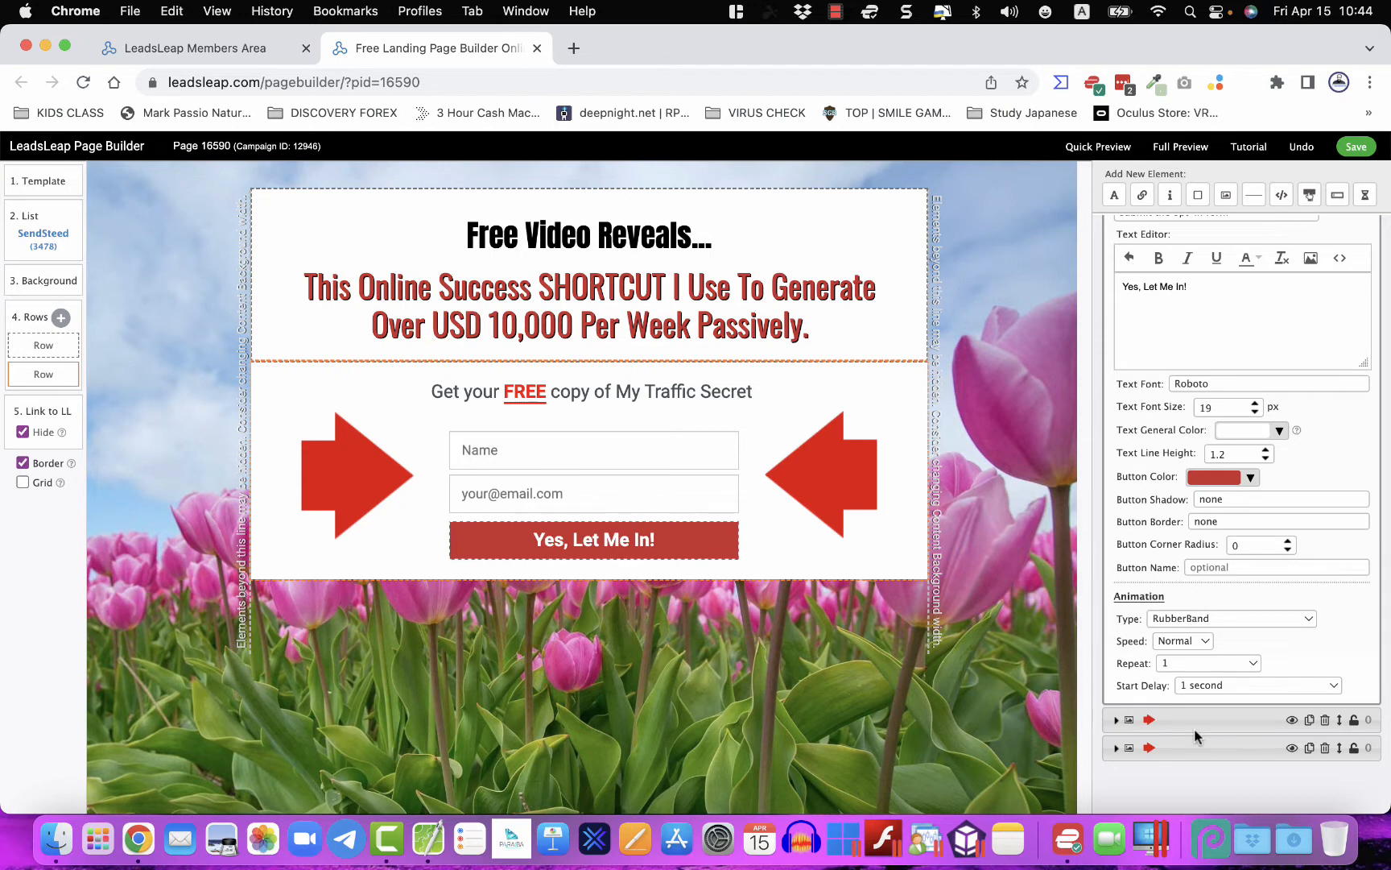
left_click(833, 446)
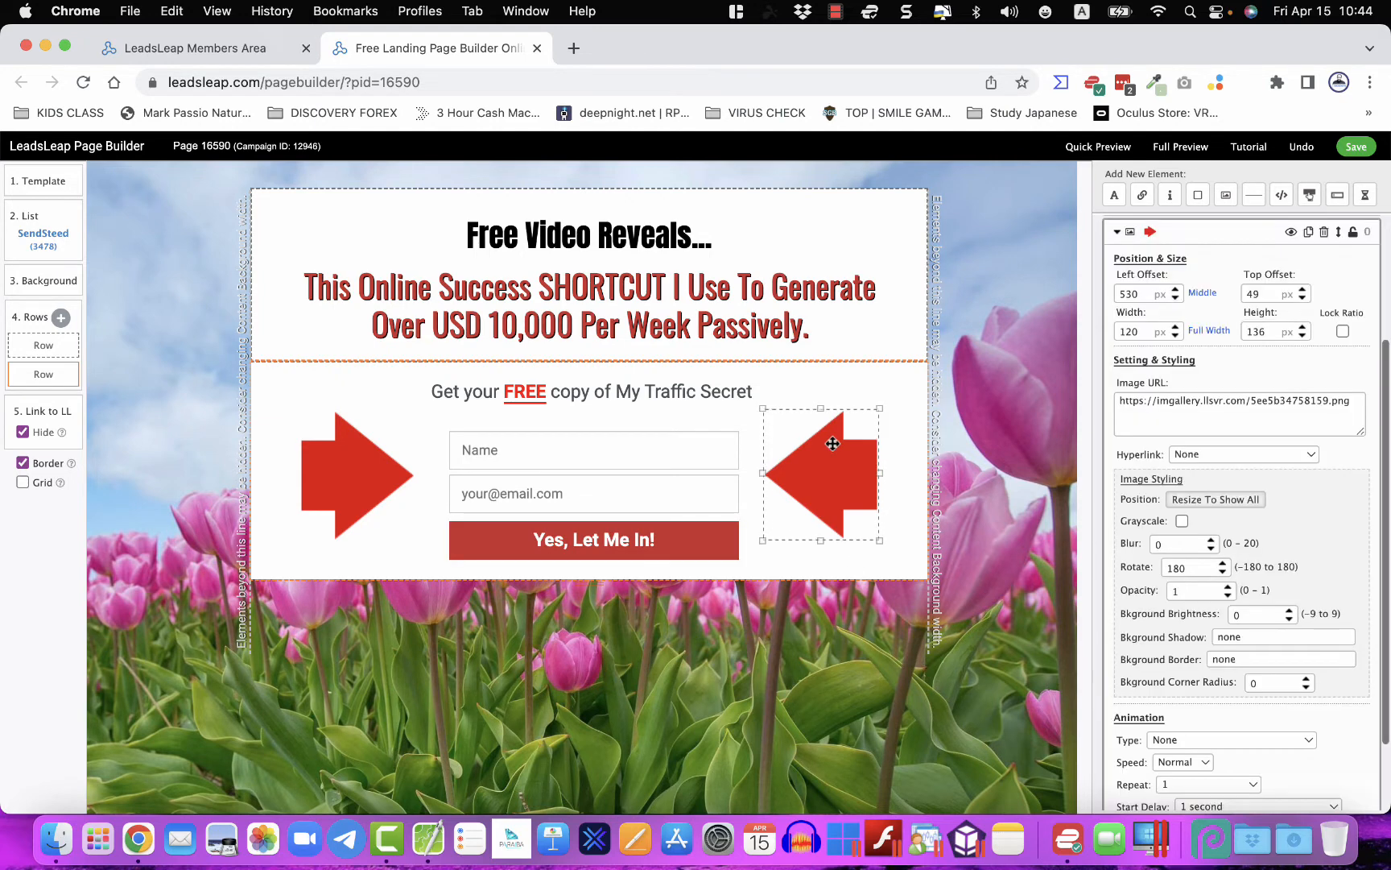
scroll(1147, 764, "down", 2)
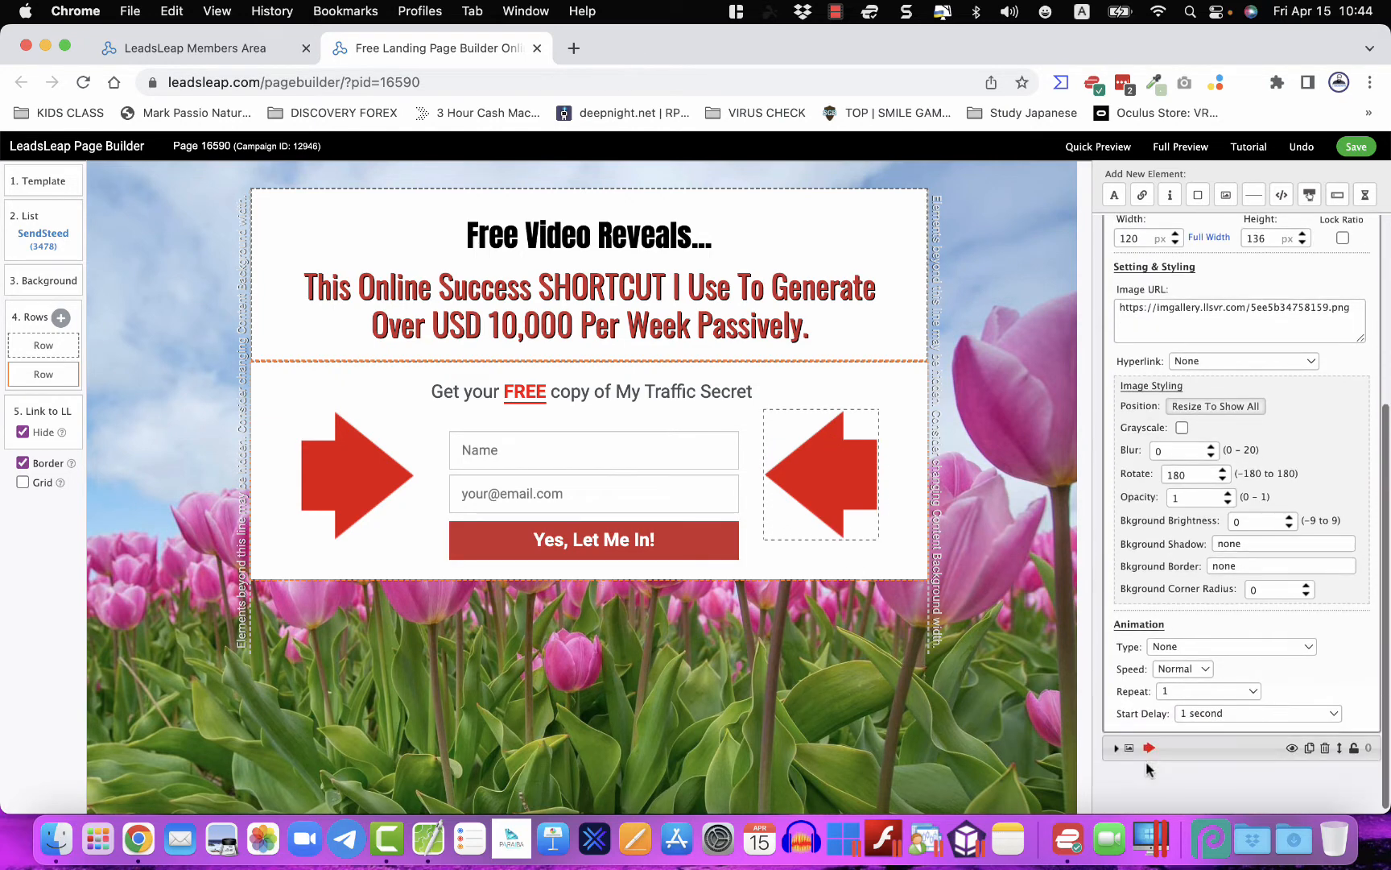
left_click(1174, 648)
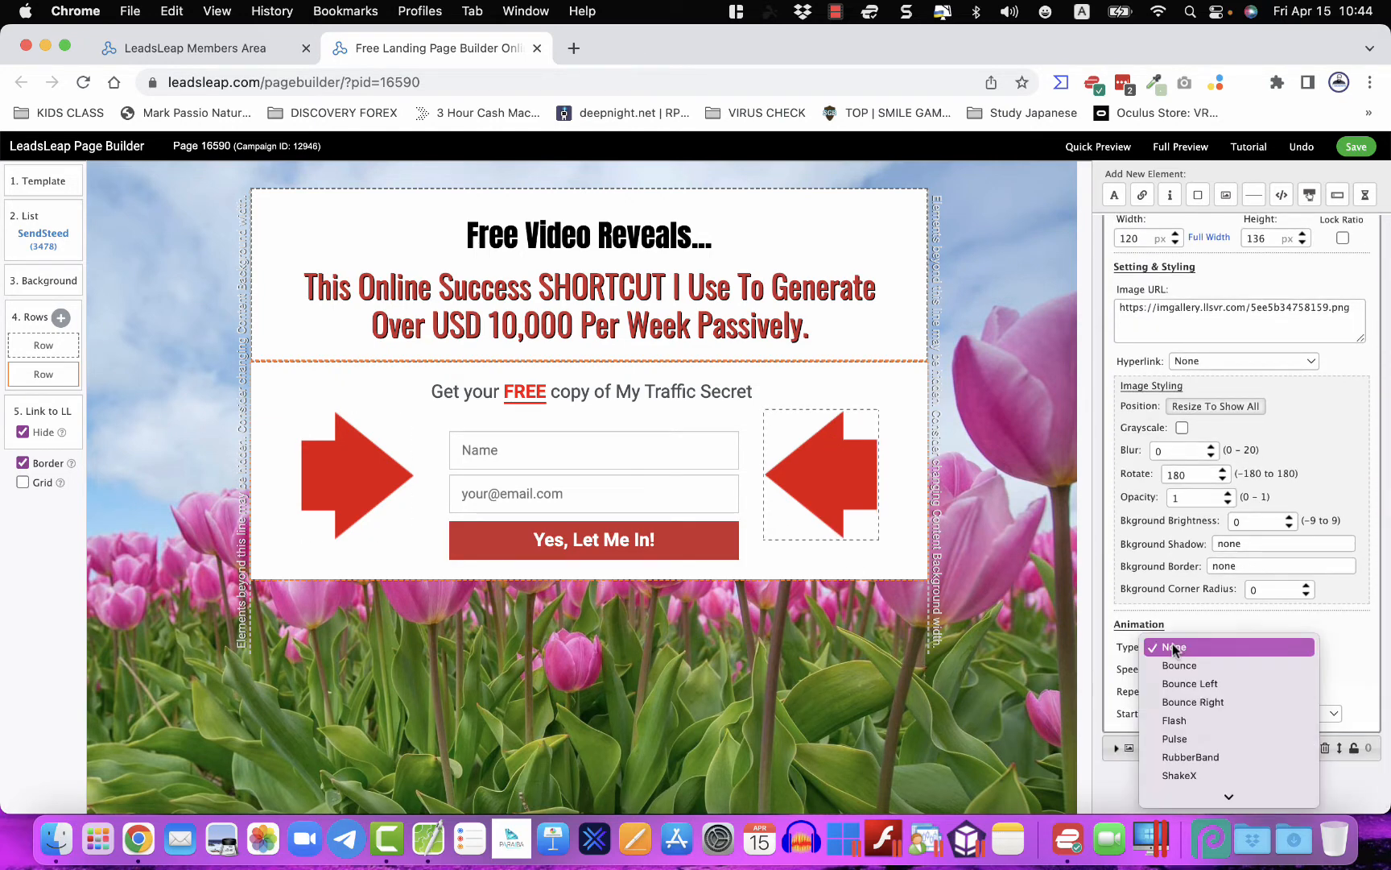
left_click(1190, 683)
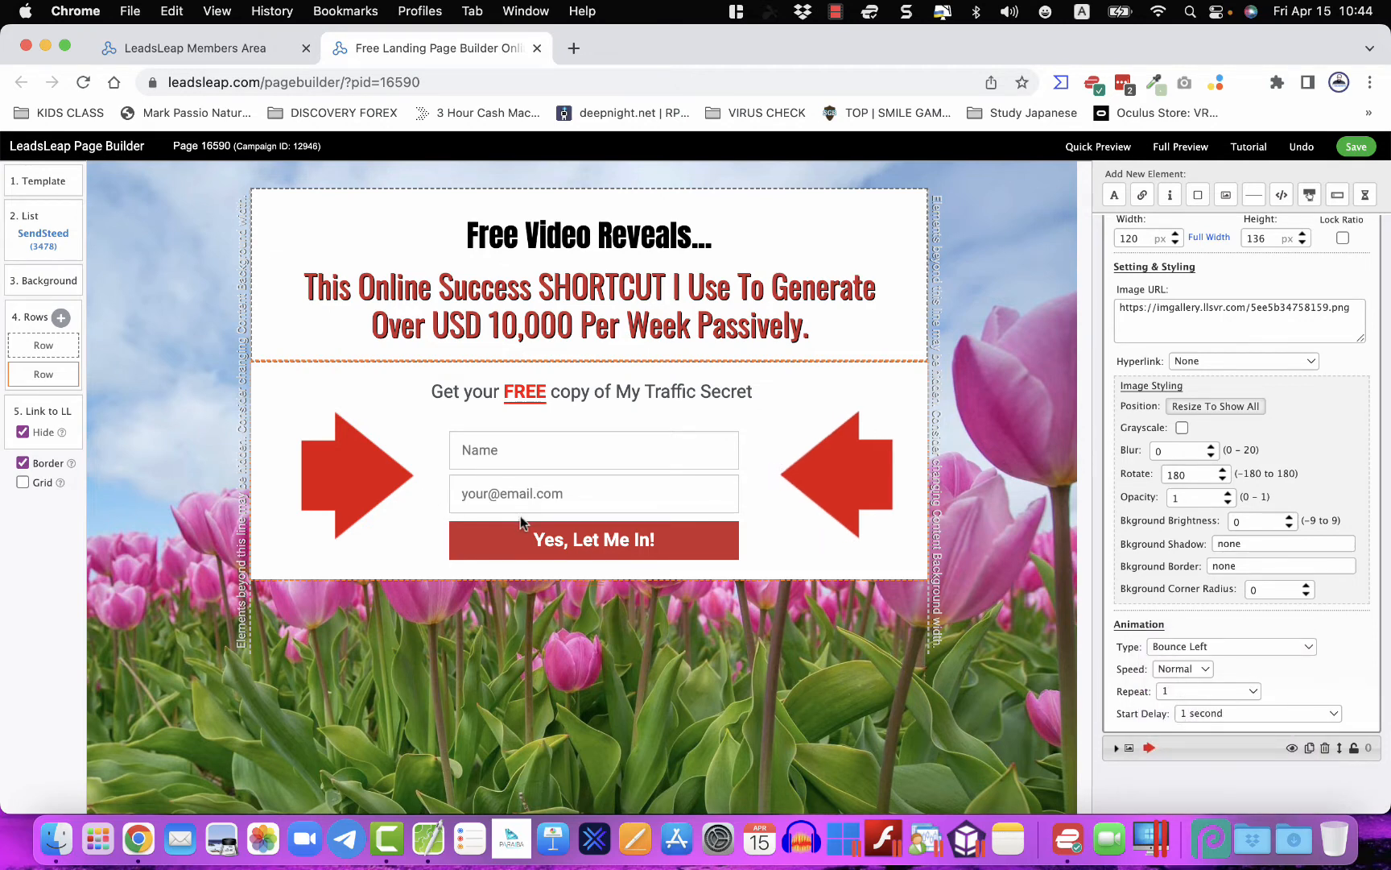
- Animate the left red arrow with Bounce Right, Normal speed, repeat 1, 1 second delay
left_click(382, 475)
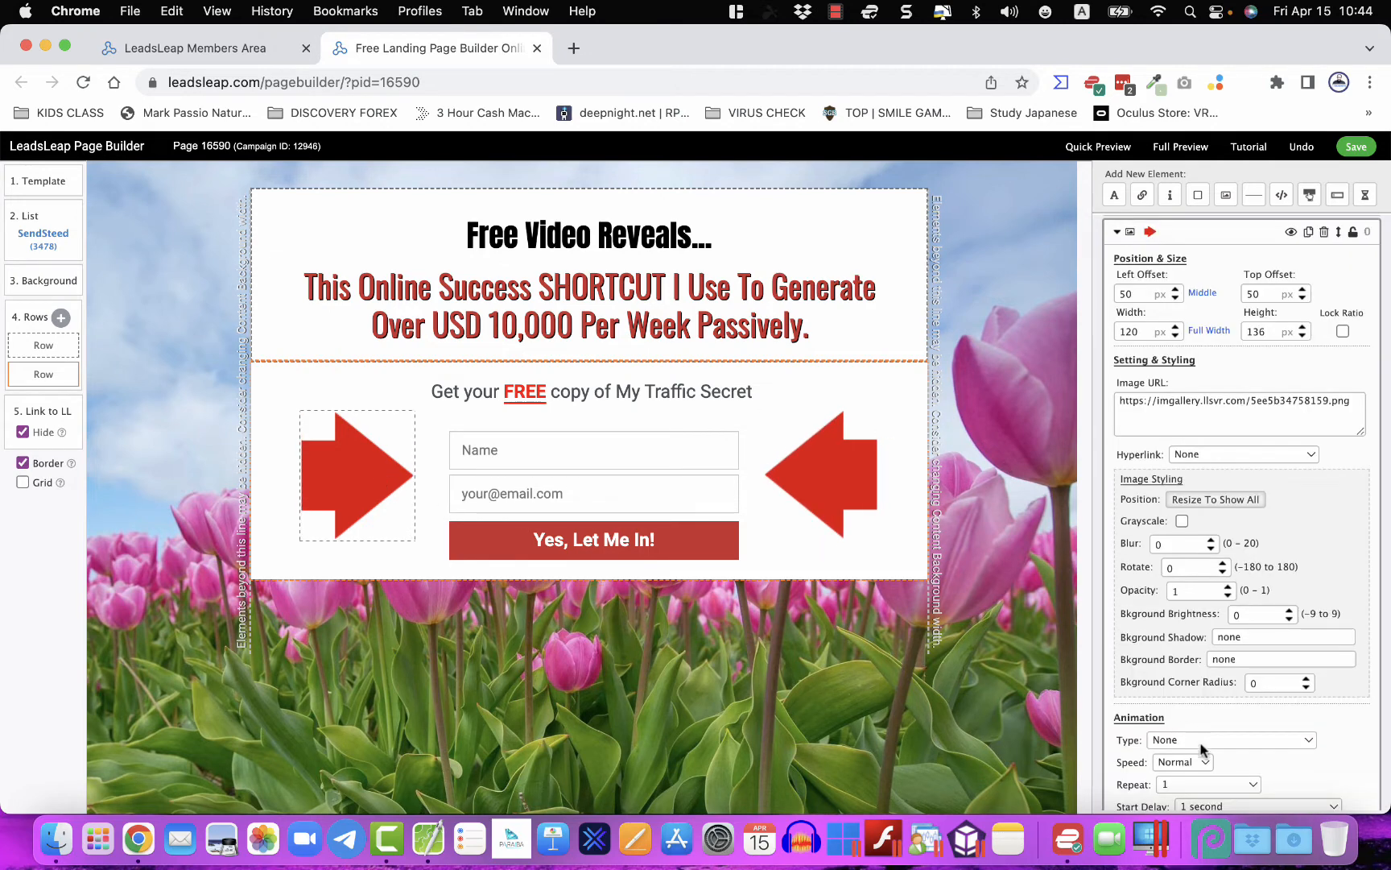
left_click(1198, 746)
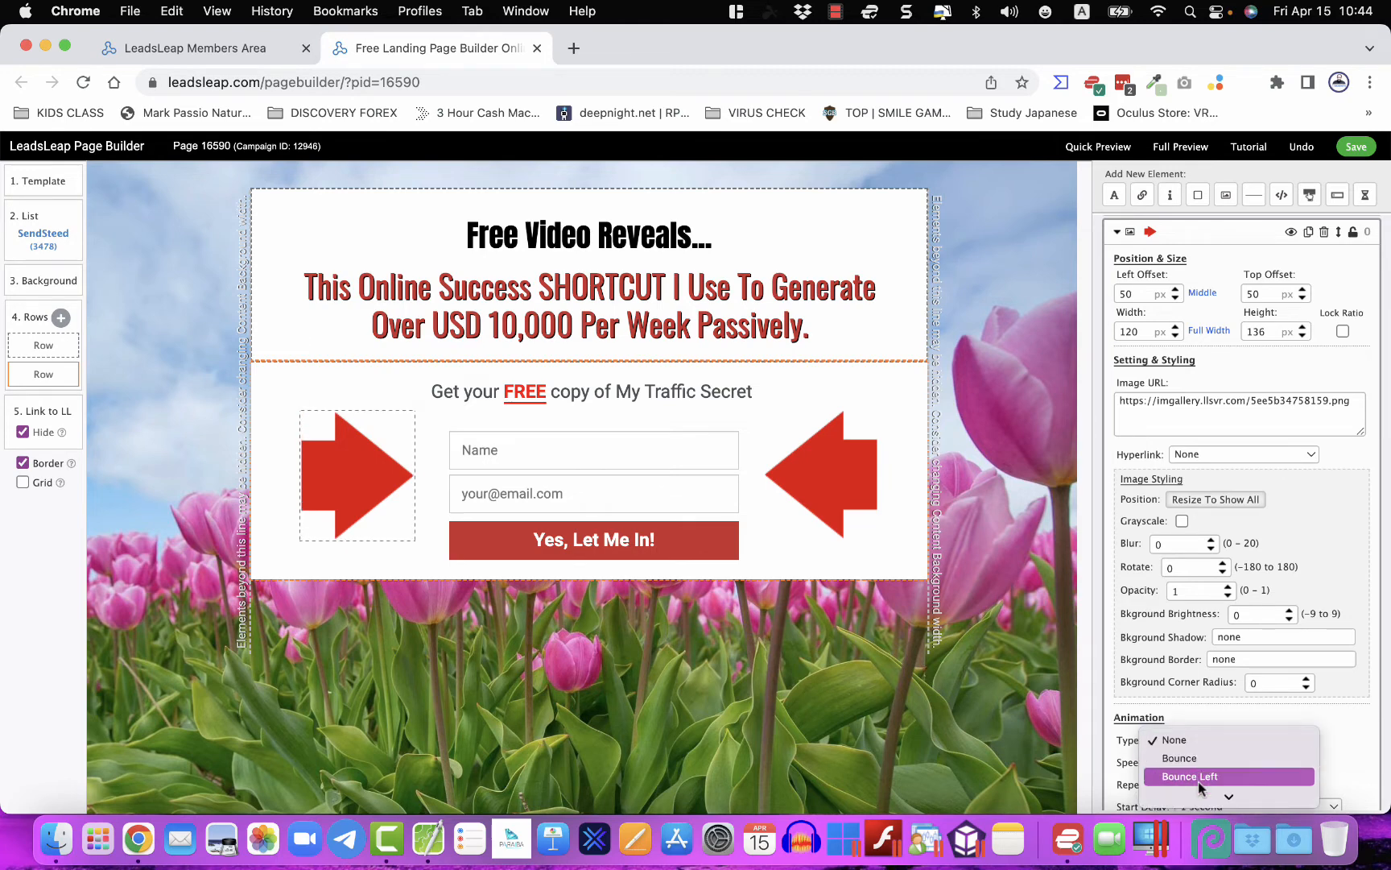
left_click(1201, 603)
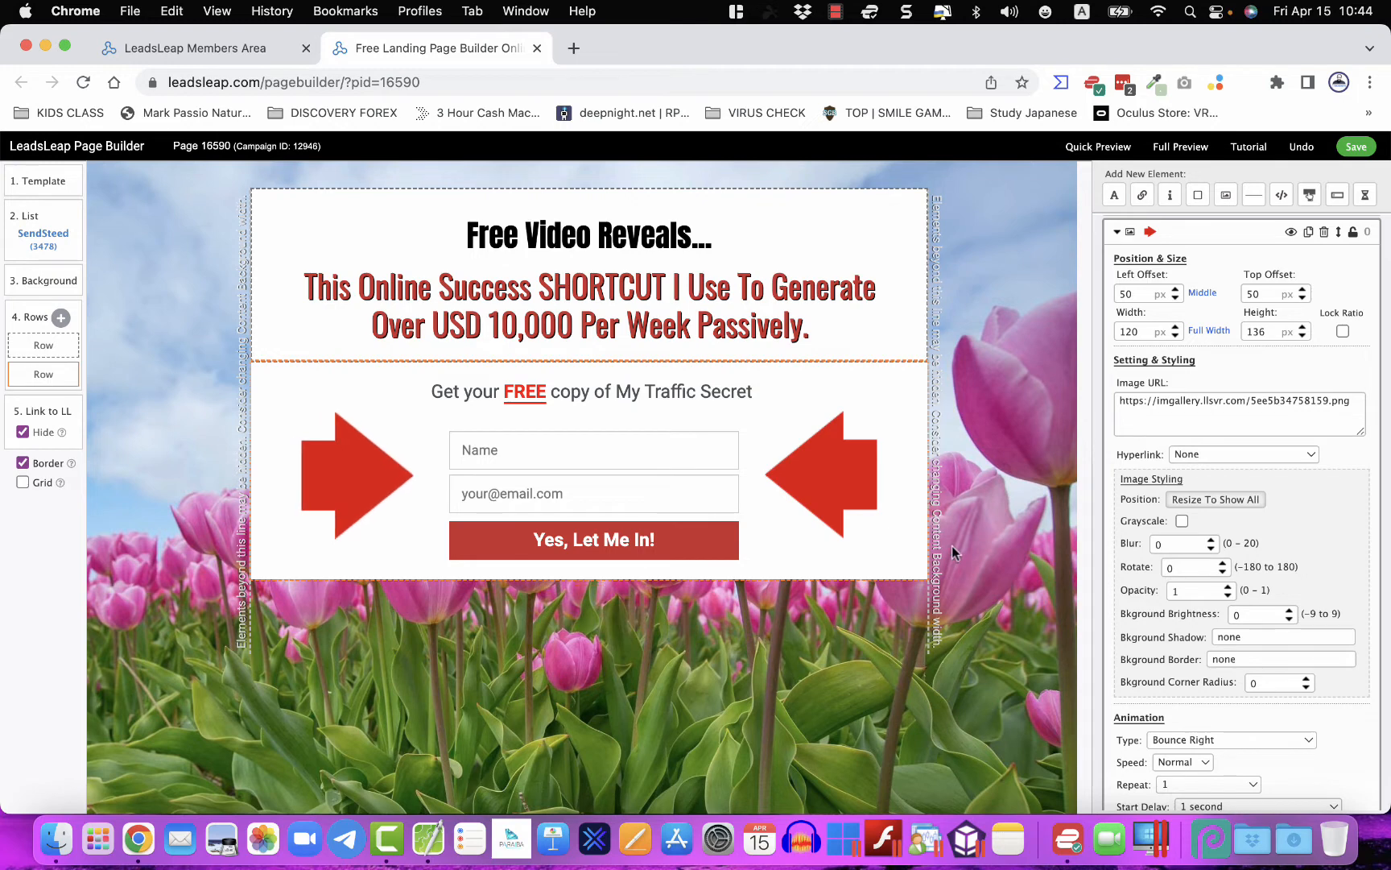
scroll(1179, 700, "down", 2)
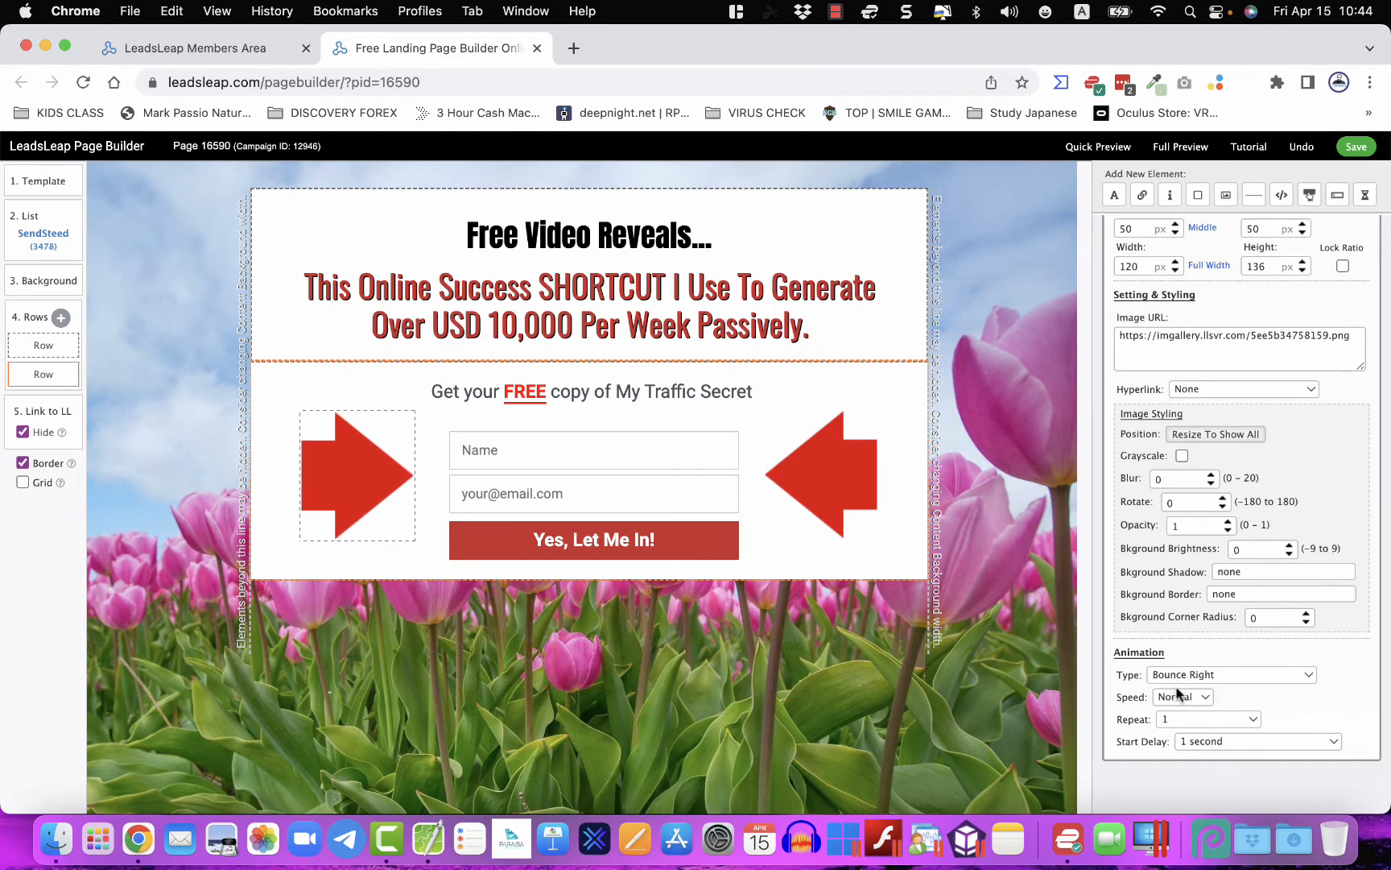
left_click(1177, 698)
left_click(1137, 708)
left_click(1171, 720)
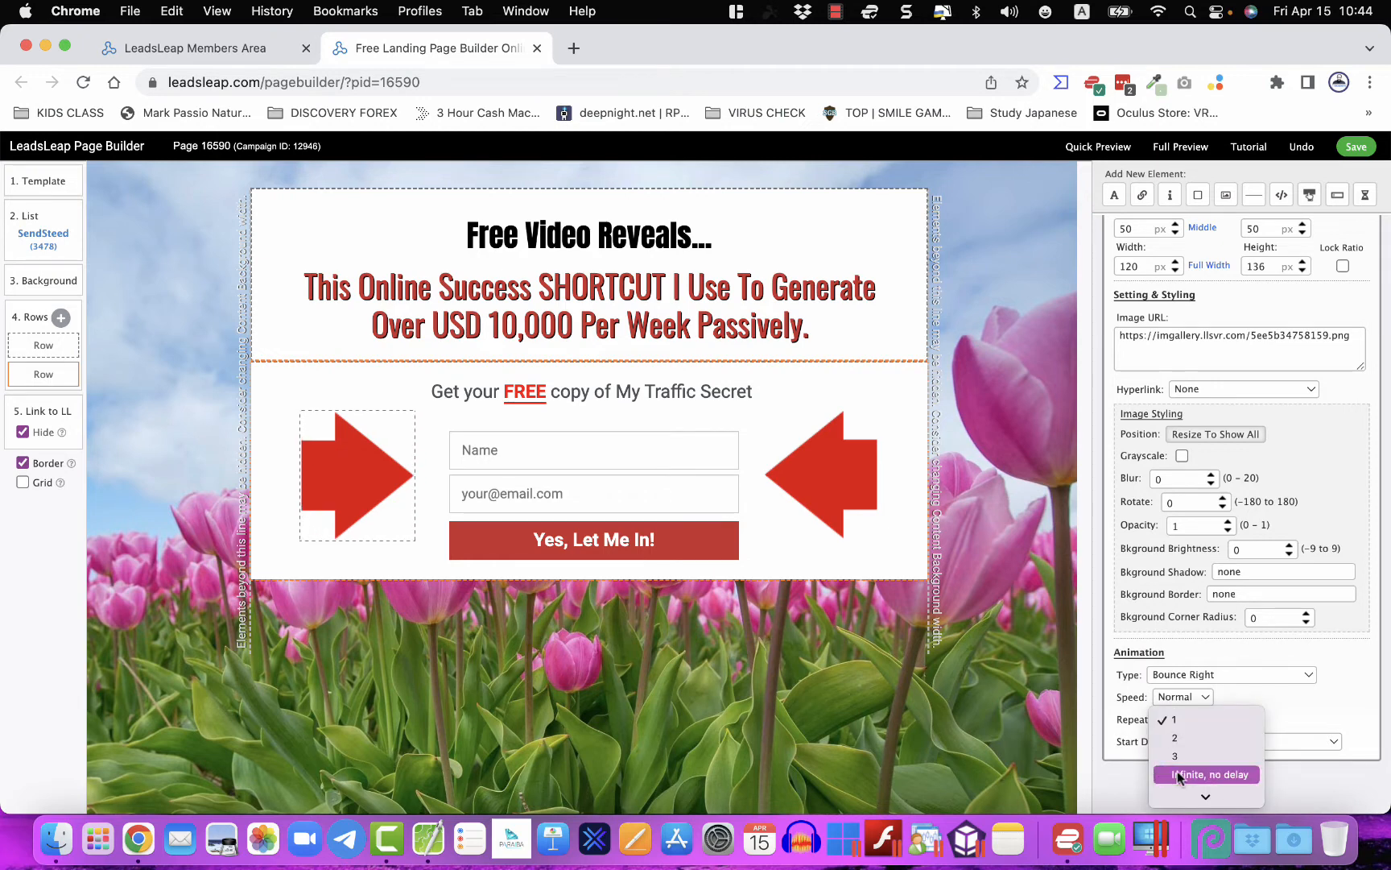
left_click(1111, 701)
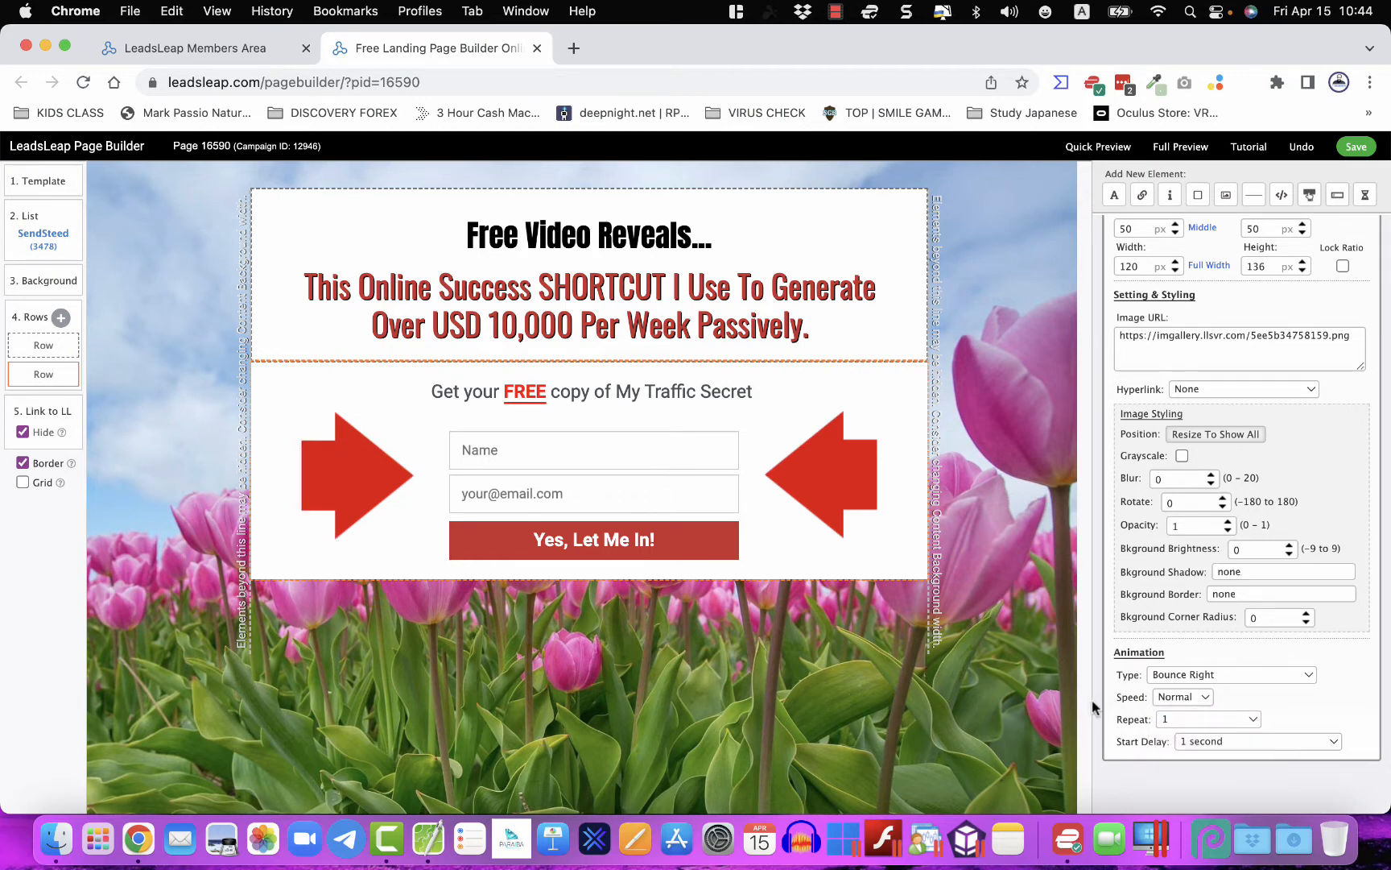
left_click(1189, 742)
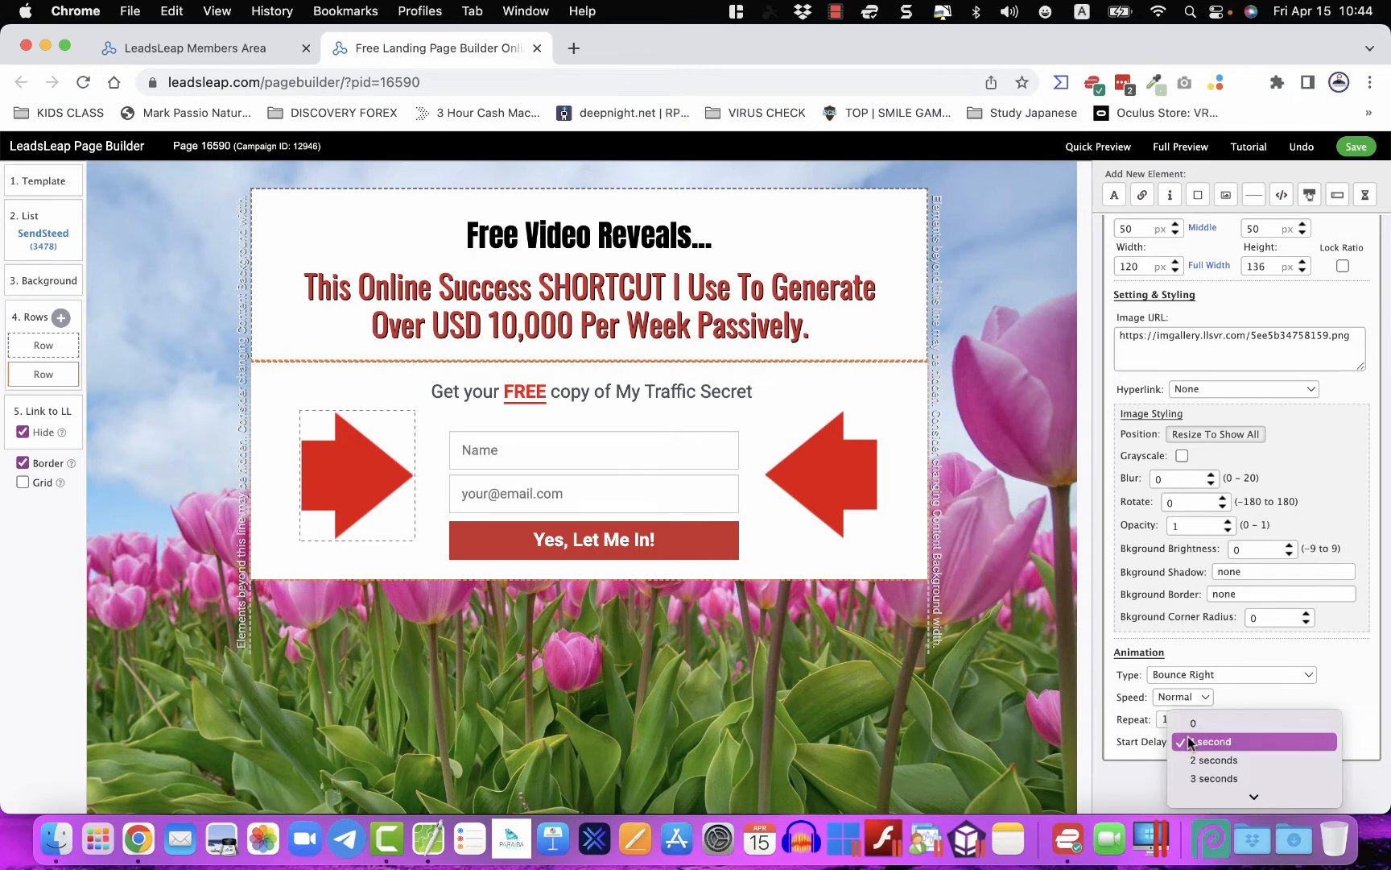
left_click(1129, 745)
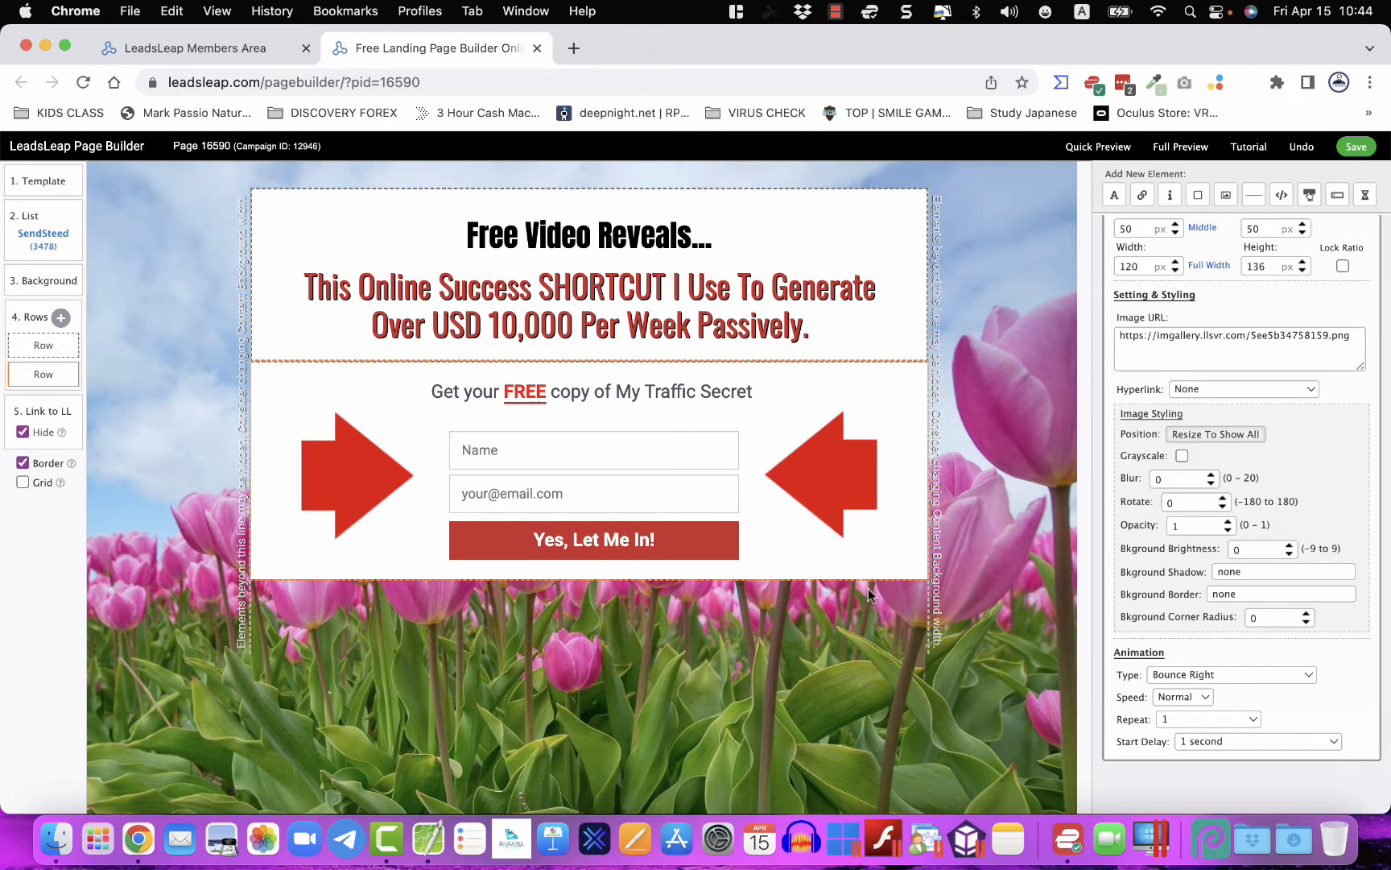
left_click(724, 304)
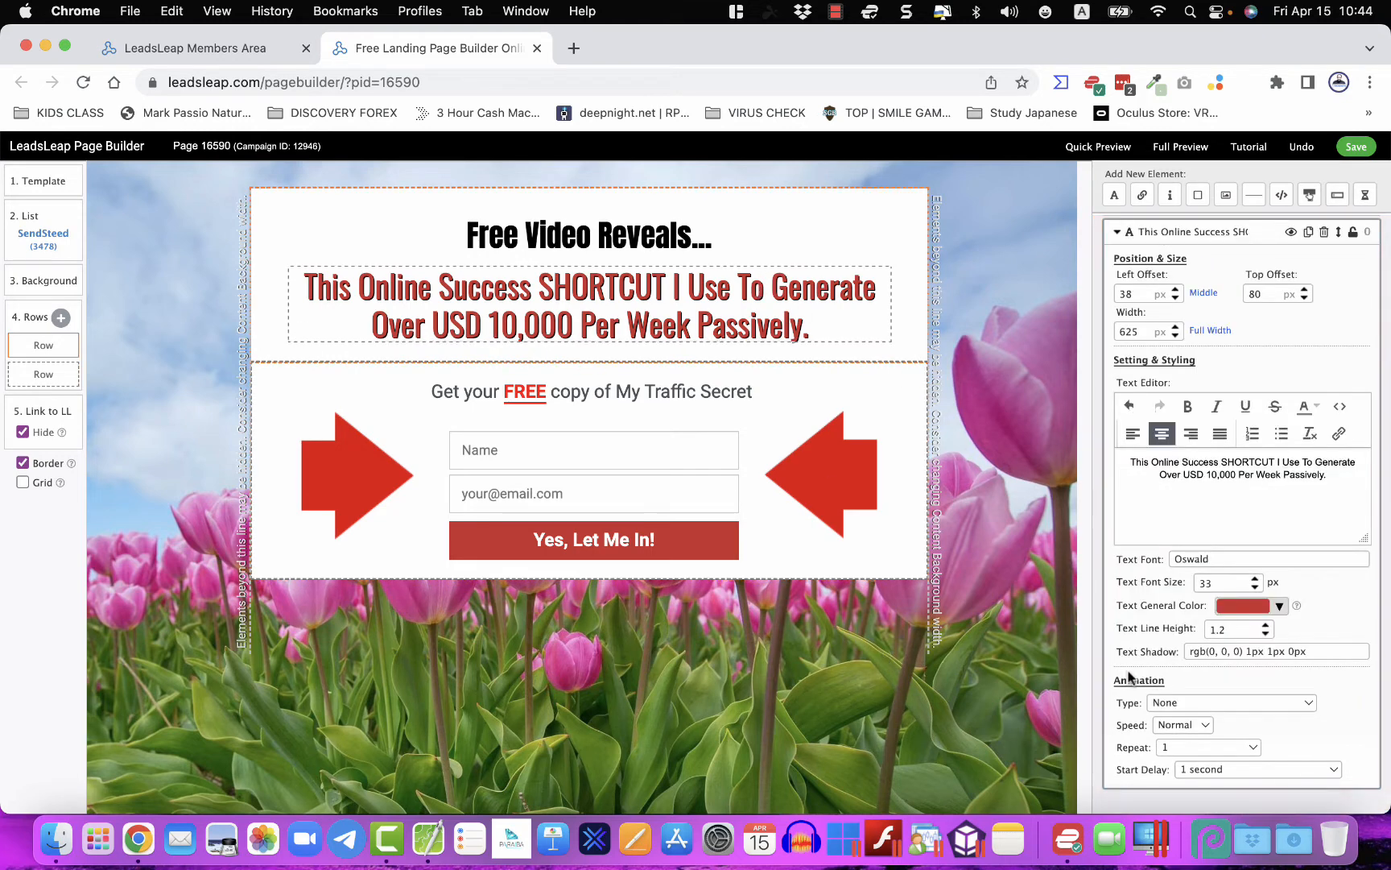
- Set the red headline's animation to Bounce and change the top title's from Jello to Tada
left_click(1163, 706)
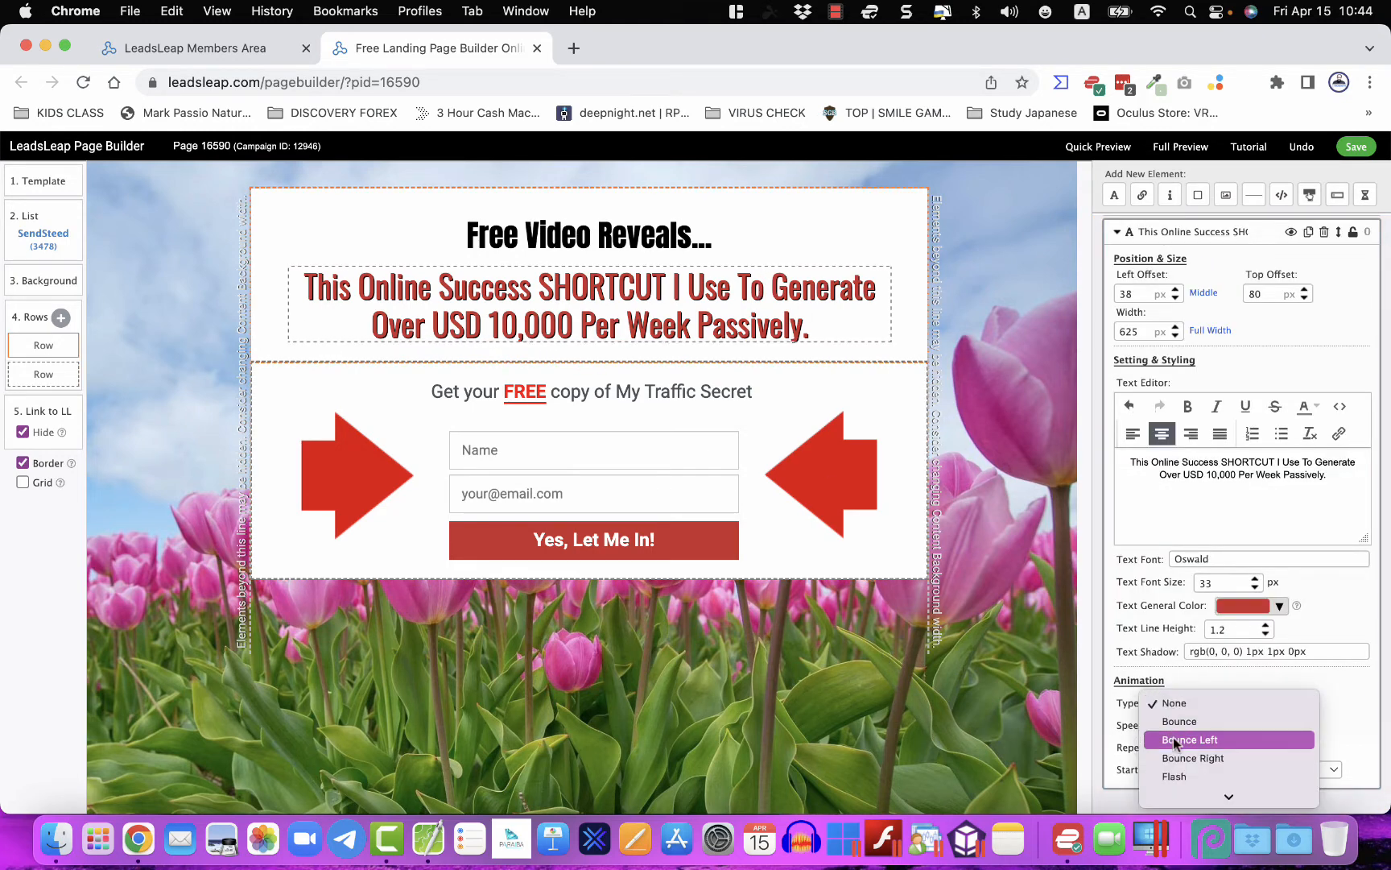
left_click(1180, 721)
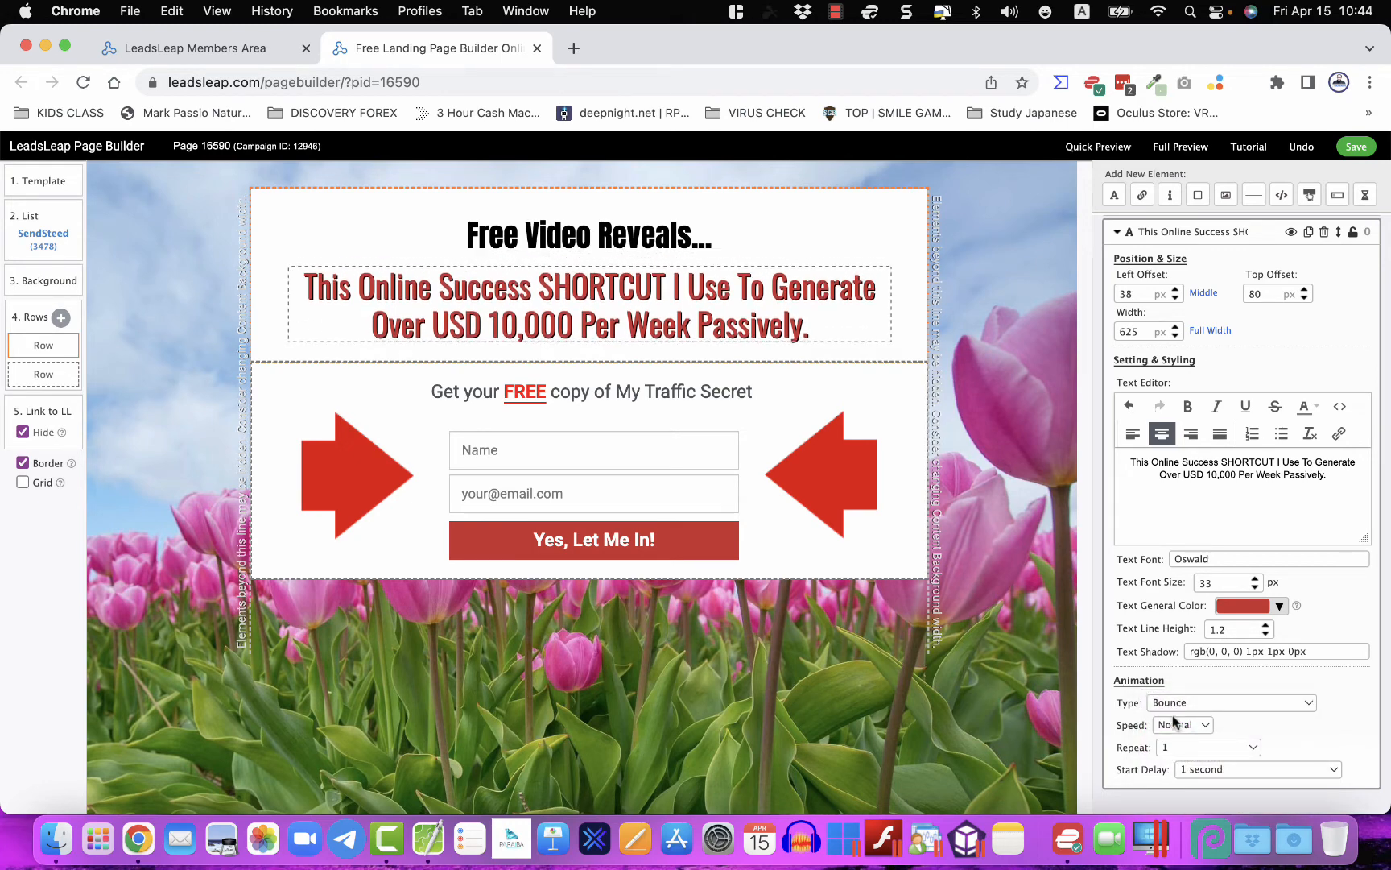
left_click(702, 240)
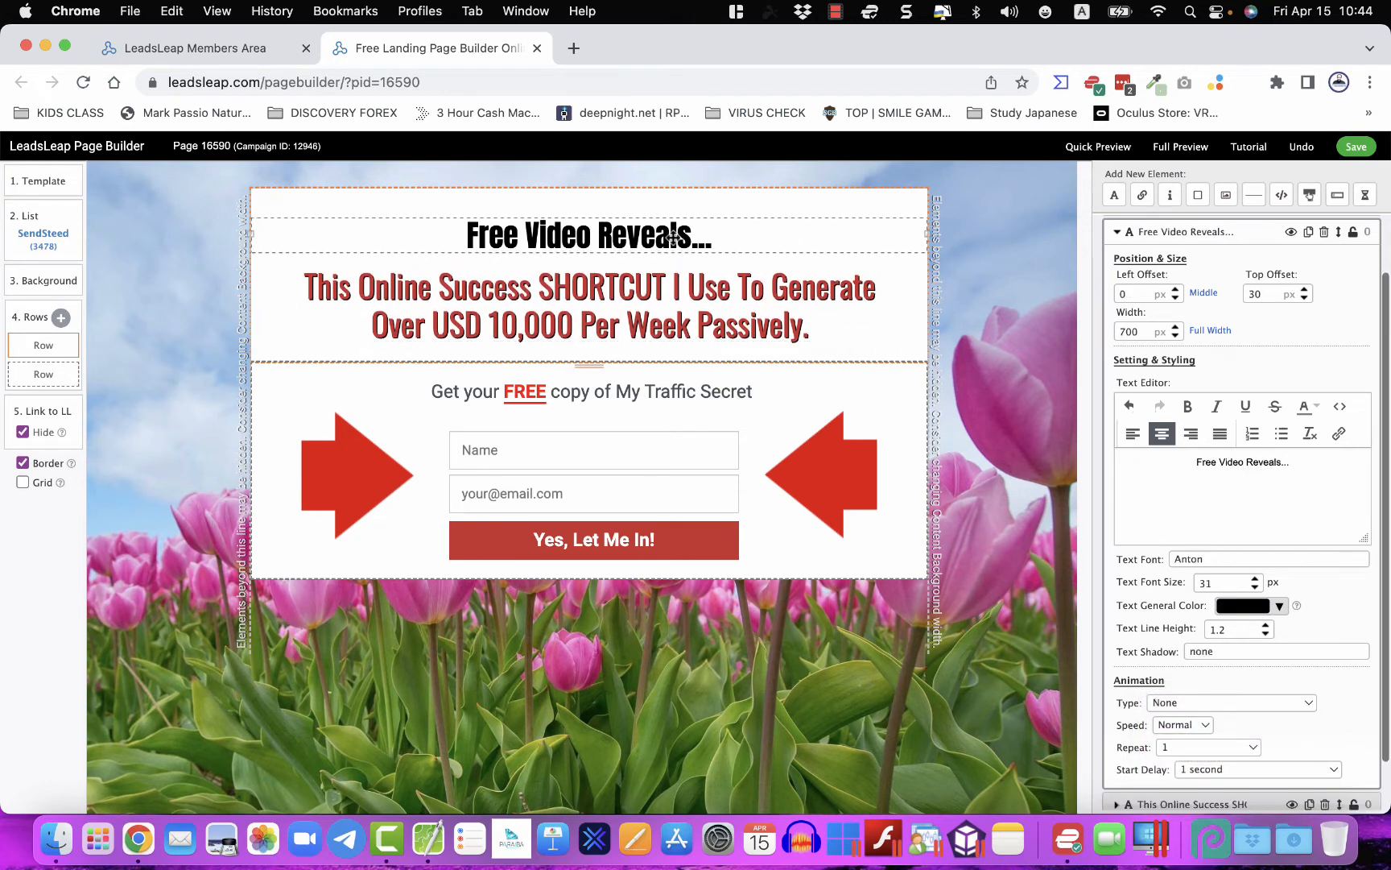
left_click(1178, 705)
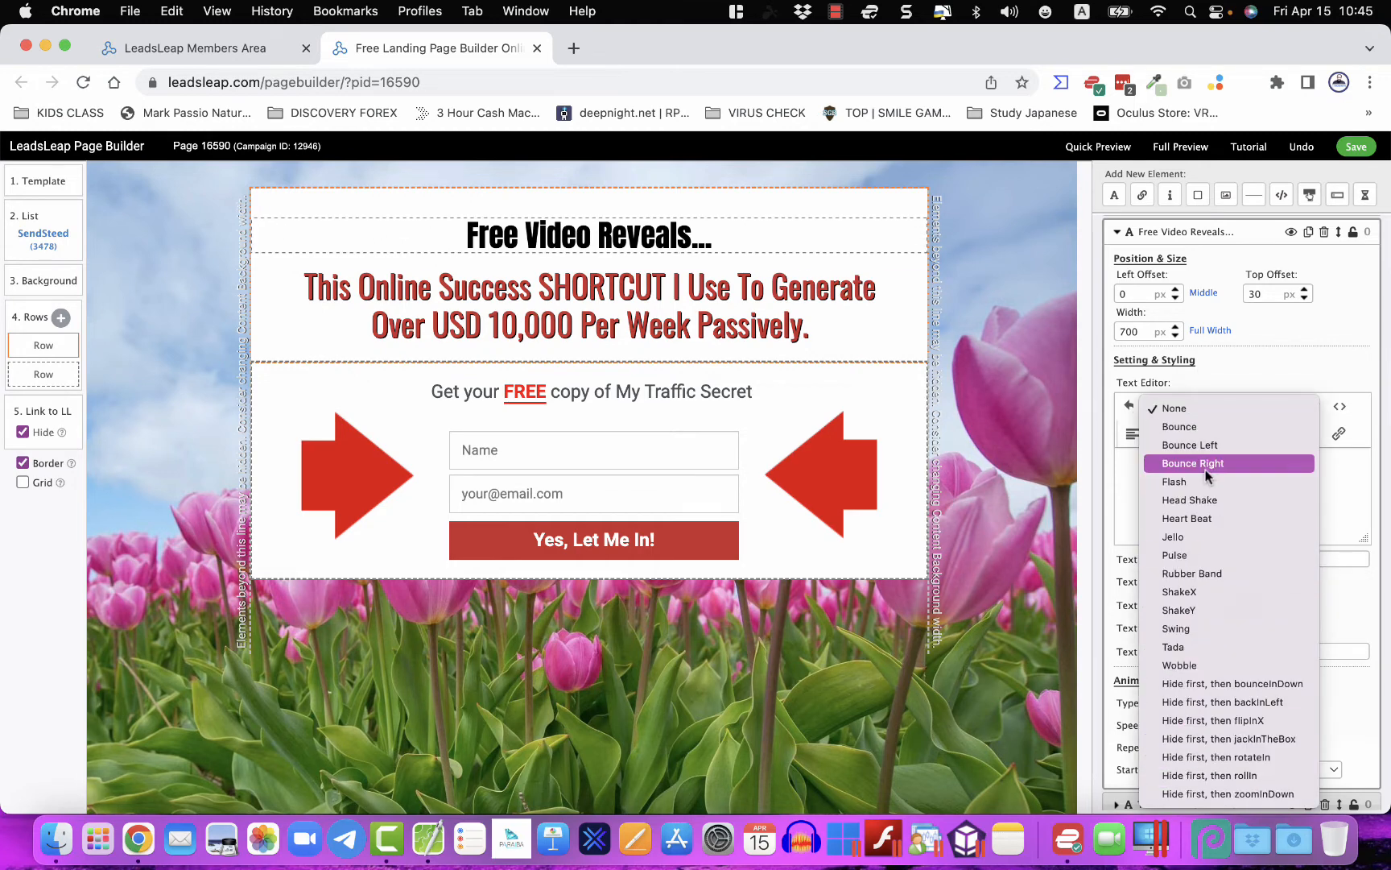
left_click(1217, 538)
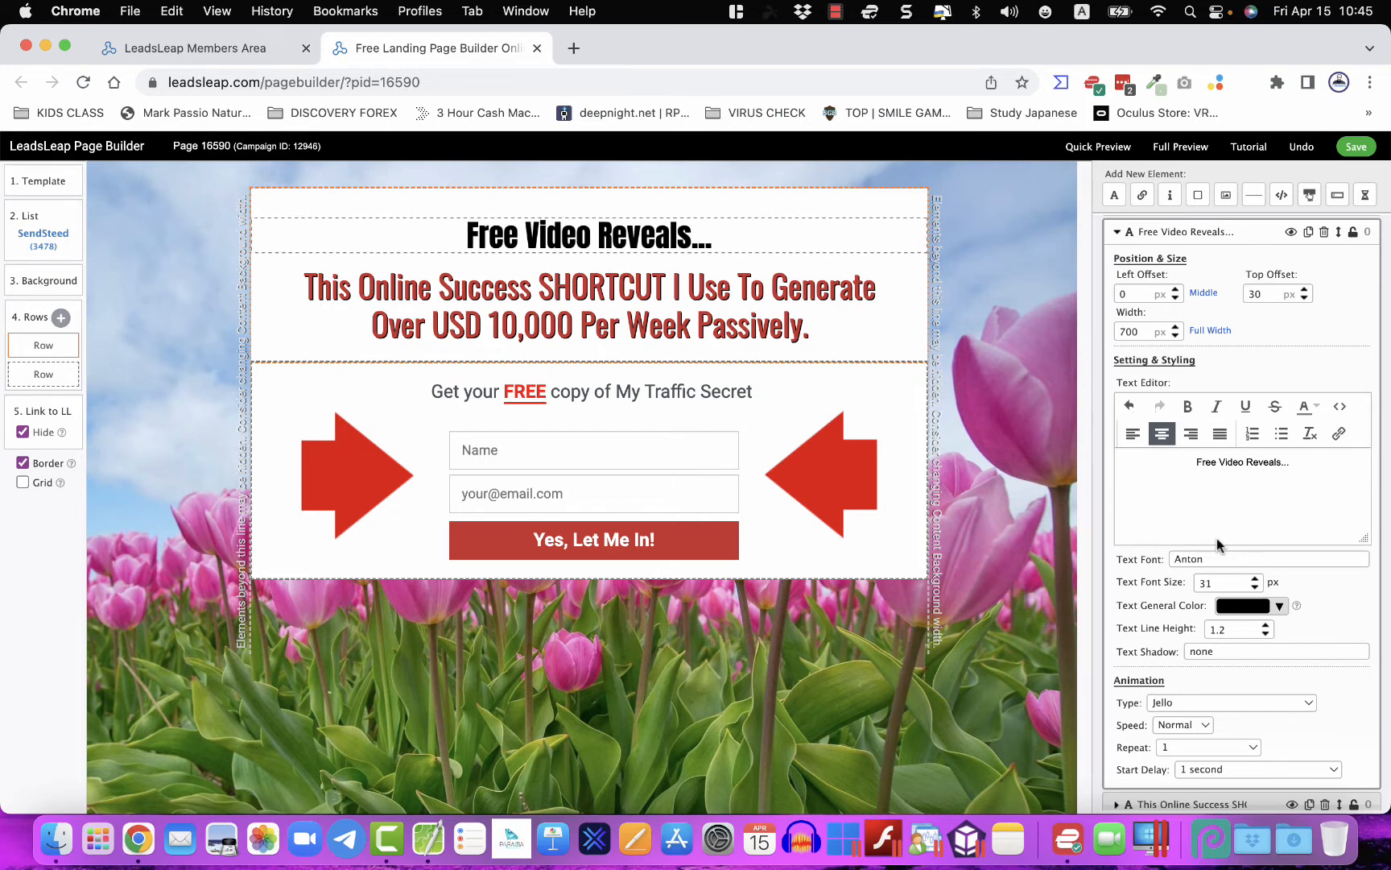
left_click(1174, 703)
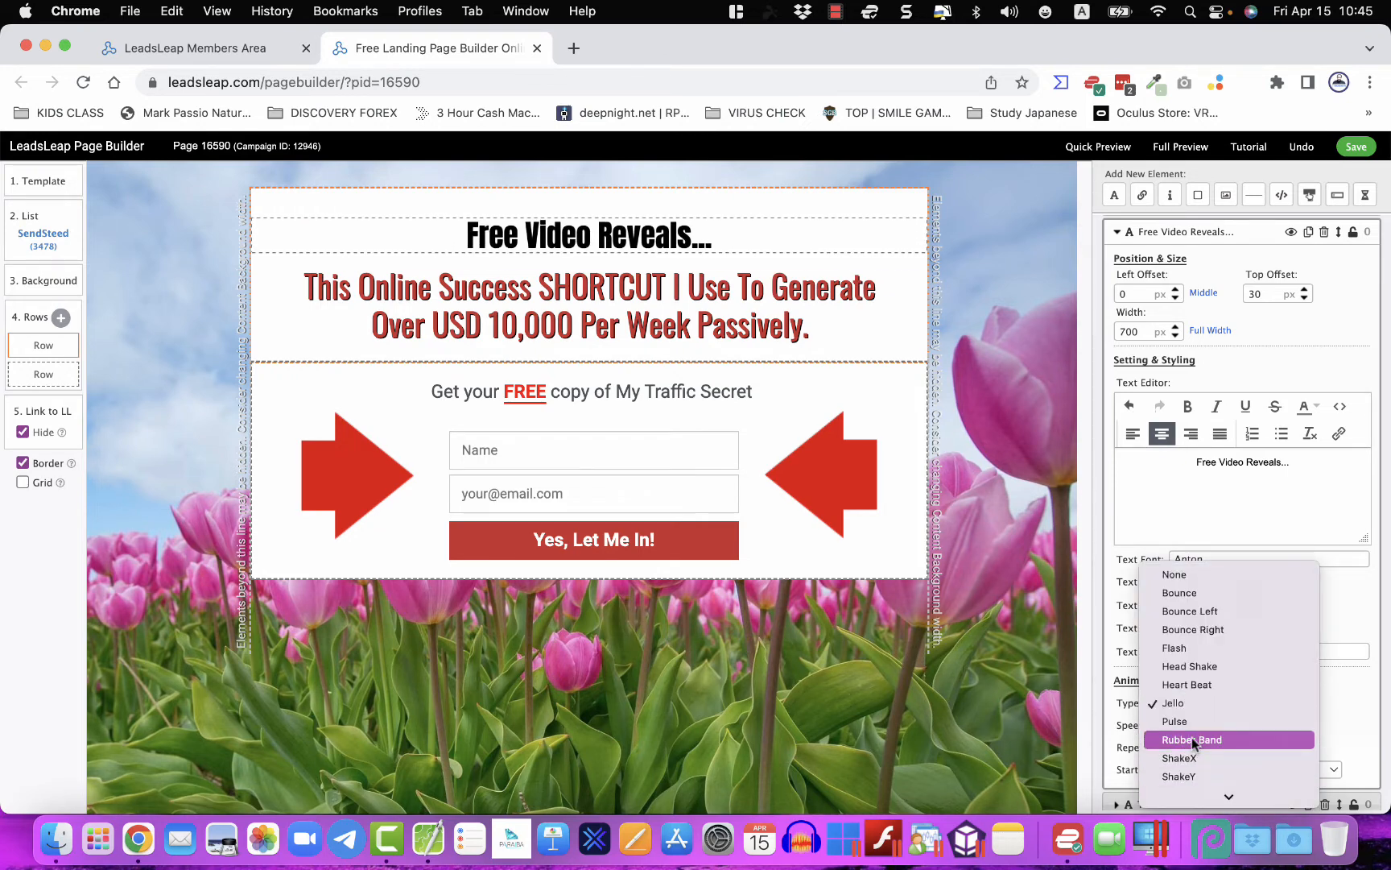
scroll(1194, 742, "down", 3)
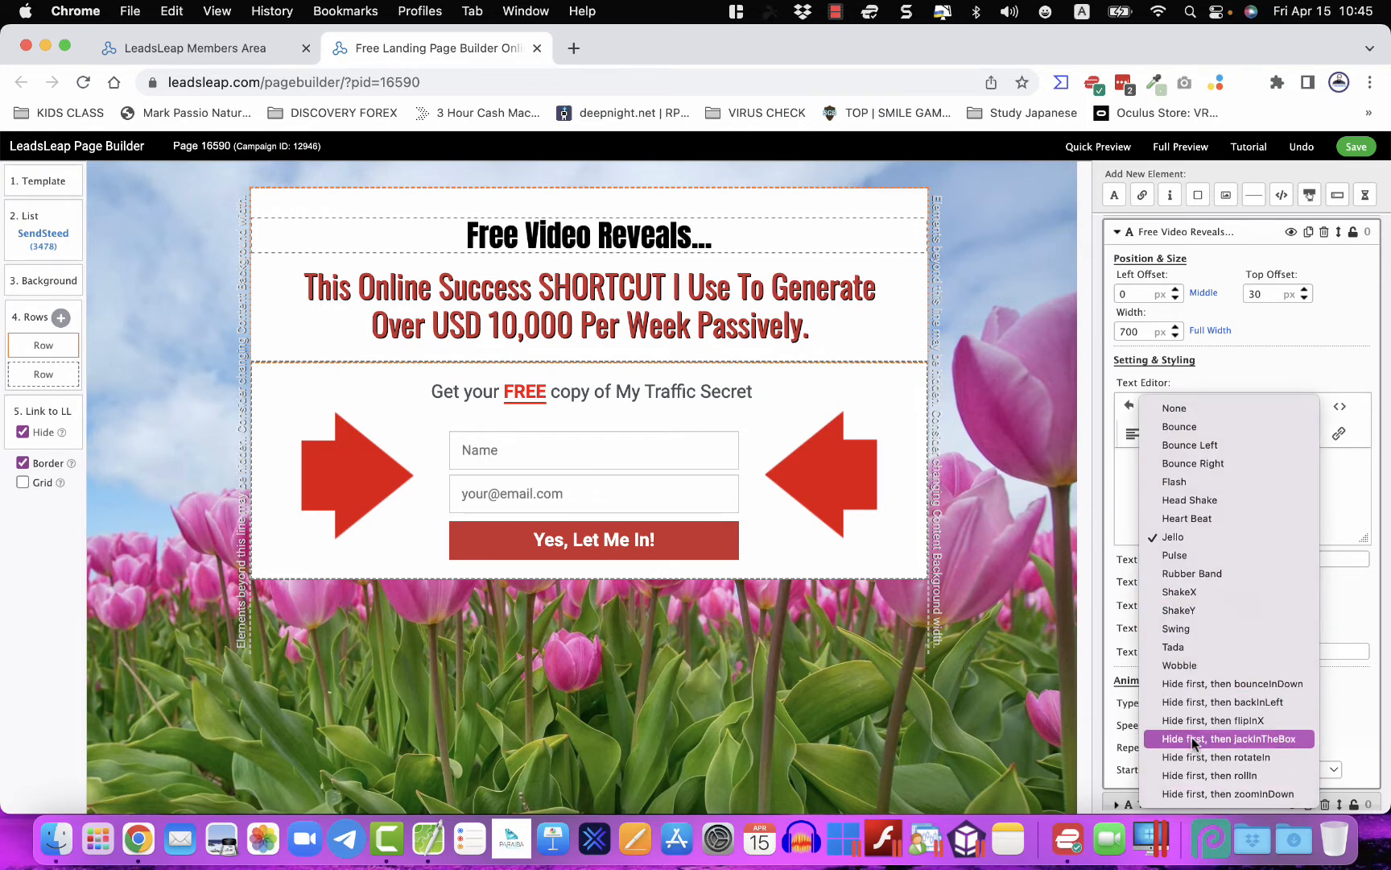
left_click(1202, 649)
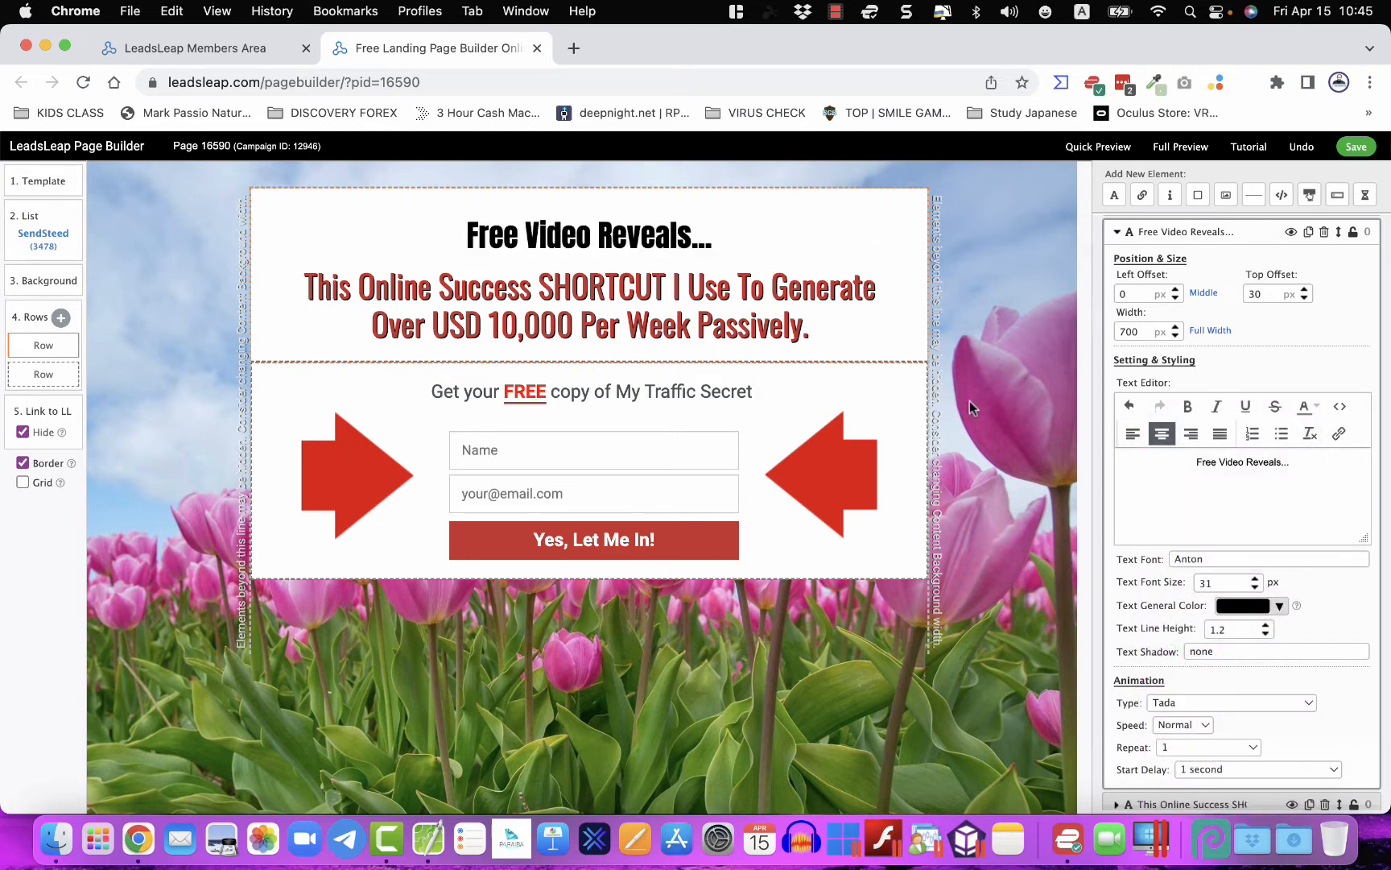
left_click(50, 283)
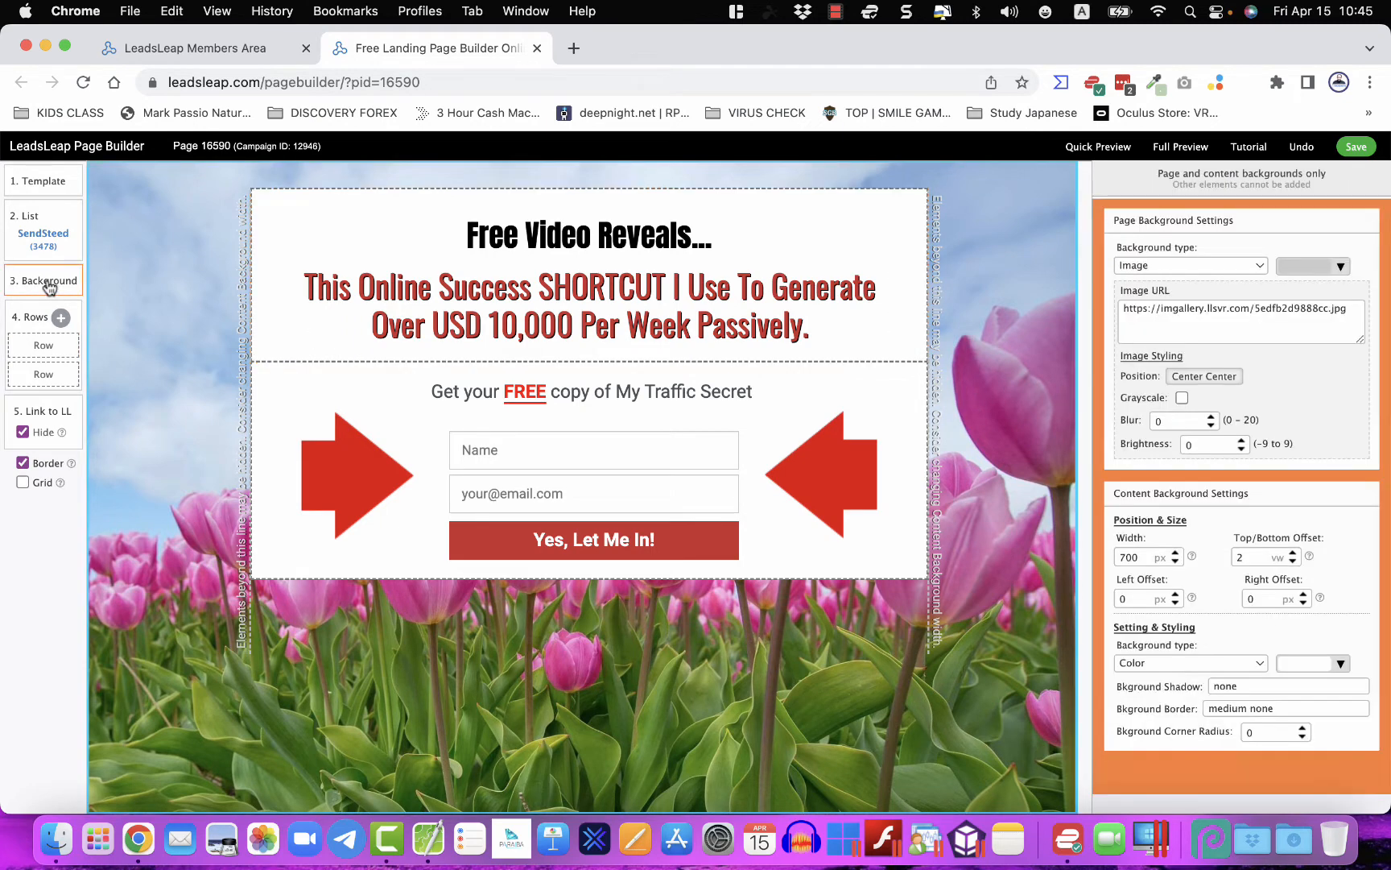
- Choose the car-interior photo from the background gallery, positioned with Resize To Show All
left_click(1149, 313)
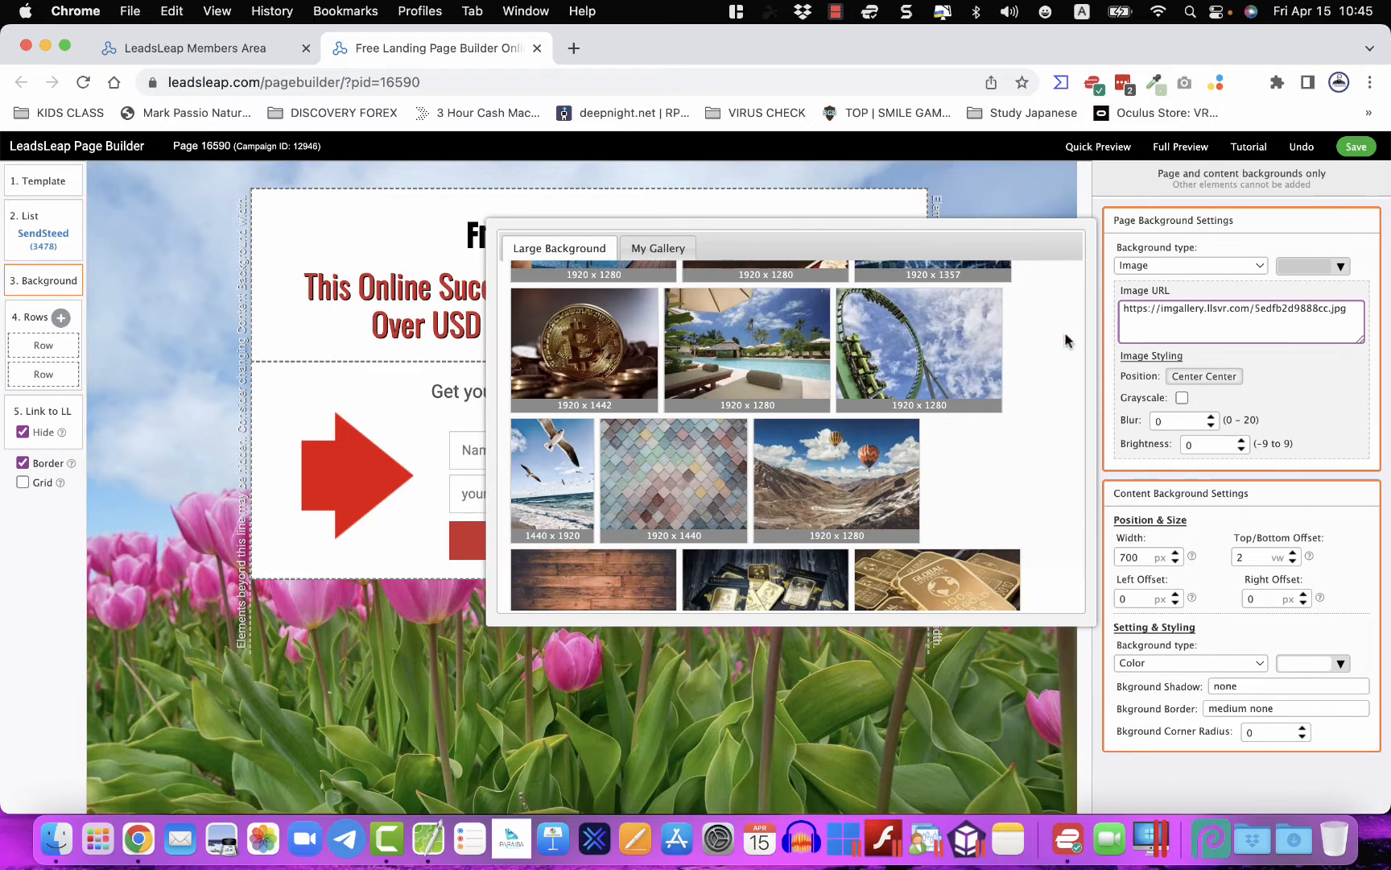
scroll(679, 429, "down", 10)
scroll(678, 429, "up", 15)
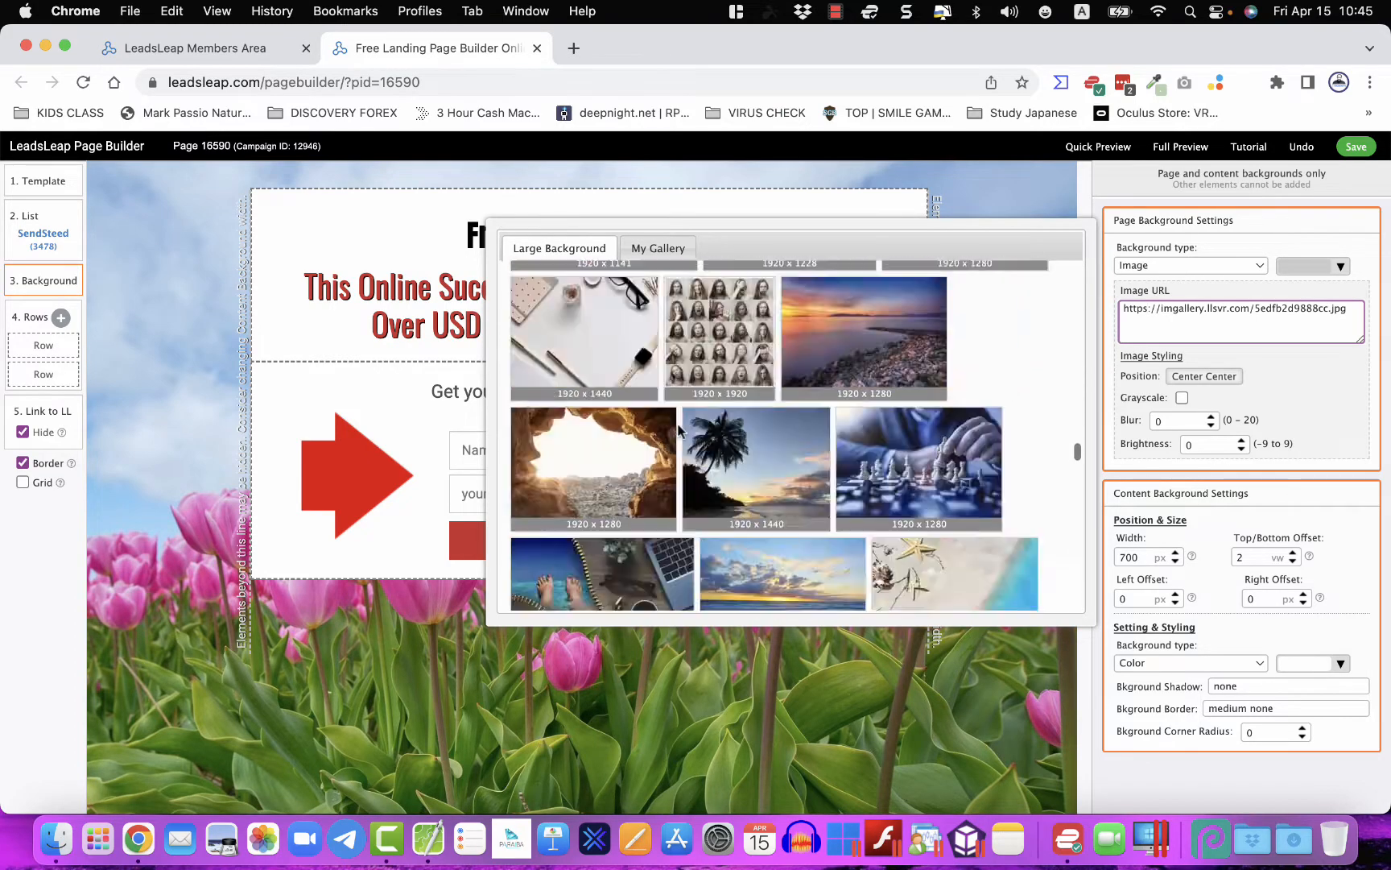
scroll(678, 429, "down", 6)
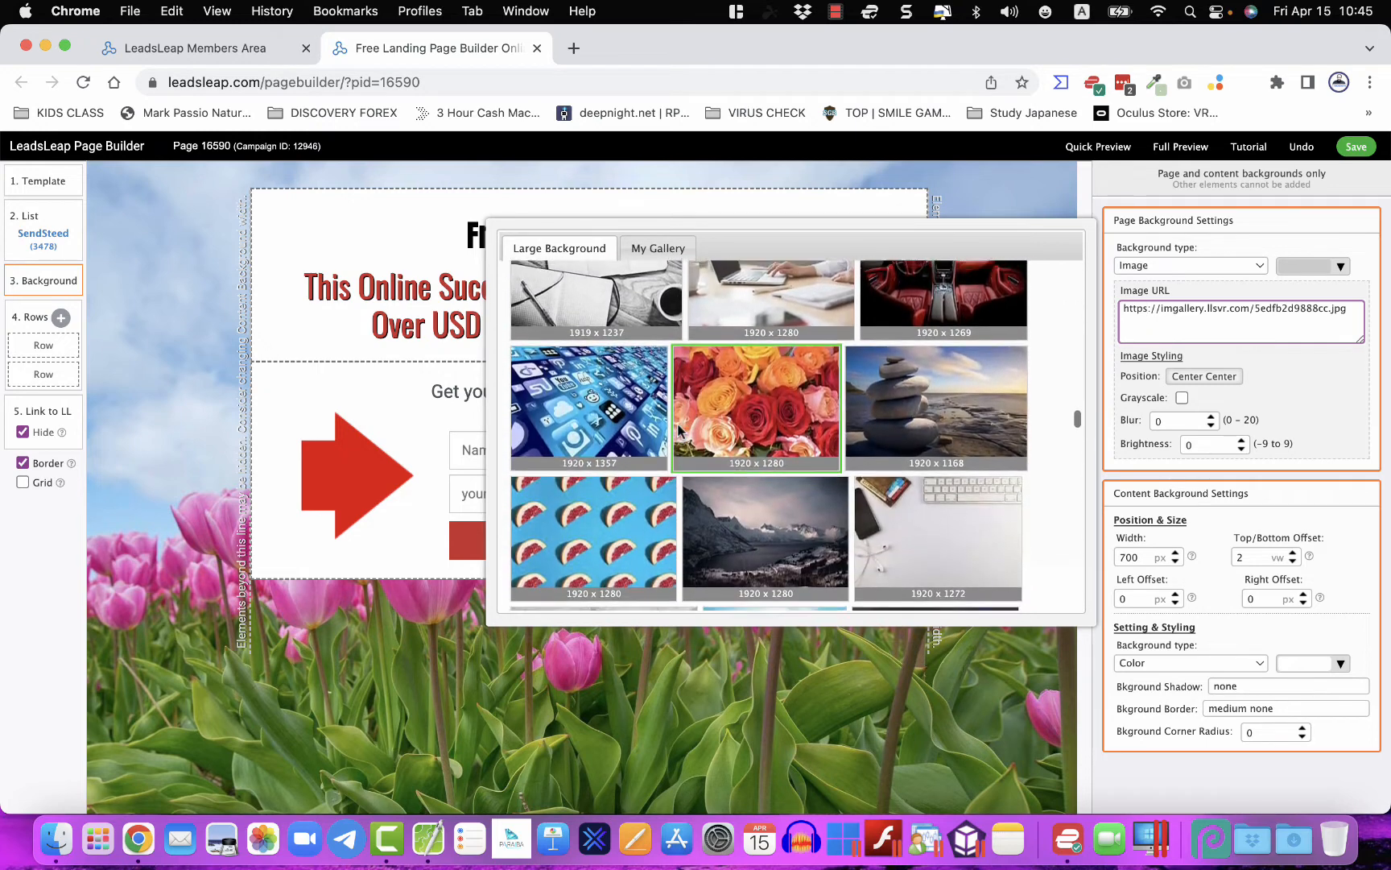
scroll(678, 429, "up", 3)
scroll(678, 429, "down", 5)
scroll(678, 429, "down", 5)
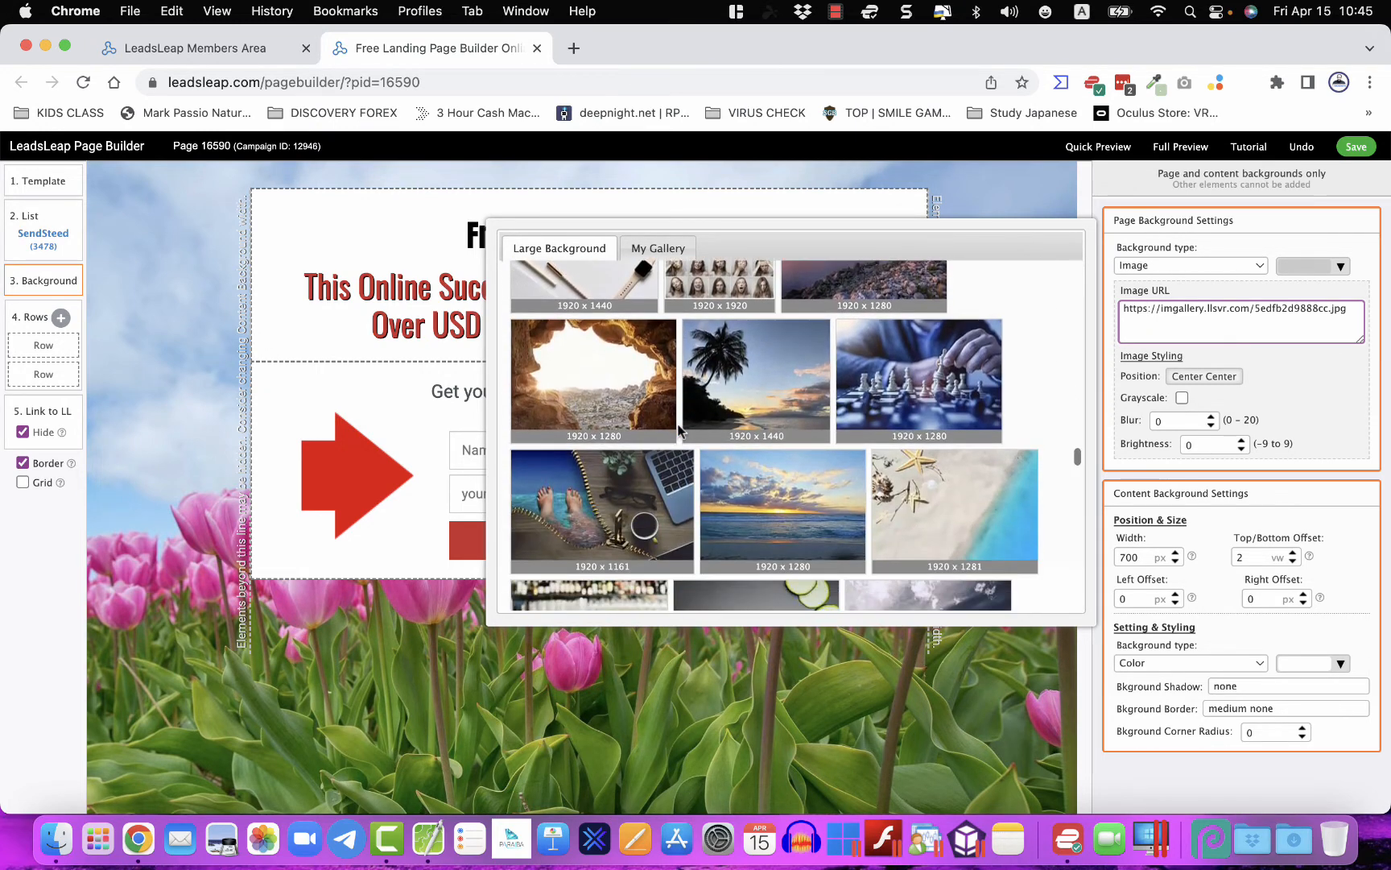
scroll(679, 429, "down", 5)
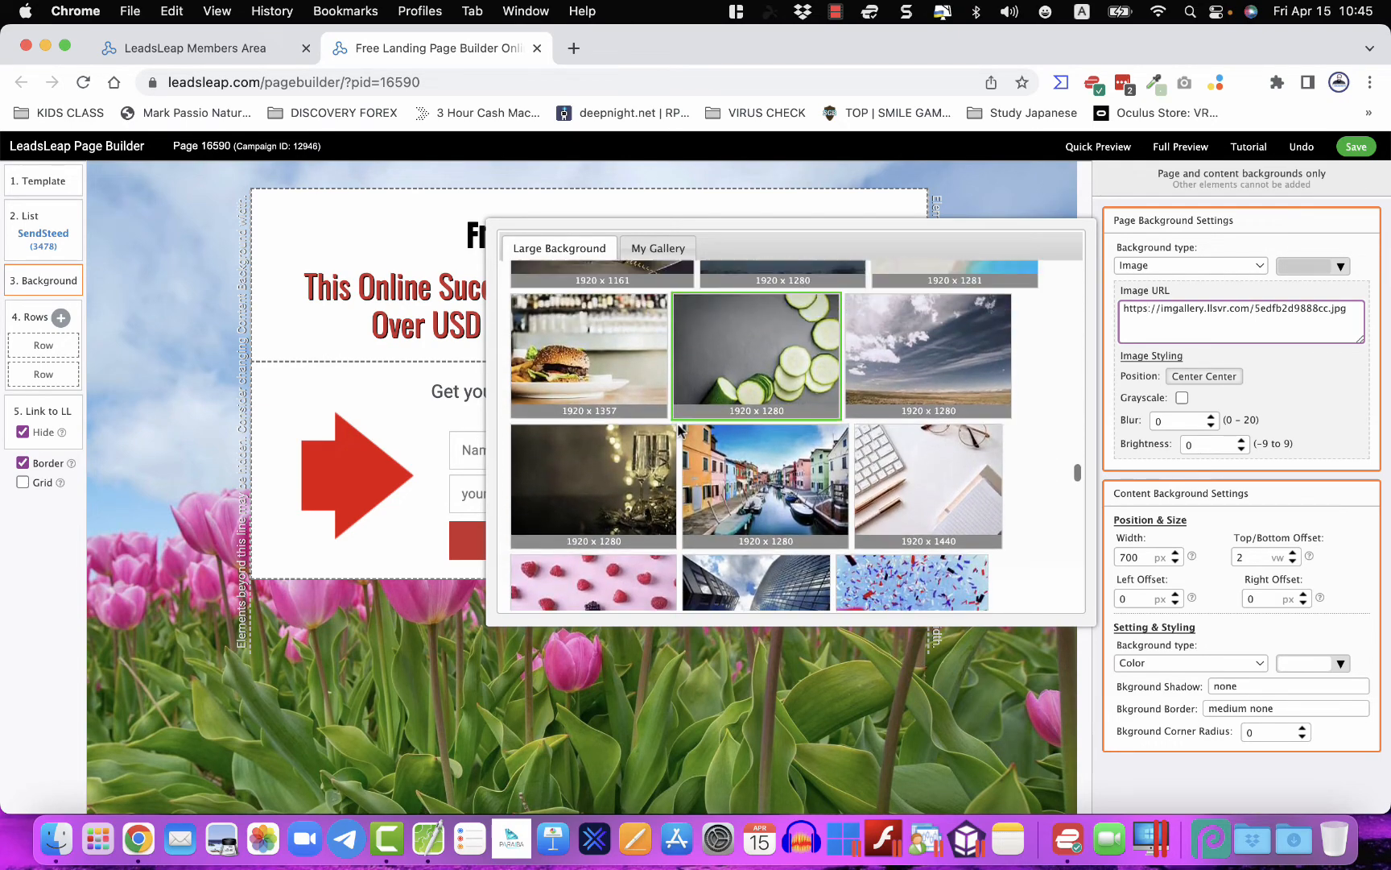
scroll(679, 430, "up", 2)
scroll(679, 429, "down", 5)
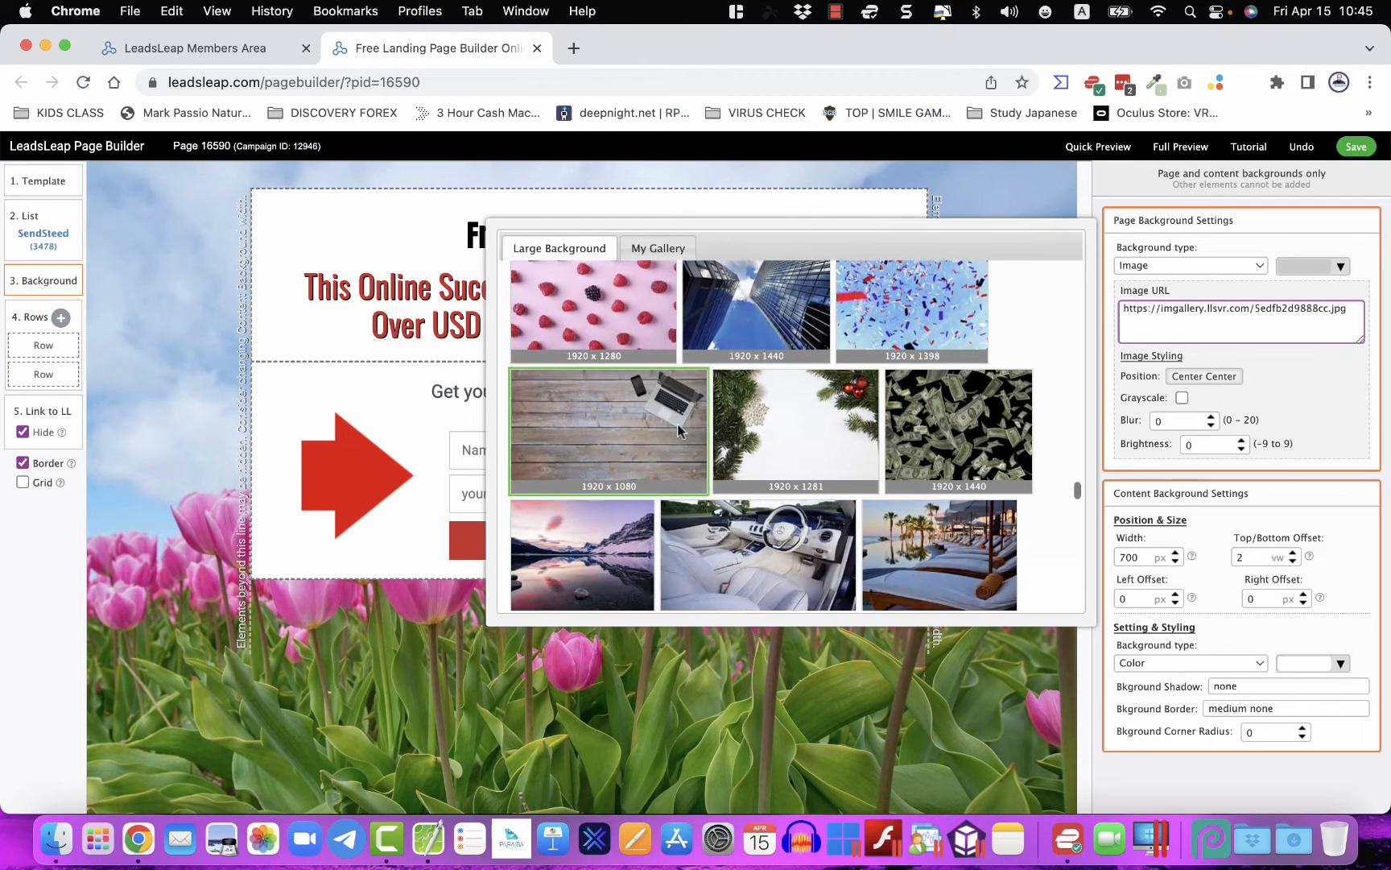
scroll(677, 424, "down", 2)
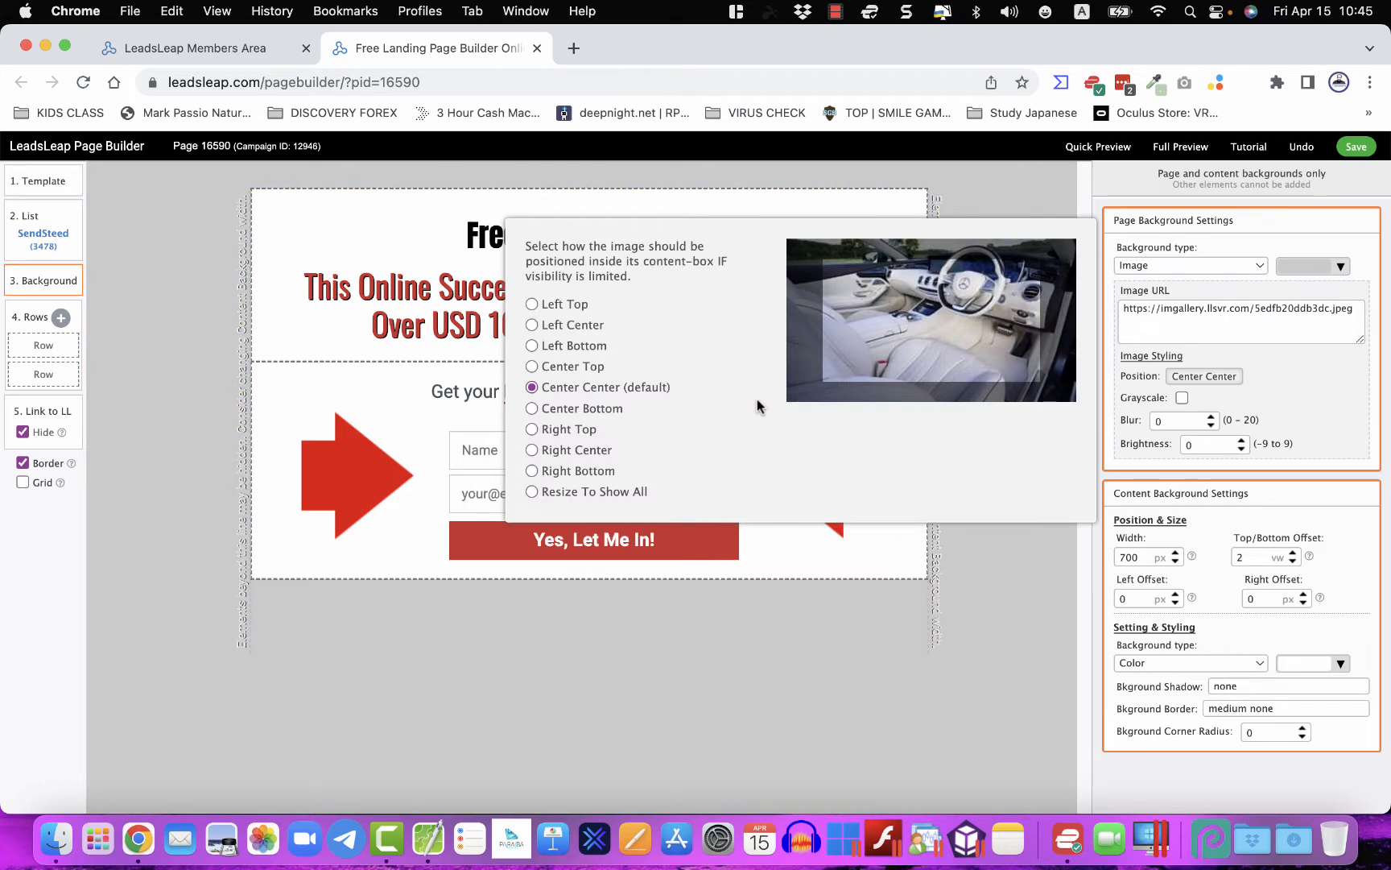
left_click(532, 492)
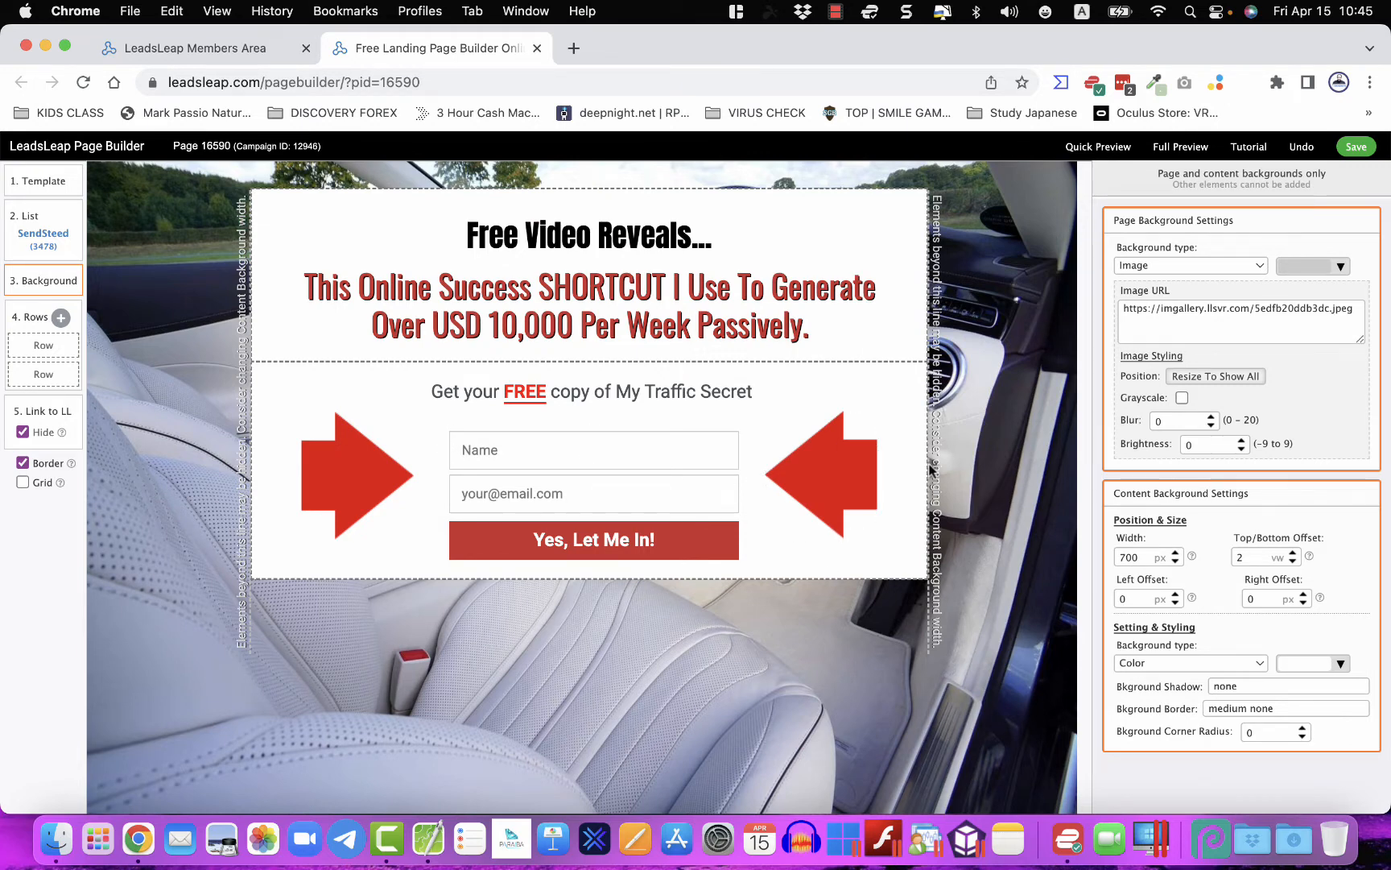
left_click(908, 557)
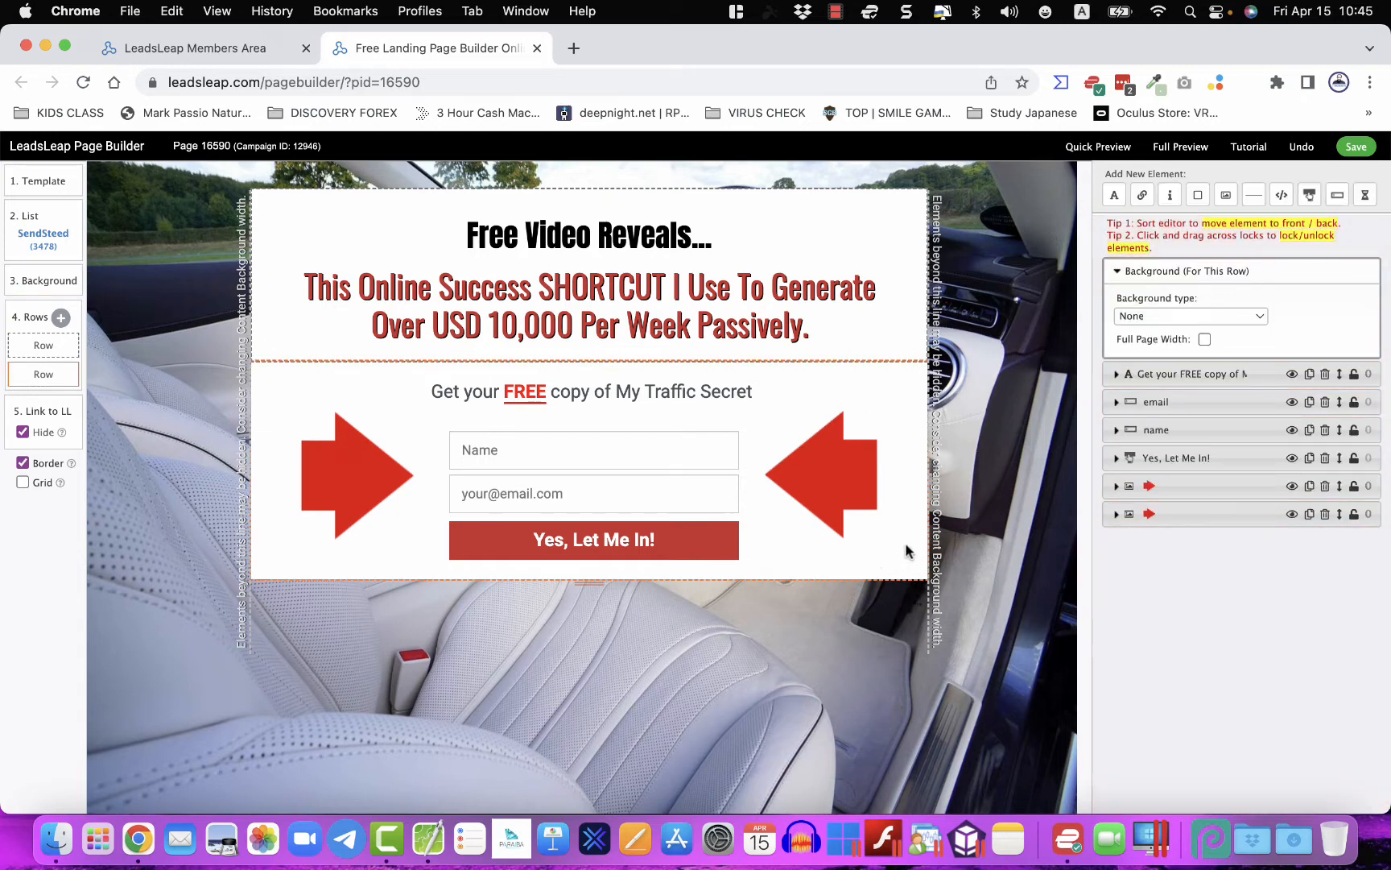
- Give both rows a solid colour background, making the top row white
left_click(1165, 317)
left_click(1163, 336)
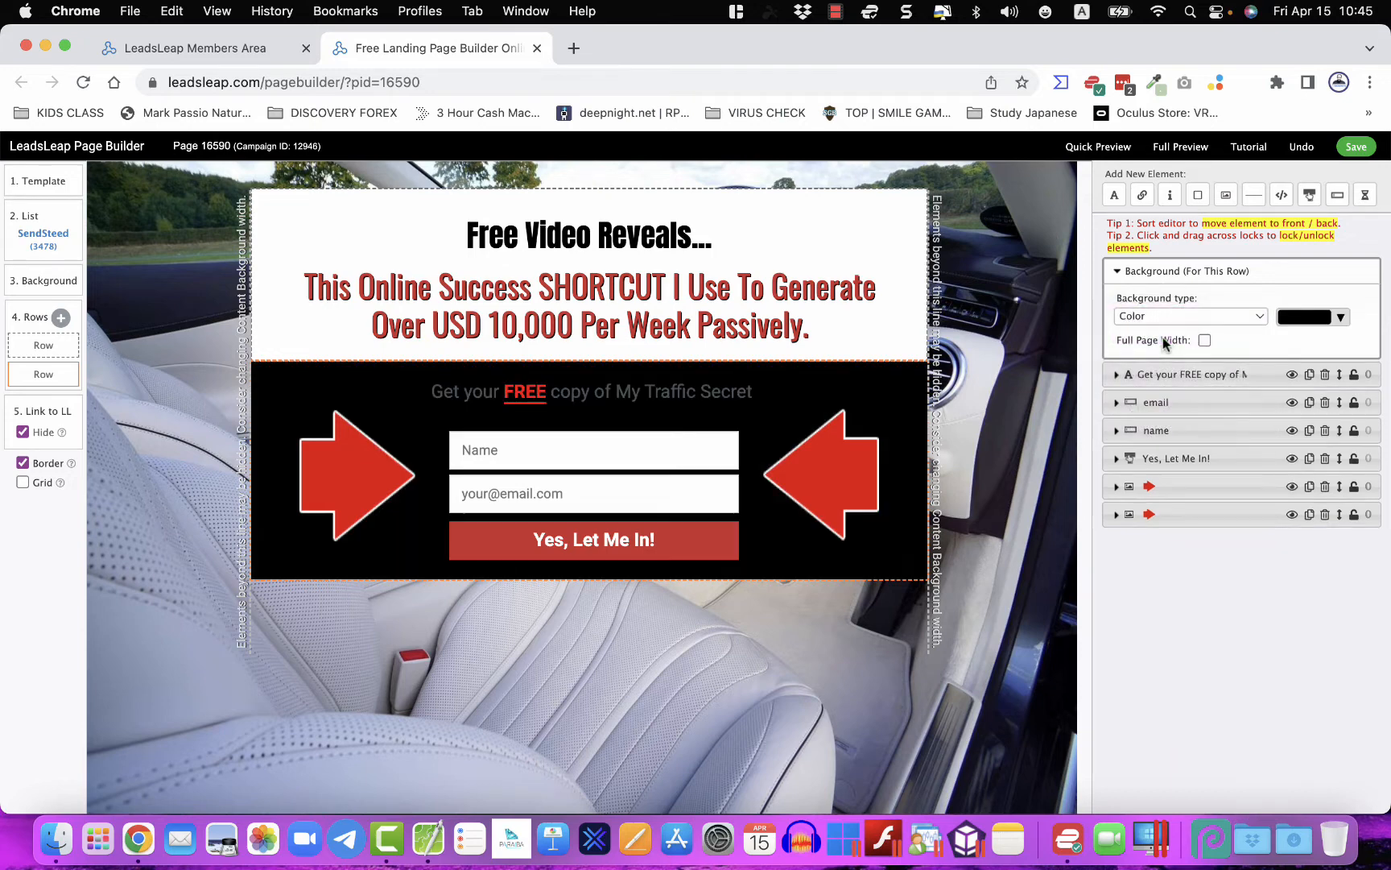
left_click(913, 330)
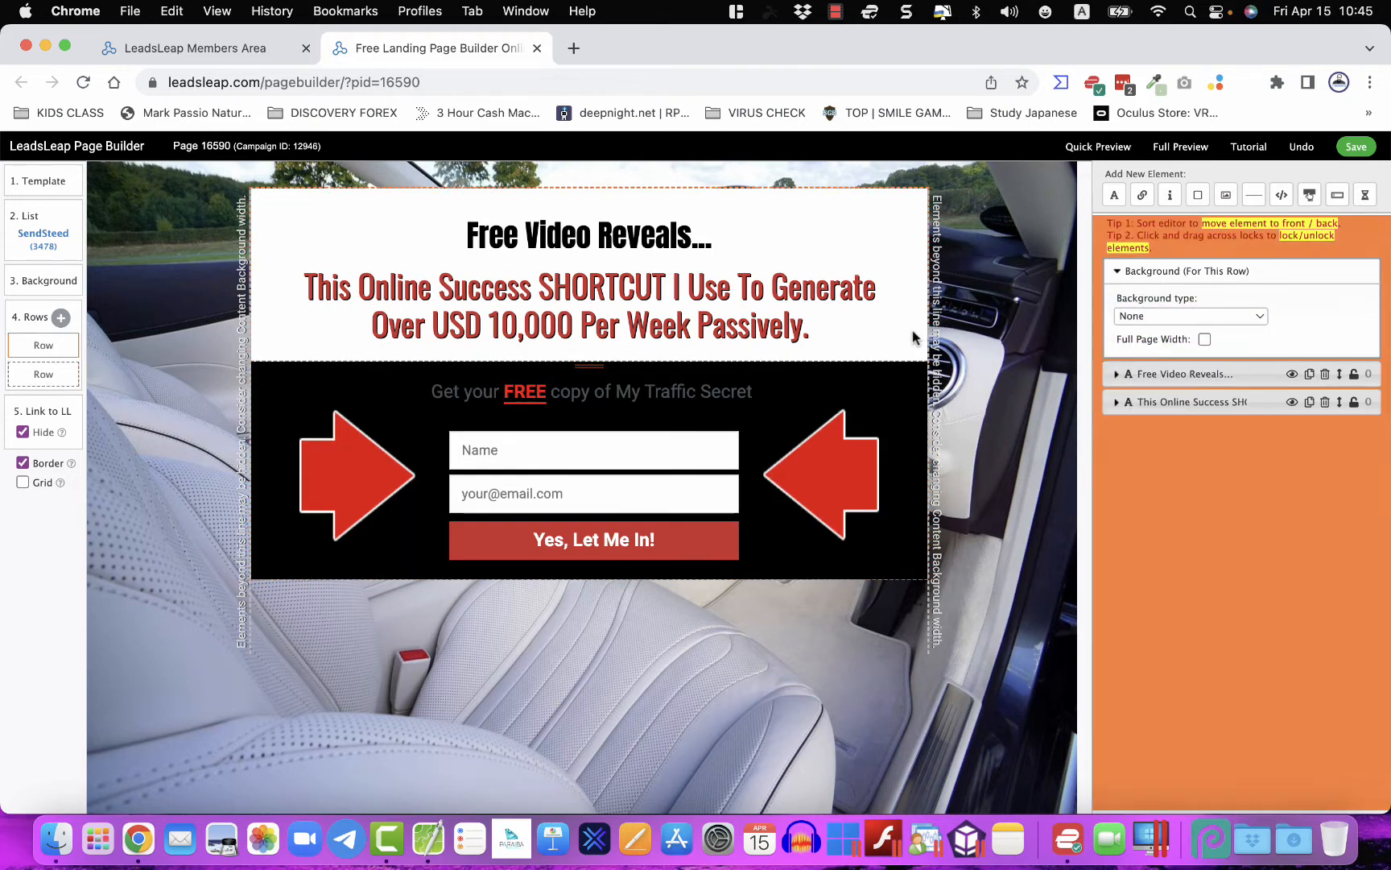
left_click(1210, 317)
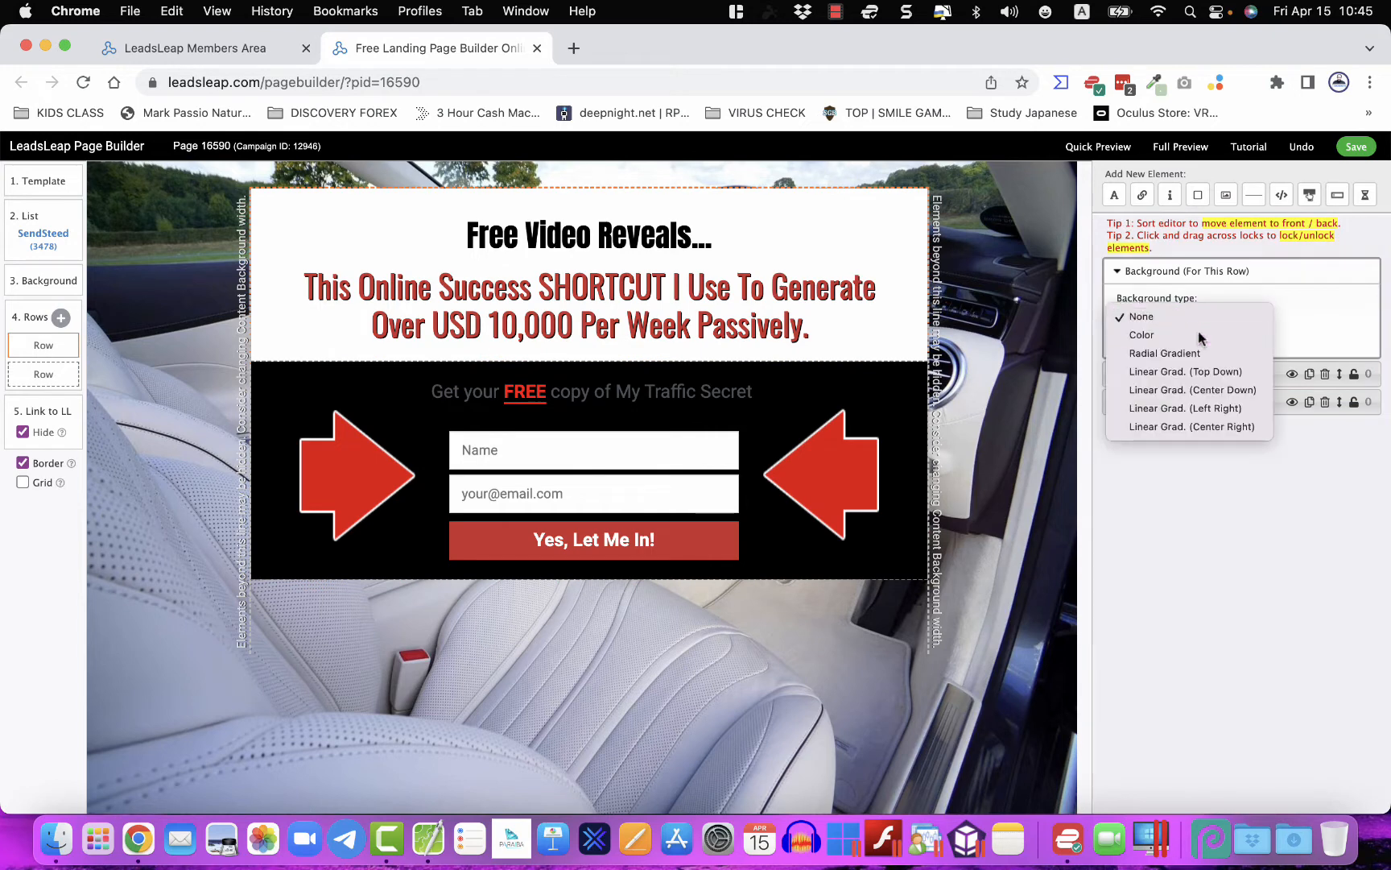
left_click(1198, 332)
left_click(1306, 322)
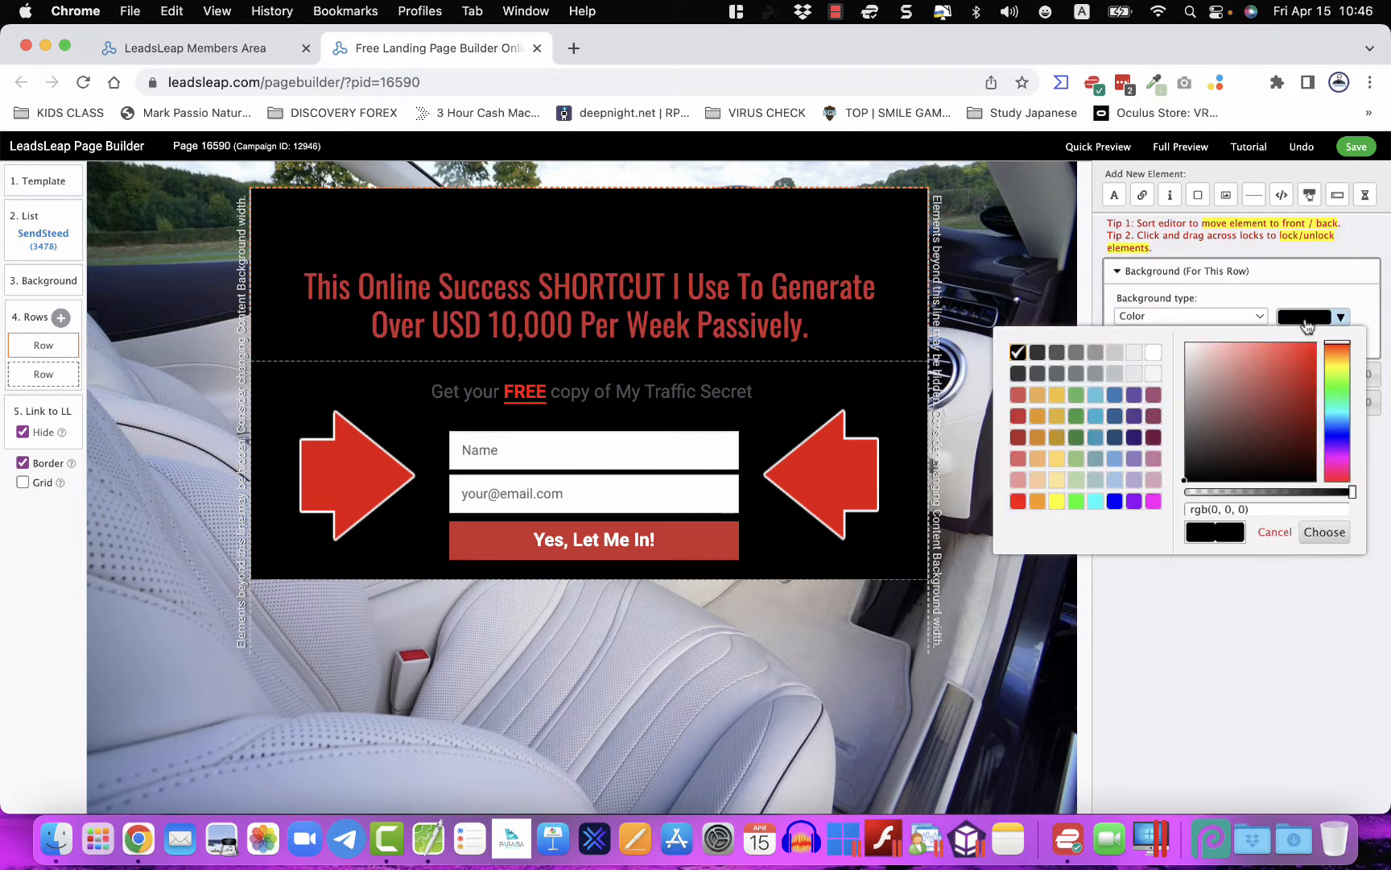
left_click_drag(1222, 373, 1172, 336)
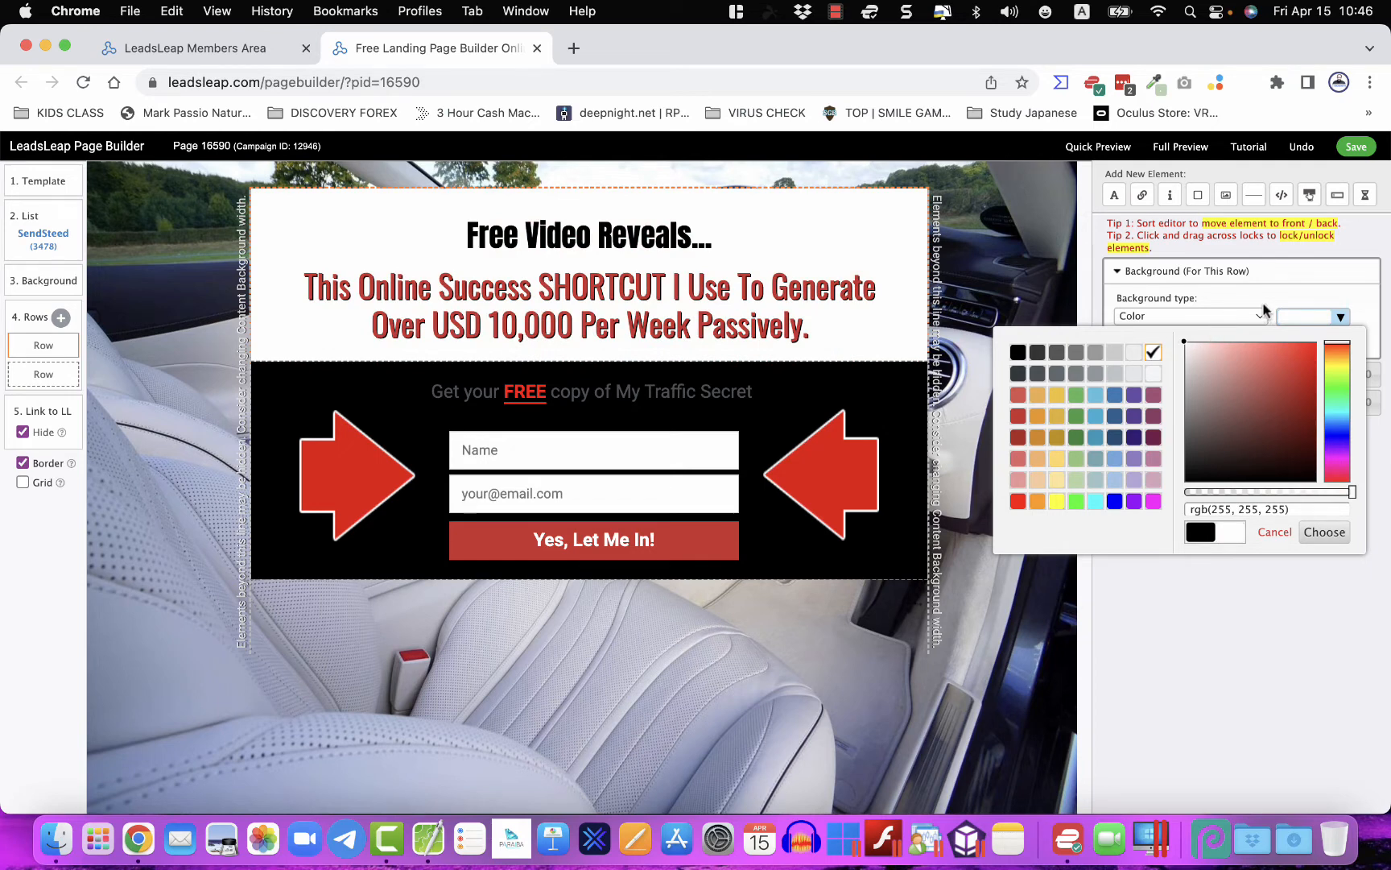
left_click(1327, 544)
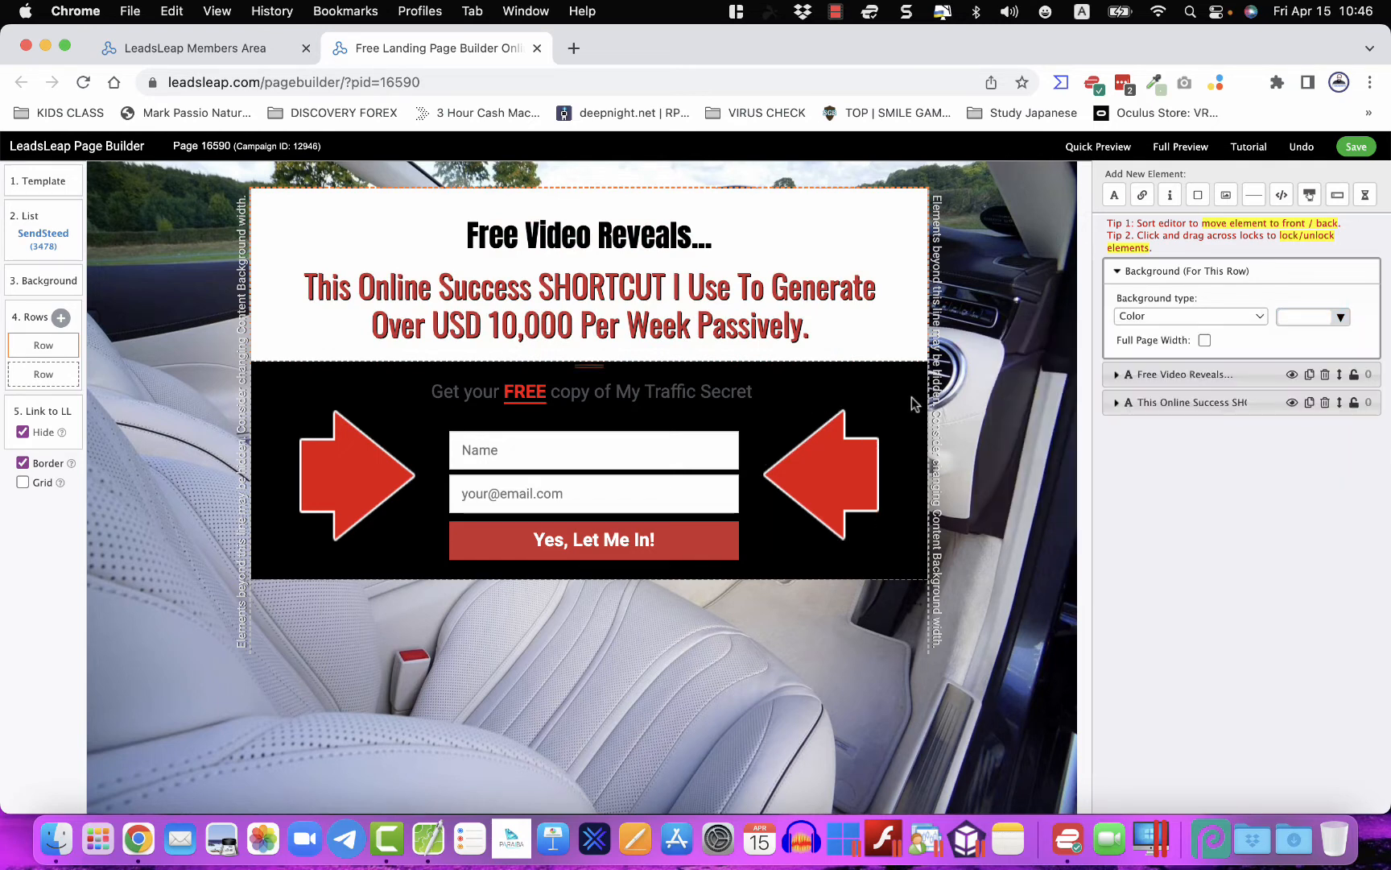
- Change the black lower row's background colour to plain white
left_click(916, 402)
left_click(1304, 317)
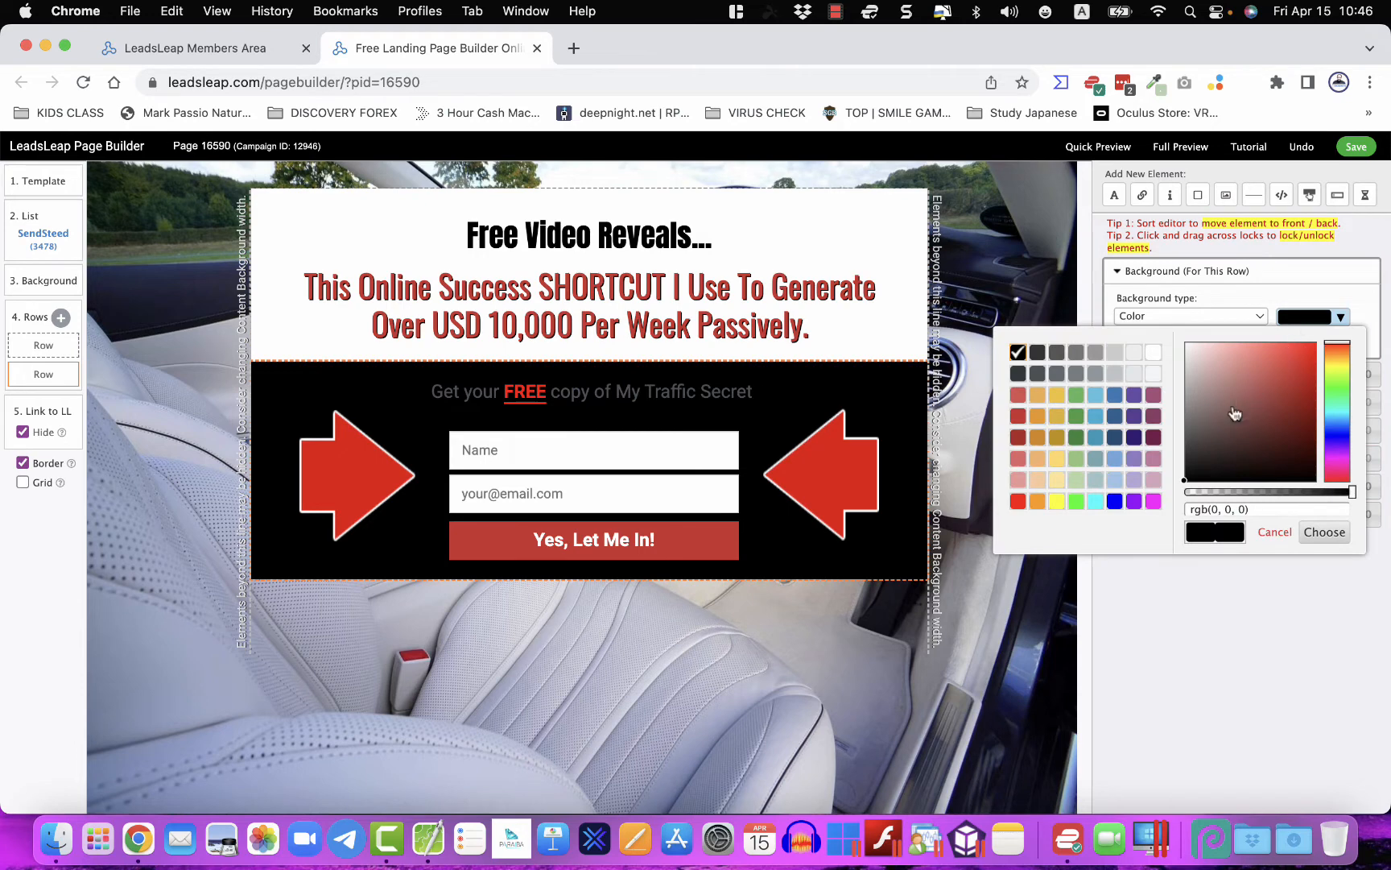
left_click(1158, 320)
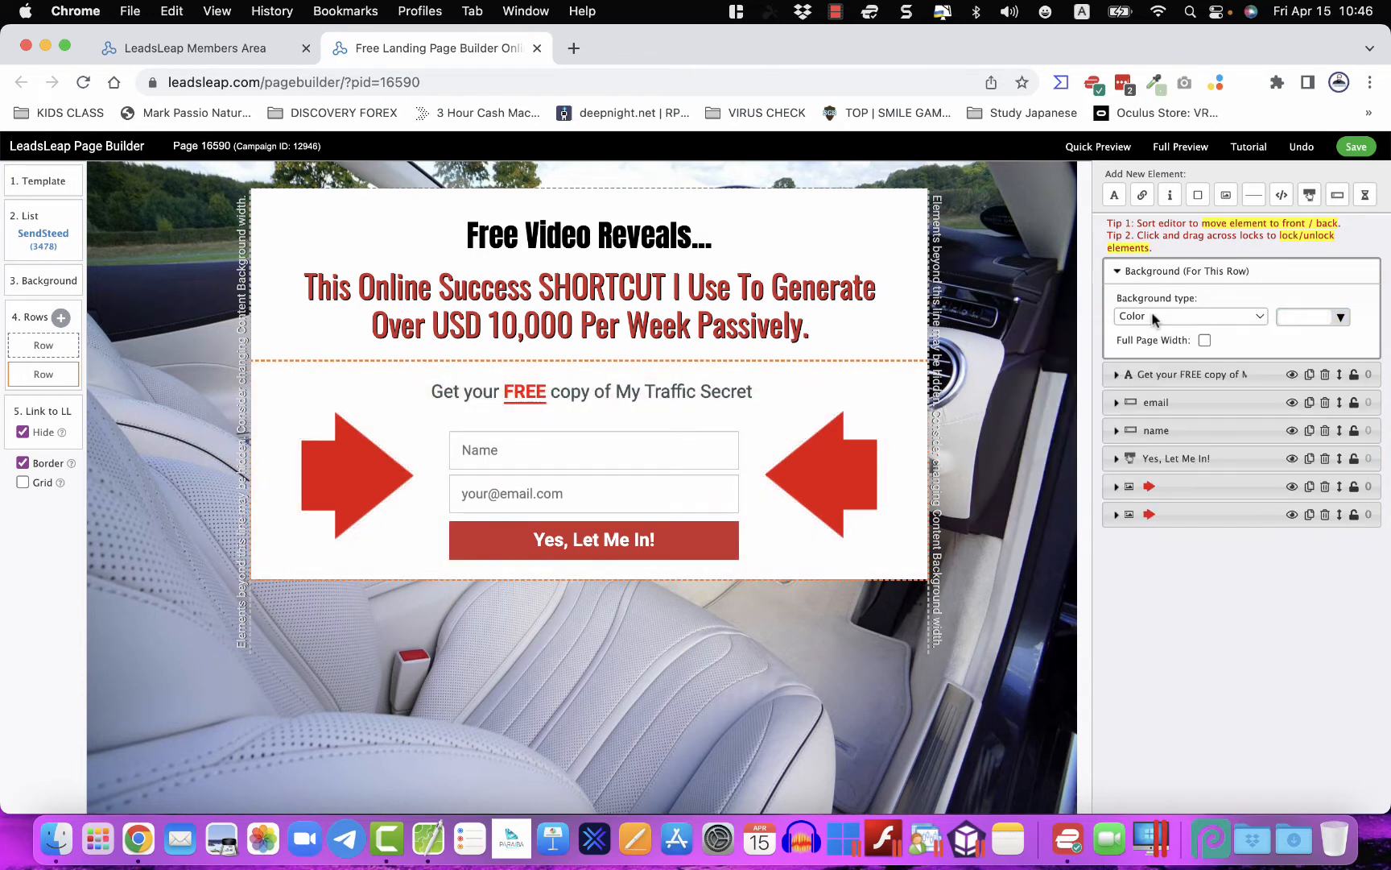
left_click(1297, 317)
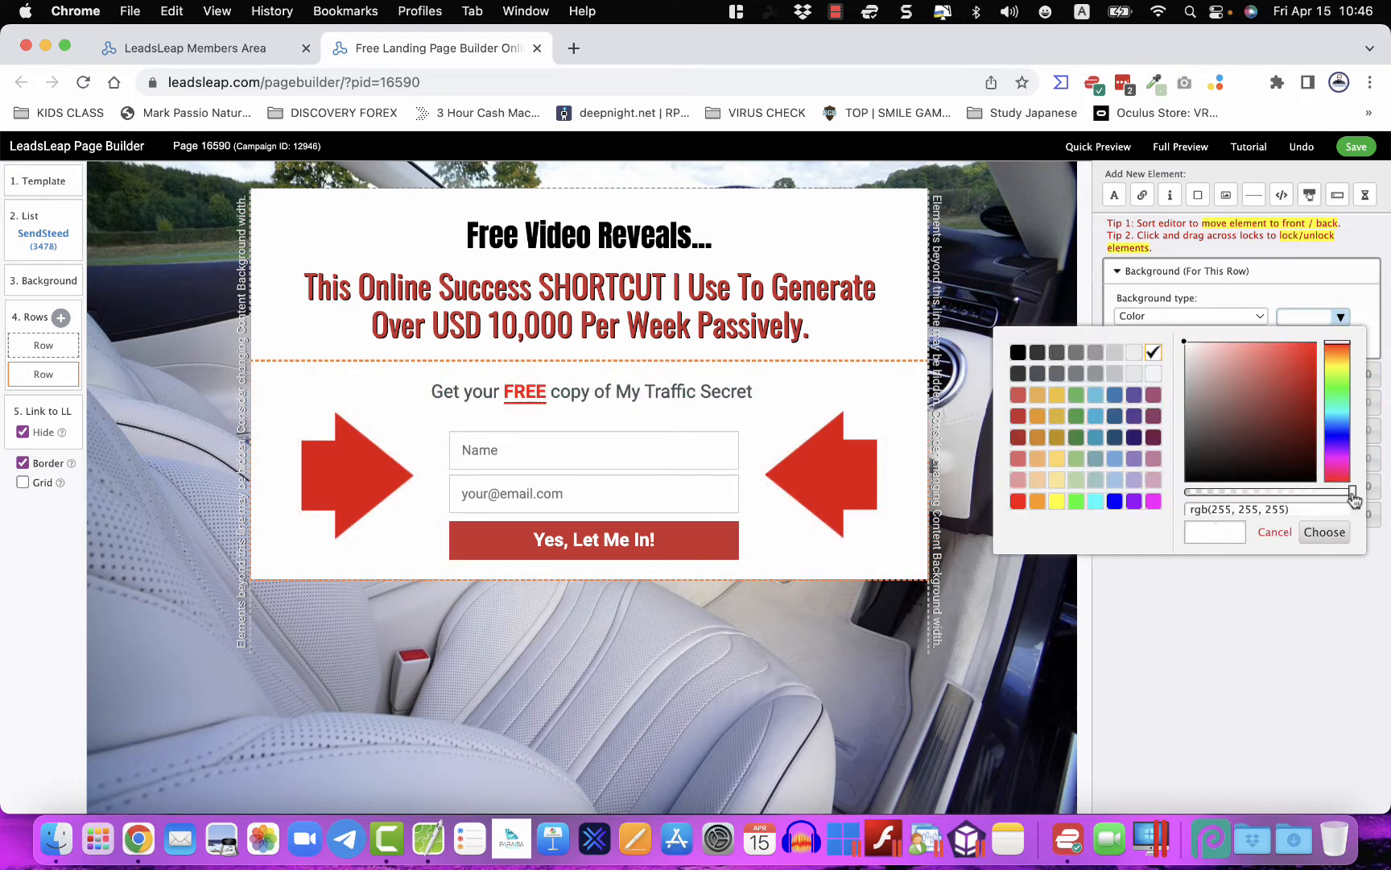
left_click_drag(1355, 499, 1240, 499)
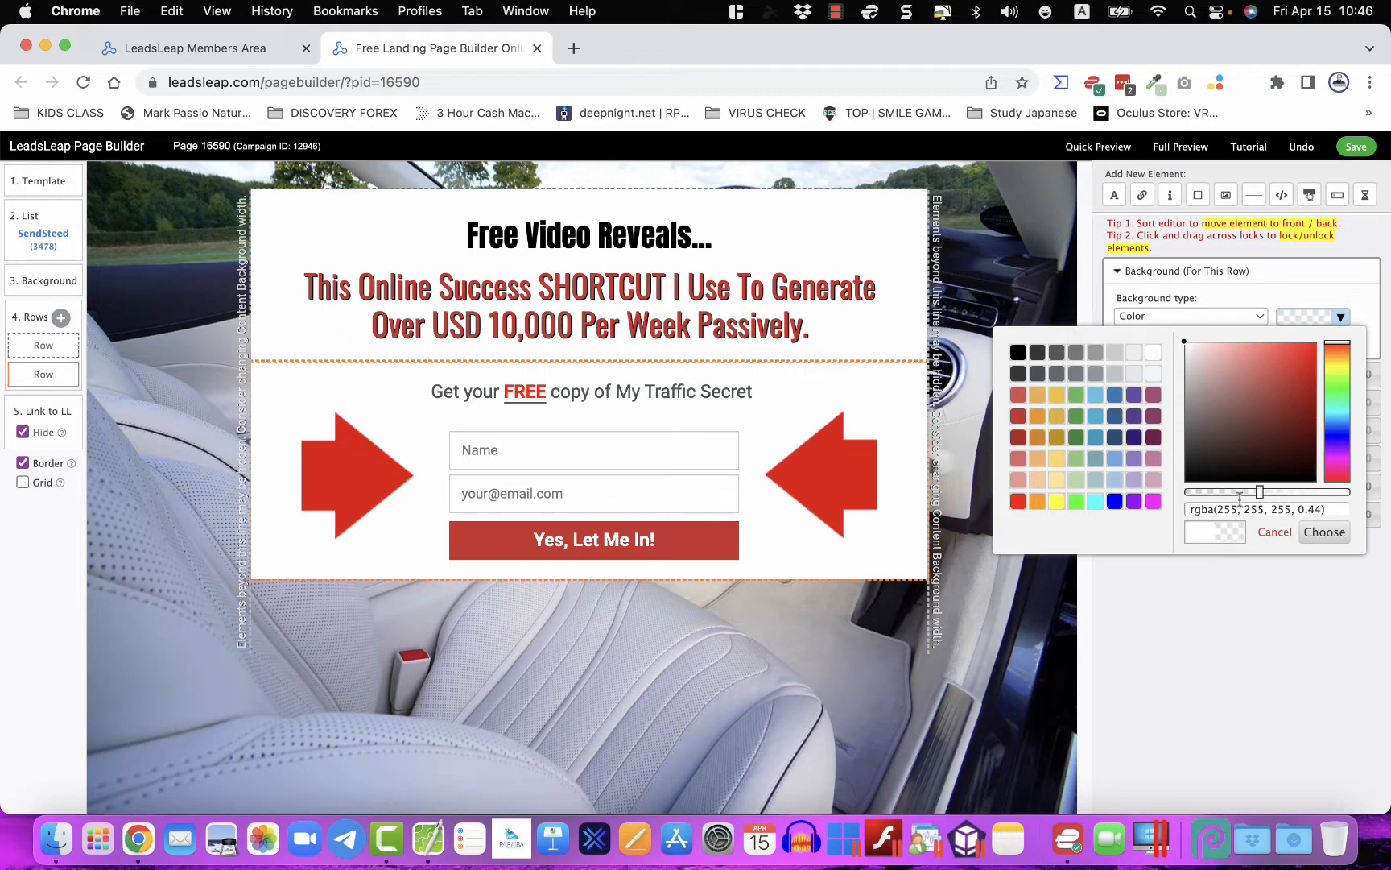
left_click(1153, 352)
left_click(936, 527)
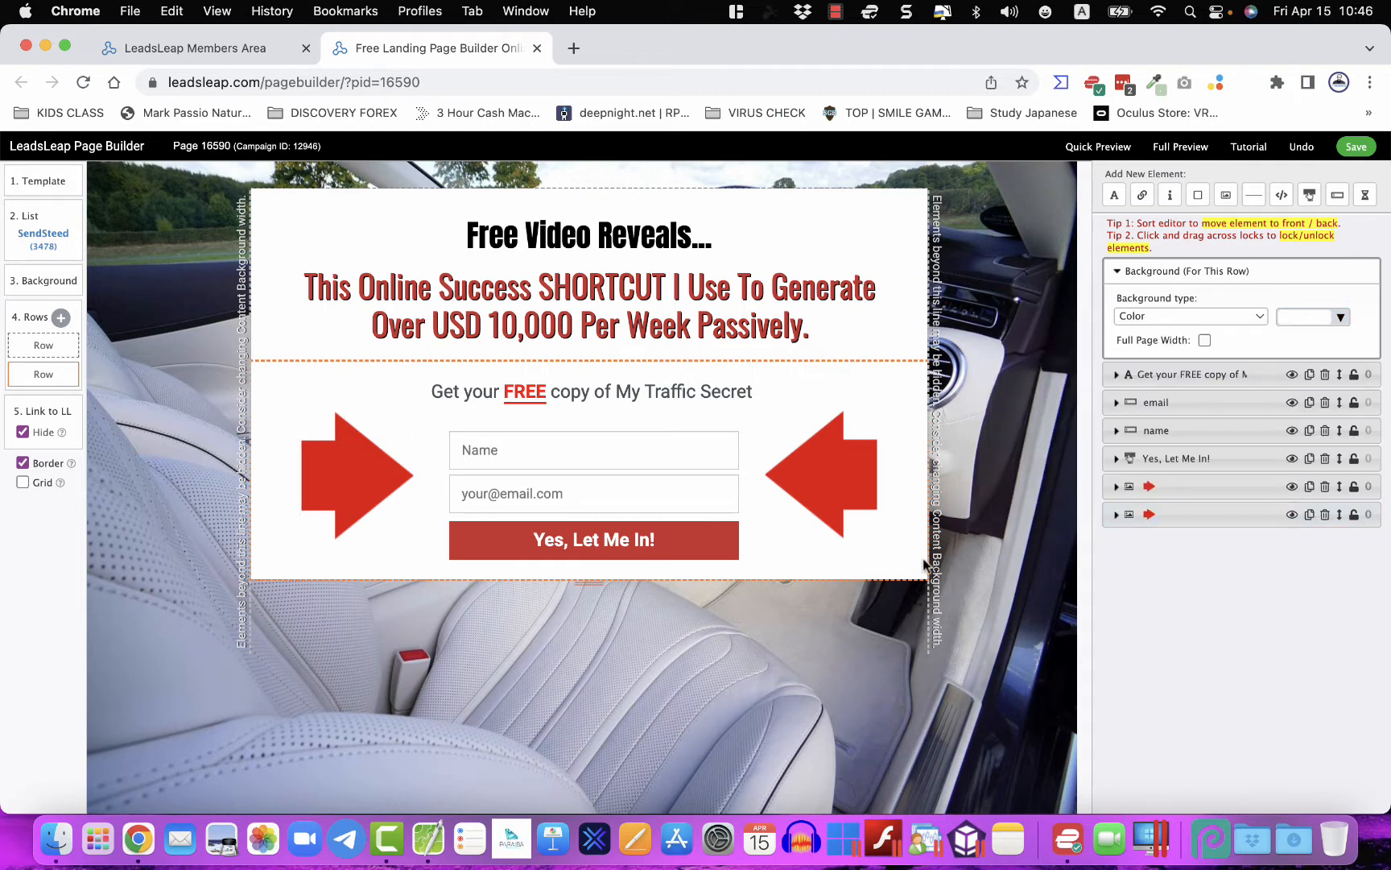
- Switch the form row and the top row's Background type to None
left_click(1197, 316)
left_click(1196, 297)
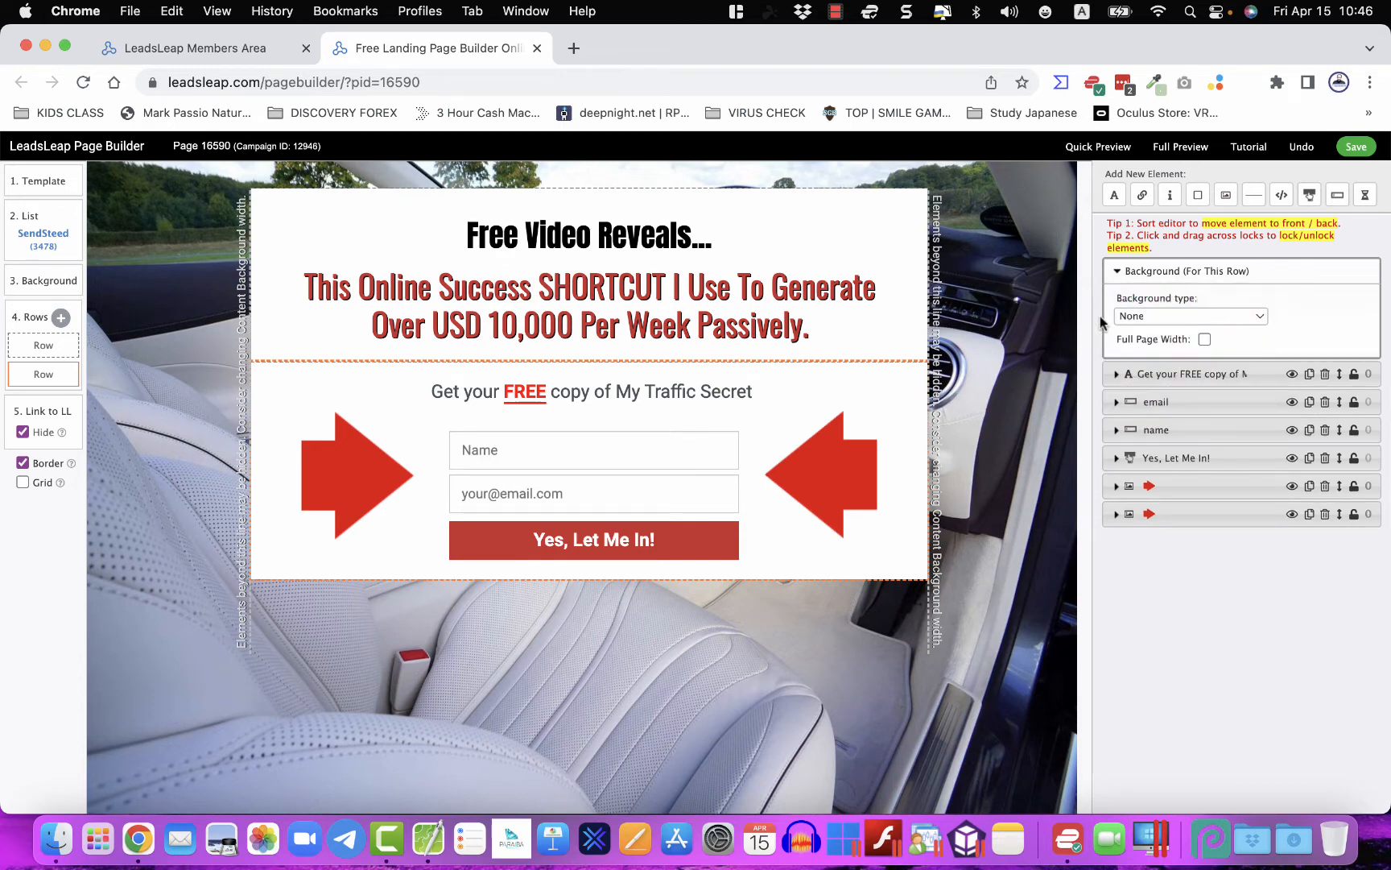
left_click(911, 288)
left_click(1157, 316)
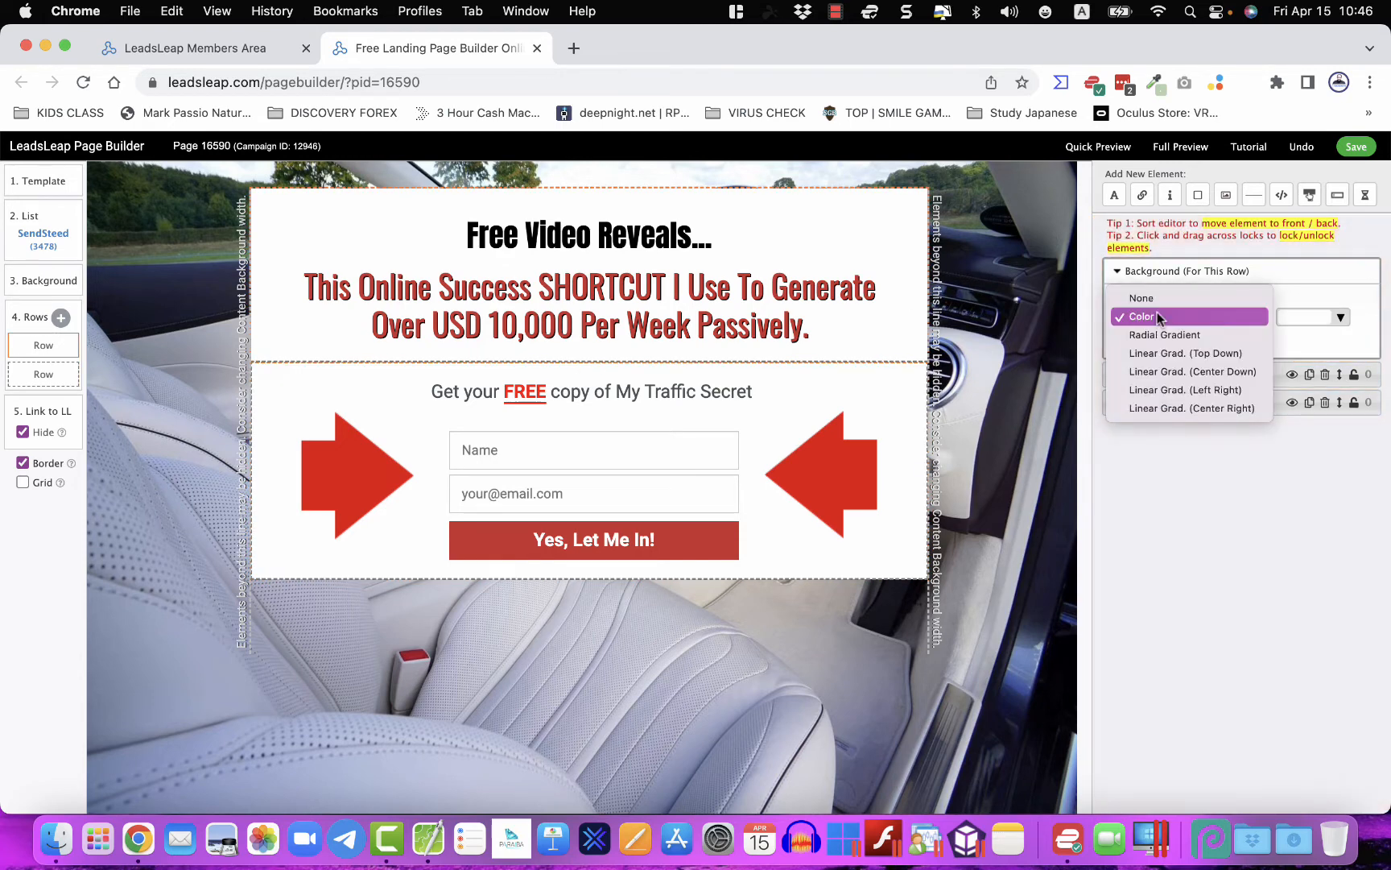
left_click(1153, 304)
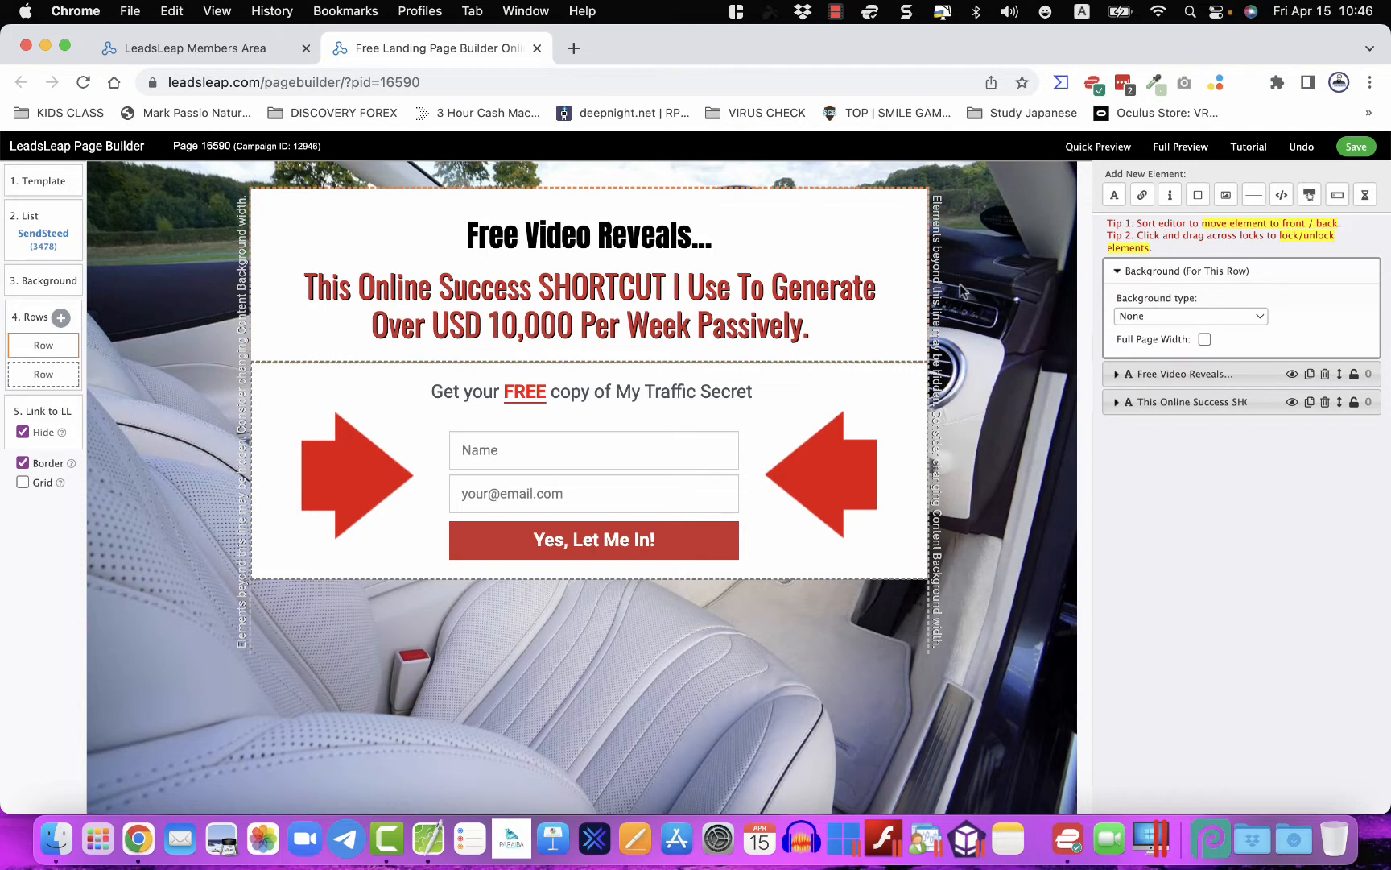
- Lower the alpha of the content background colour to make it translucent white
left_click(46, 288)
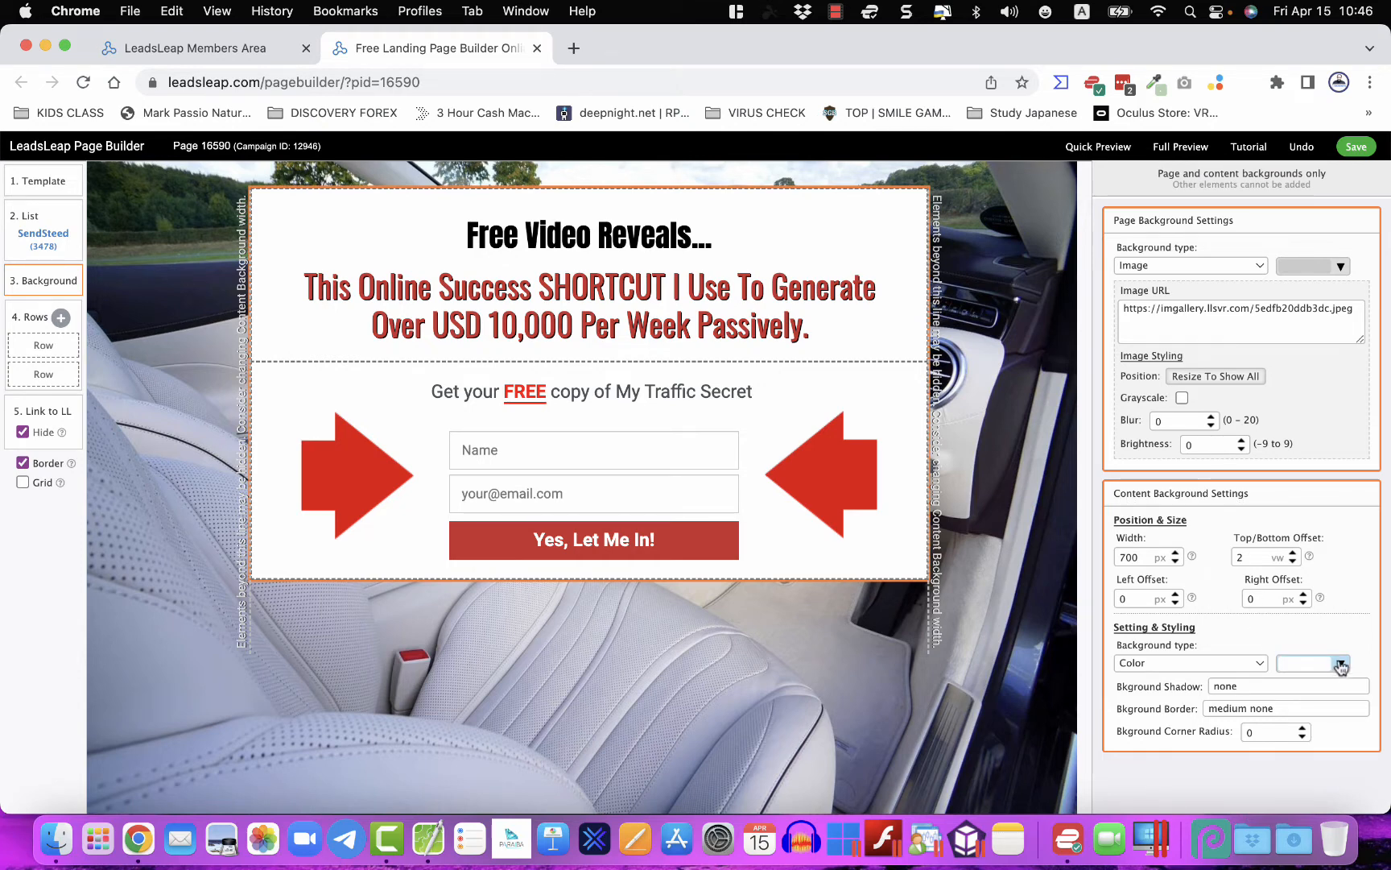
left_click(1341, 665)
left_click_drag(1355, 598, 1311, 600)
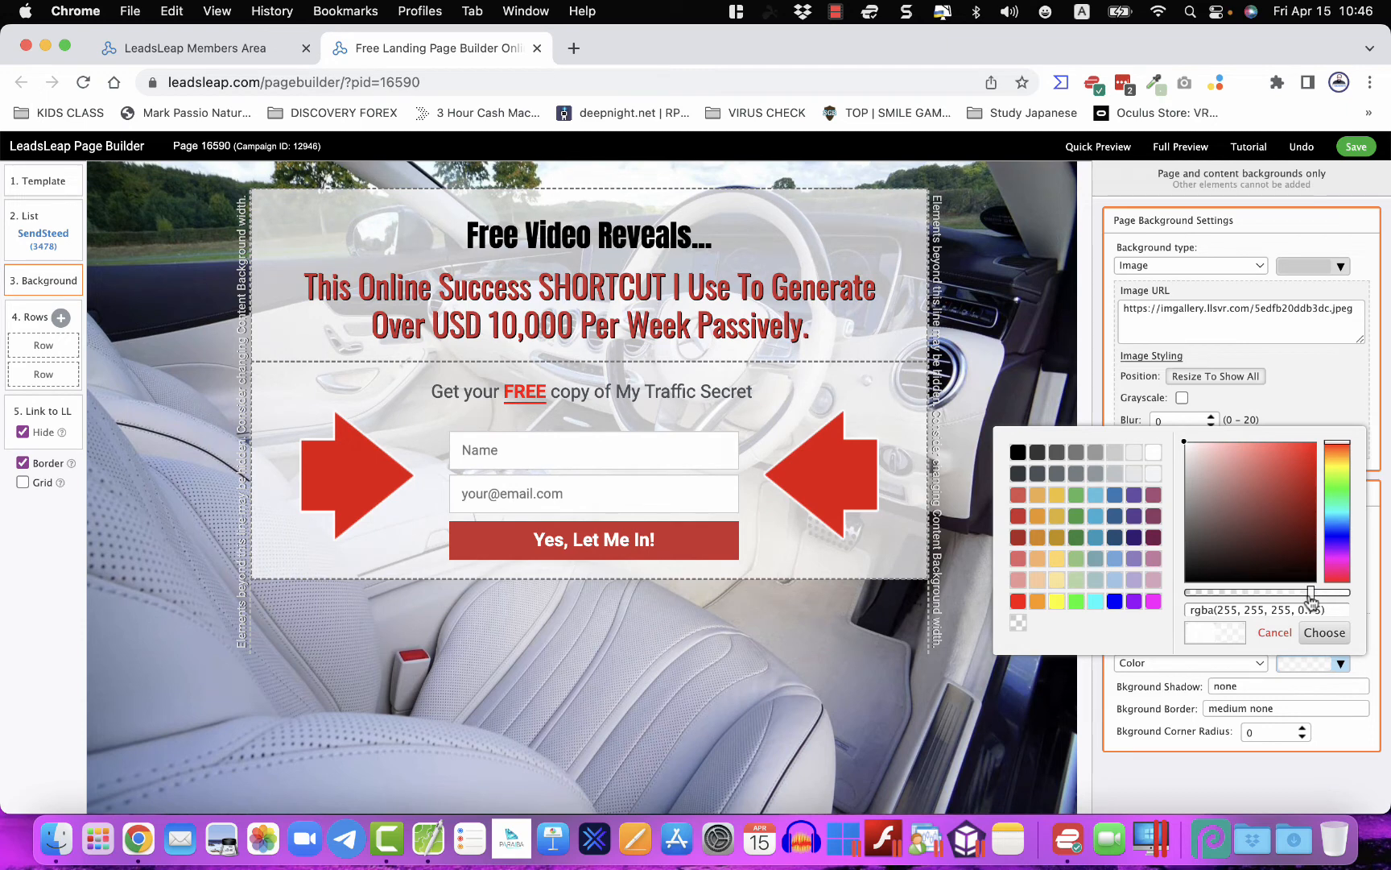
left_click(1325, 632)
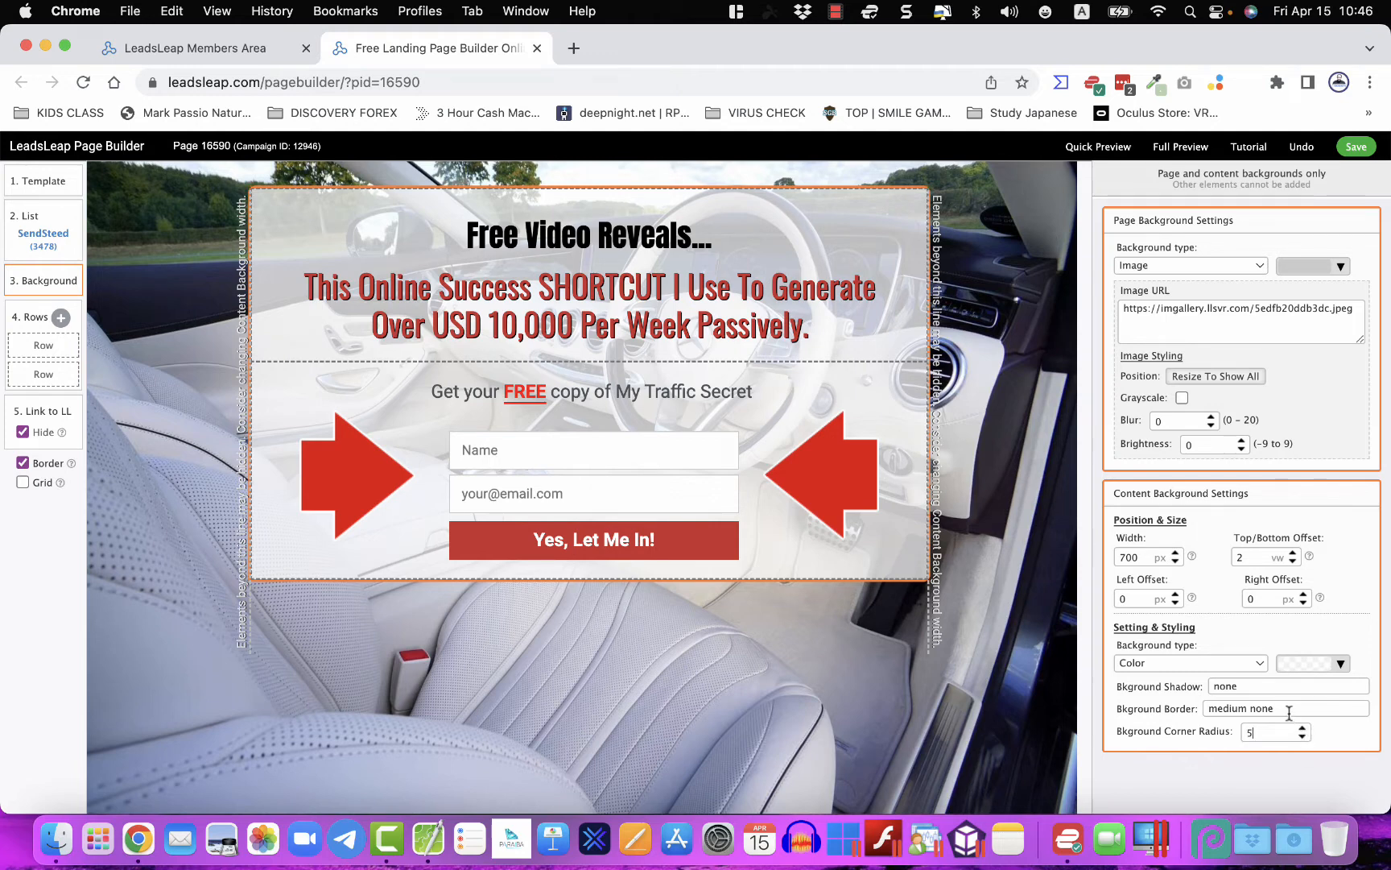
- Add a 1px solid dark-grey border and a soft shadow to the content box
left_click(1320, 706)
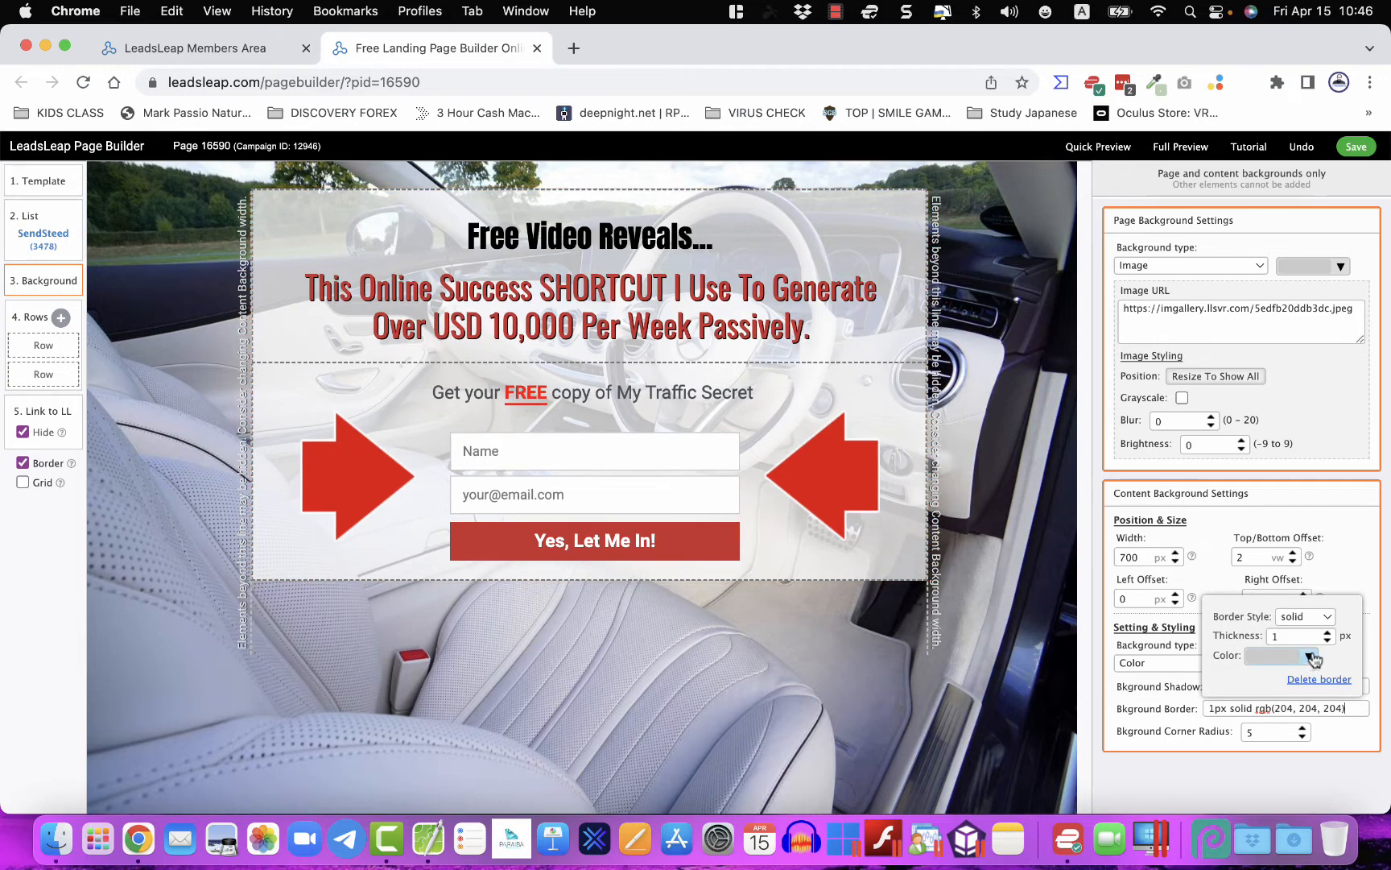
left_click(1310, 656)
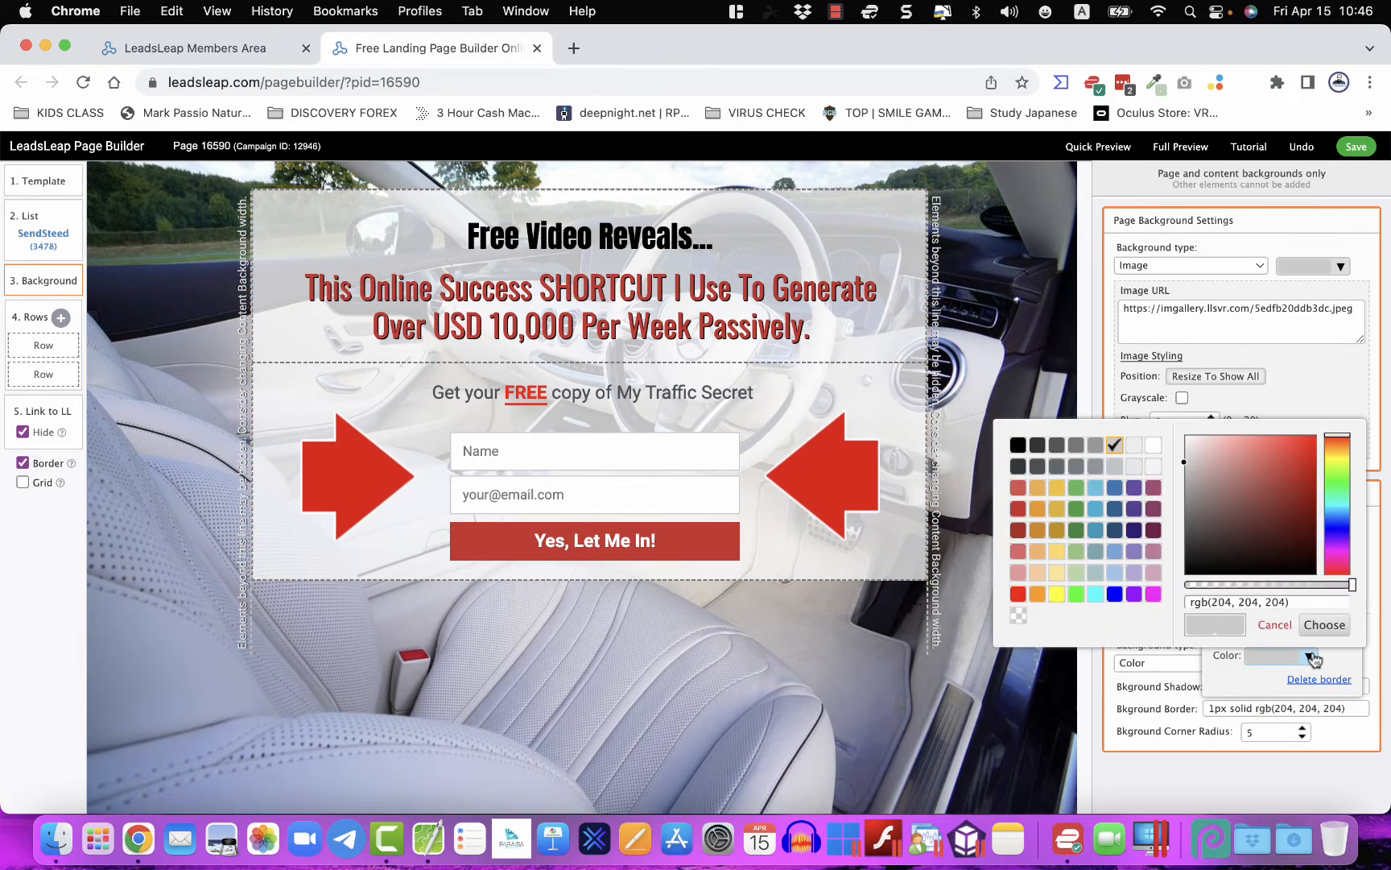
left_click(1077, 445)
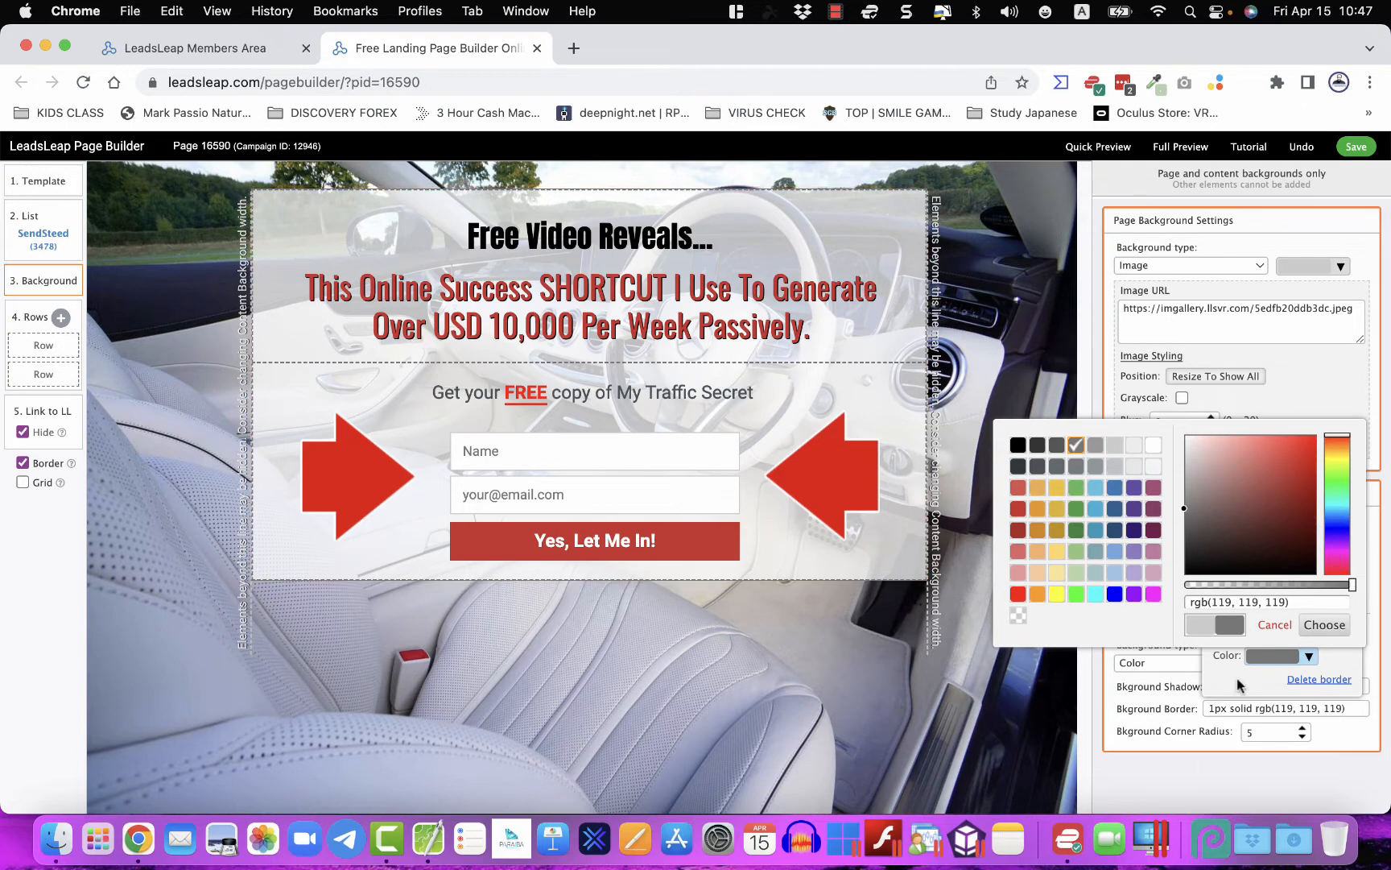
left_click(1335, 632)
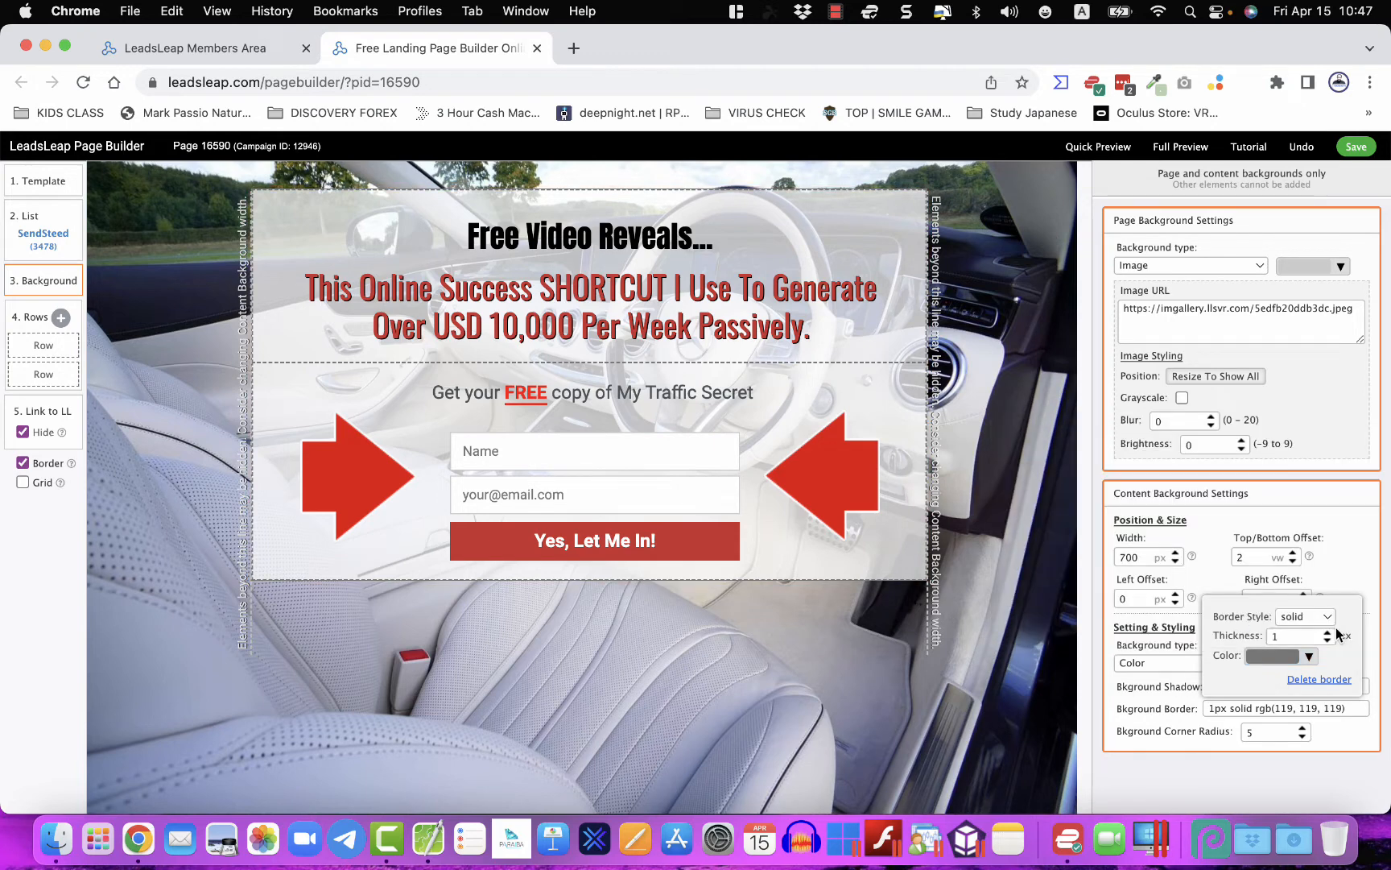
left_click(1363, 576)
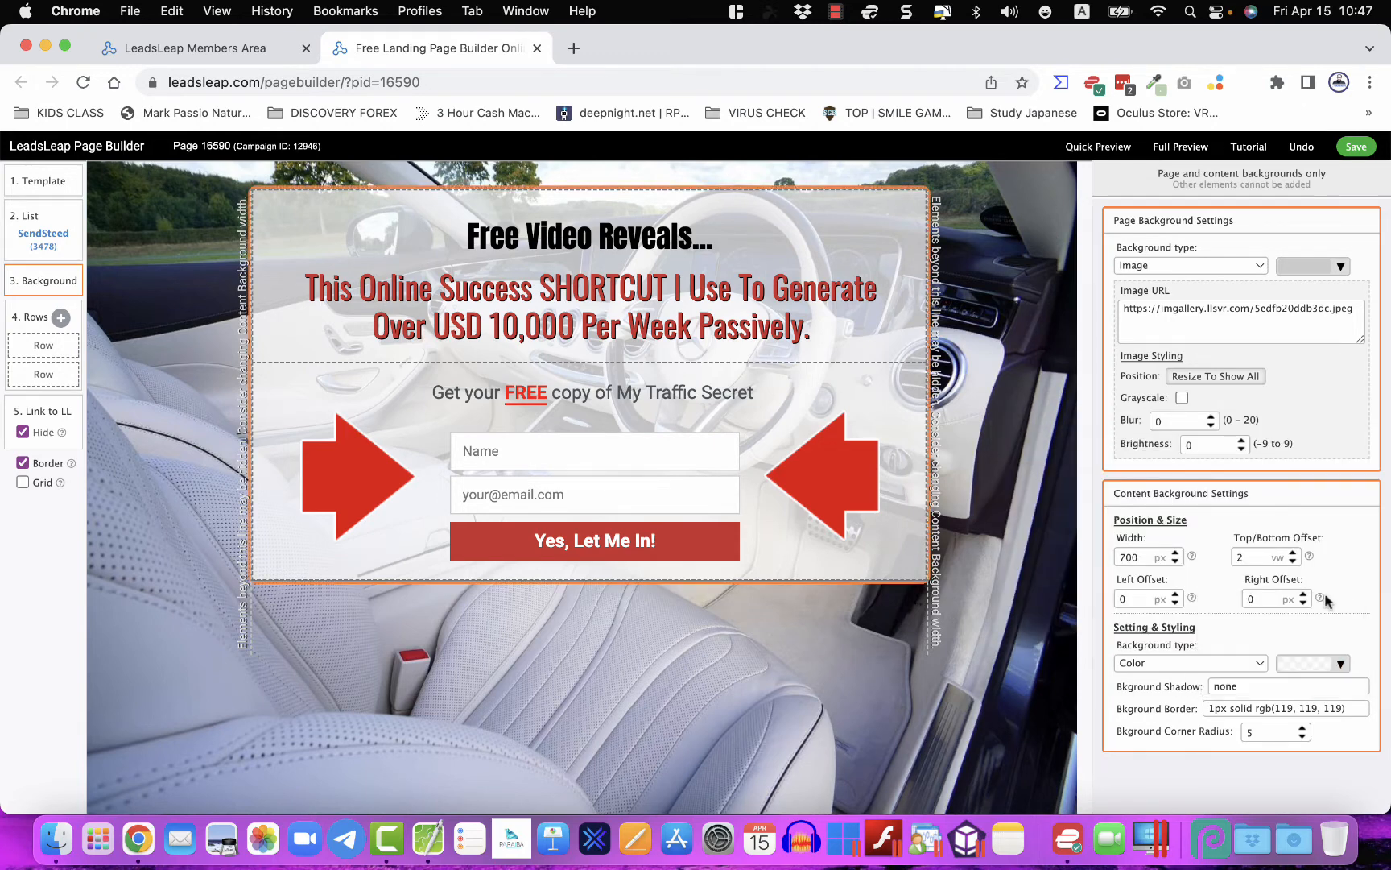
left_click(1244, 685)
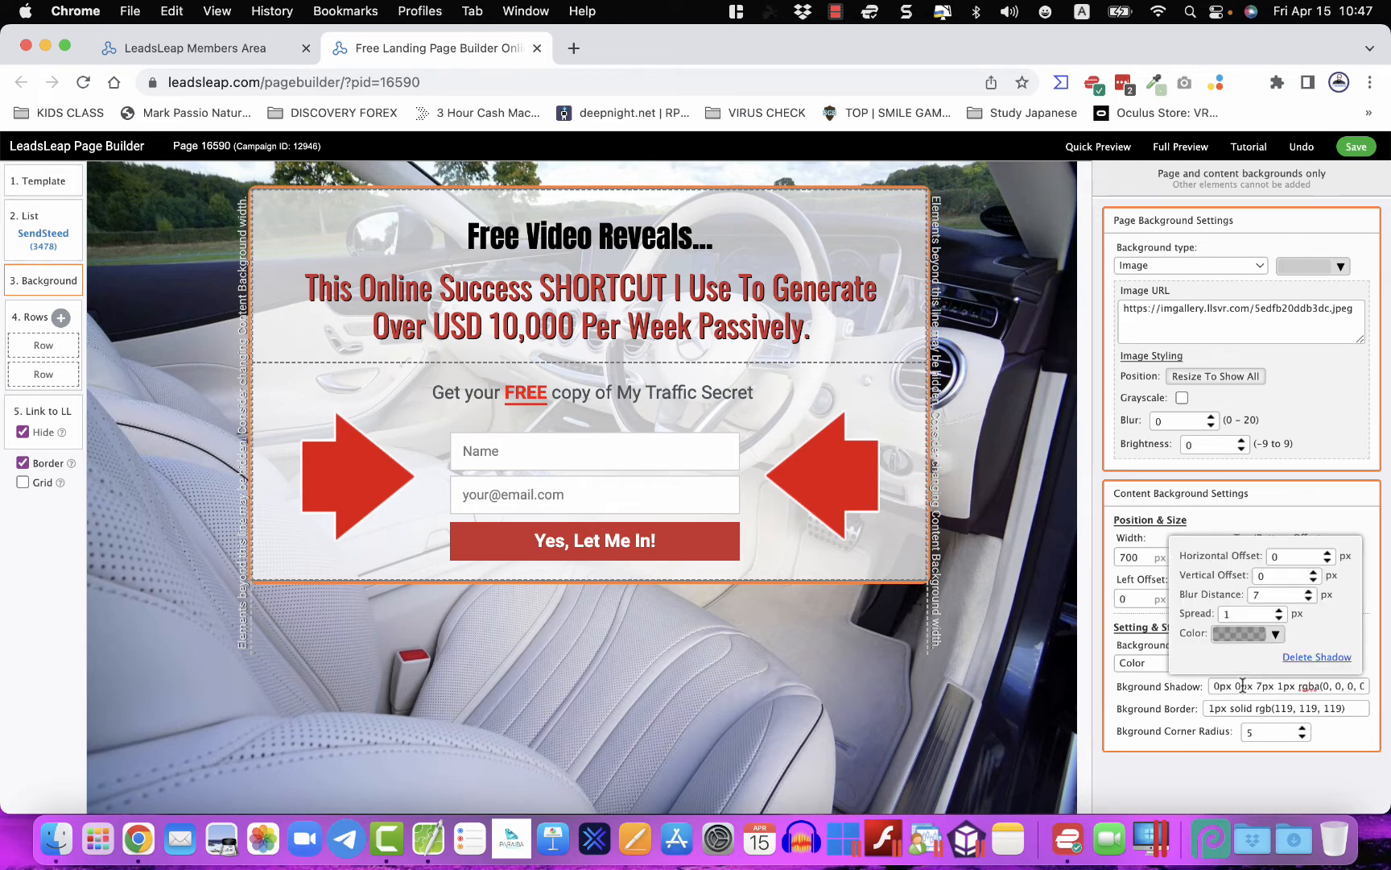
left_click(979, 658)
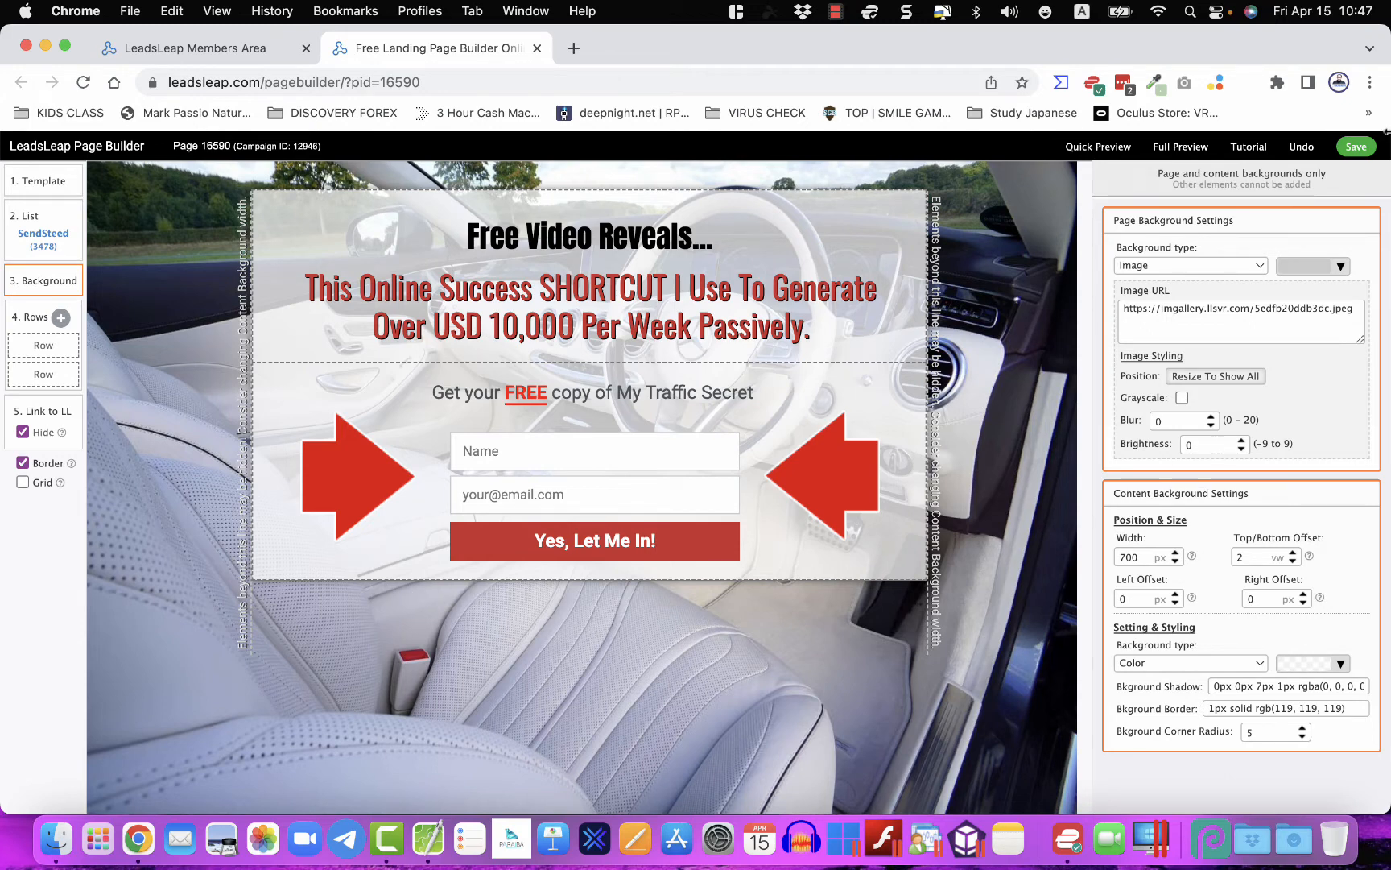
left_click(1172, 148)
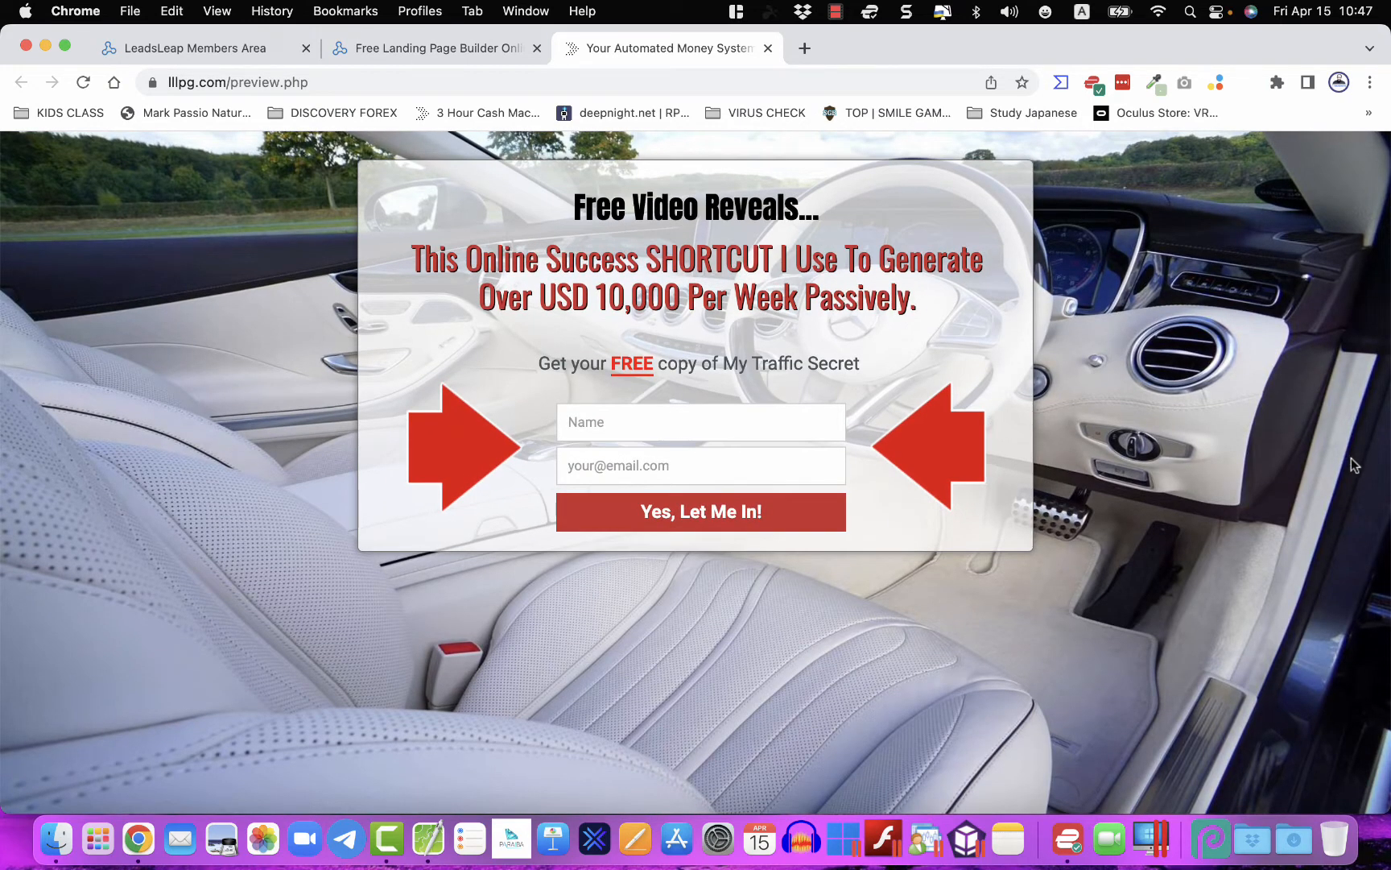
left_click(768, 49)
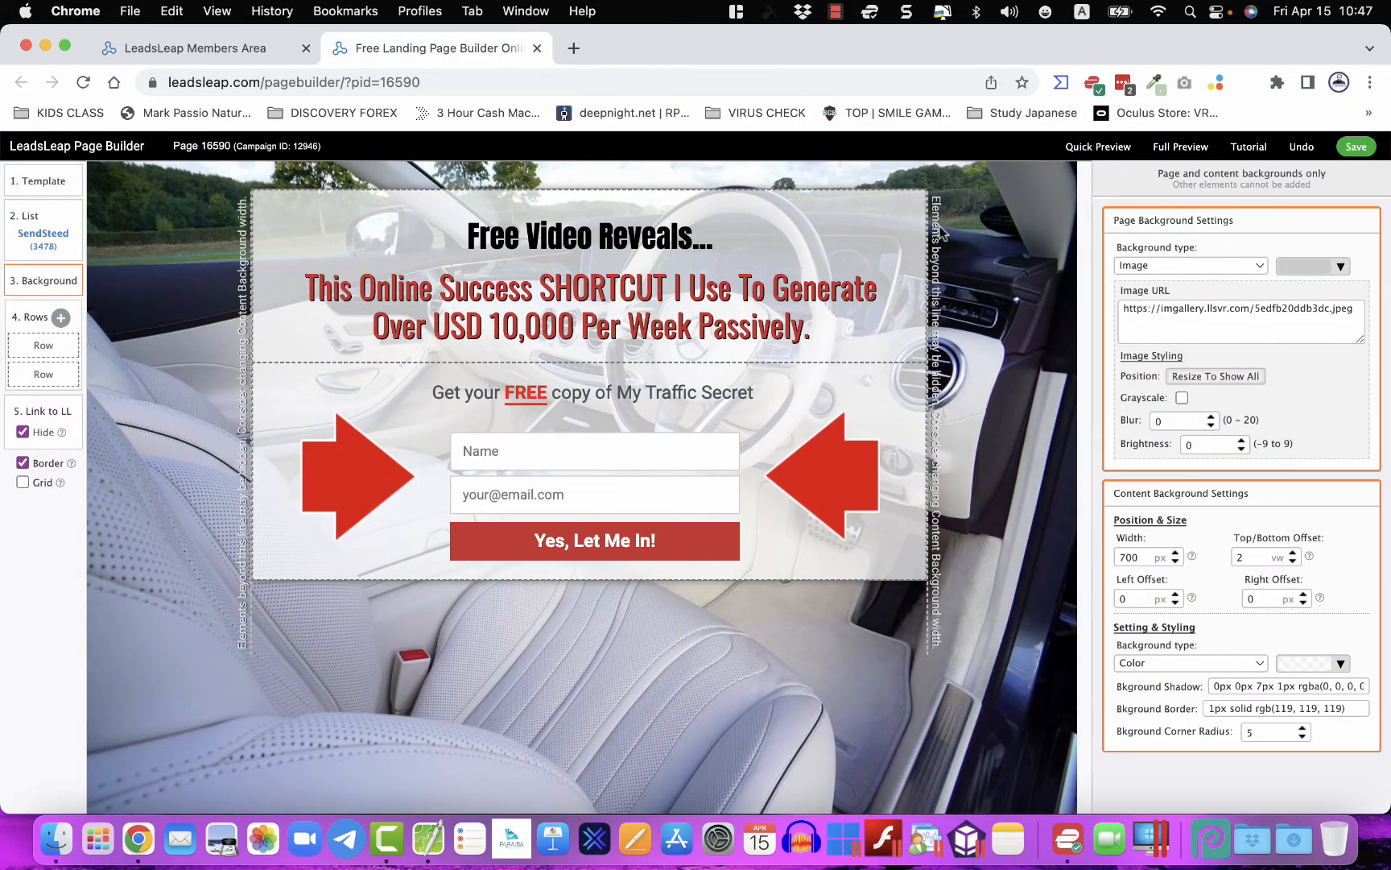
left_click(920, 209)
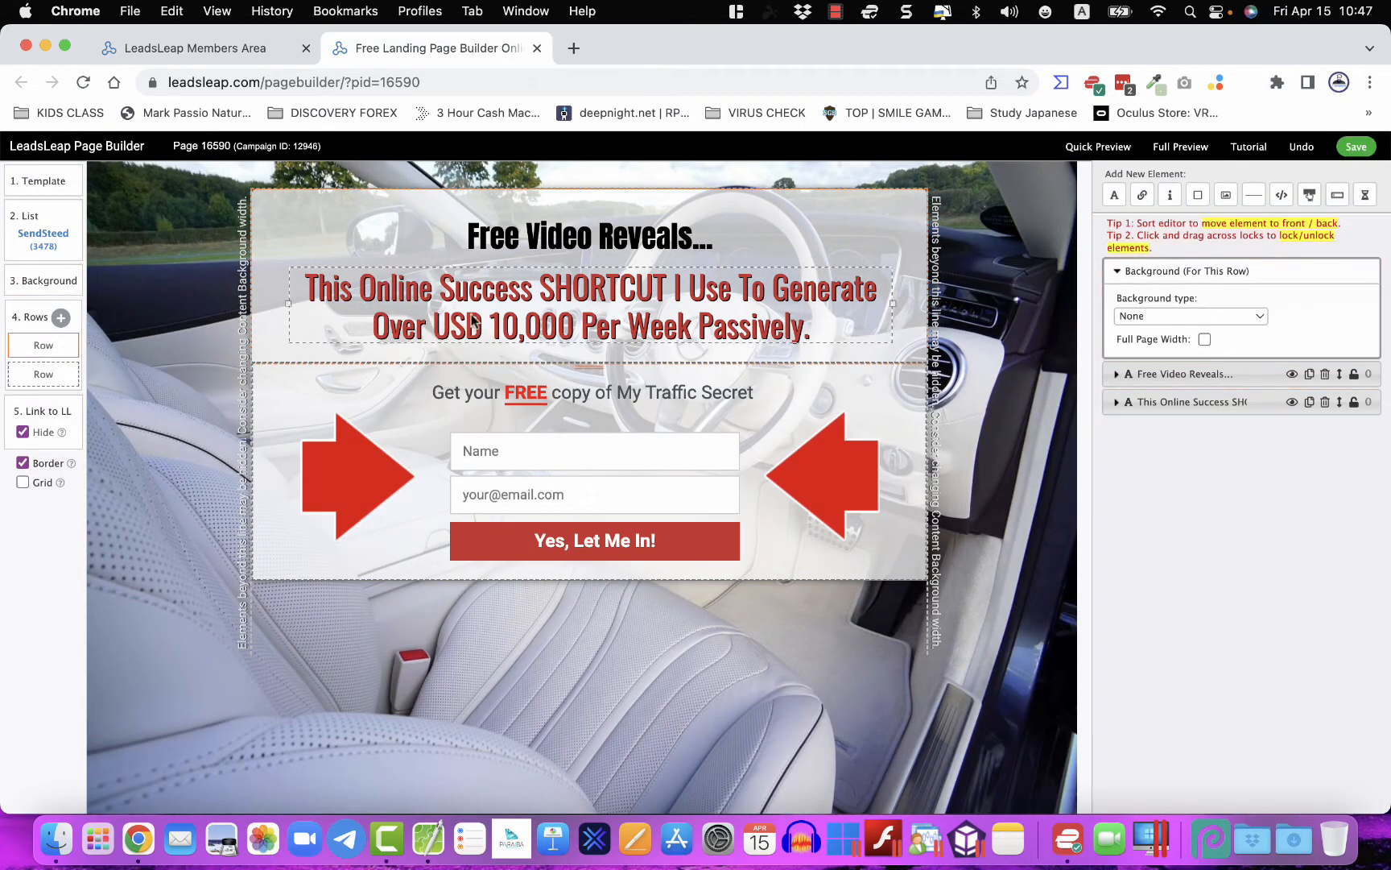
left_click(36, 287)
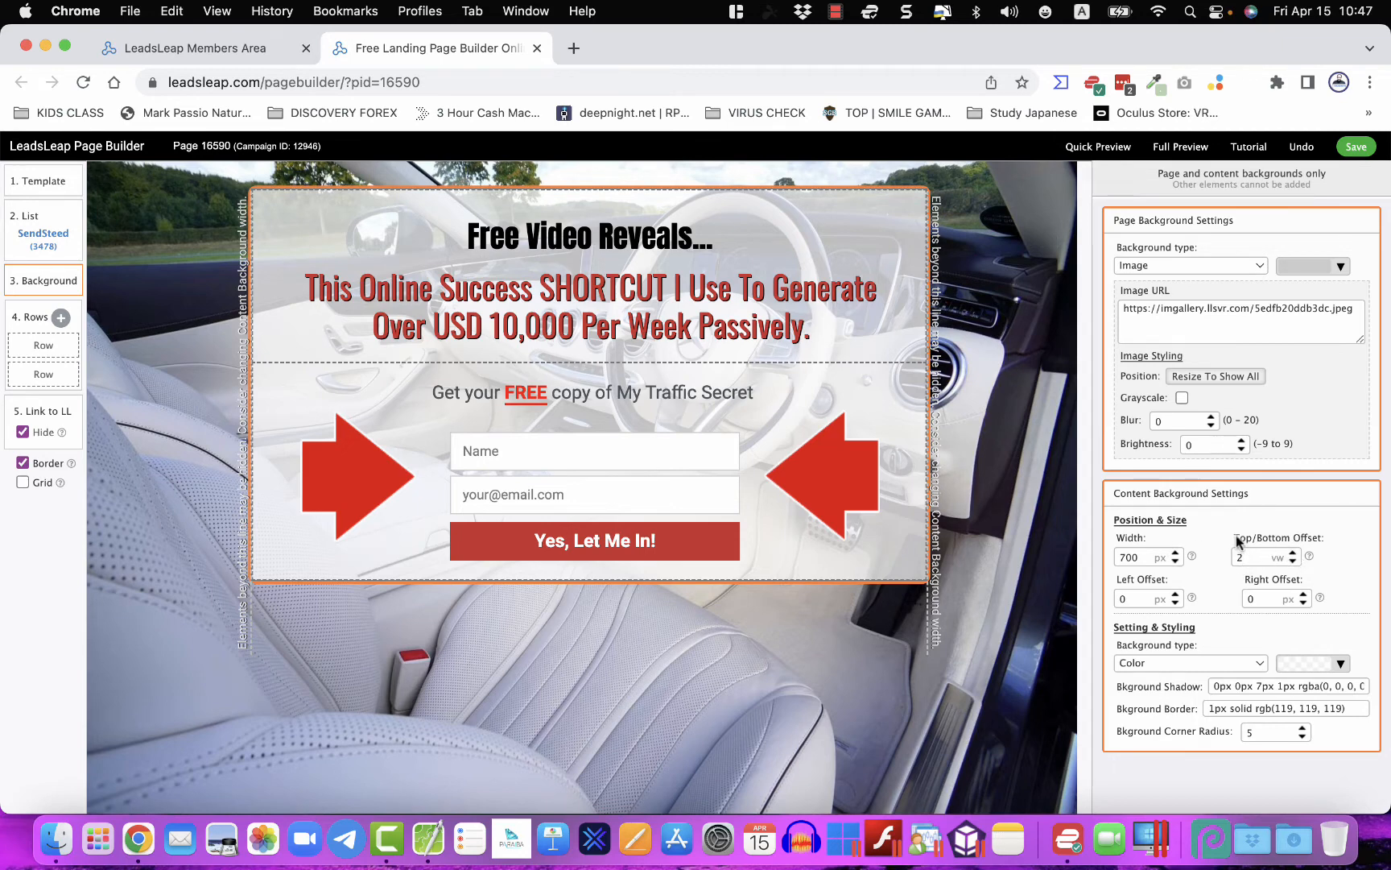
- Set the content box's top/bottom offset to 6 vw and check it in Full Preview
left_click(1293, 553)
left_click(1293, 553)
left_click(1293, 553)
left_click(1293, 553)
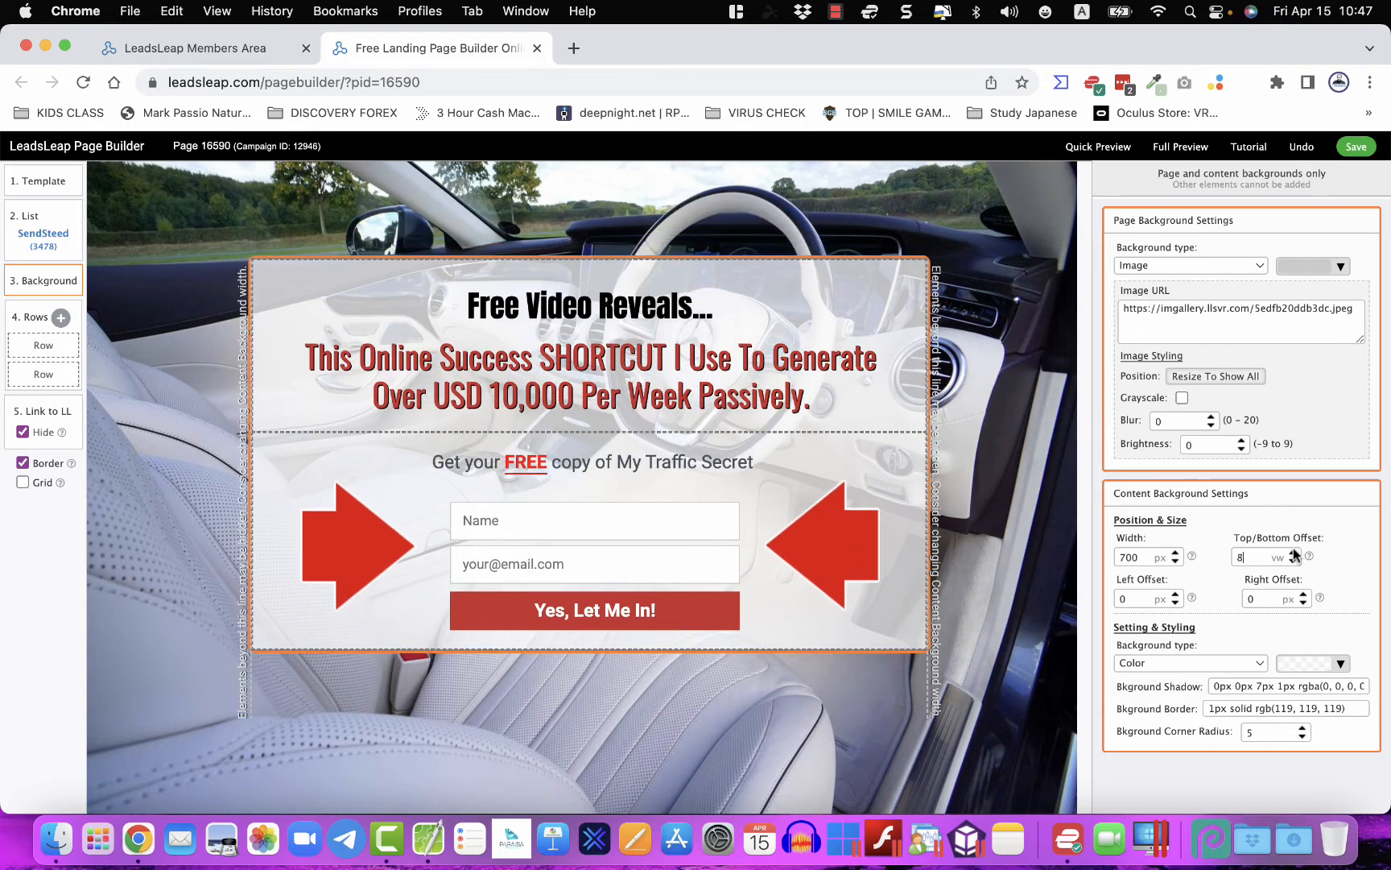
left_click(1293, 561)
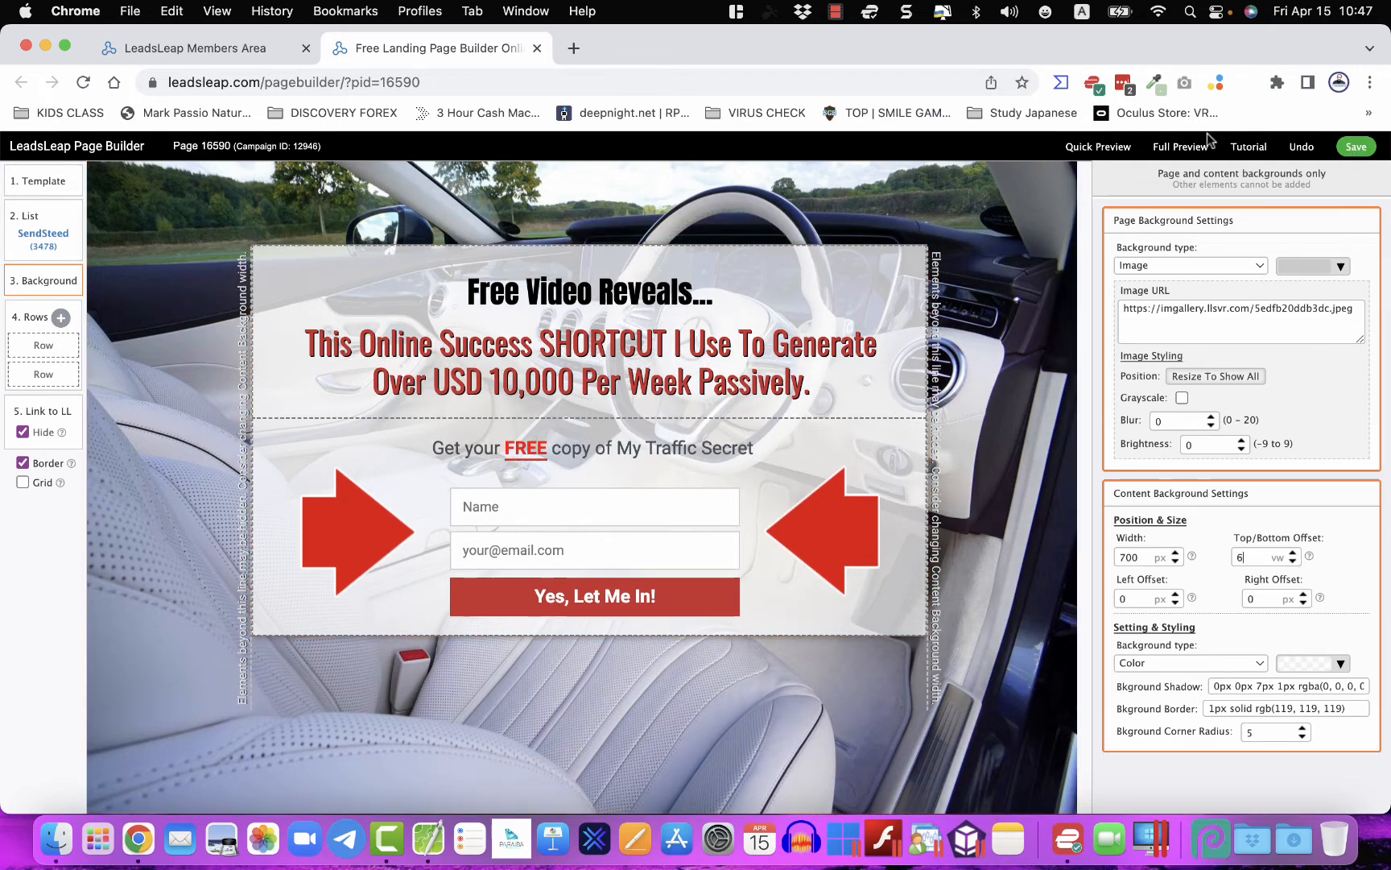
left_click(1178, 145)
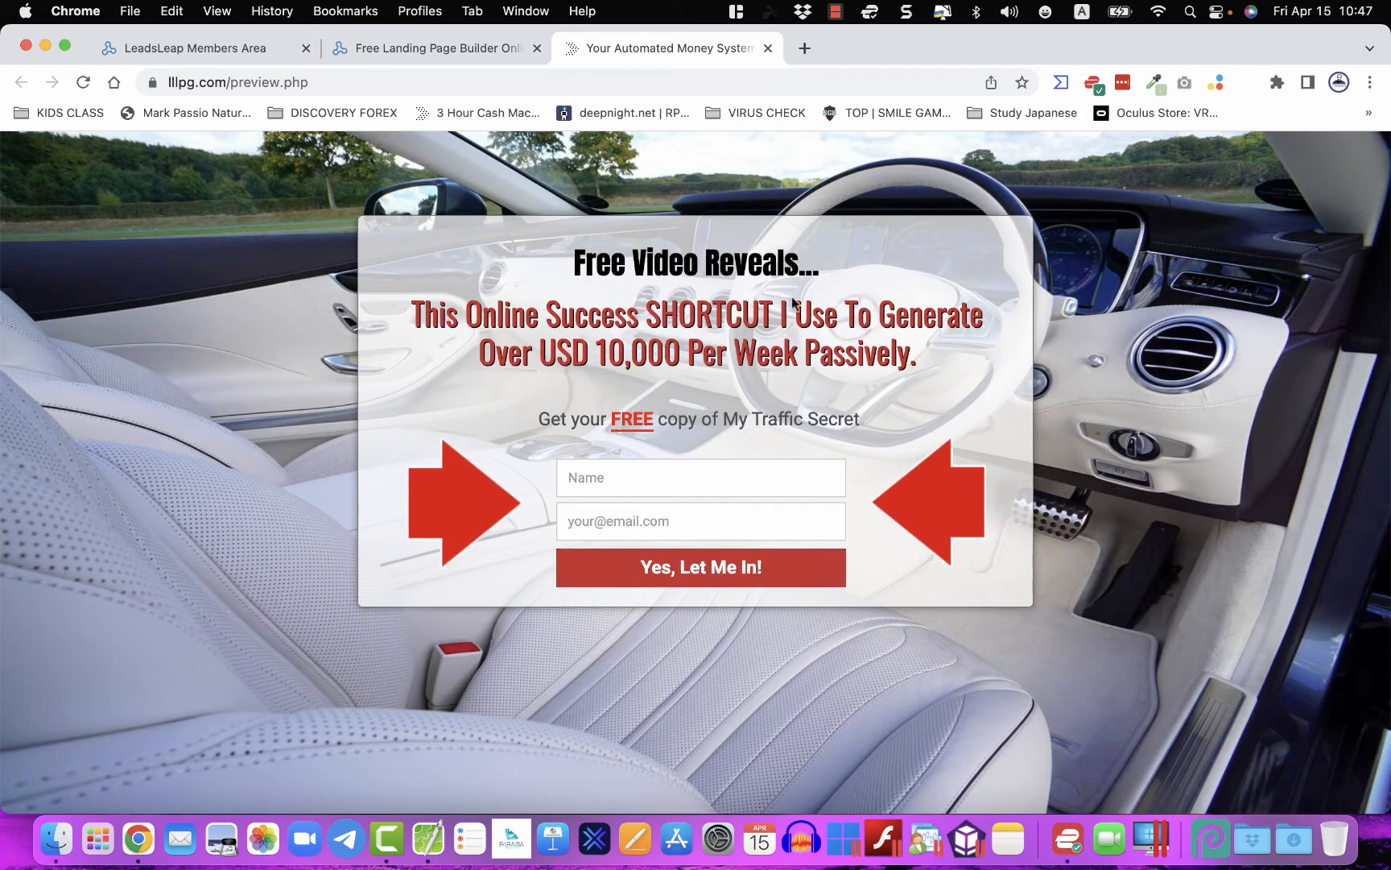
left_click(768, 49)
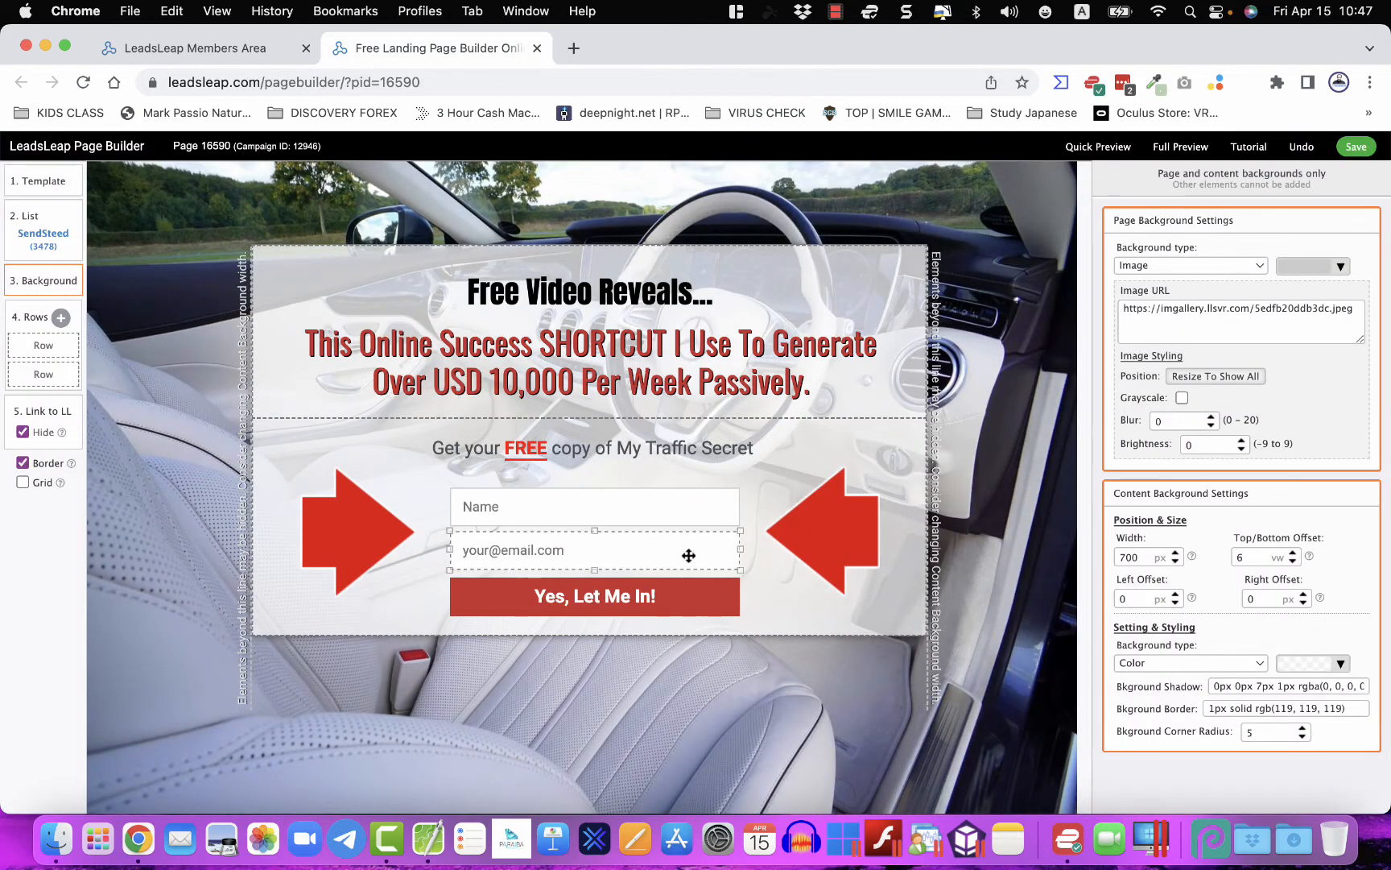
- Heighten the Name field slightly and stretch the Yes, Let Me In! button to 50 px
left_click(693, 508)
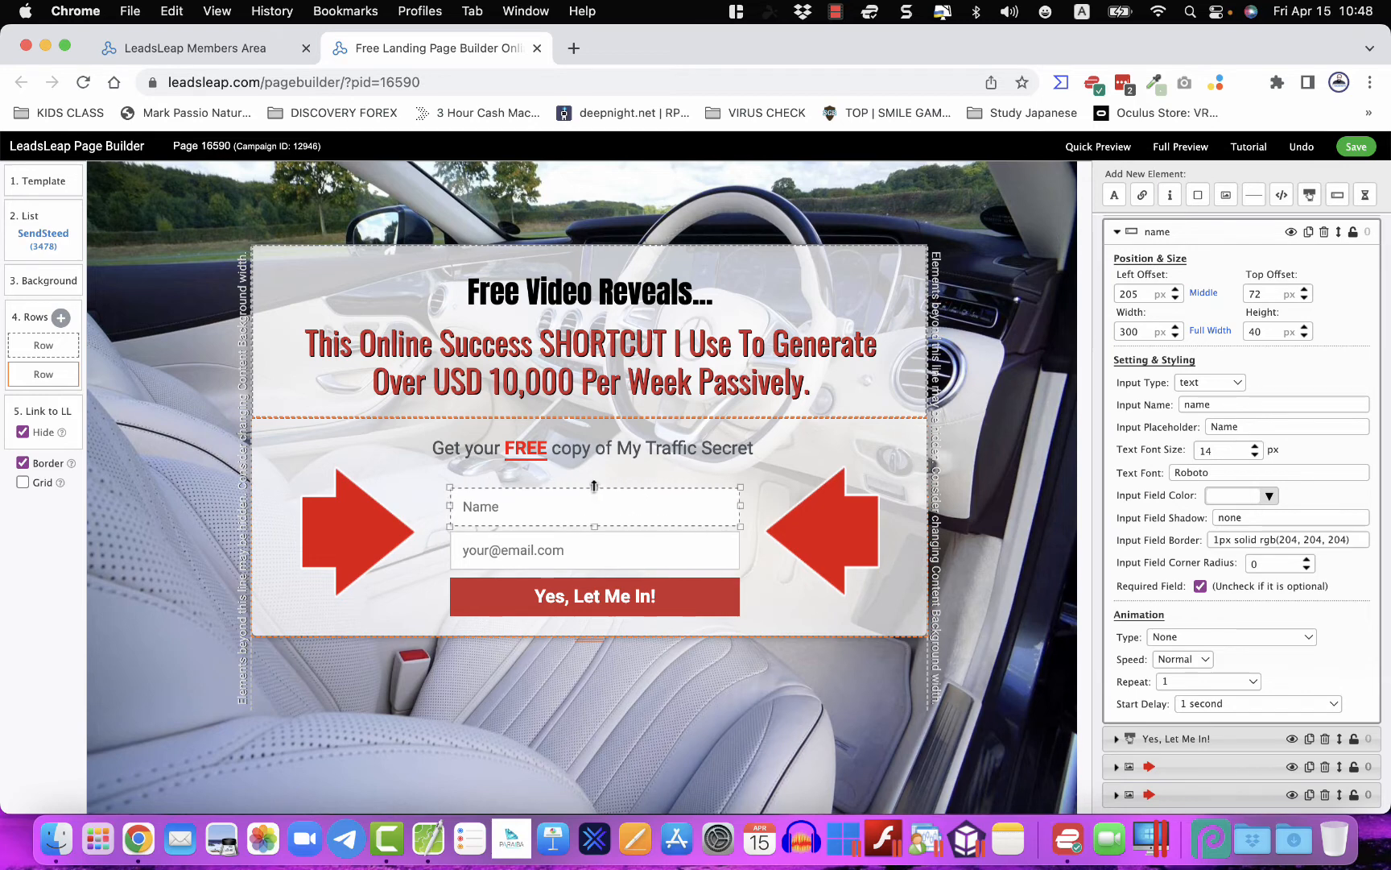
mouse_move(594, 488)
left_mouse_down()
mouse_move(594, 525)
mouse_move(597, 508)
left_mouse_up()
left_click(591, 547)
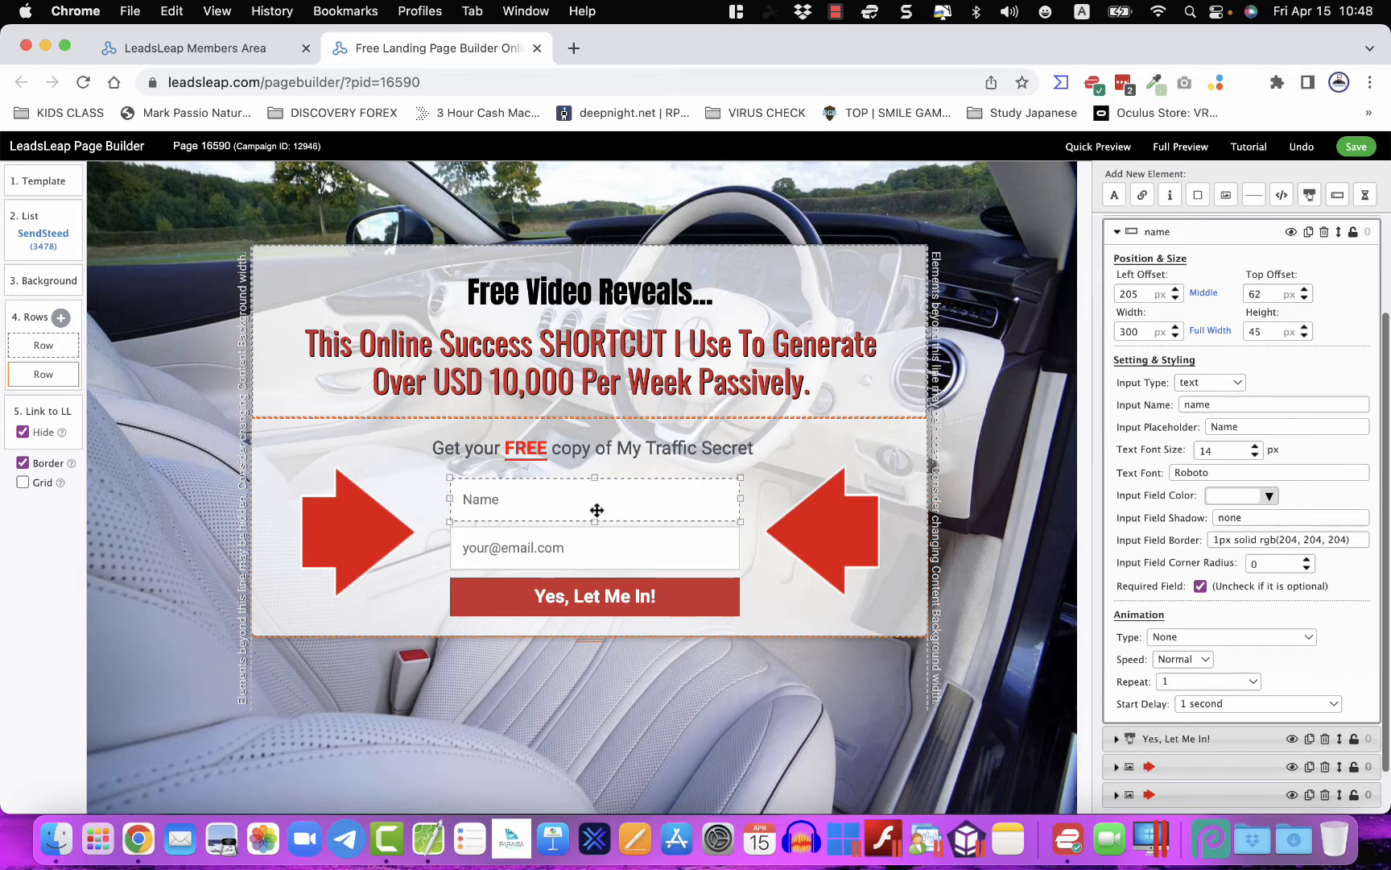
left_click(624, 596)
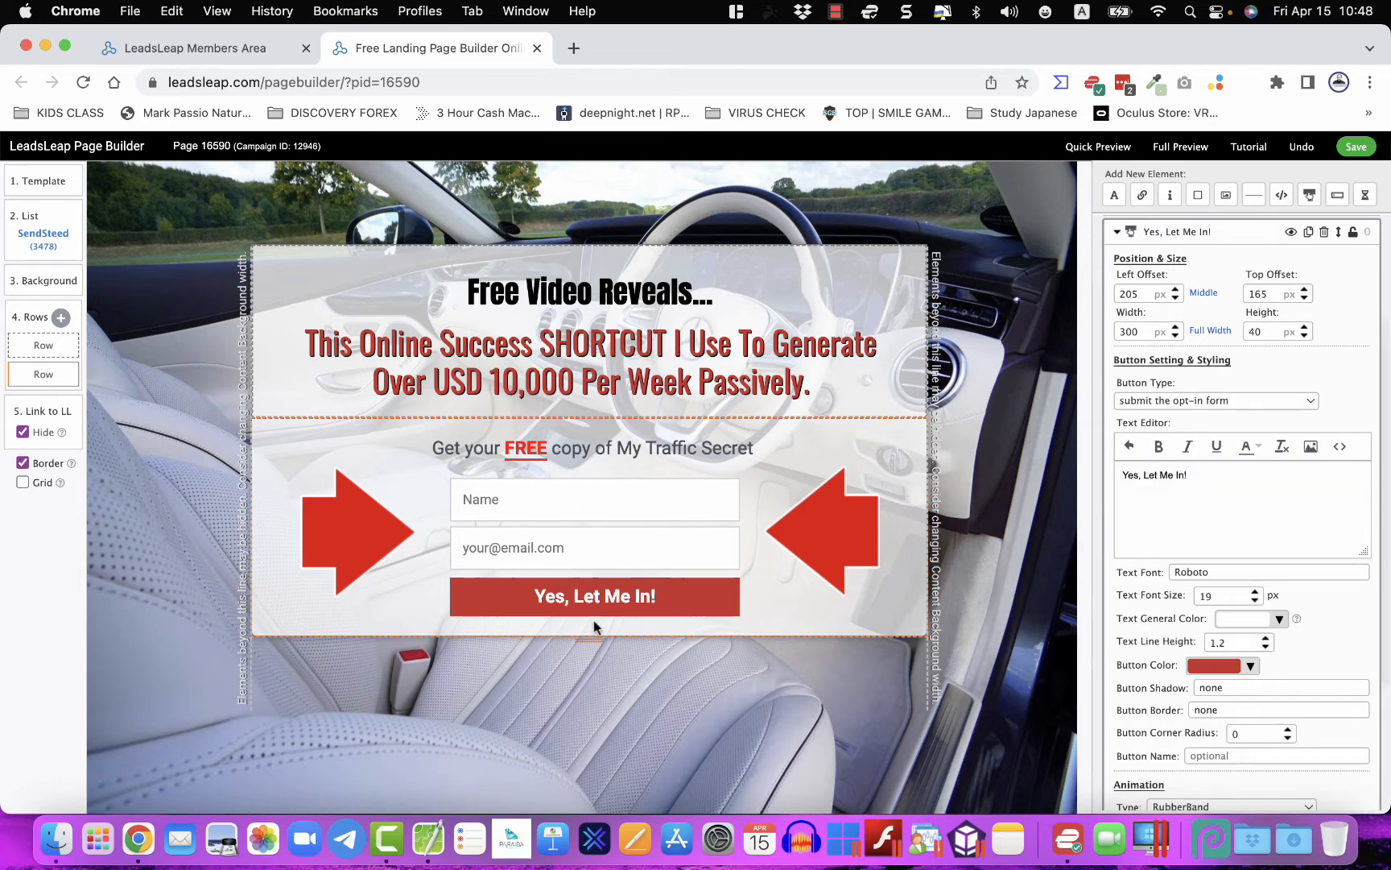
left_click_drag(595, 616, 592, 654)
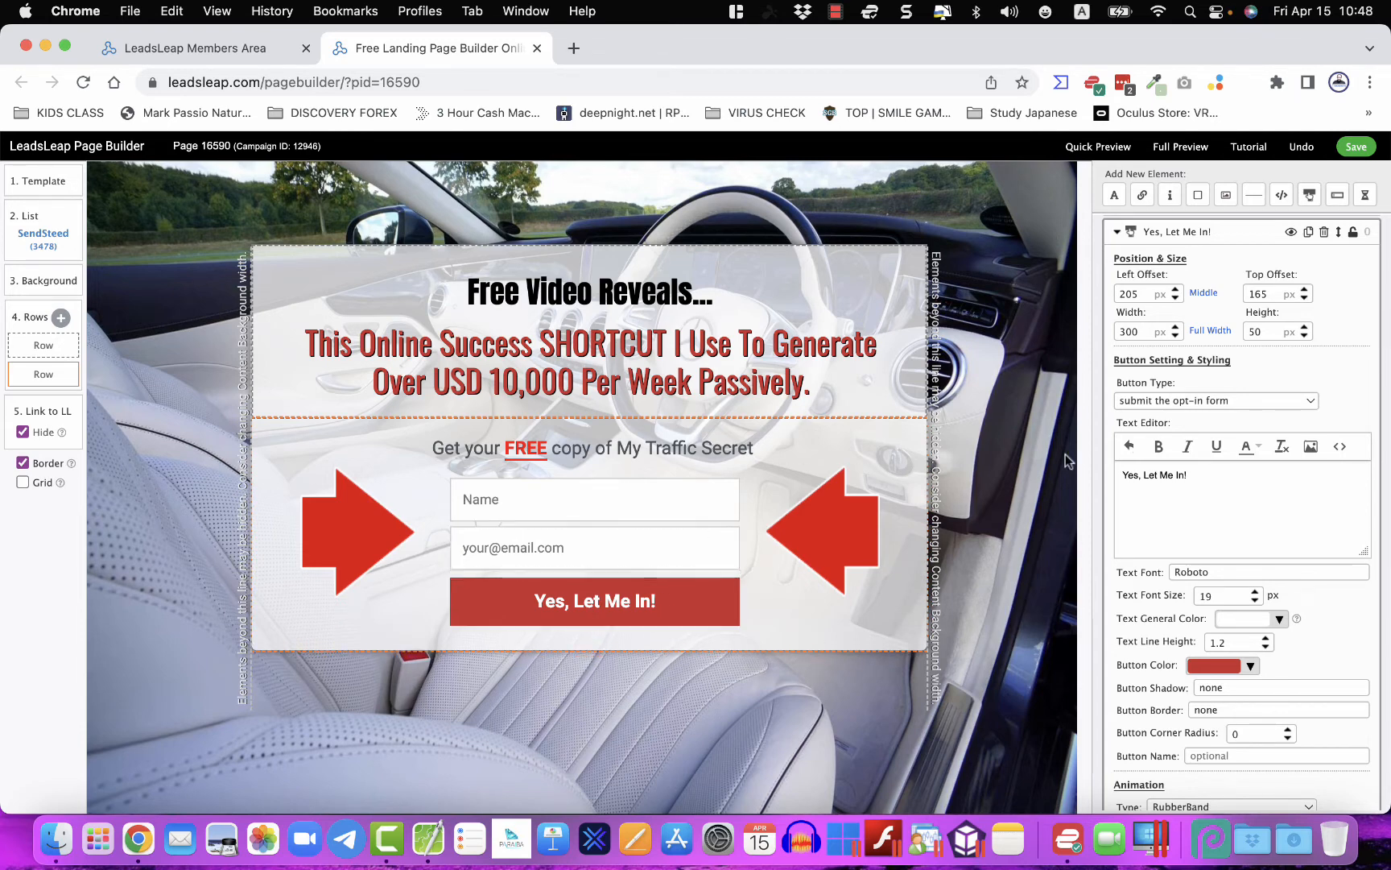
left_click(700, 494)
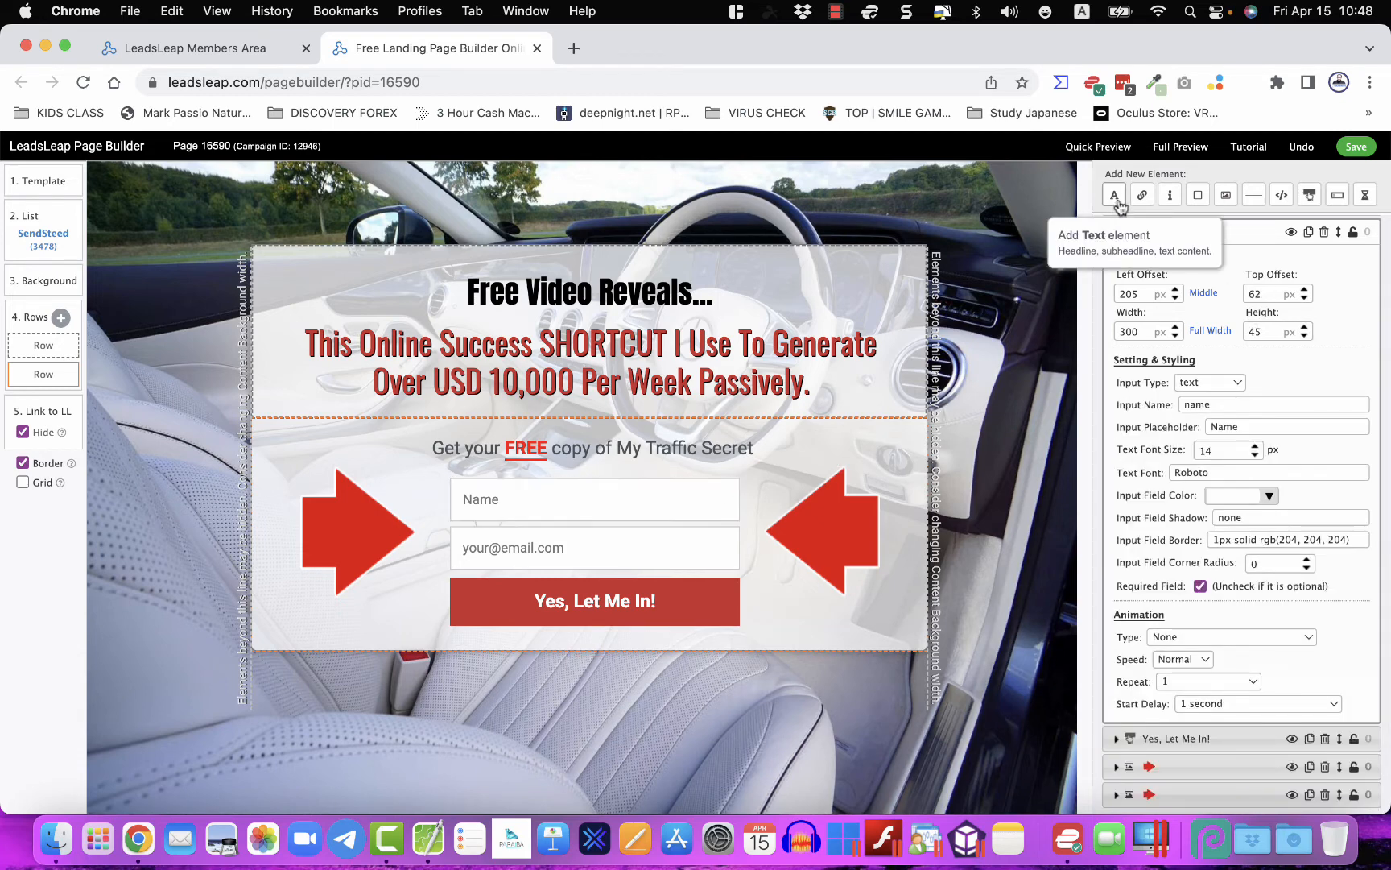
- Add a fa-user person icon and place it at the right end of the Name field
left_click(1170, 196)
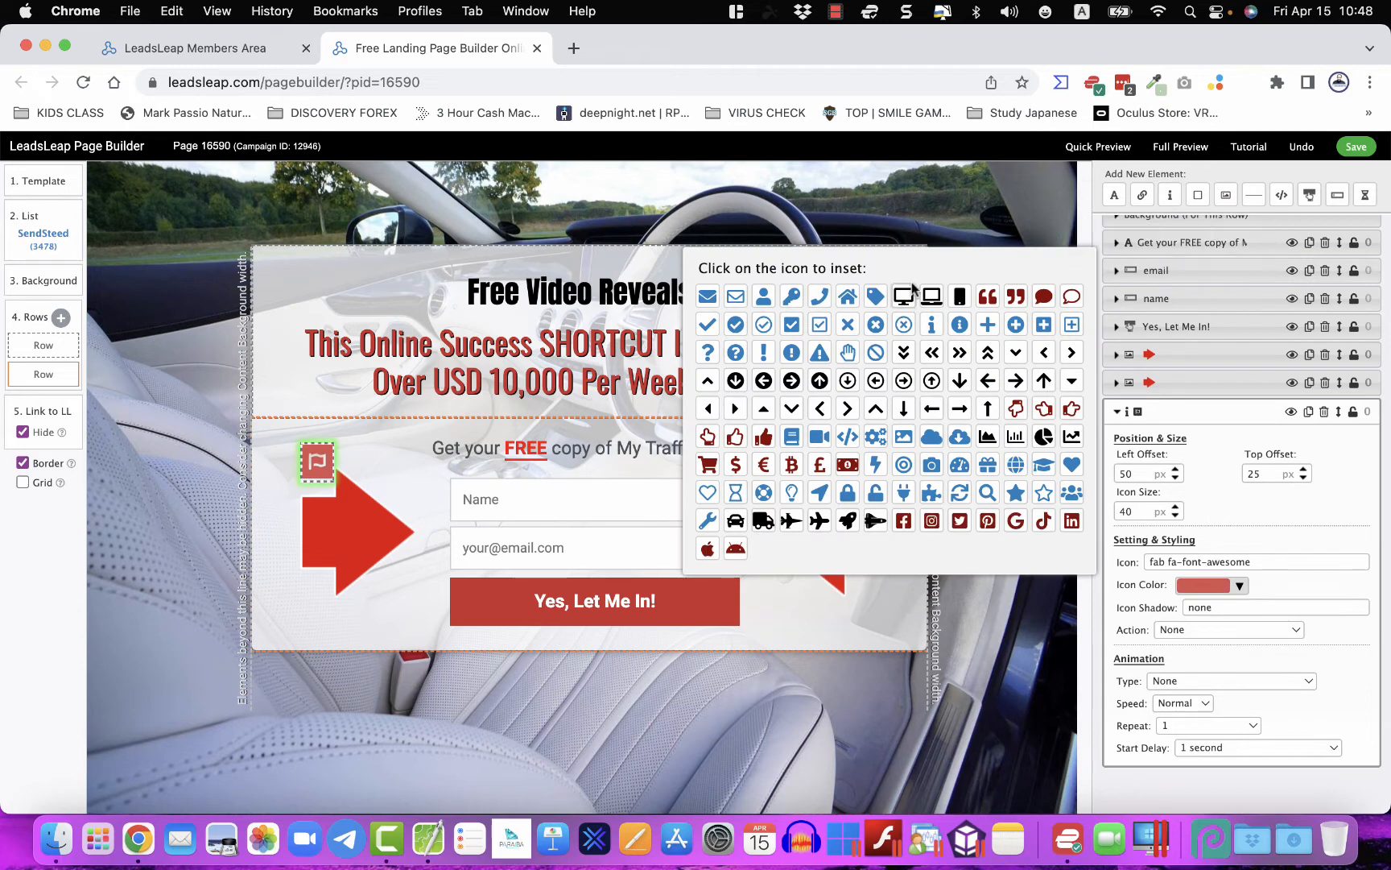
left_click(767, 301)
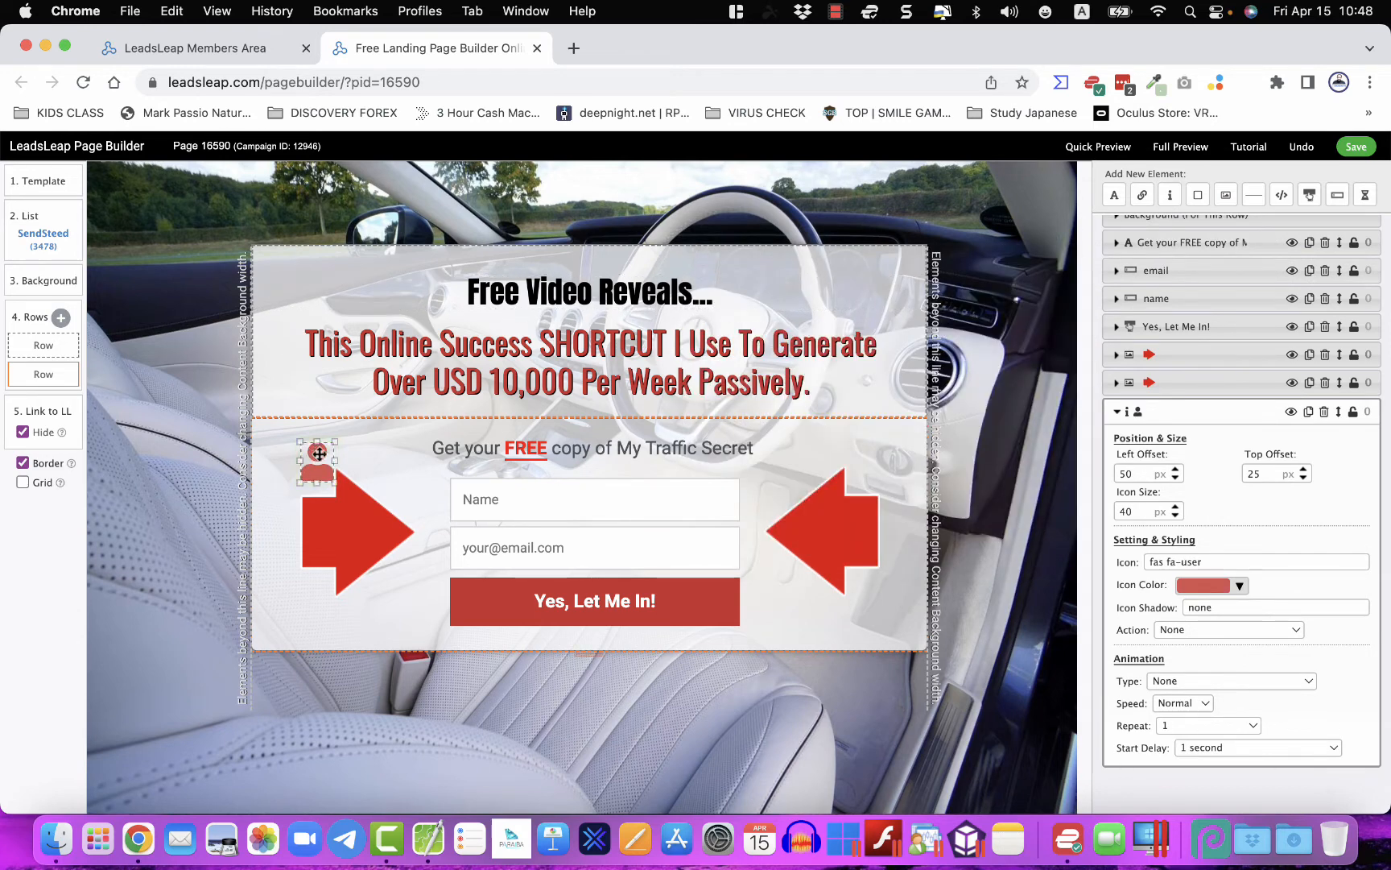
left_click_drag(319, 453, 728, 487)
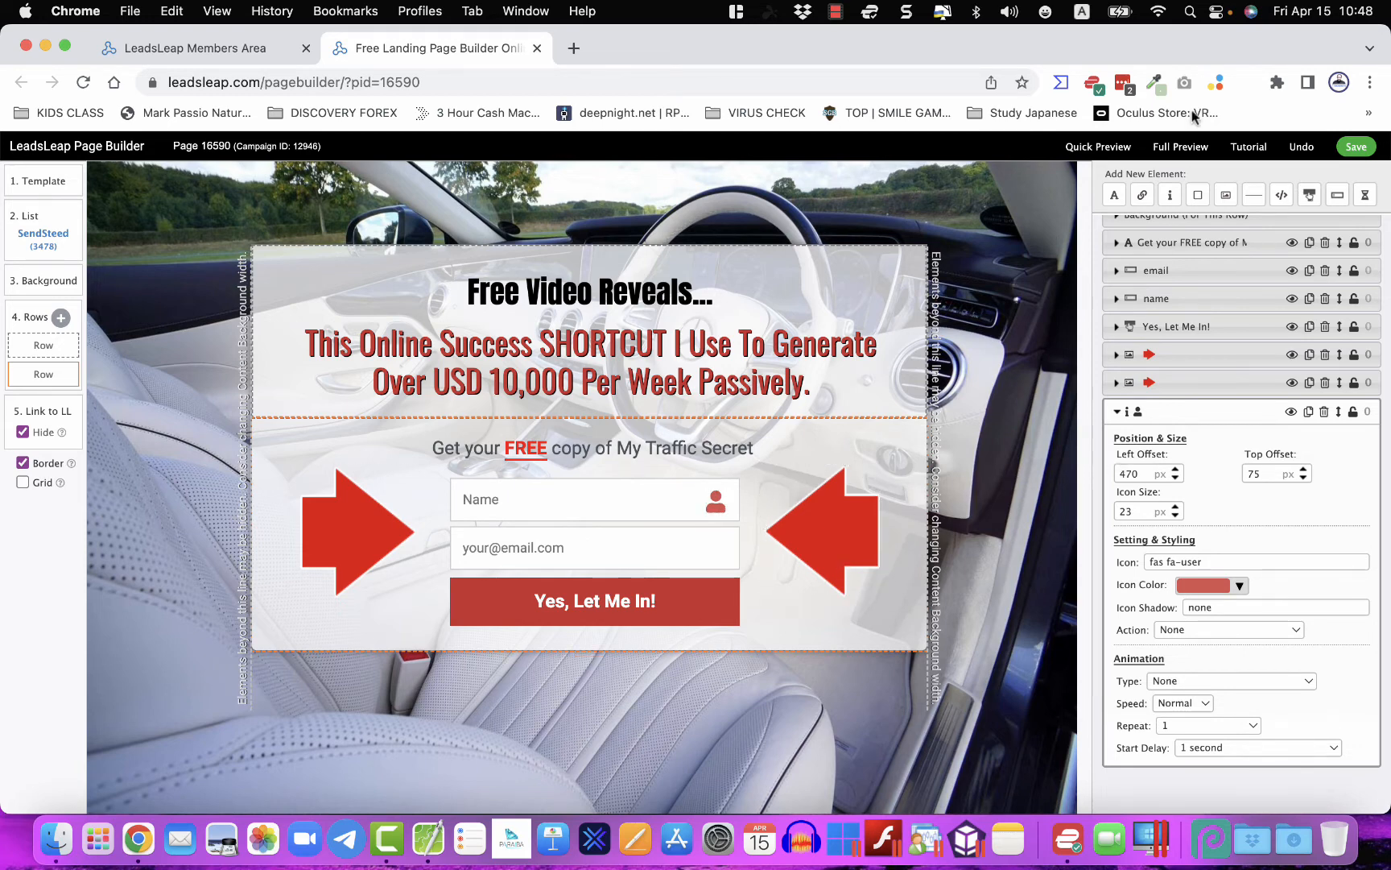
- Add an envelope icon and position it inside the email field
left_click(1170, 194)
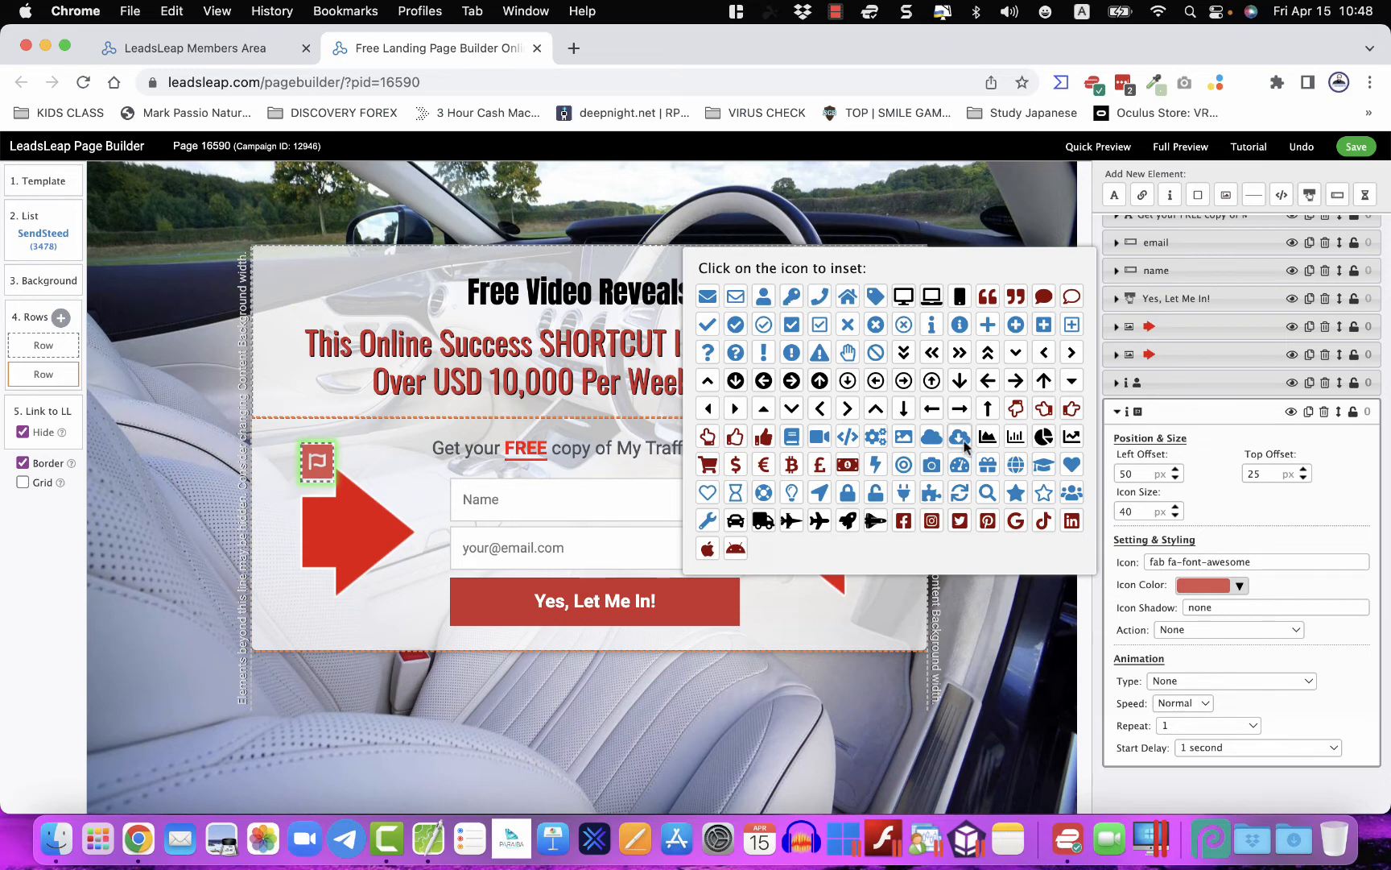
left_click(708, 297)
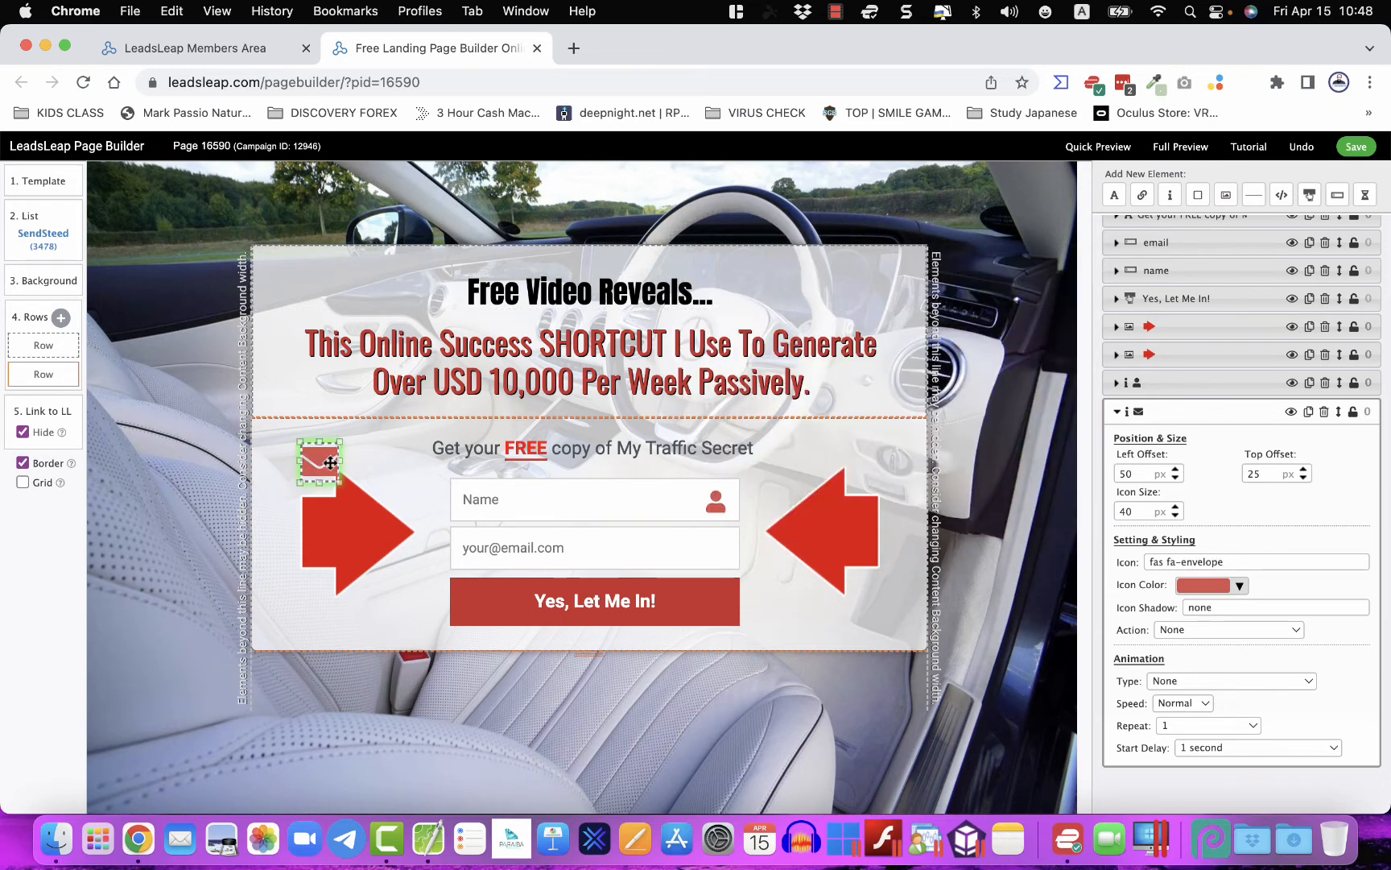
left_click_drag(330, 461, 717, 542)
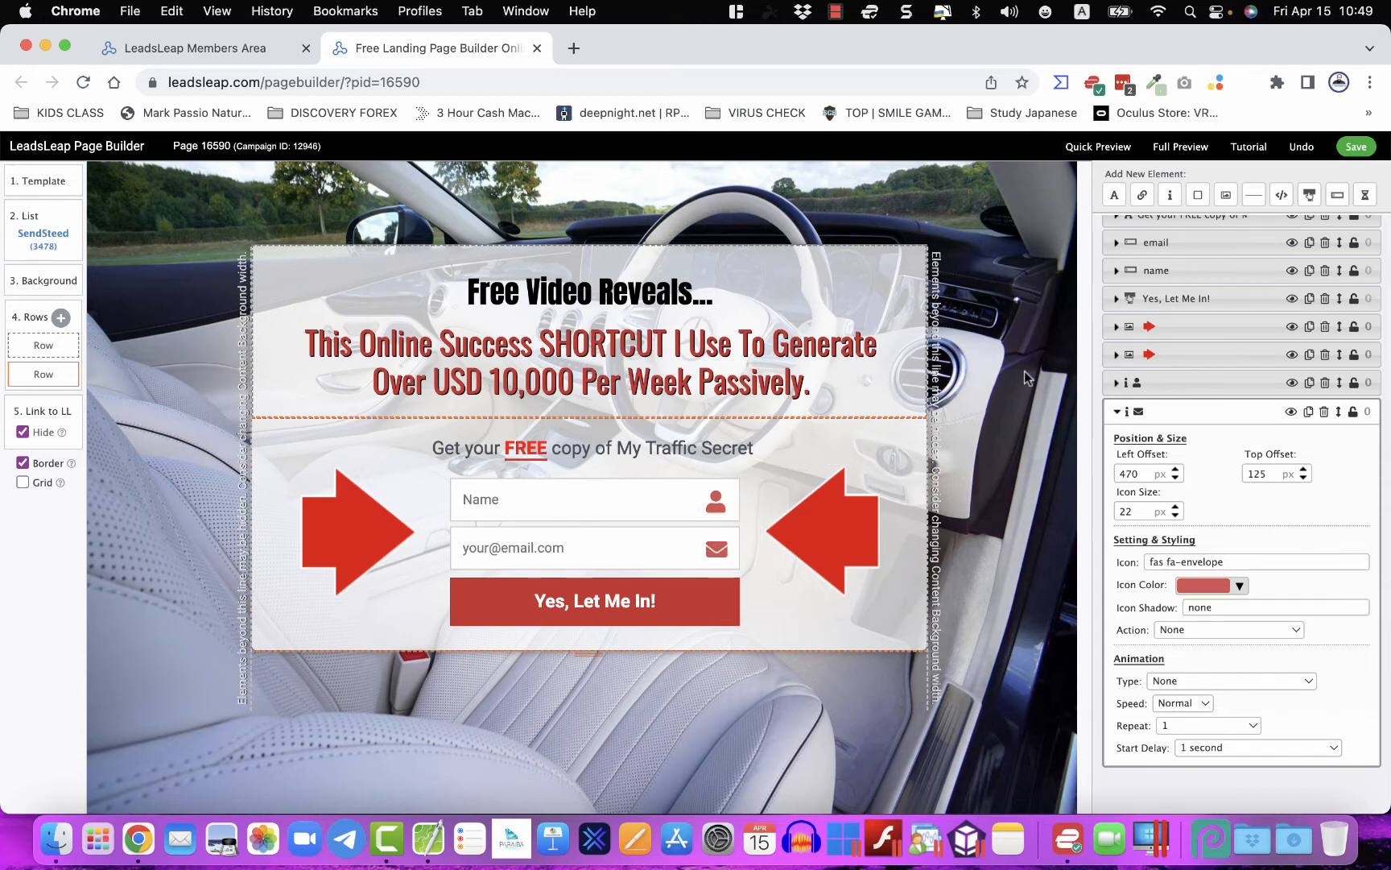
- Save the page and open its 2. List mailing list settings
left_click(1354, 146)
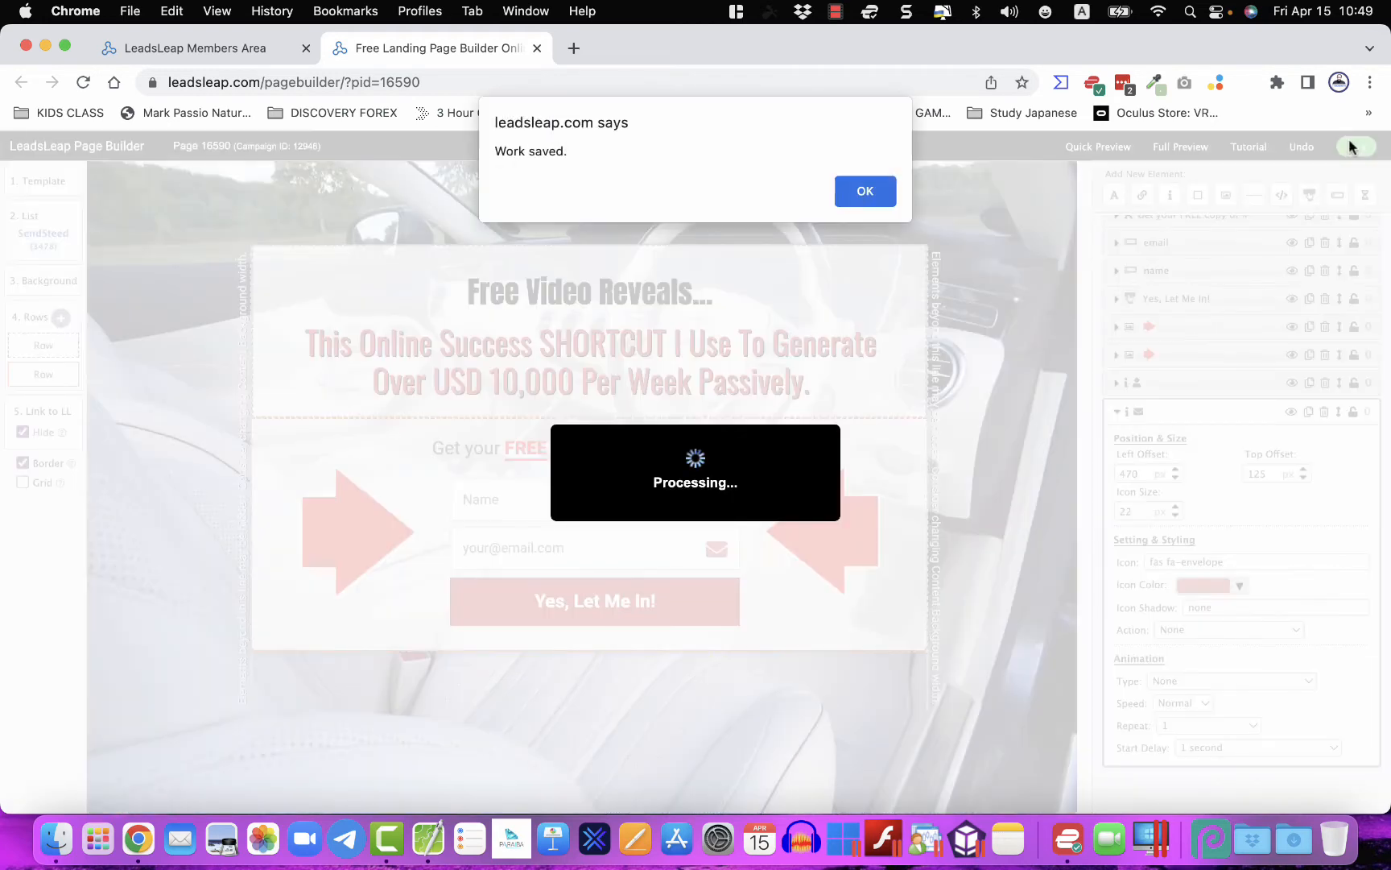
left_click(866, 191)
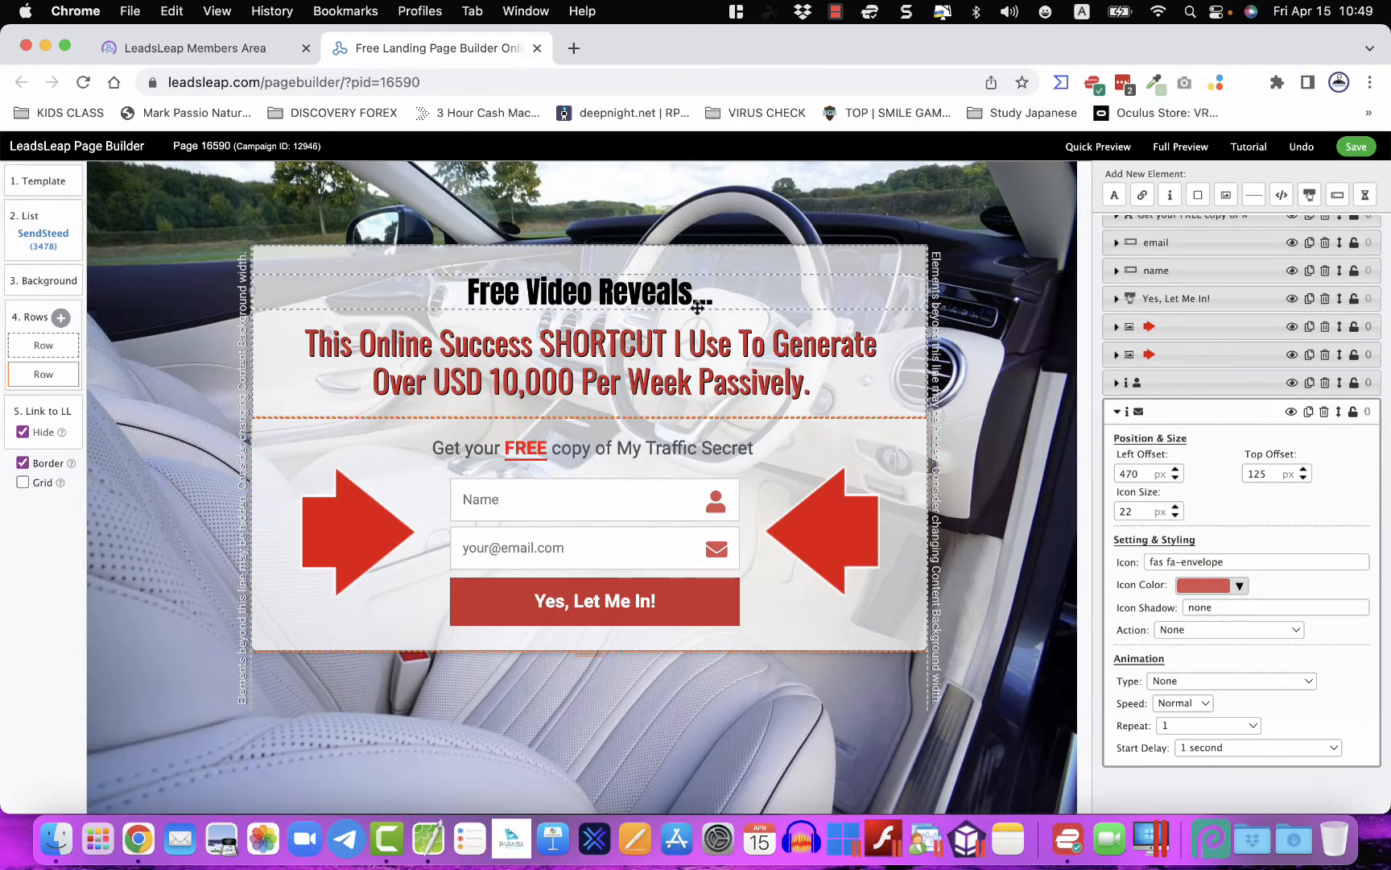
left_click(37, 240)
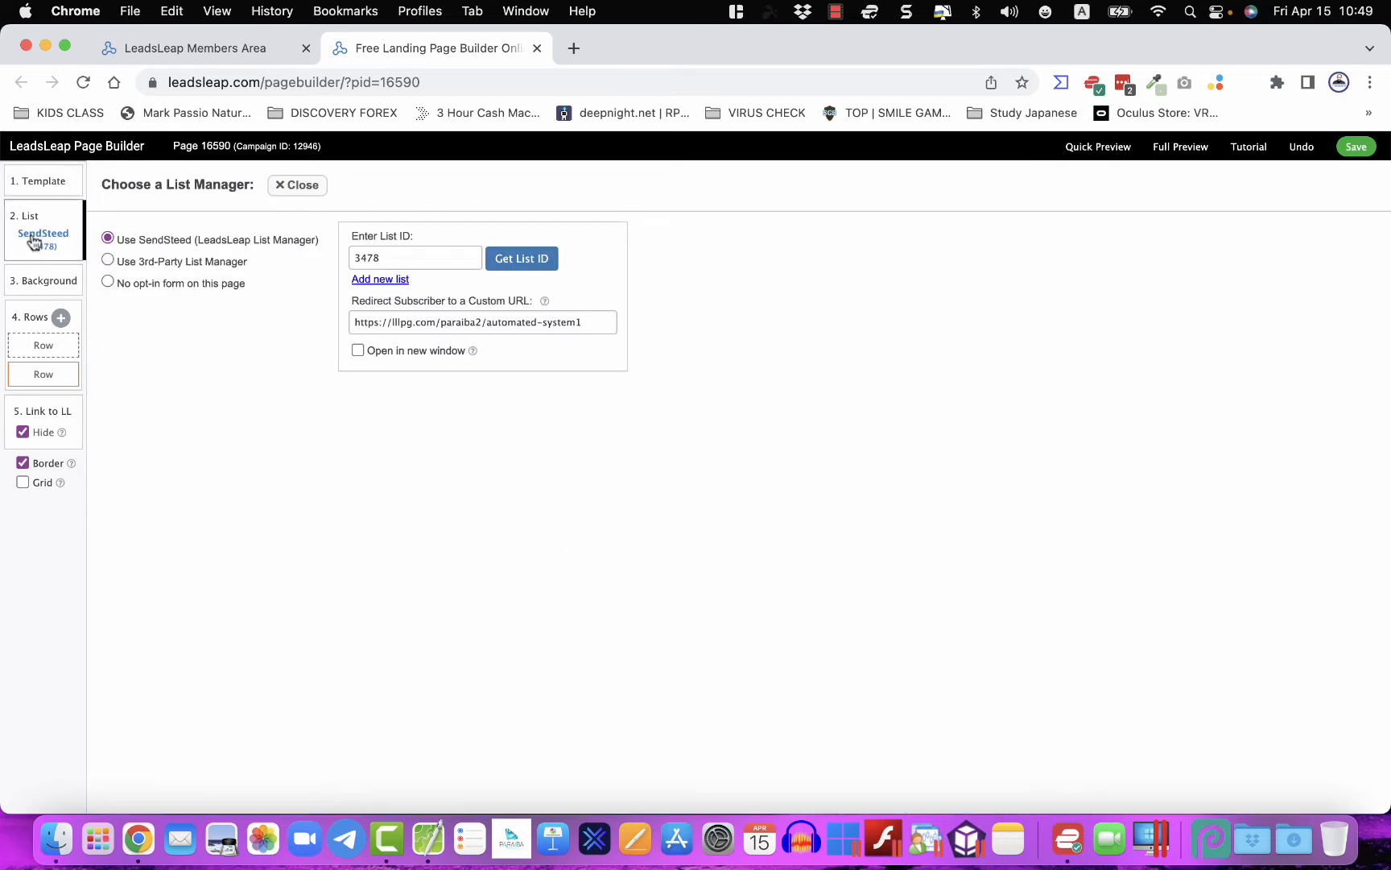
left_click(164, 50)
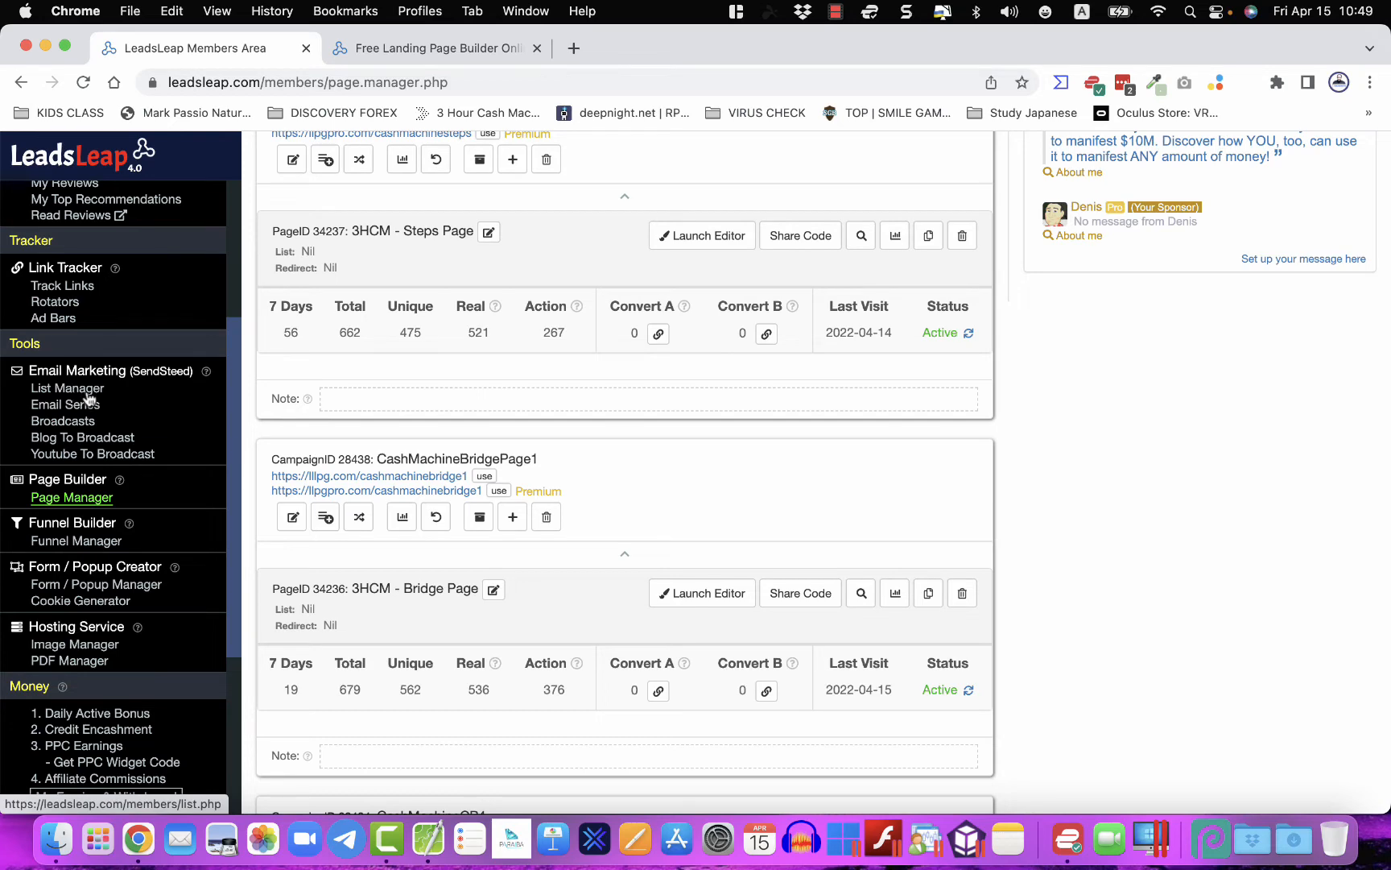
left_click(434, 49)
- Review the subscriber lists to confirm list 3478, then close the List Manager
left_click(493, 261)
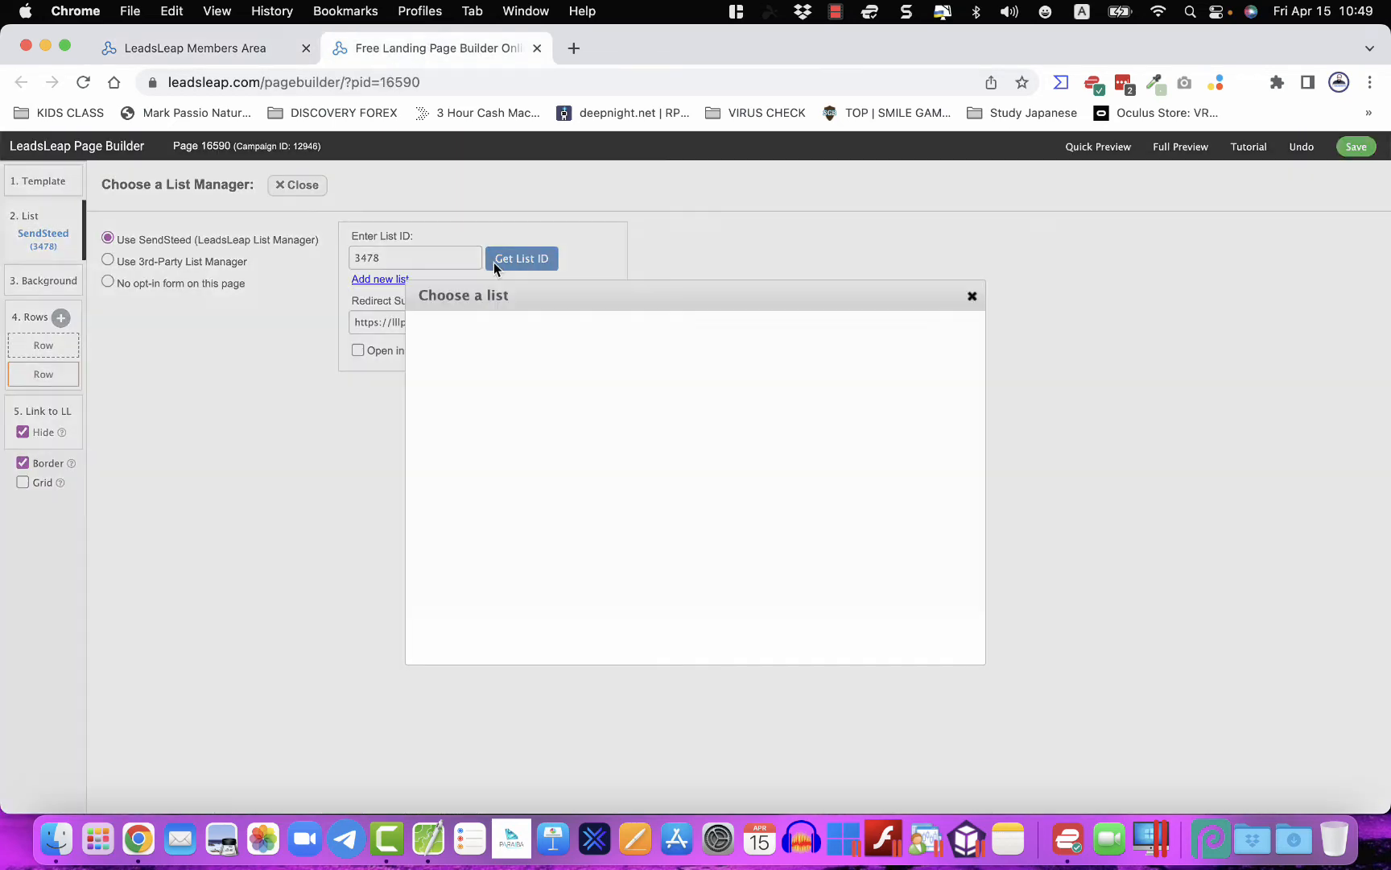
scroll(586, 491, "down", 5)
scroll(587, 495, "down", 2)
scroll(604, 503, "up", 10)
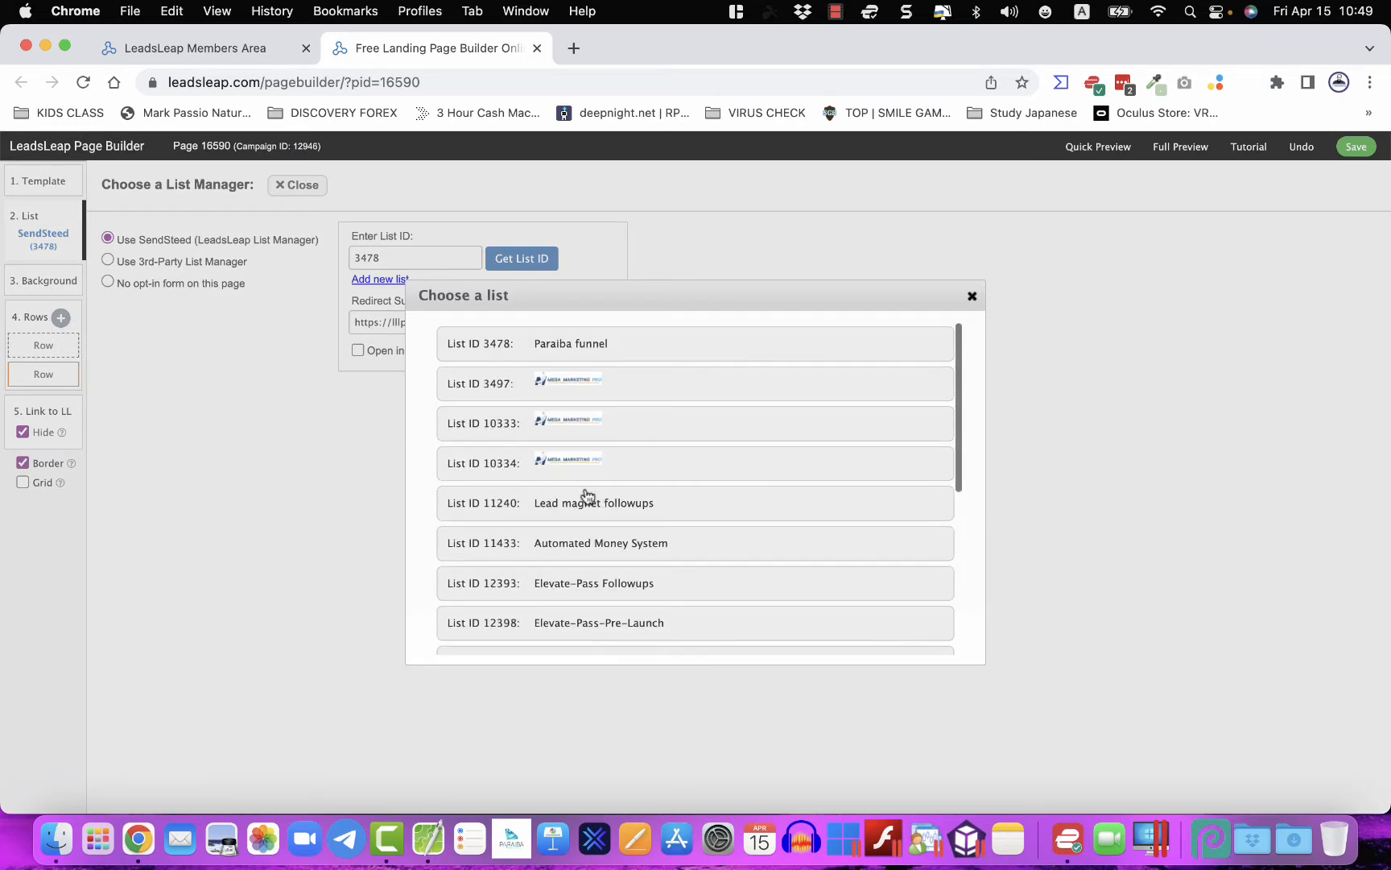
left_click(974, 297)
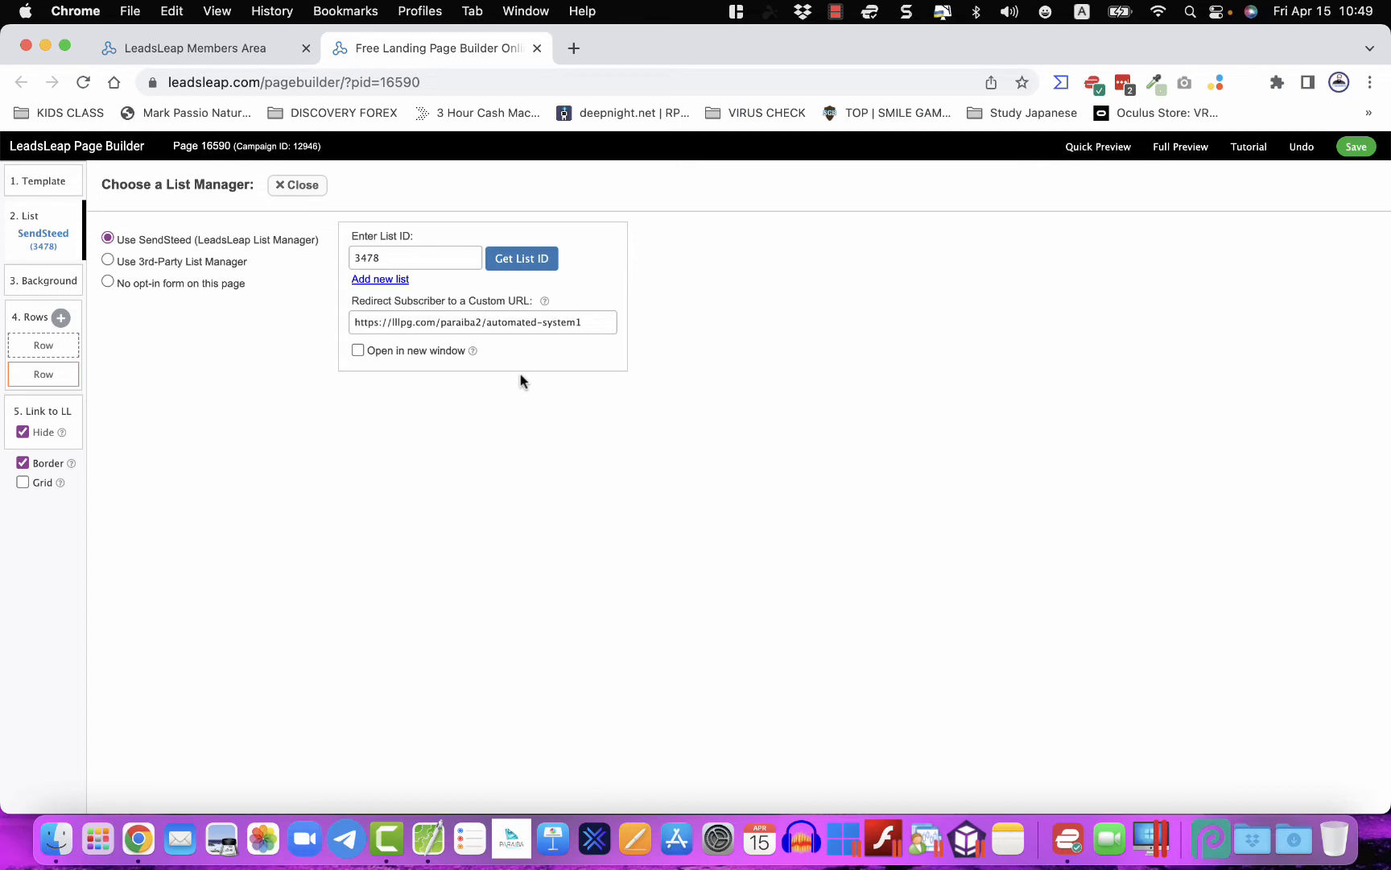
left_click_drag(356, 322, 584, 331)
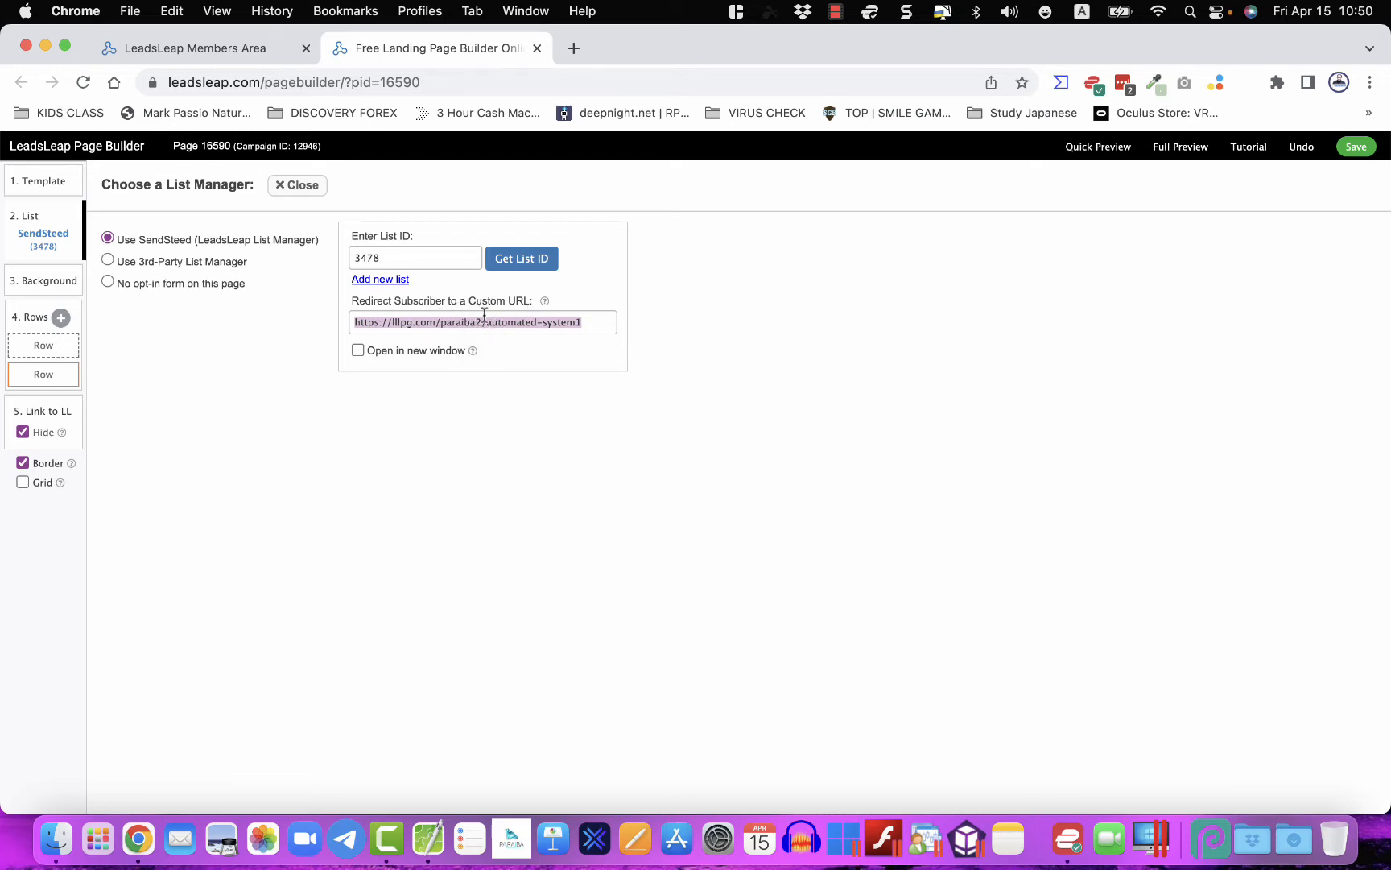
left_click(297, 187)
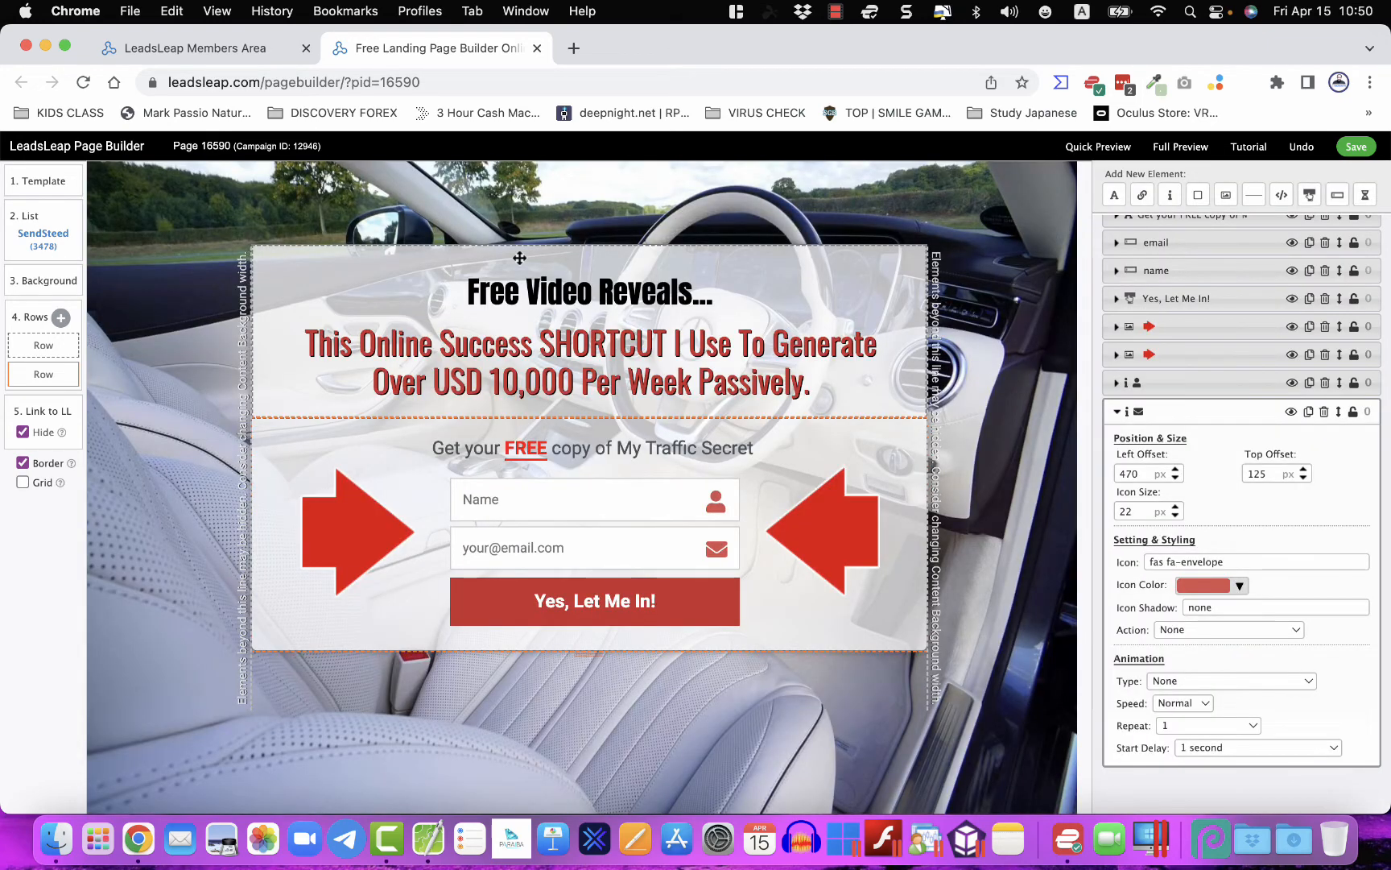
- Save the page and extend the form row's bottom edge well below the signup button
left_click(1357, 150)
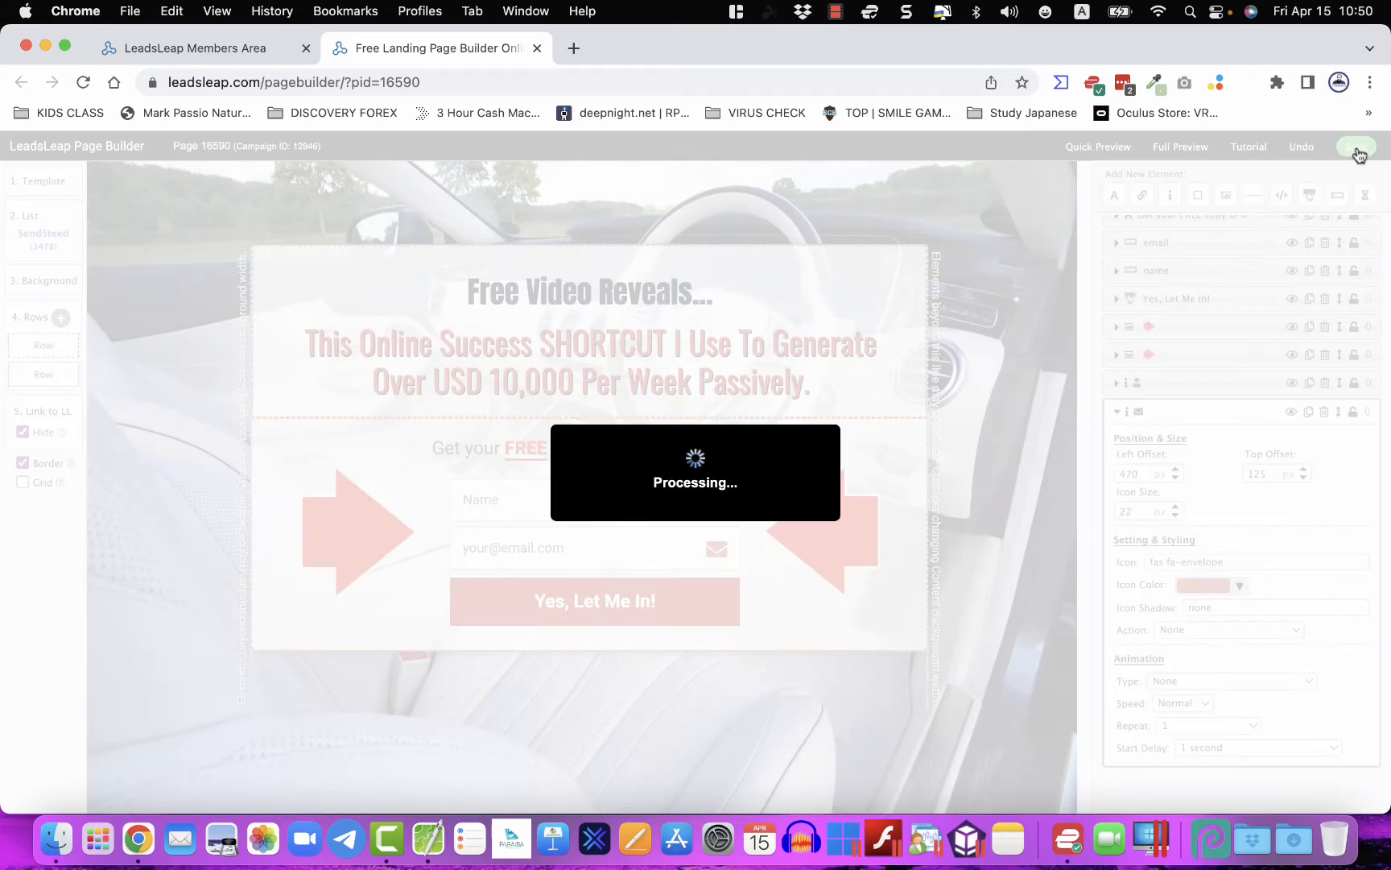
left_click(863, 192)
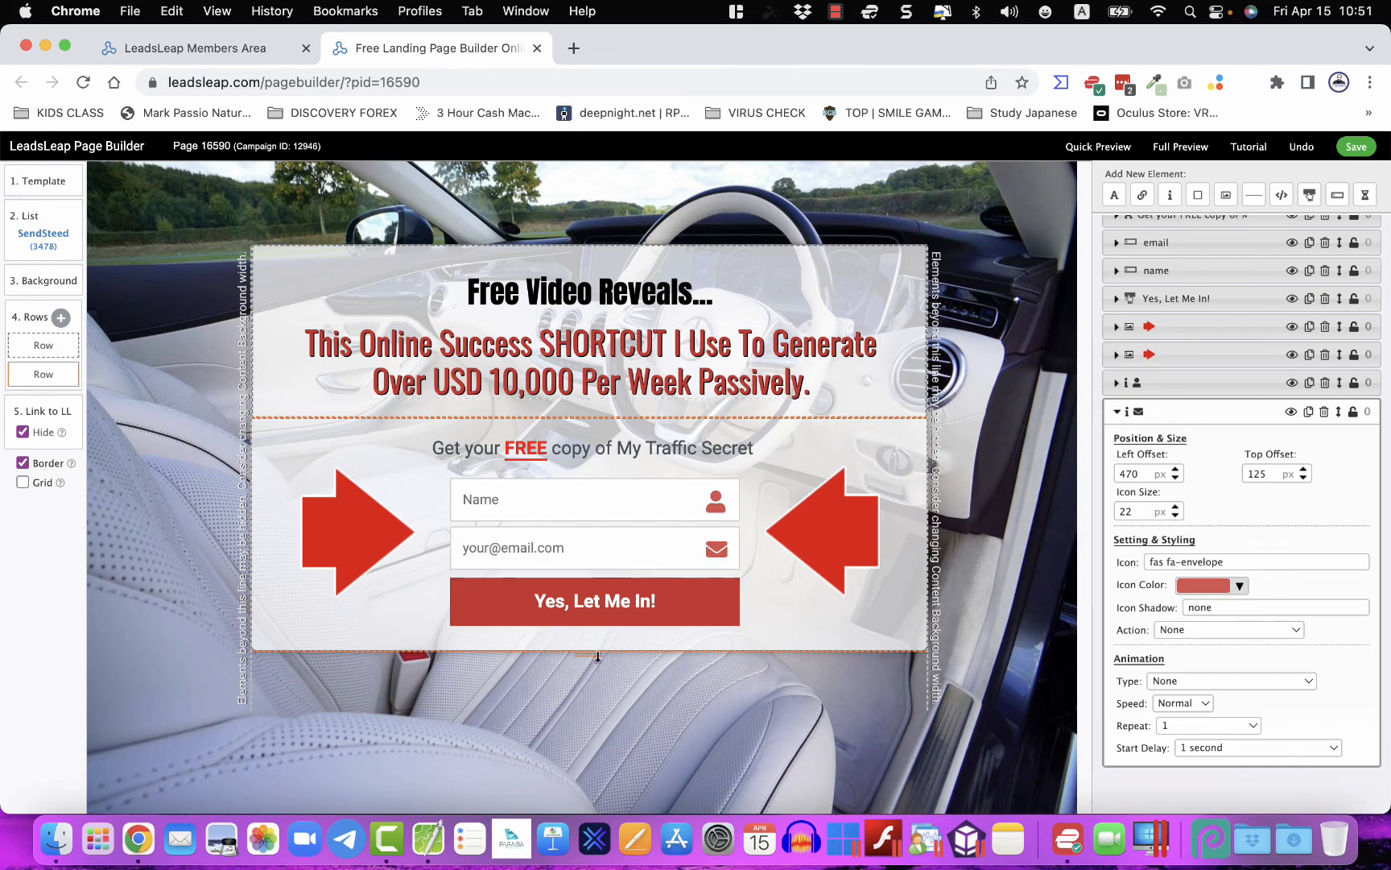
left_click_drag(591, 652, 589, 767)
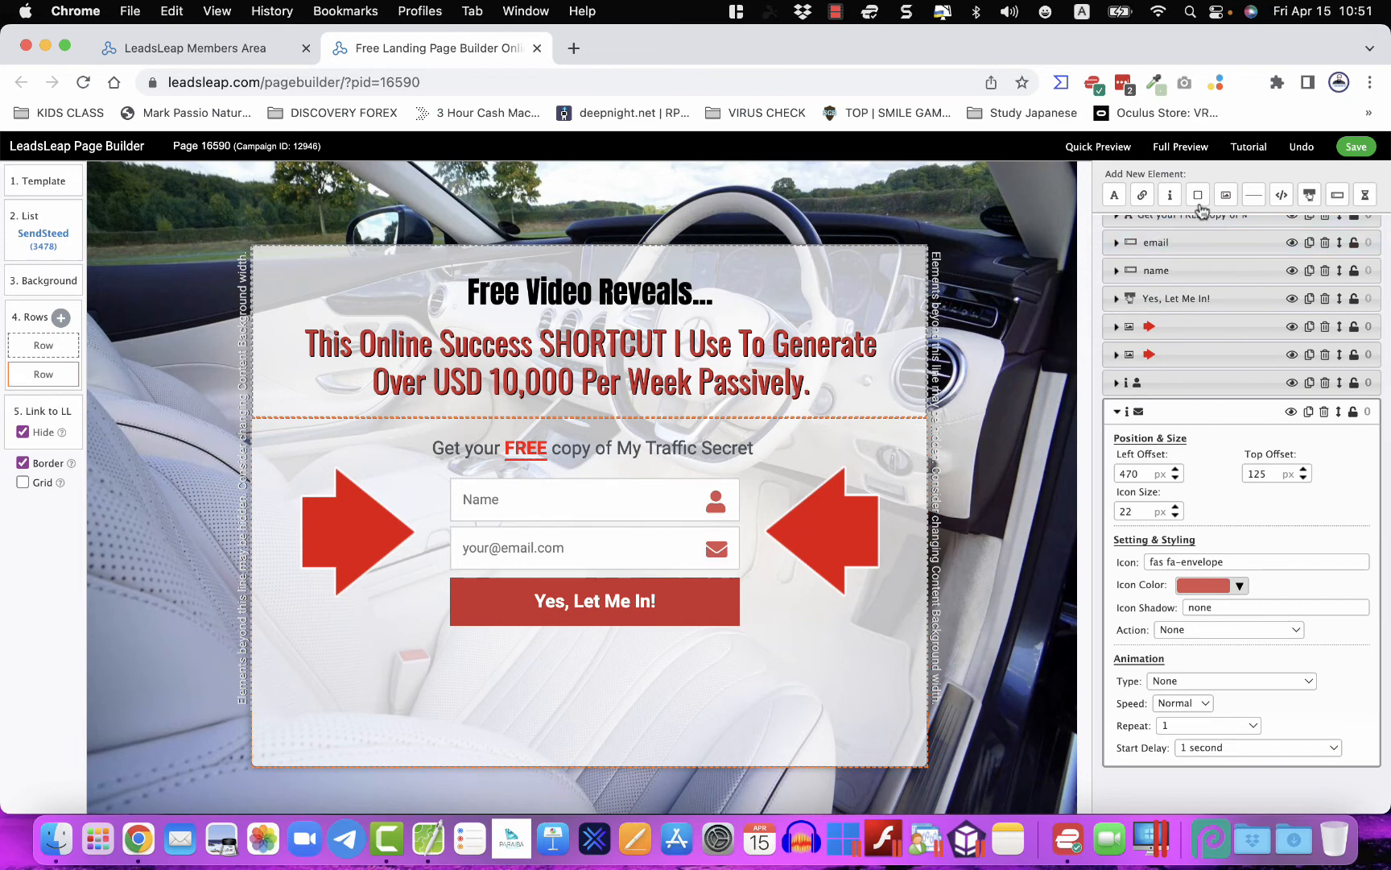
- Add an Image element using the author photo from My Gallery, set to Resize To Show All
left_click(1226, 194)
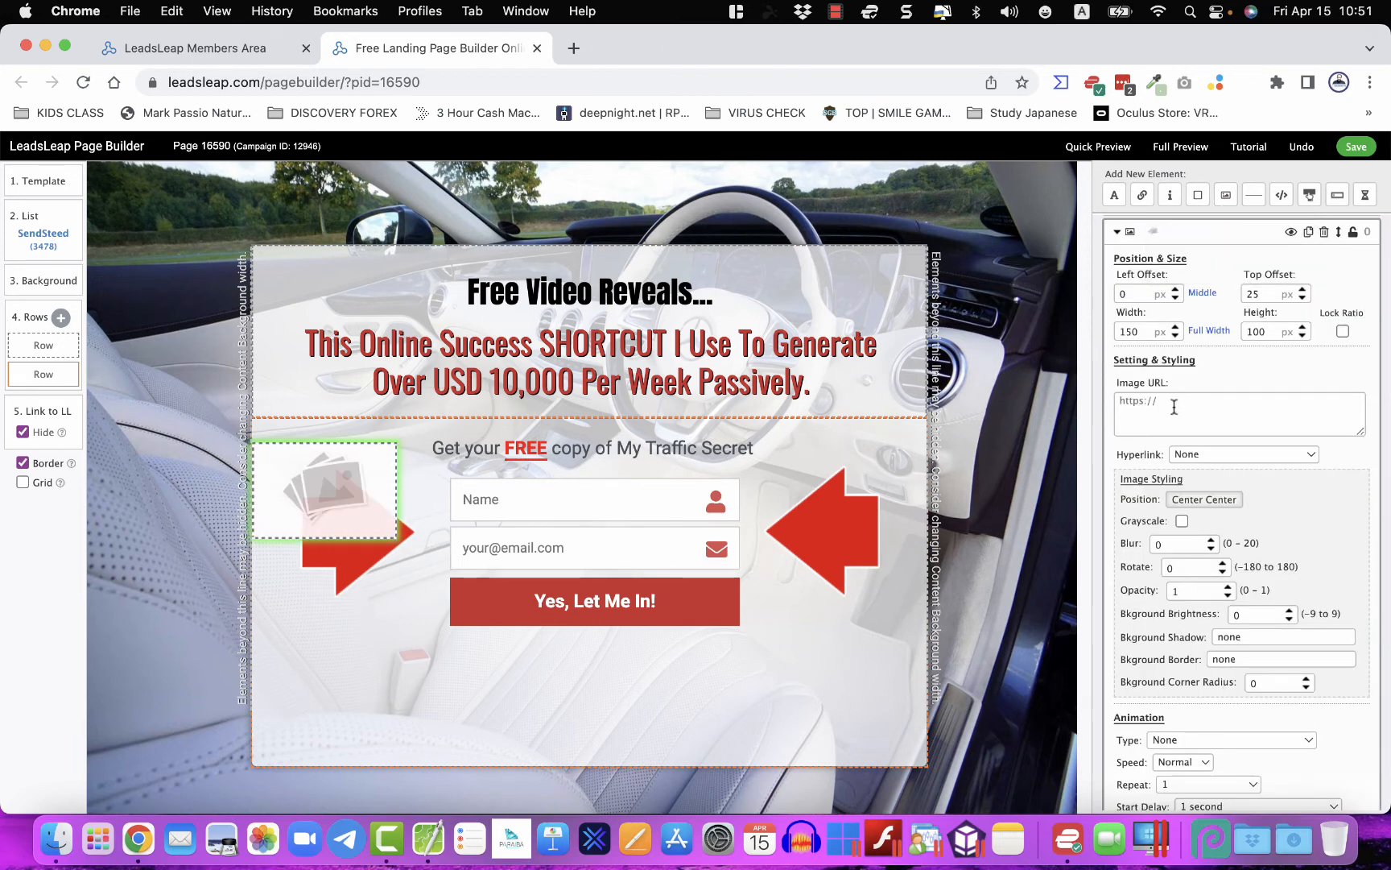
left_click(1173, 406)
left_click(955, 249)
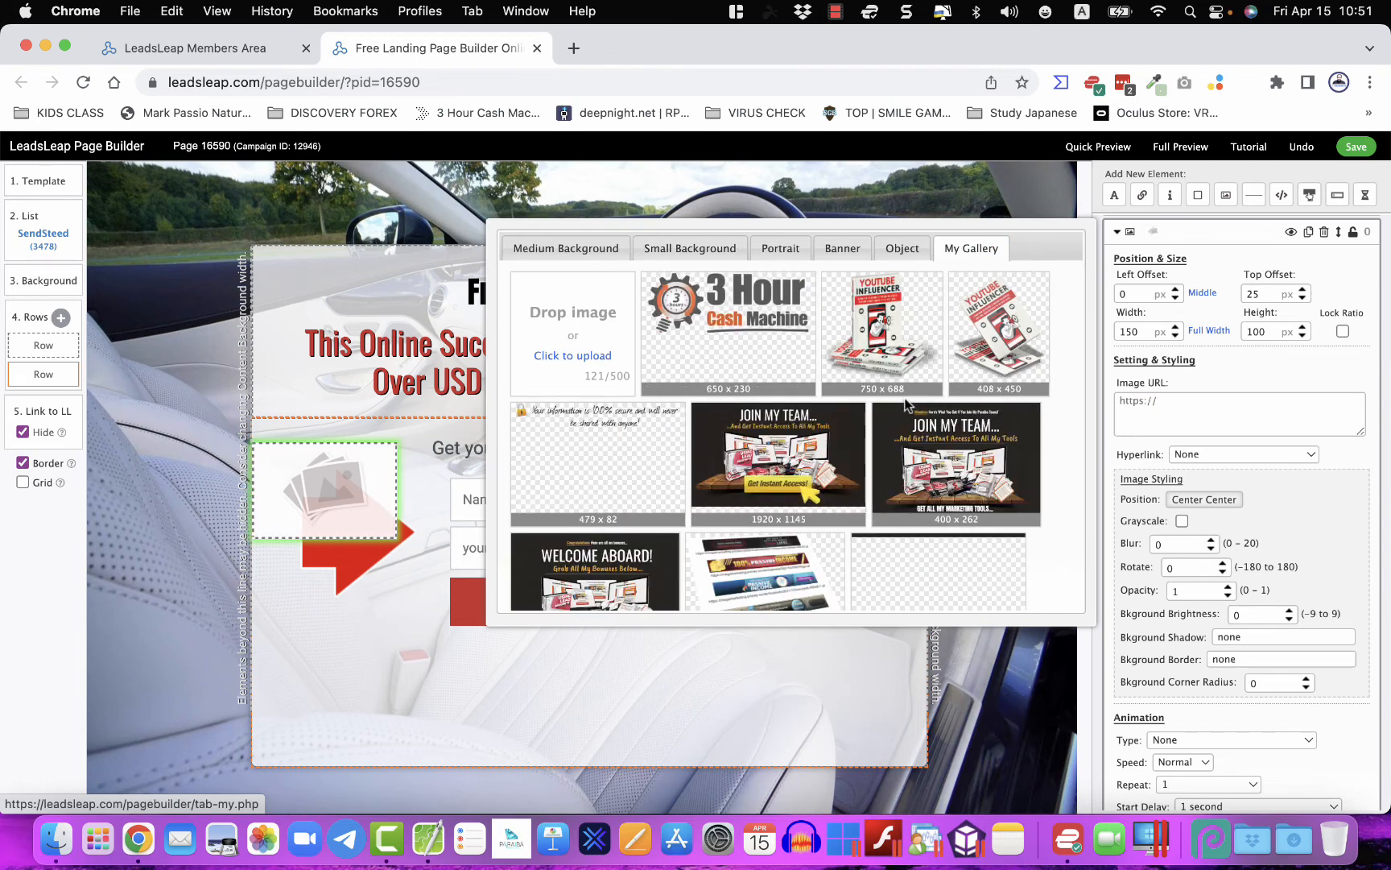
scroll(837, 413, "down", 5)
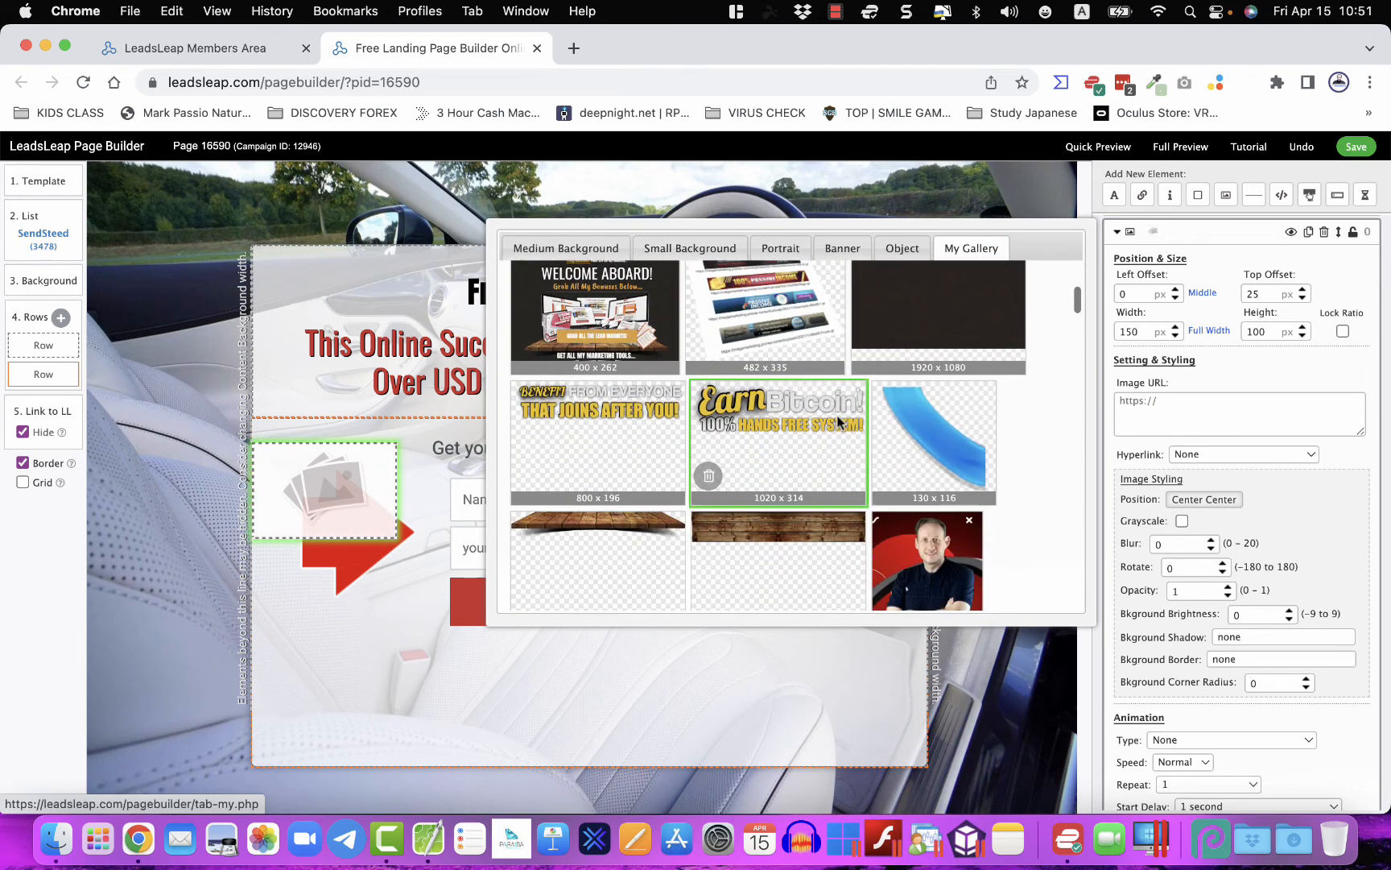
scroll(837, 422, "down", 3)
left_click(926, 475)
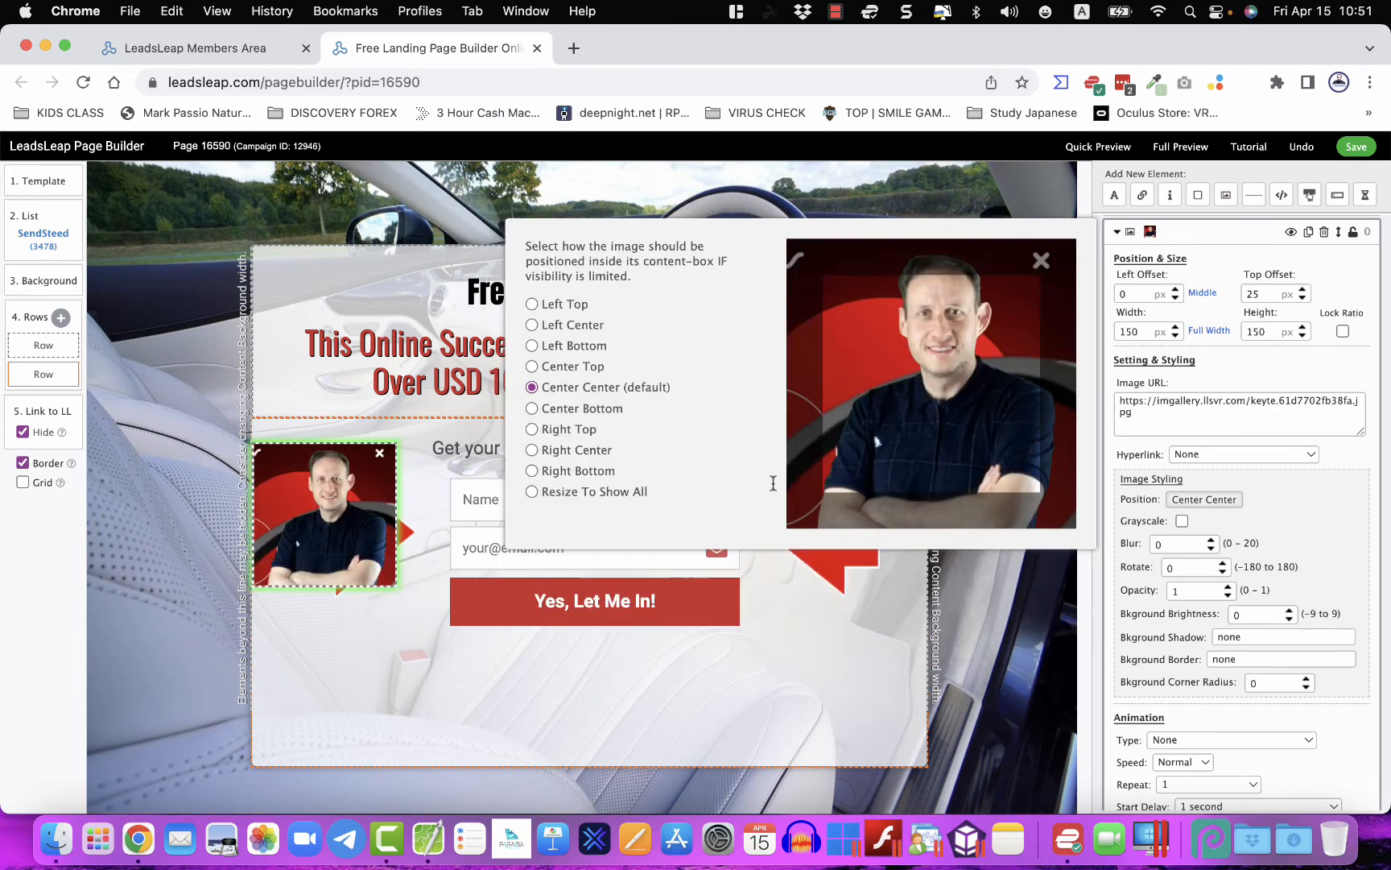
left_click(532, 491)
- Place the photo under the signup button, trim the row beneath it, and centre it
left_click_drag(288, 548, 531, 727)
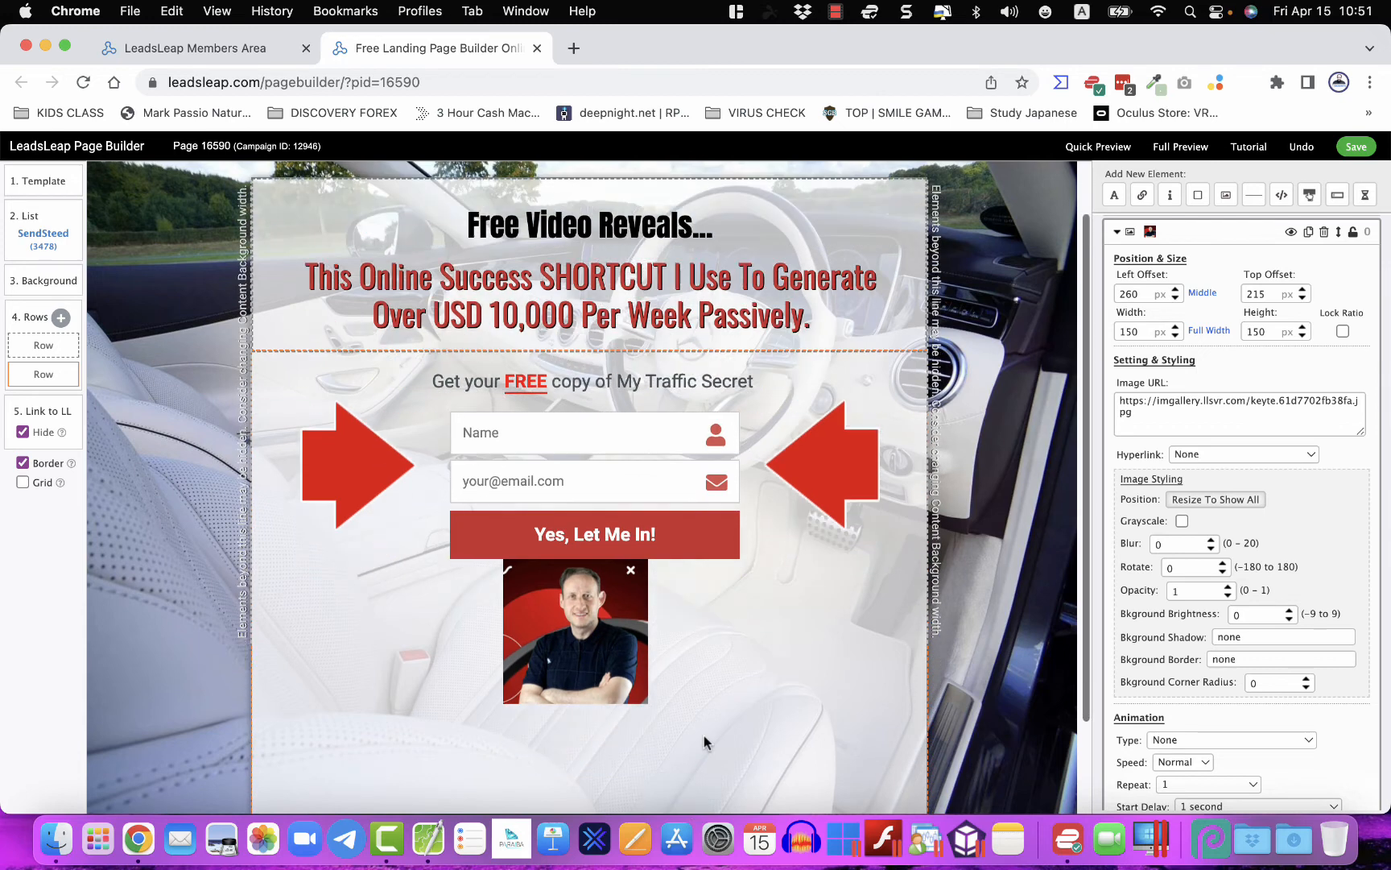
scroll(703, 735, "down", 3)
left_click_drag(603, 562, 604, 632)
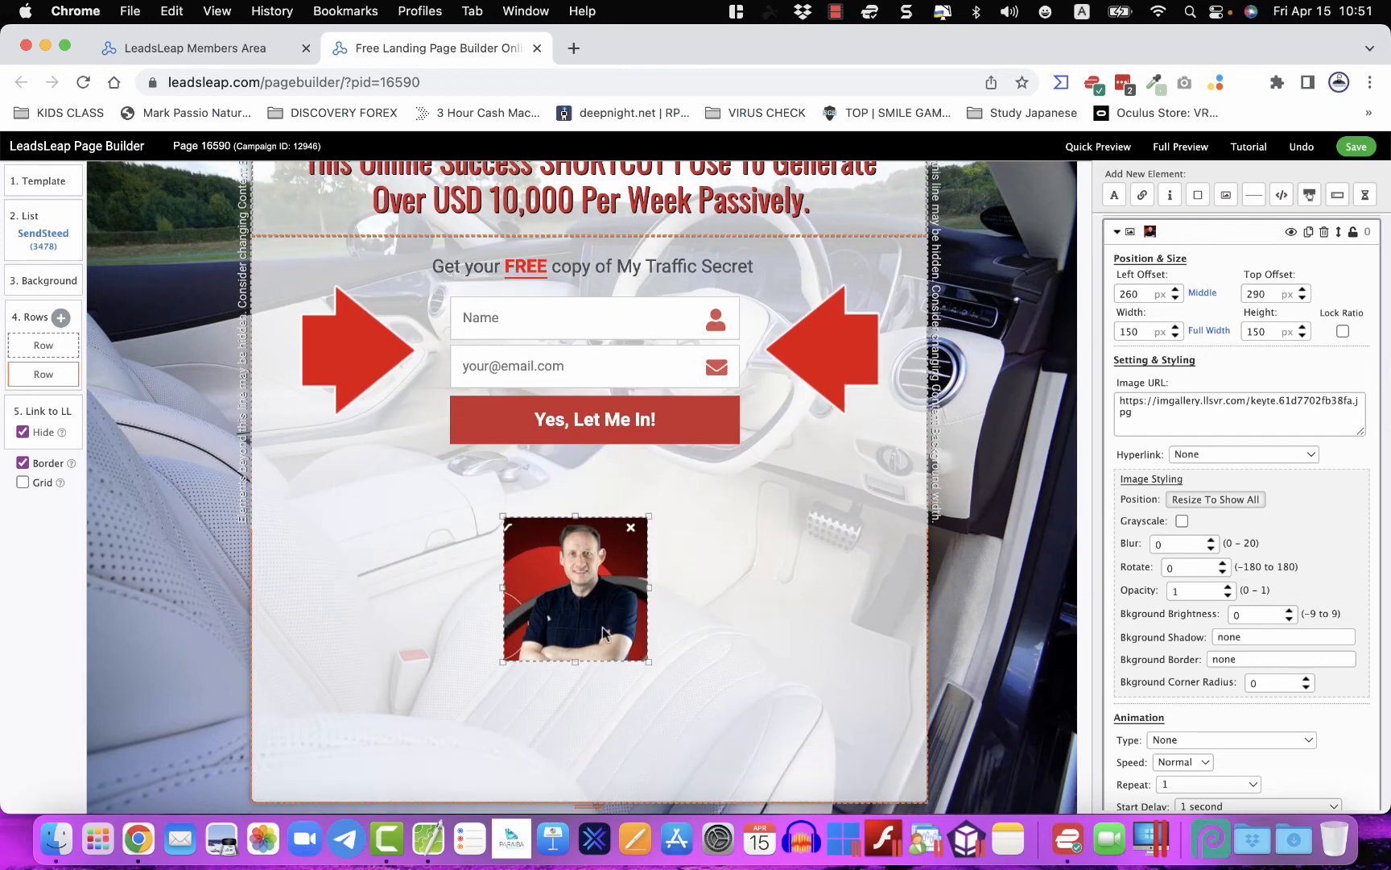
left_click_drag(585, 804, 586, 728)
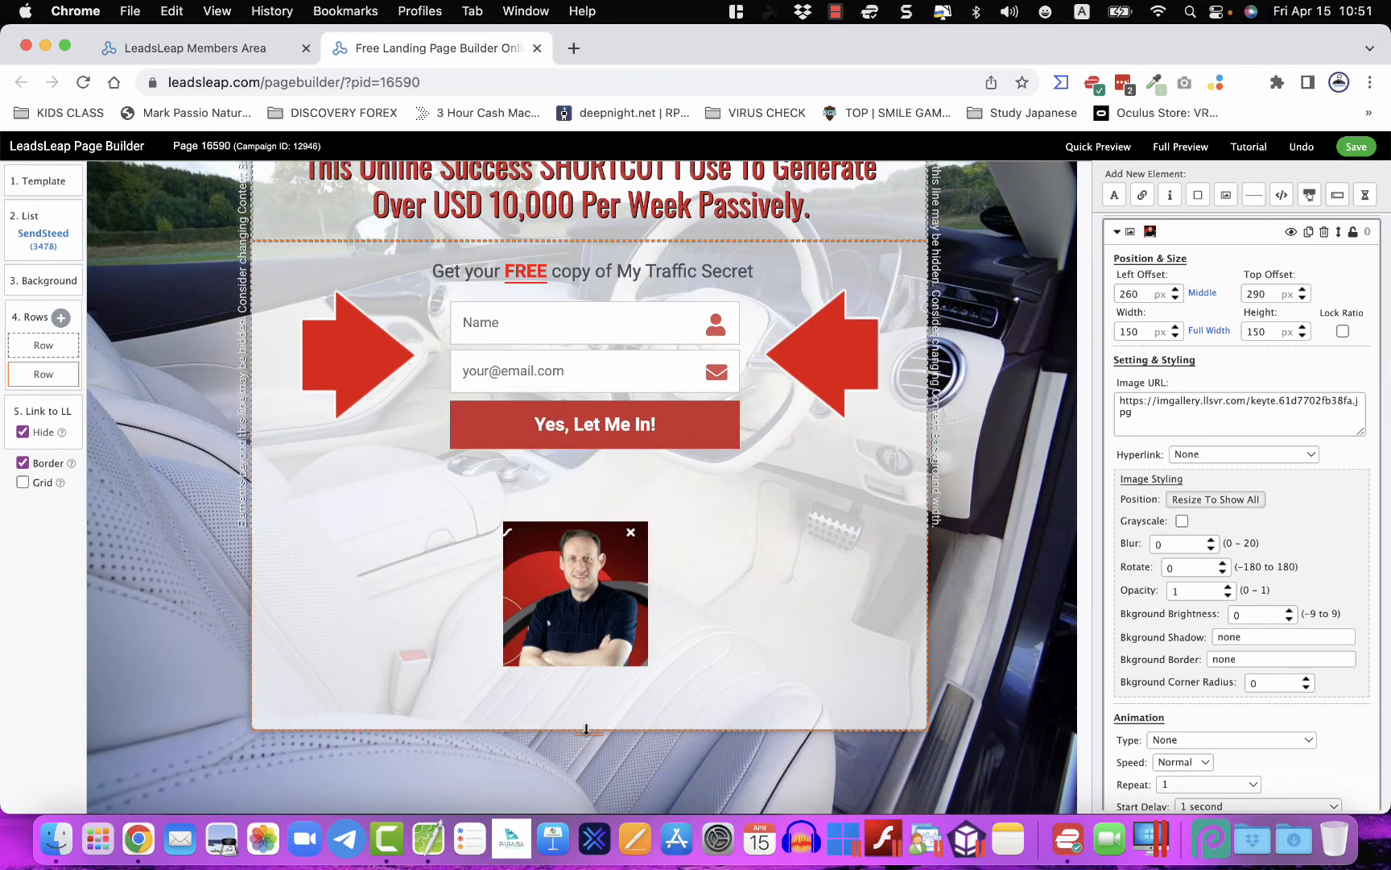
left_click(583, 605)
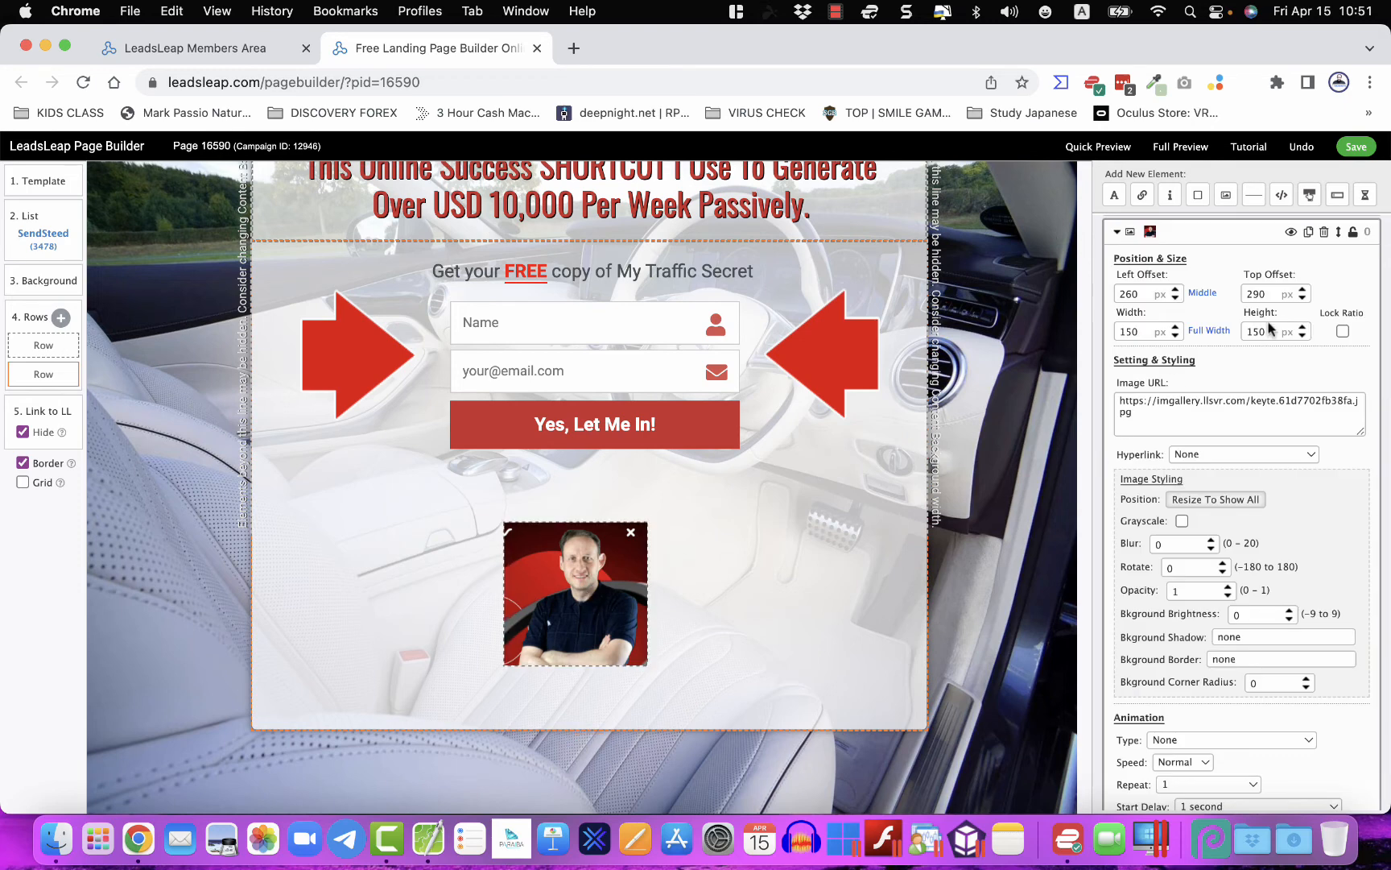
left_click(1202, 294)
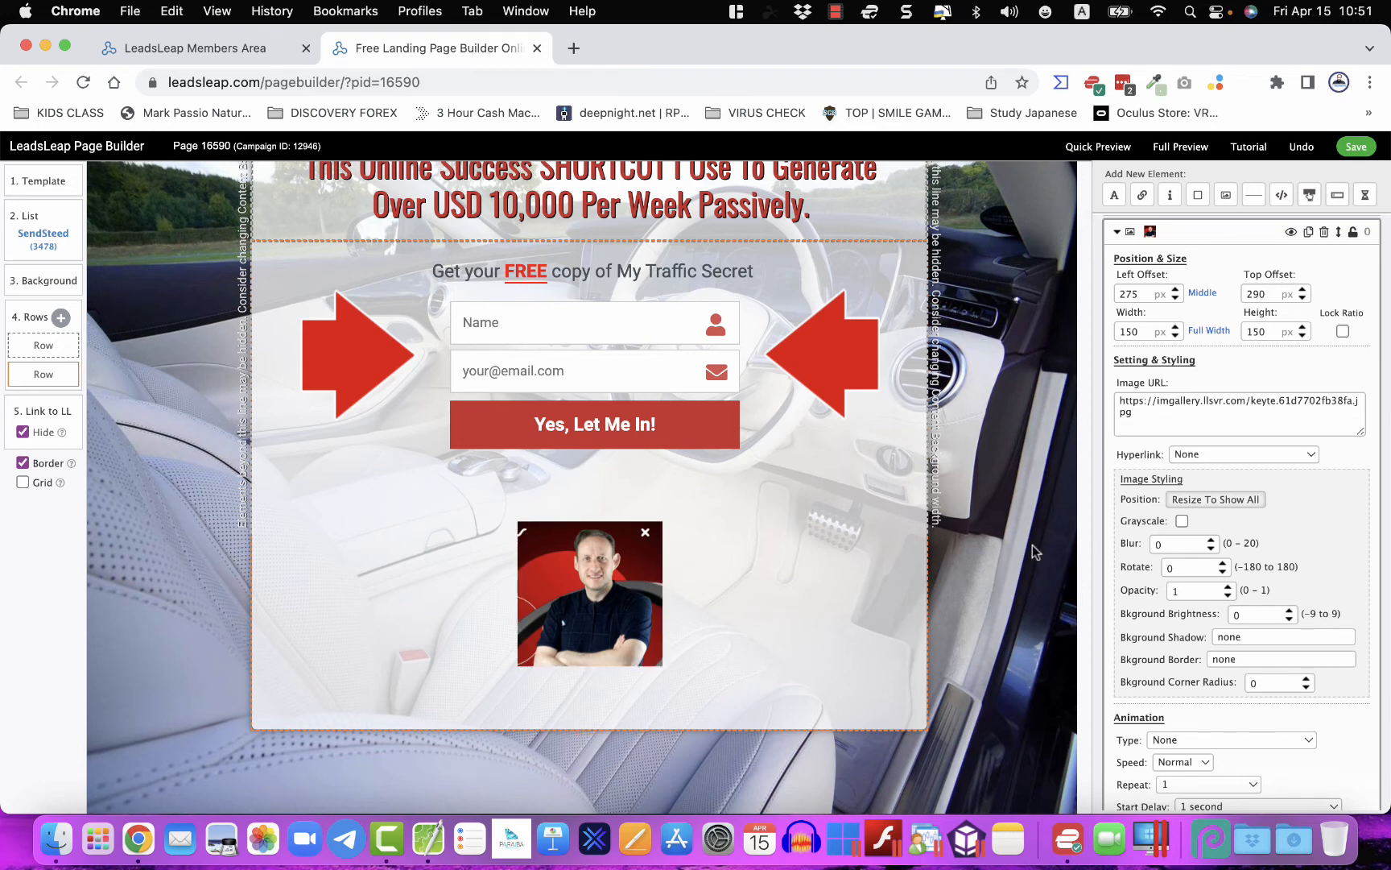
- Round the author photo's corners to 14
scroll(1152, 625, "down", 2)
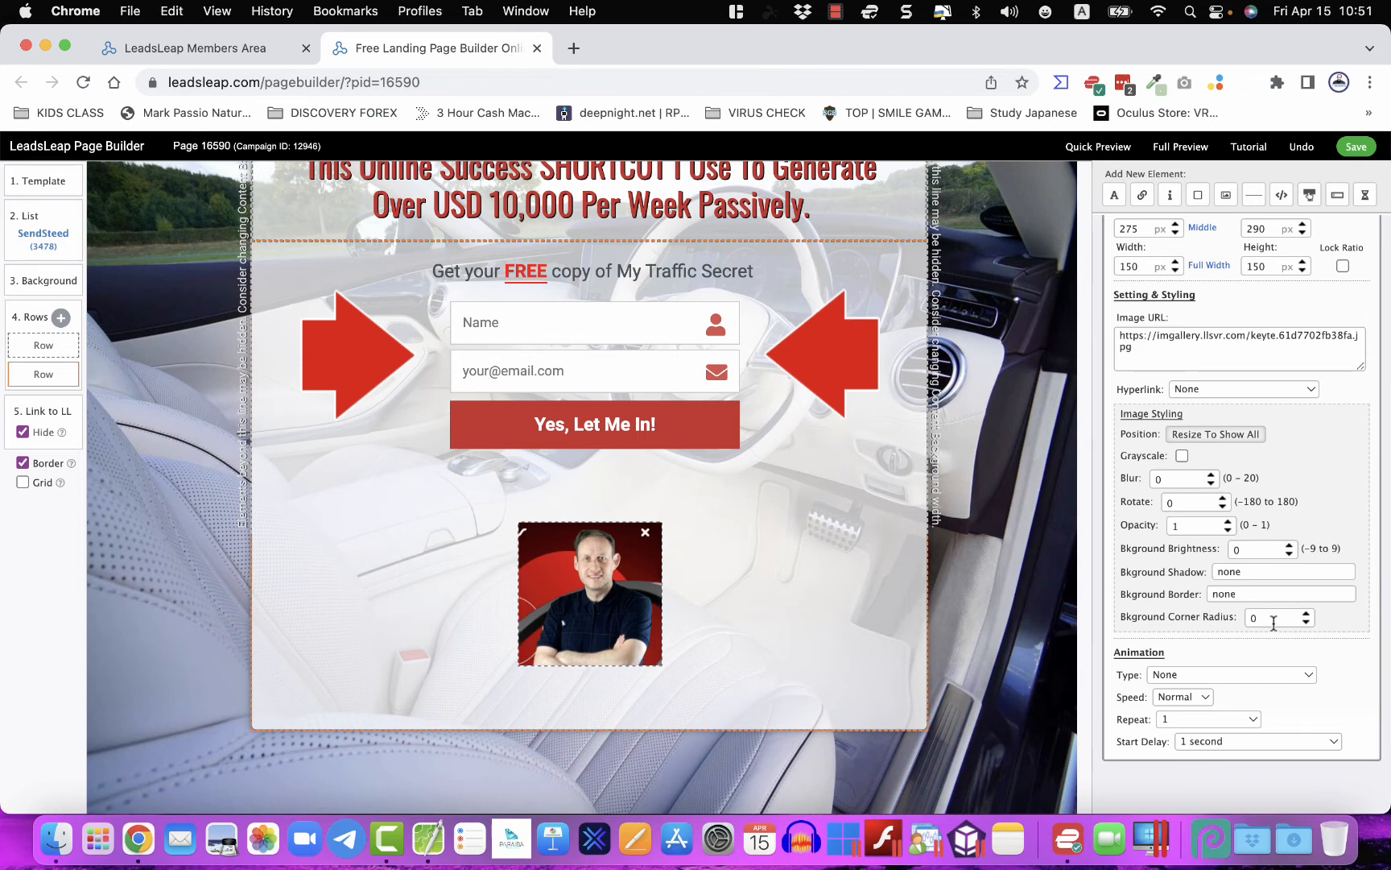
left_click(1305, 613)
left_click(1306, 613)
left_click(1306, 613)
left_click(1305, 614)
left_click(1306, 614)
left_click(1306, 613)
left_click(1305, 613)
left_click(1306, 614)
left_click(1305, 613)
left_click(1306, 614)
left_click(1306, 614)
left_click(1306, 613)
left_click(1305, 614)
left_click(1306, 614)
- Frame the photo with a 3 px white border
left_click(1240, 592)
left_click(1290, 545)
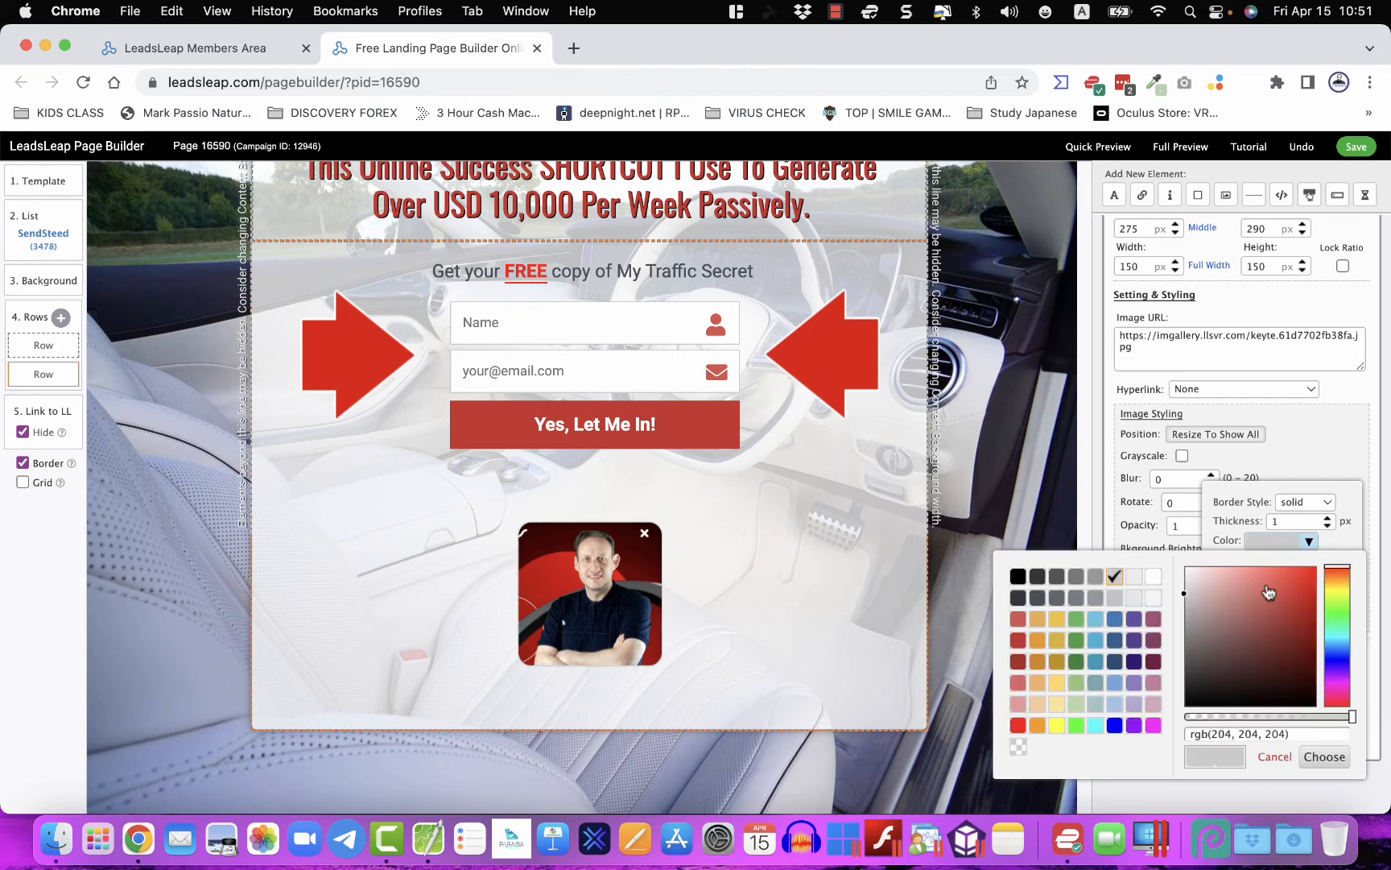
left_click_drag(1269, 593, 1326, 569)
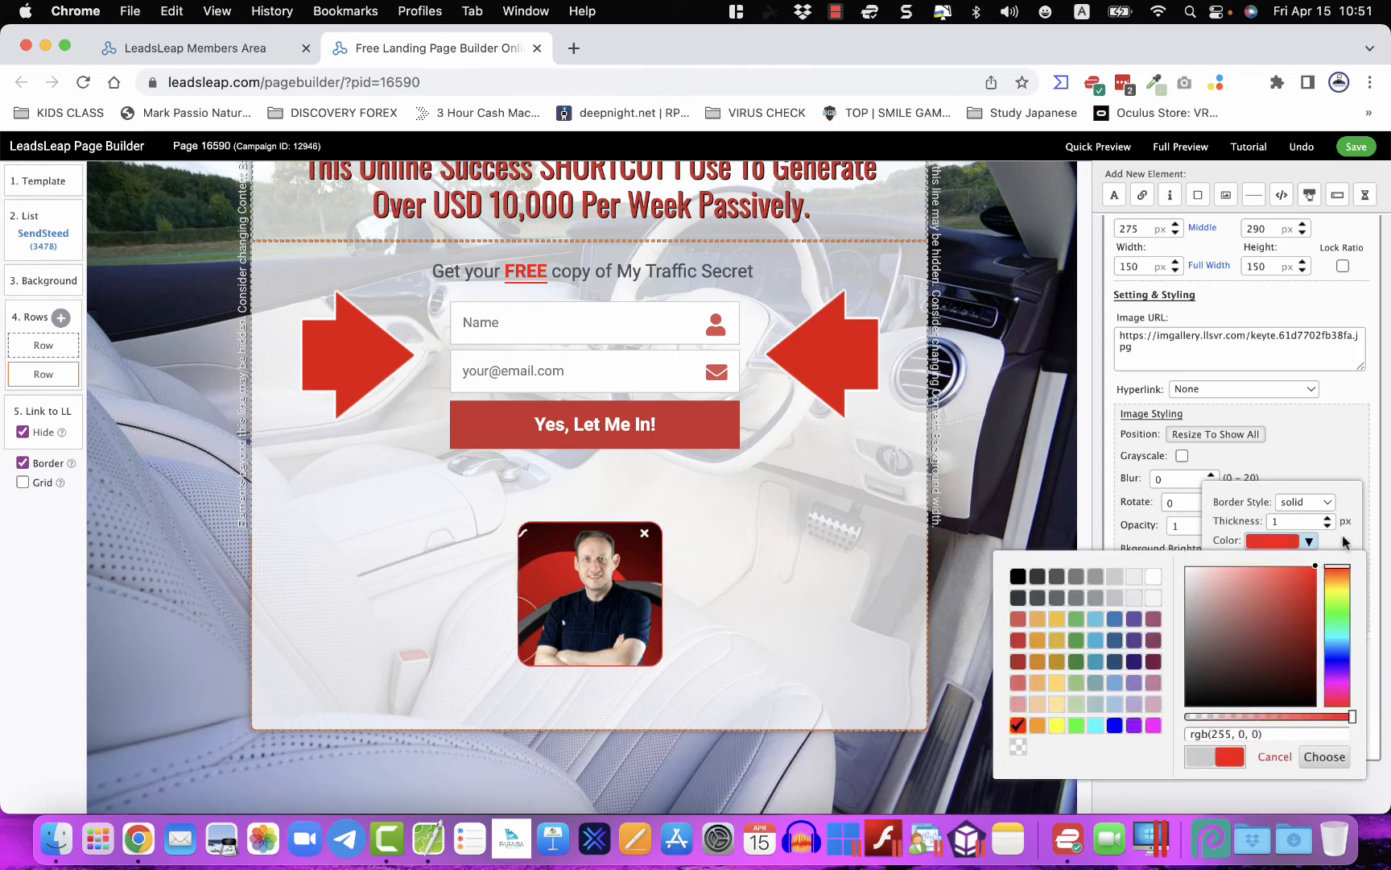
left_click(1327, 517)
left_click(1327, 518)
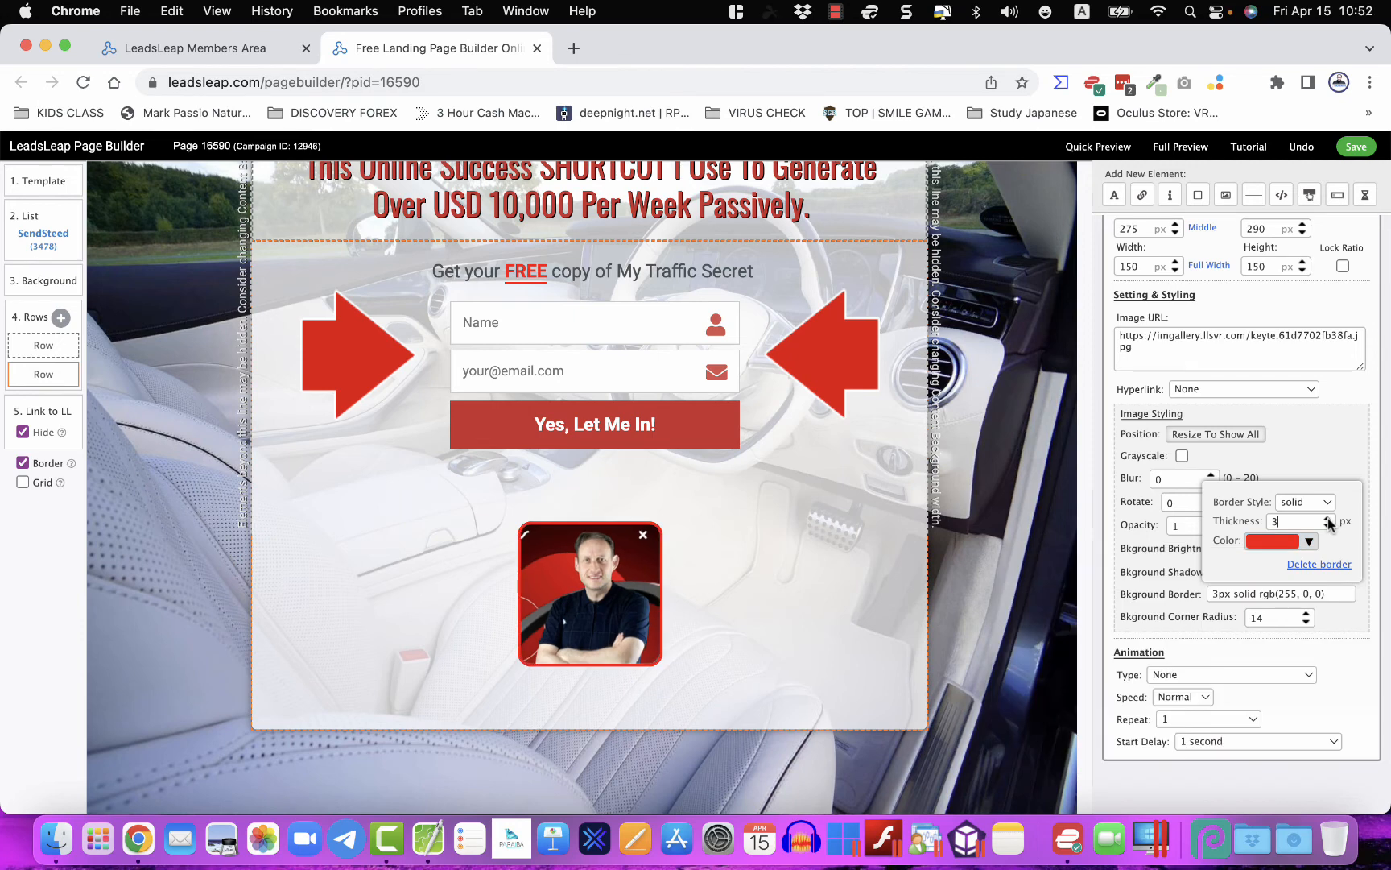
left_click(1299, 548)
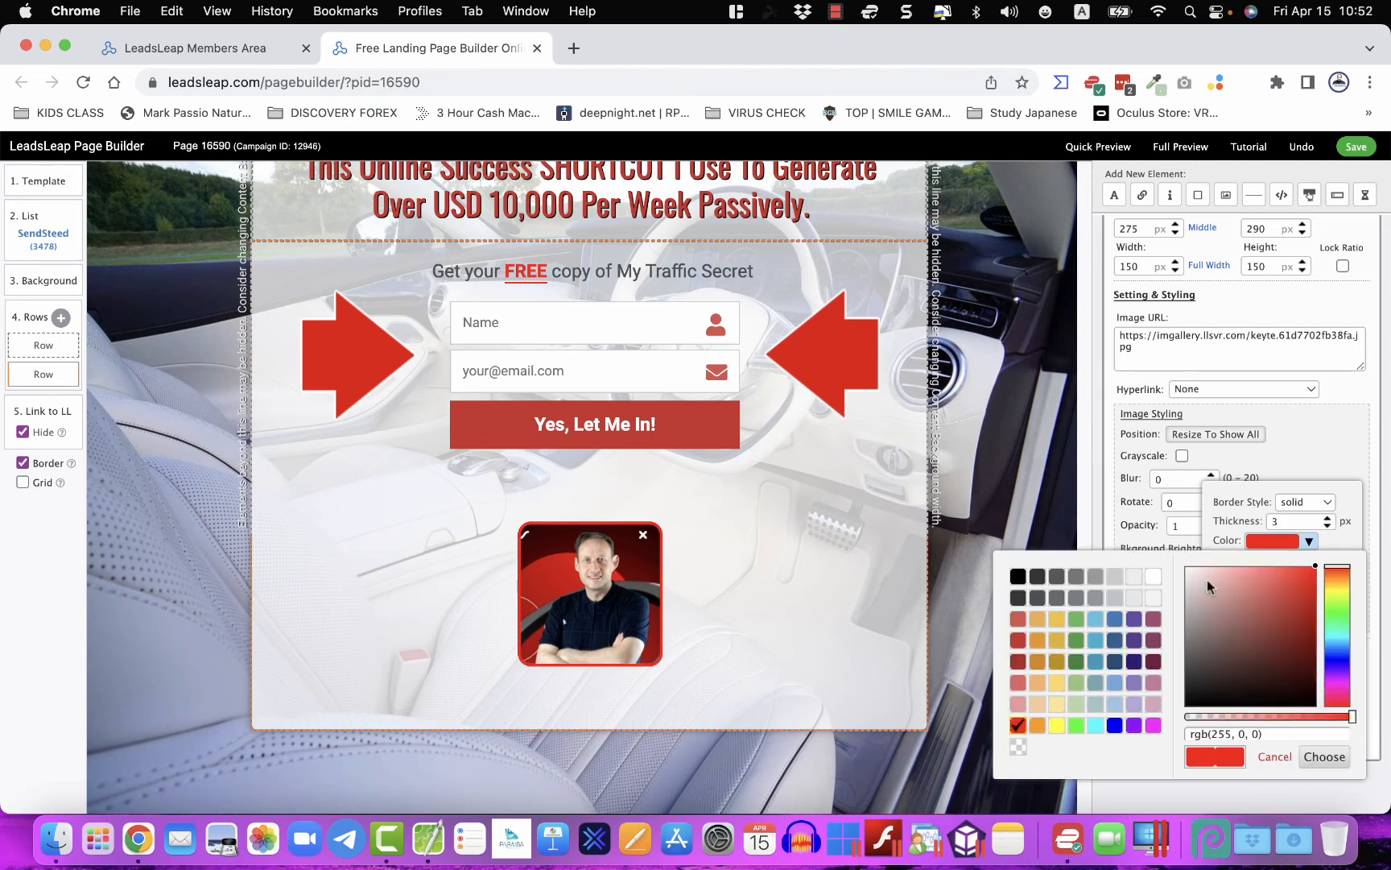
left_click(1153, 575)
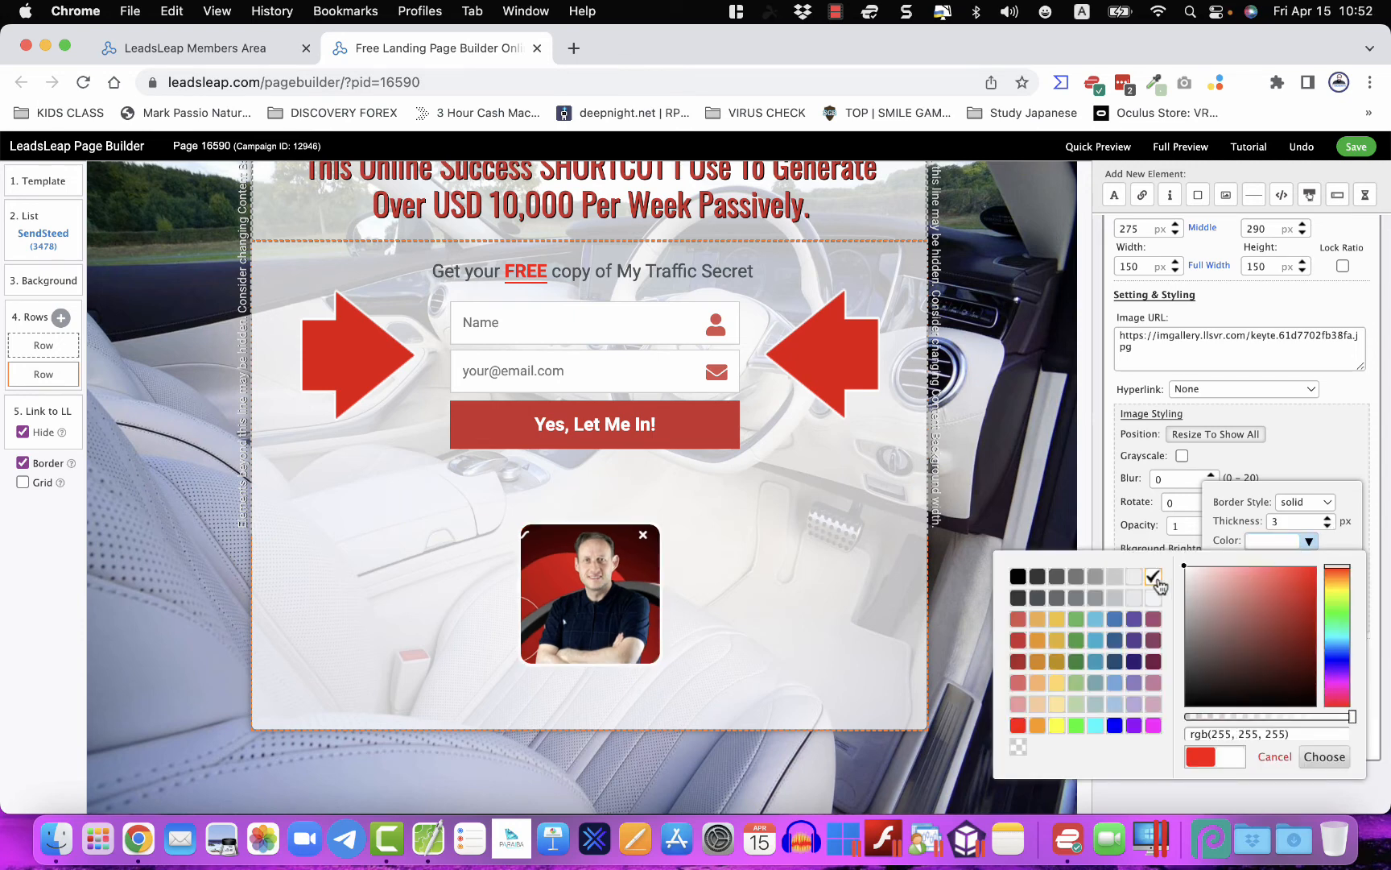
left_click(1147, 533)
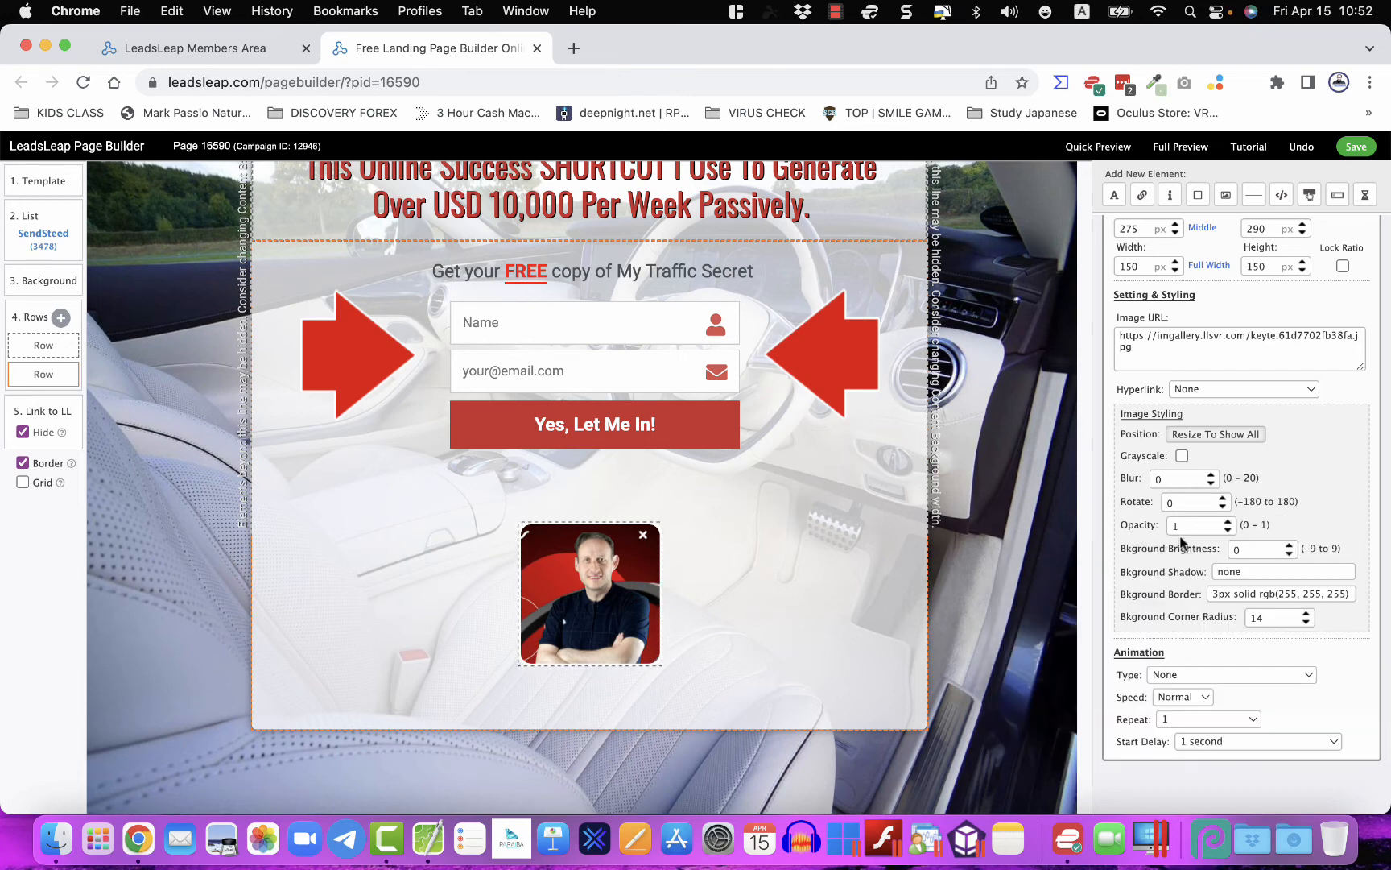
- Add a soft shadow to the photo and resize it to 130×135 px
left_click(1225, 571)
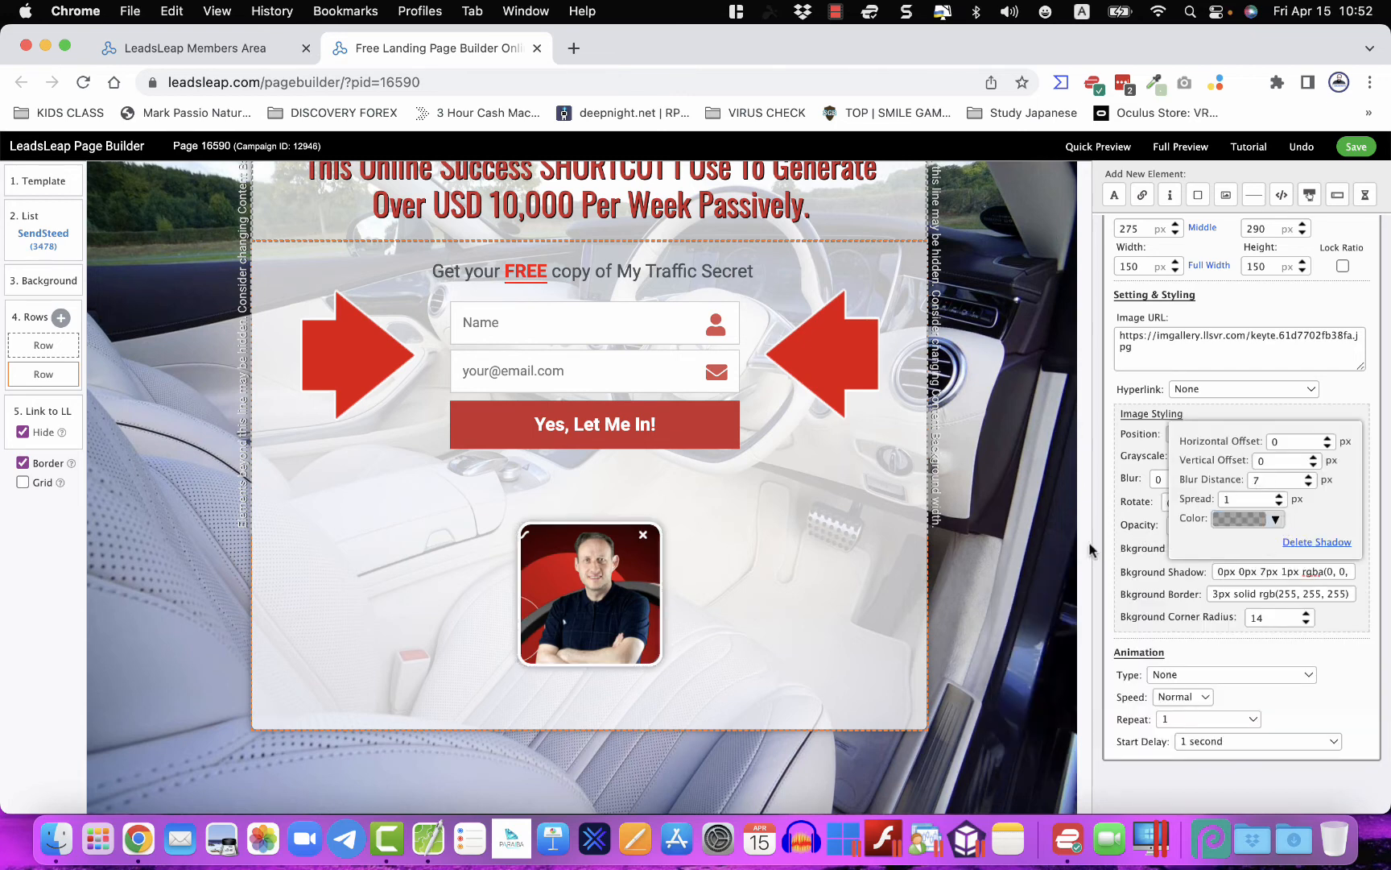
left_click(859, 612)
left_click(636, 578)
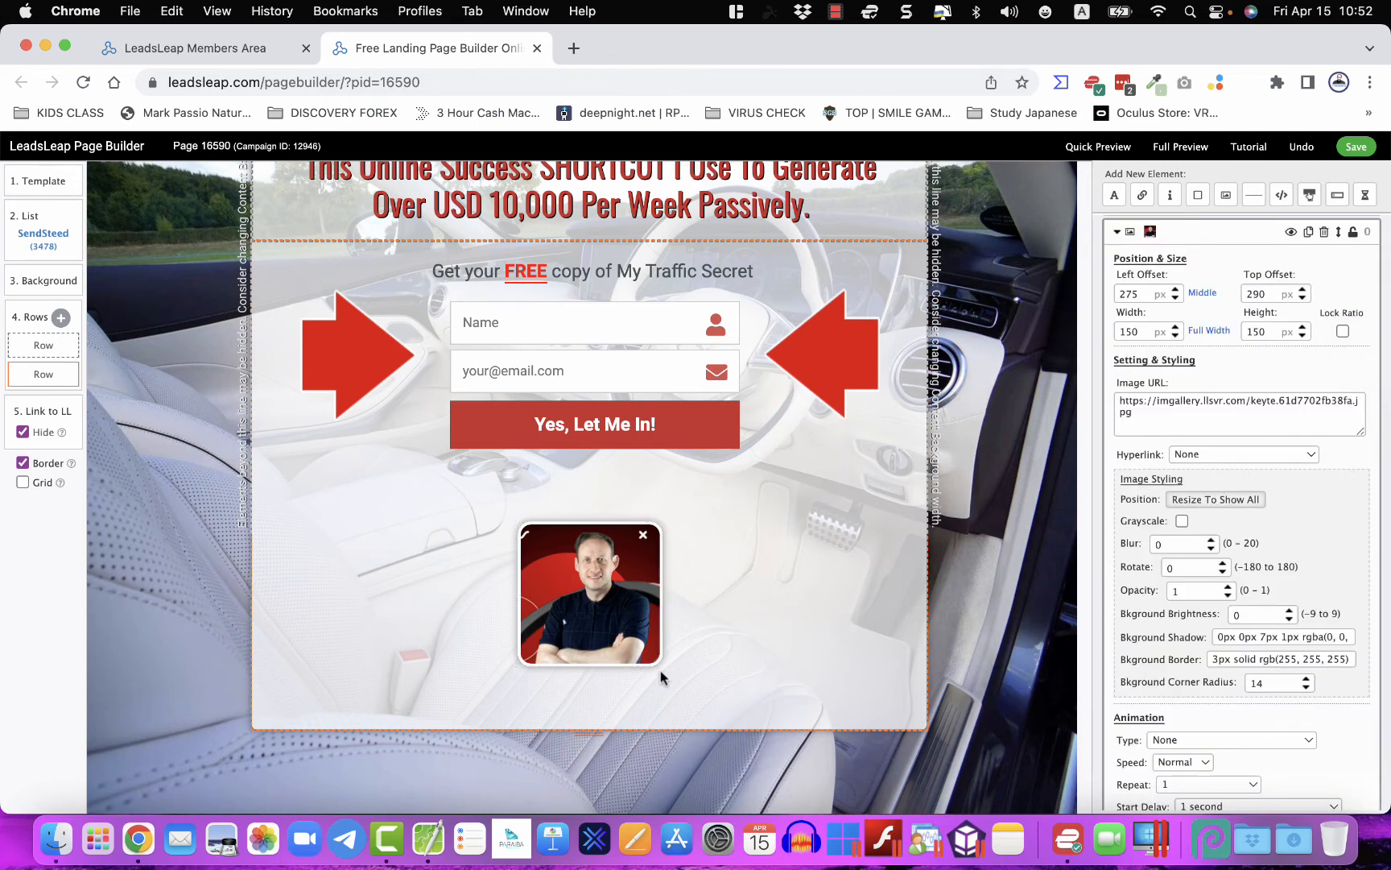
left_click_drag(660, 671, 625, 630)
left_click_drag(632, 604, 628, 632)
scroll(628, 563, "down", 1)
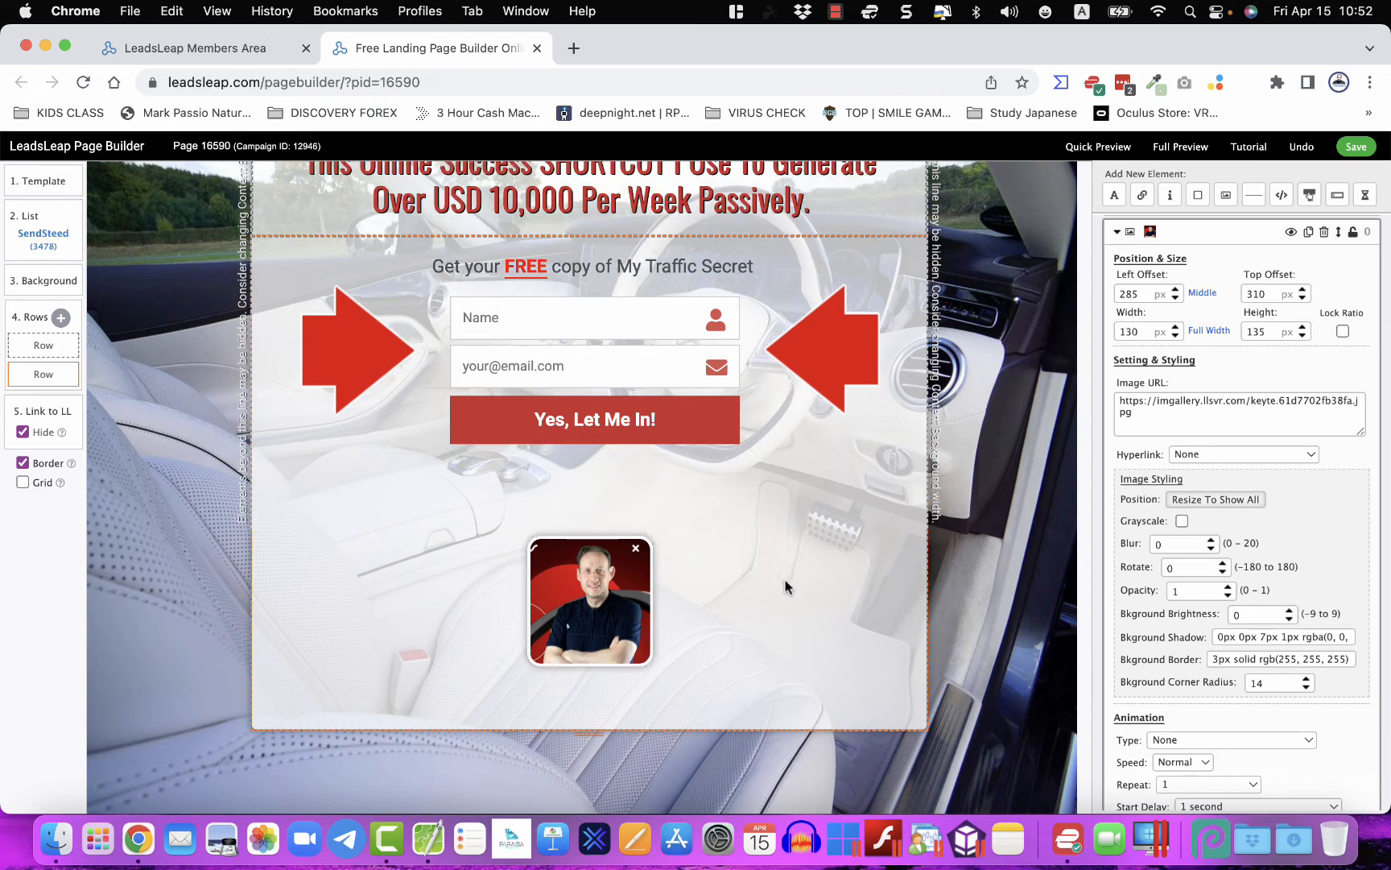
scroll(785, 586, "up", 3)
scroll(785, 583, "down", 2)
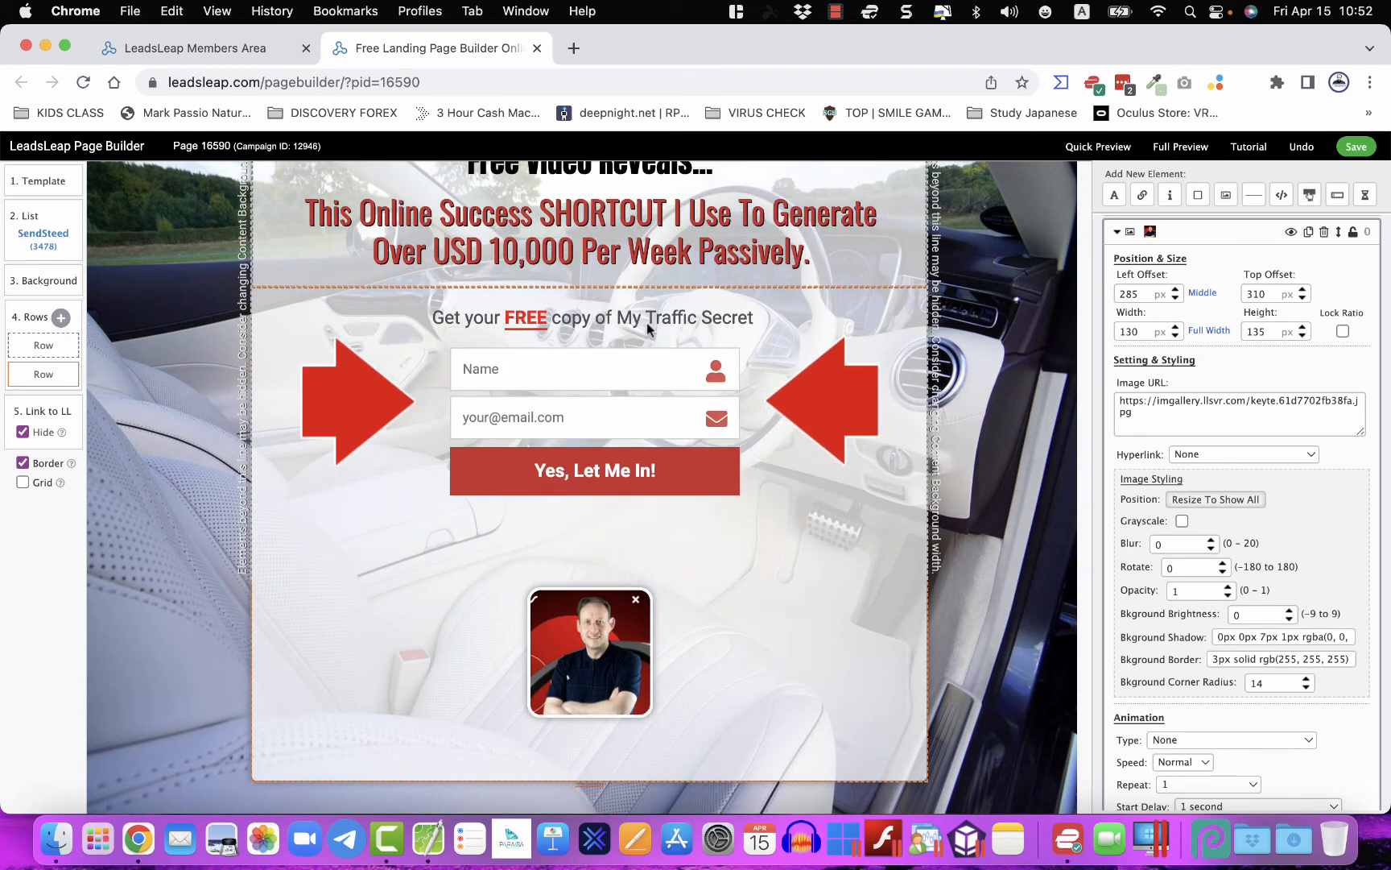
- Add a centred, centre-aligned text element containing the author's name
left_click(1111, 196)
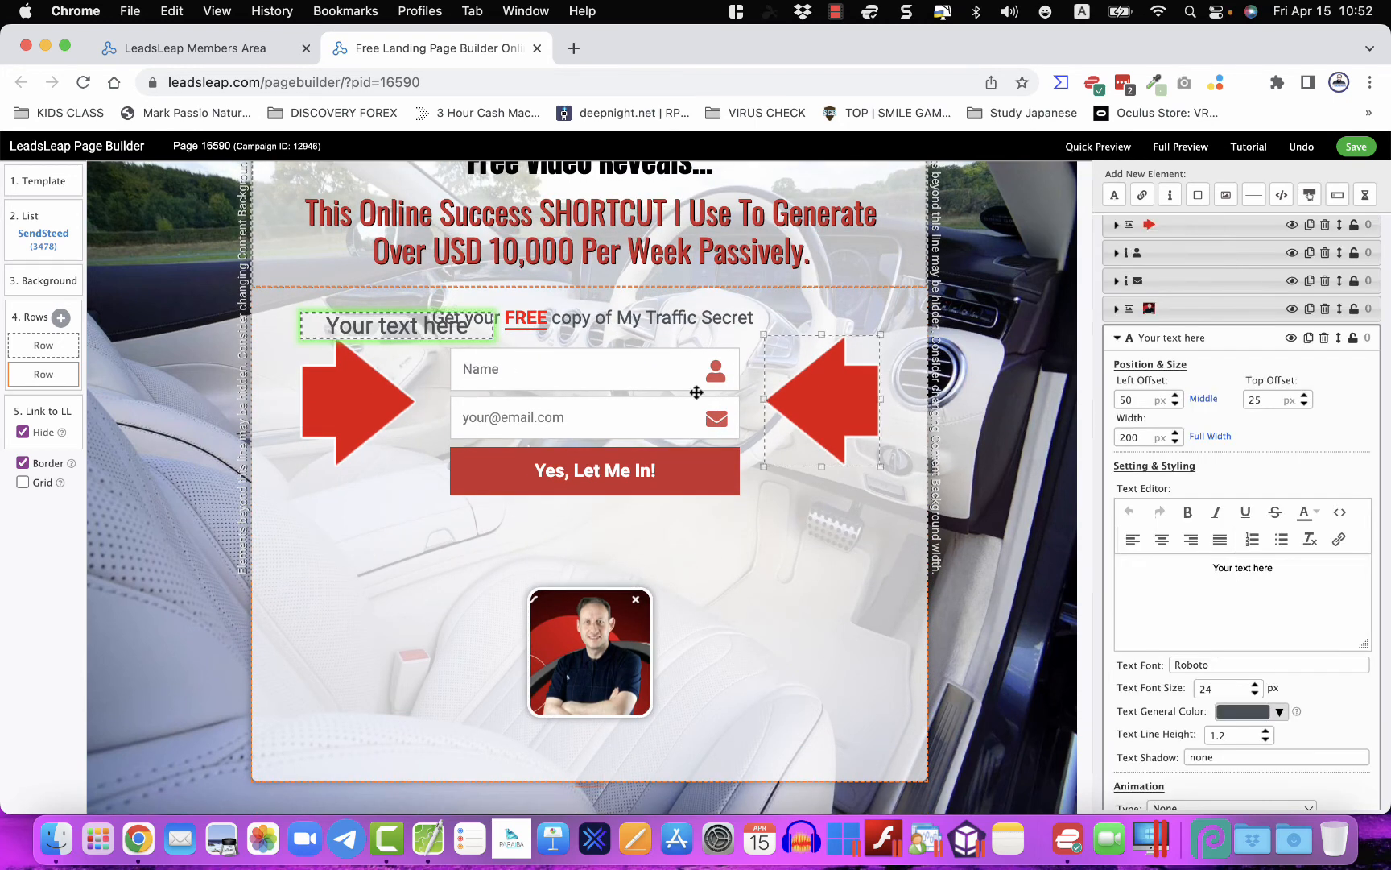
left_click_drag(418, 327, 602, 570)
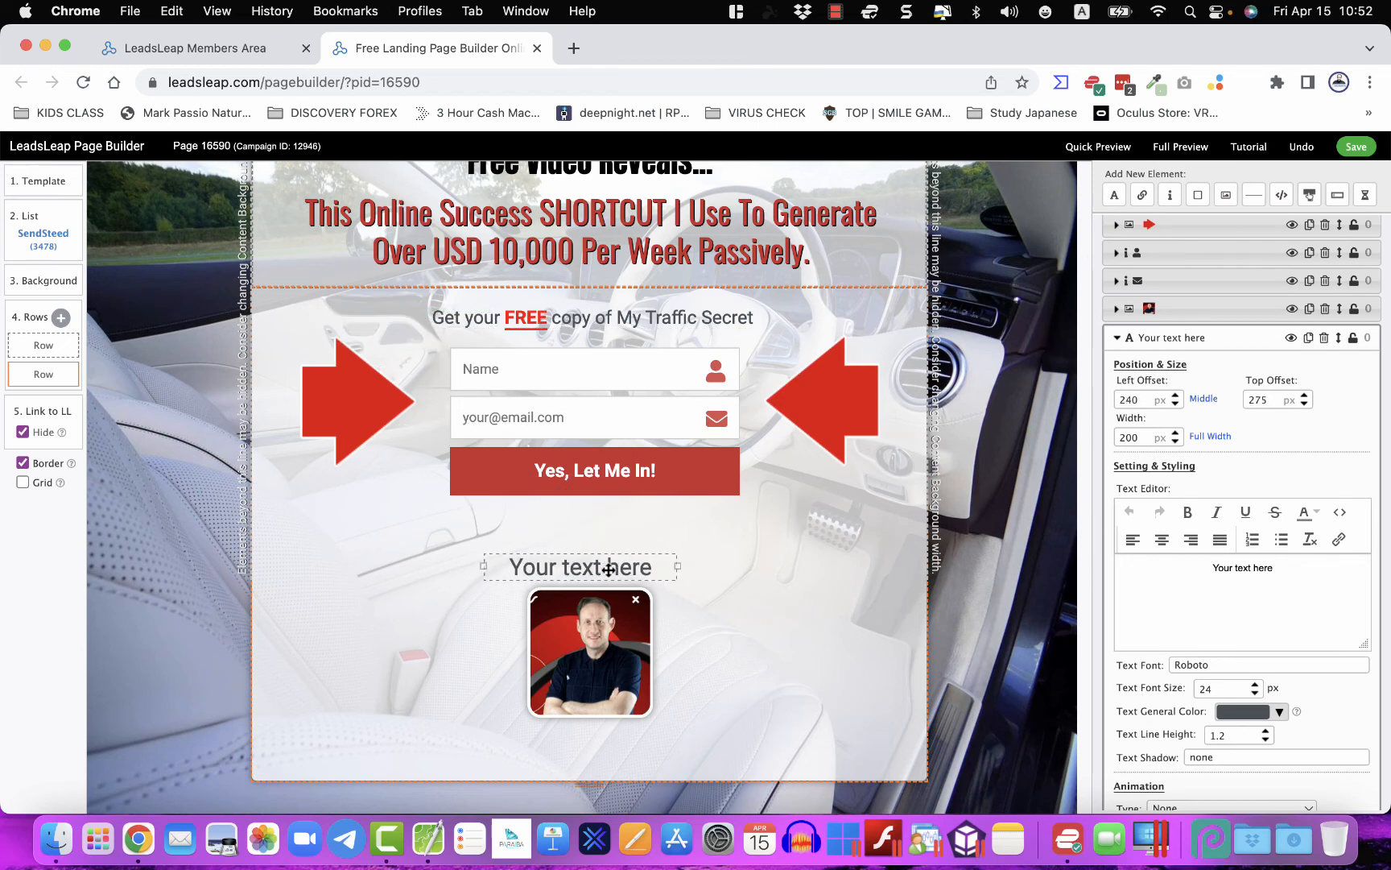
left_click(1204, 399)
left_click(1220, 569)
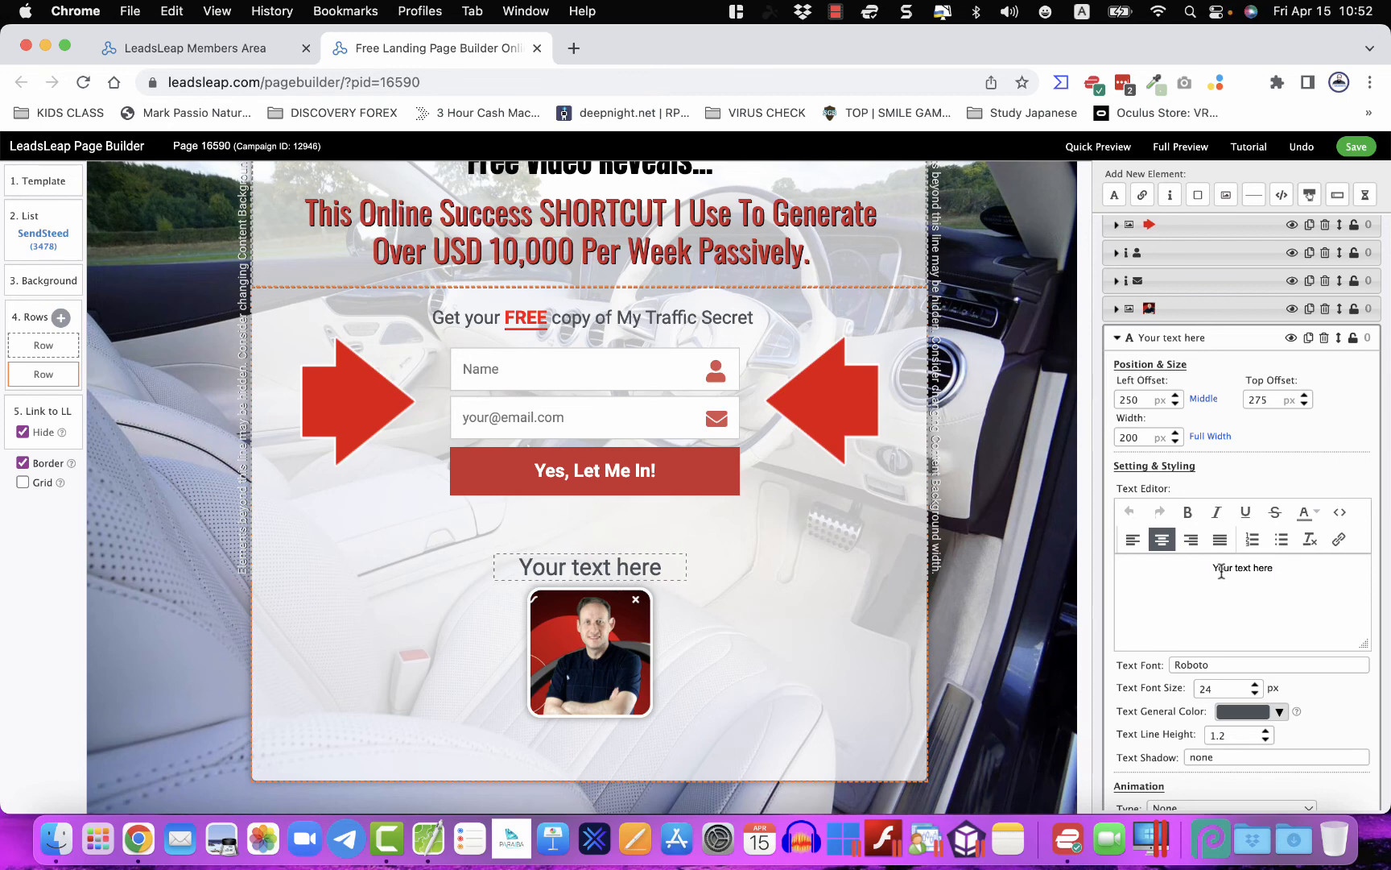
triple_click(1221, 568)
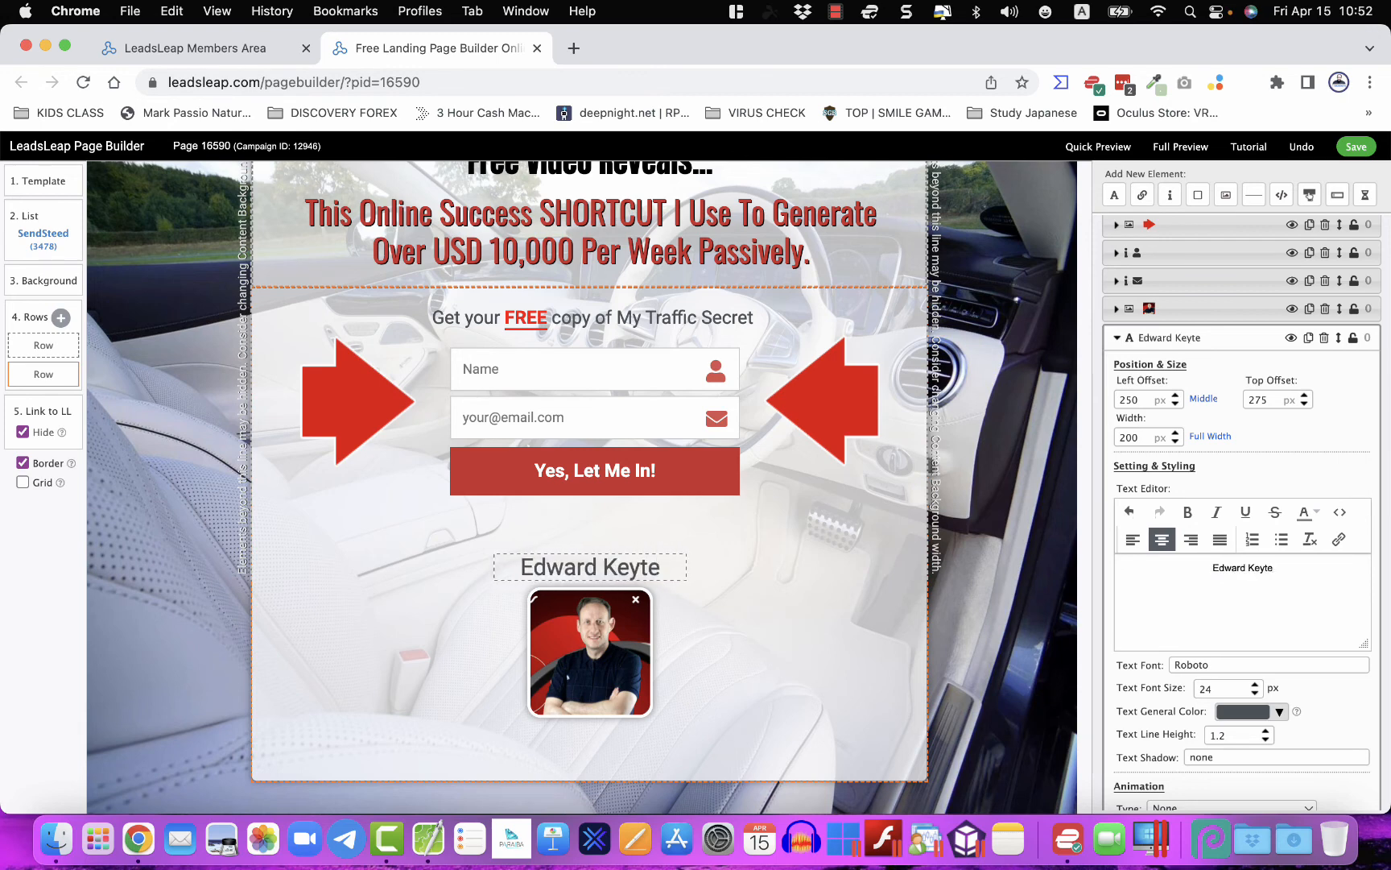
- Set the caption font to Permanent Marker and move it beneath the photo
left_click(1205, 668)
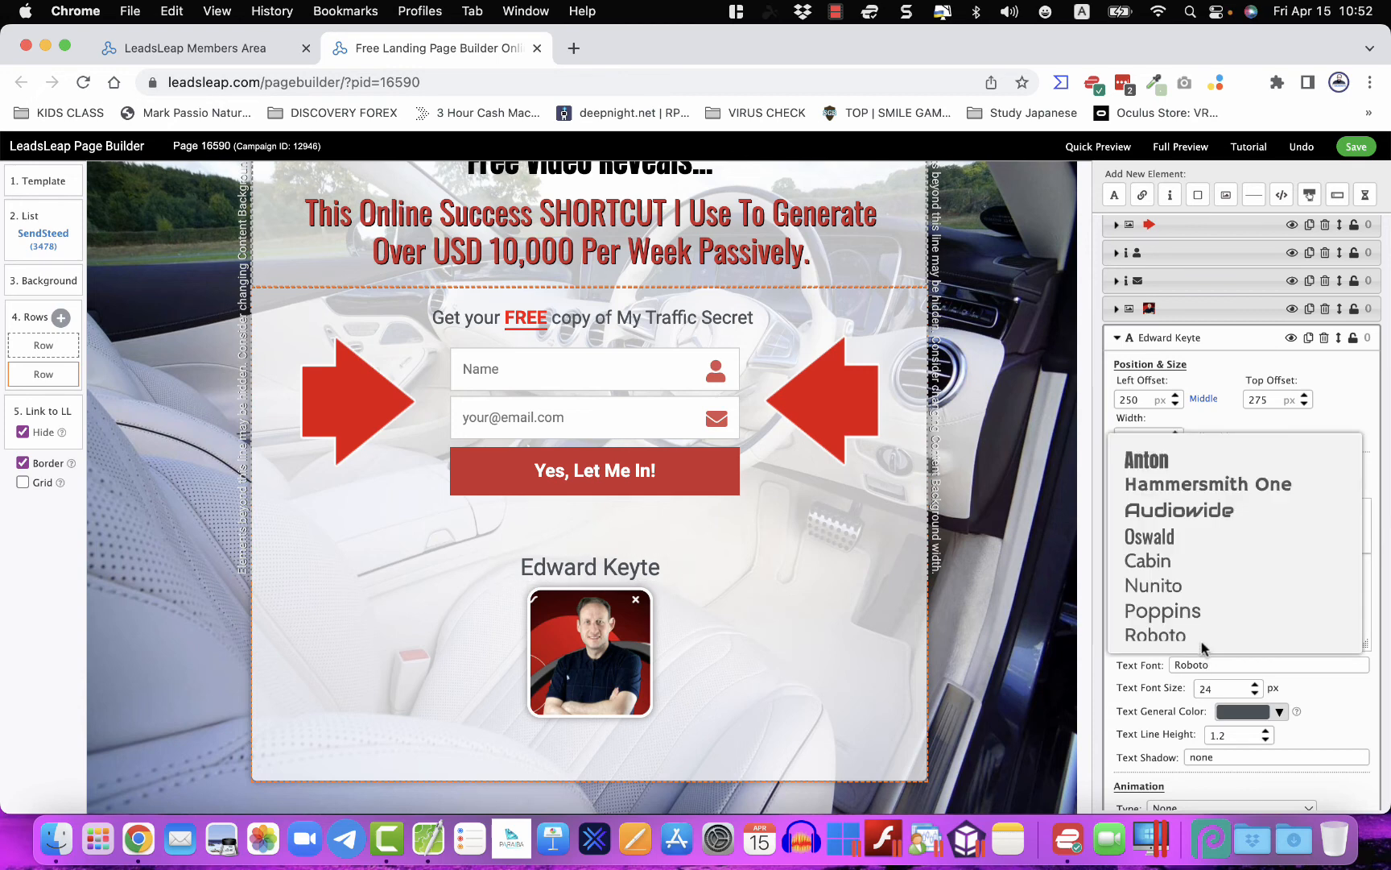
scroll(1183, 610, "down", 3)
scroll(1182, 604, "down", 3)
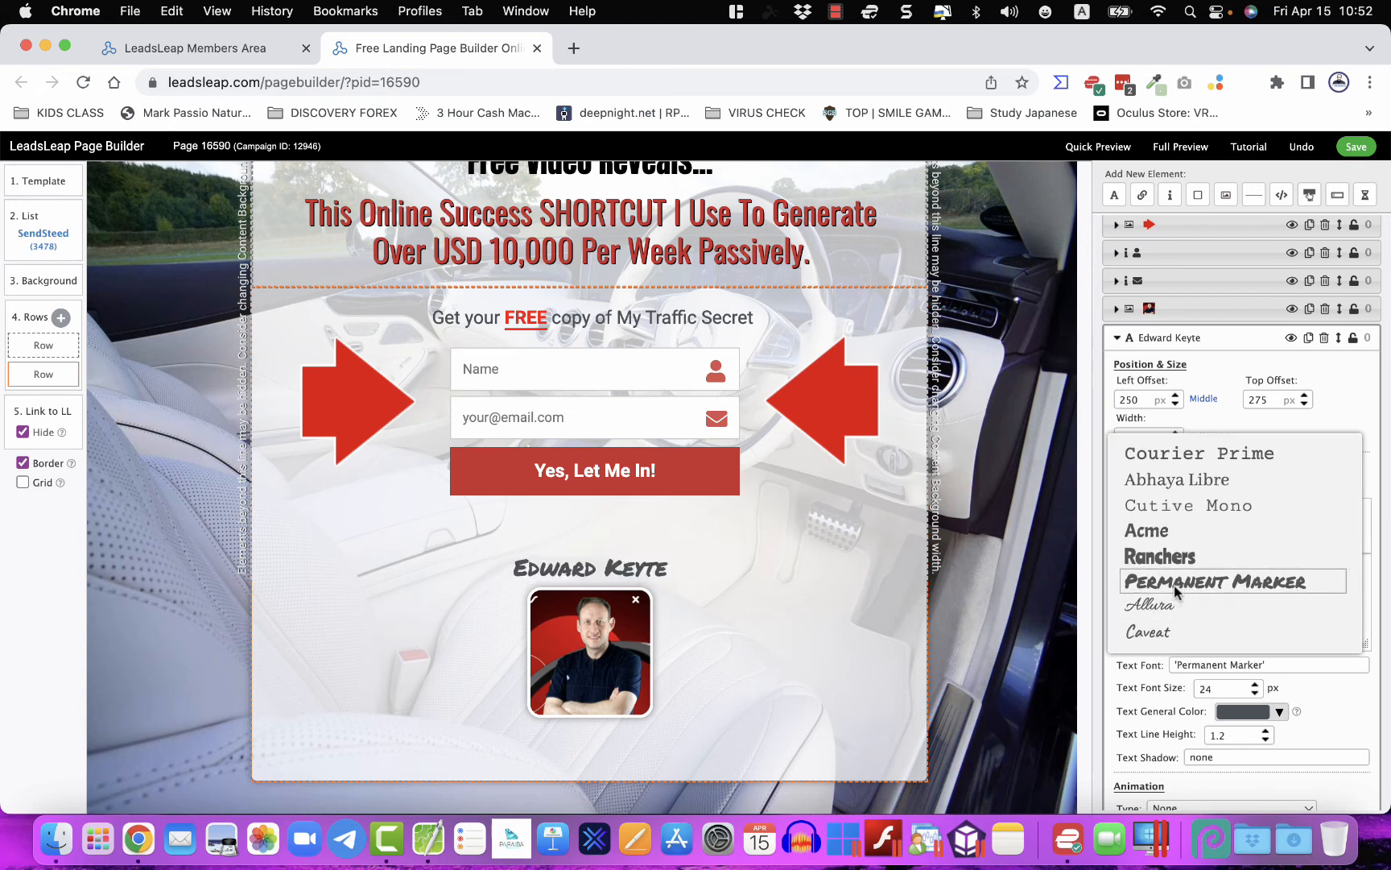
left_click(745, 618)
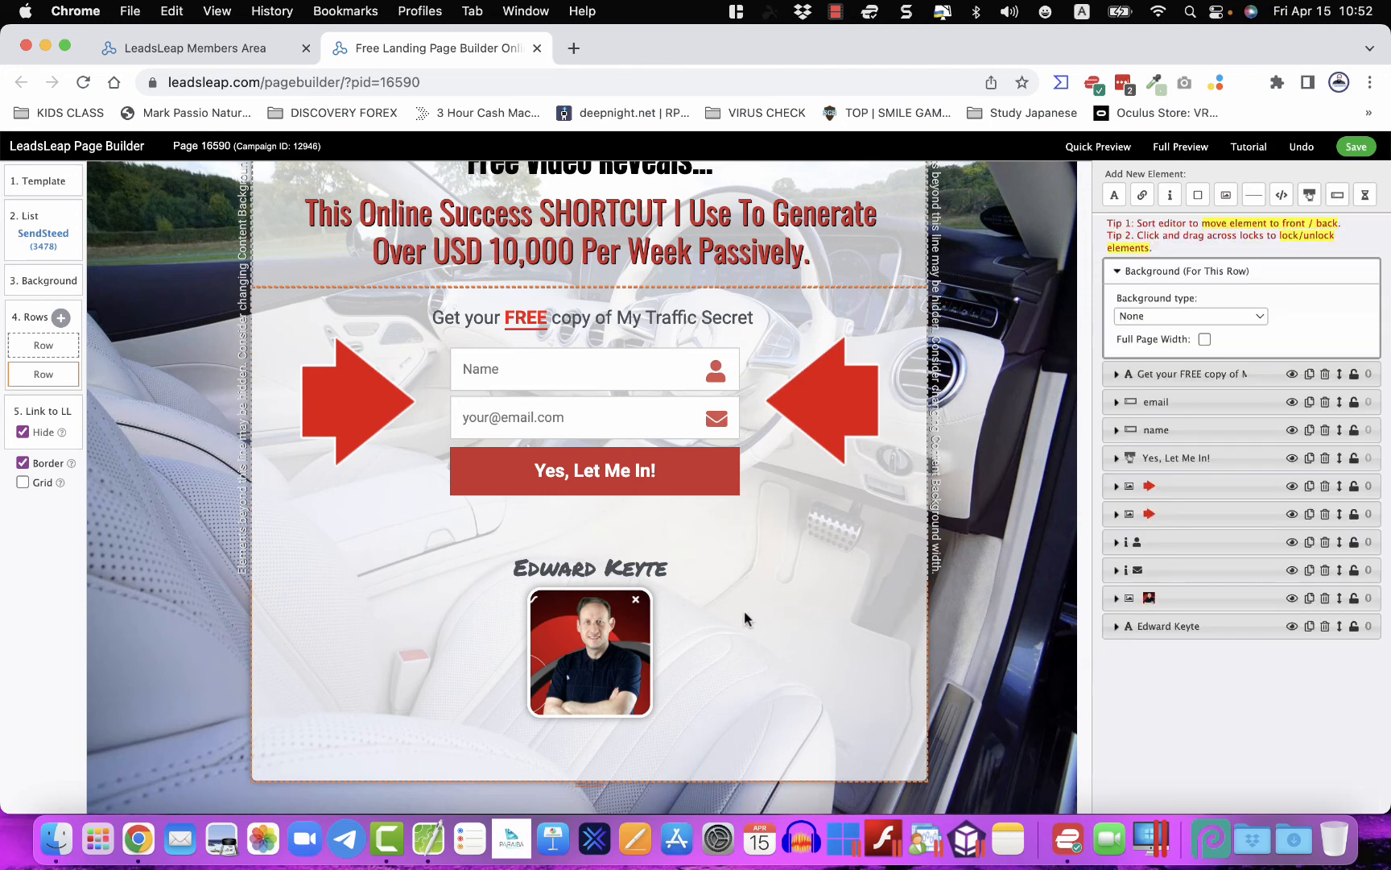
left_click_drag(640, 567, 641, 737)
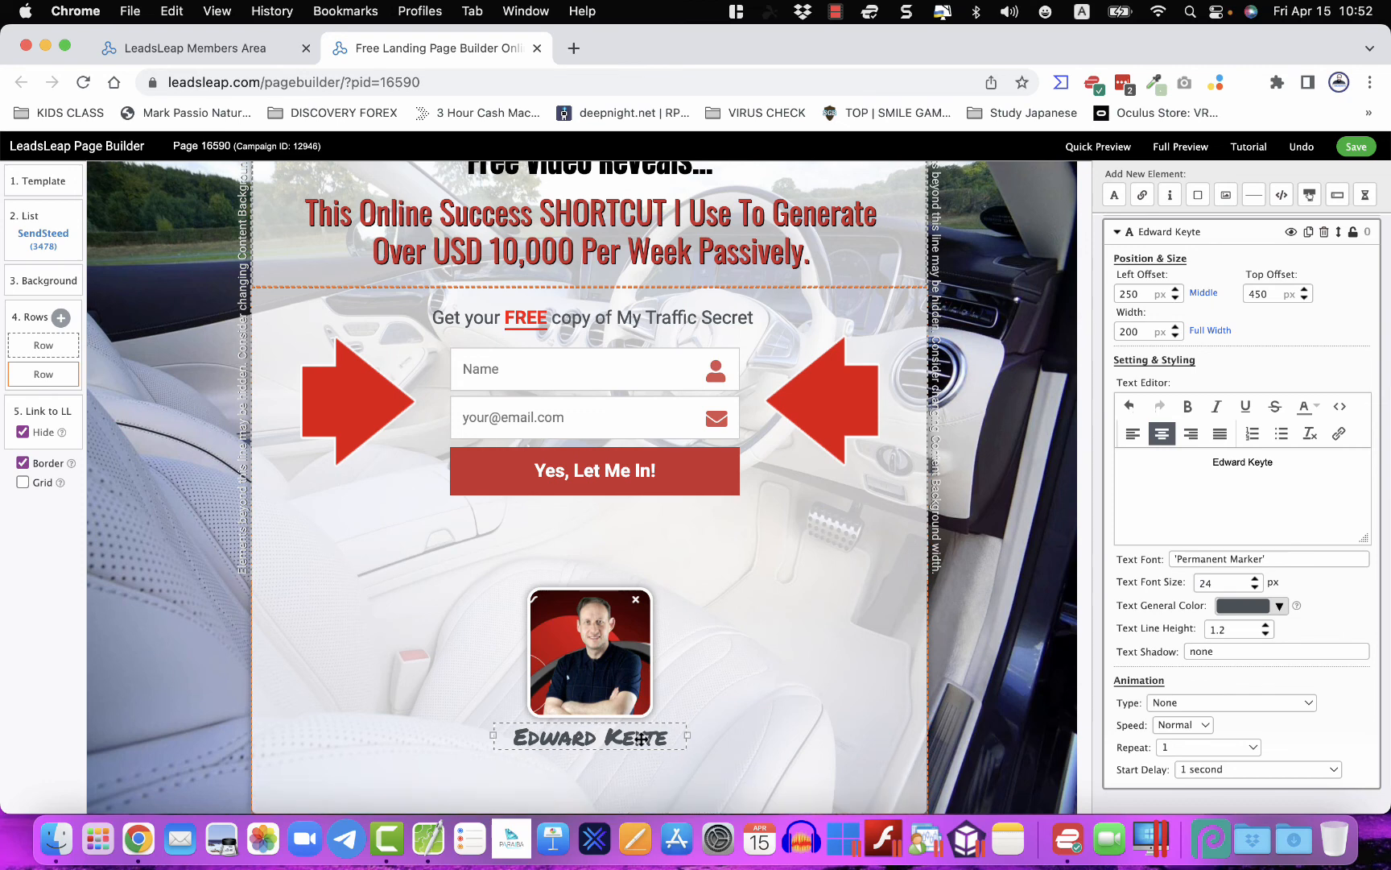
left_click(713, 724)
scroll(712, 724, "down", 2)
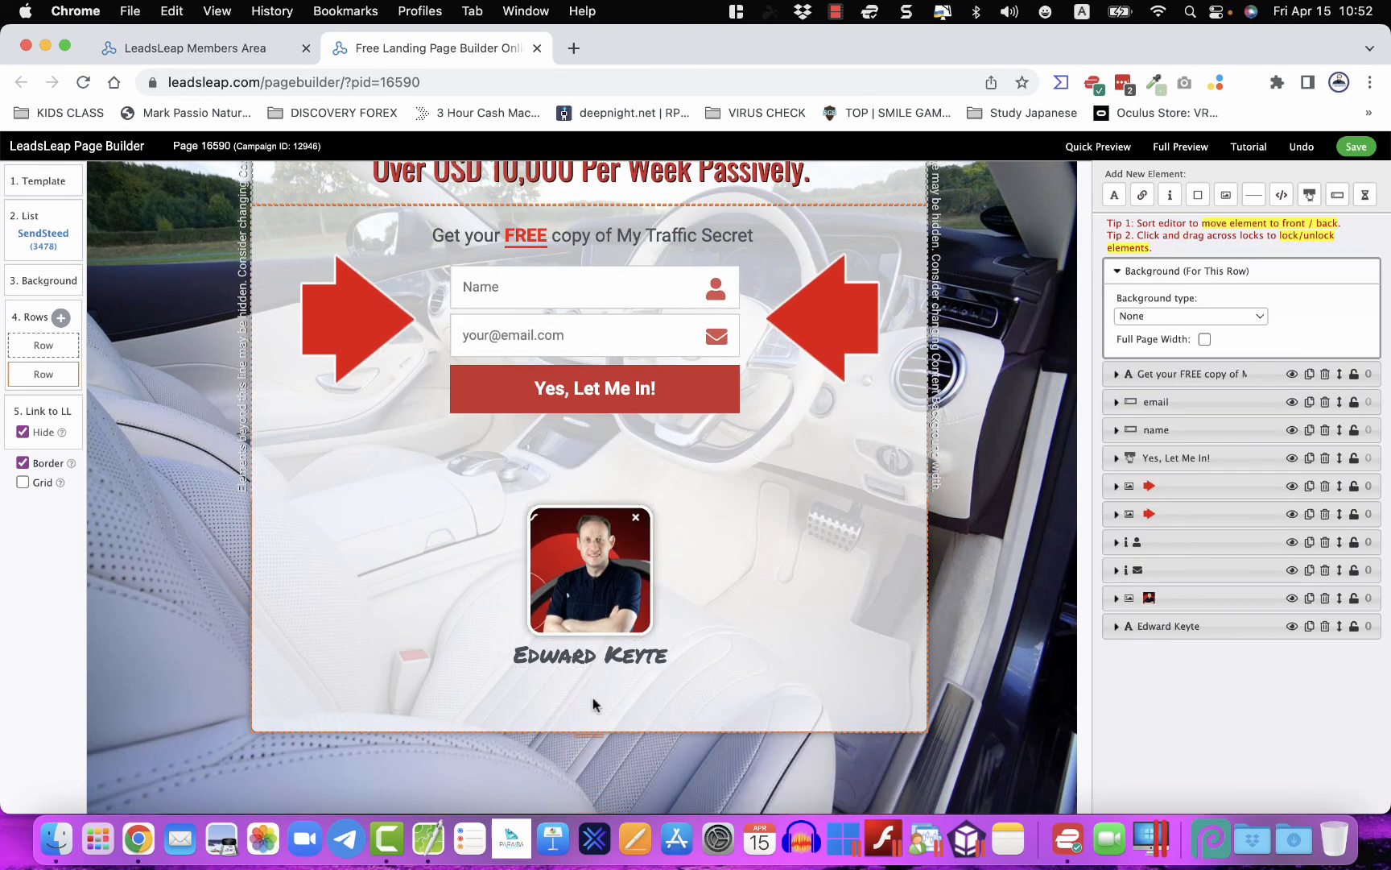
- Pull the form row's bottom edge up so it ends just below the name caption
left_click_drag(595, 735, 594, 713)
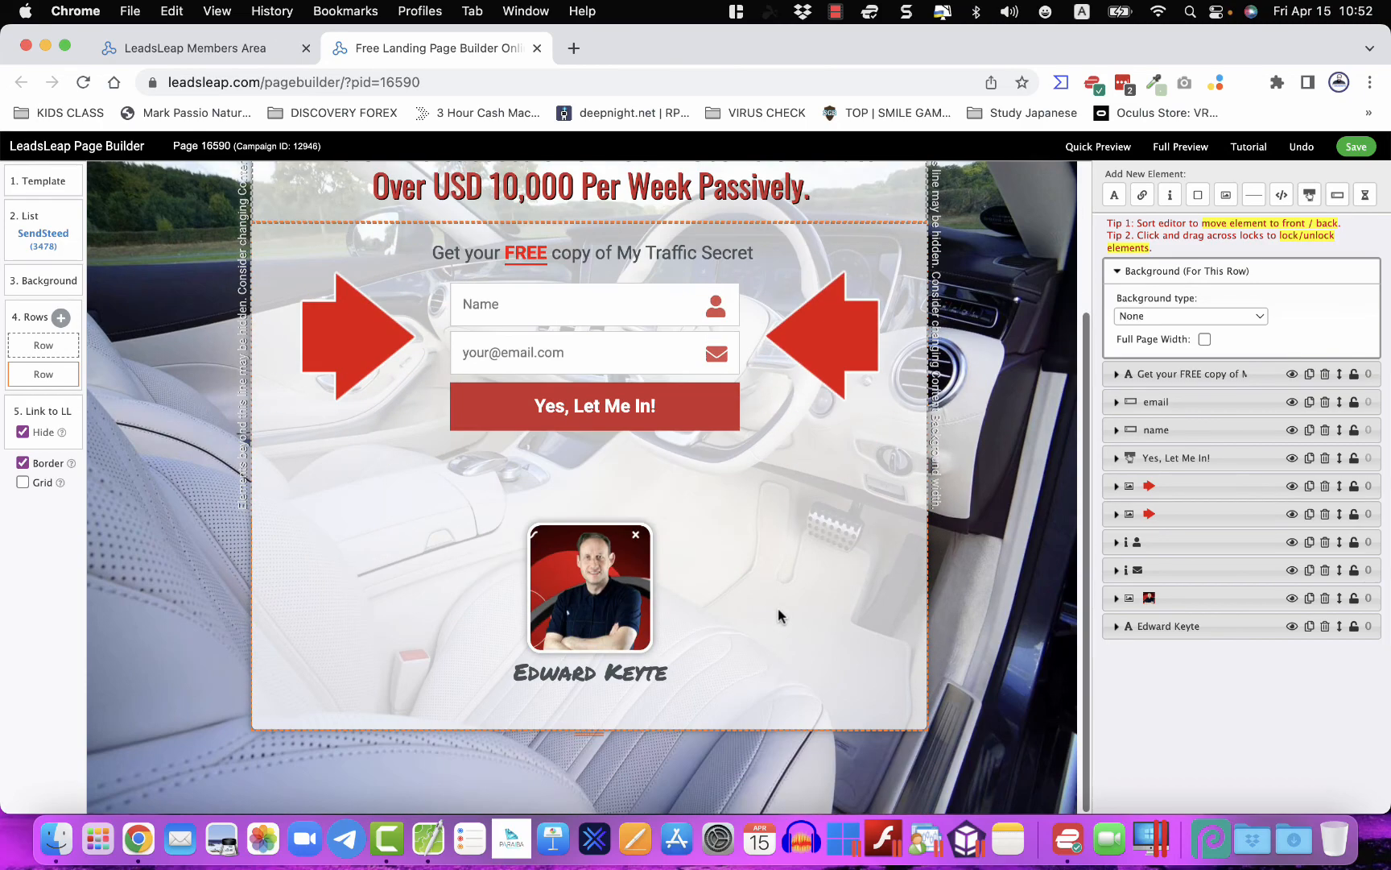
scroll(778, 607, "up", 5)
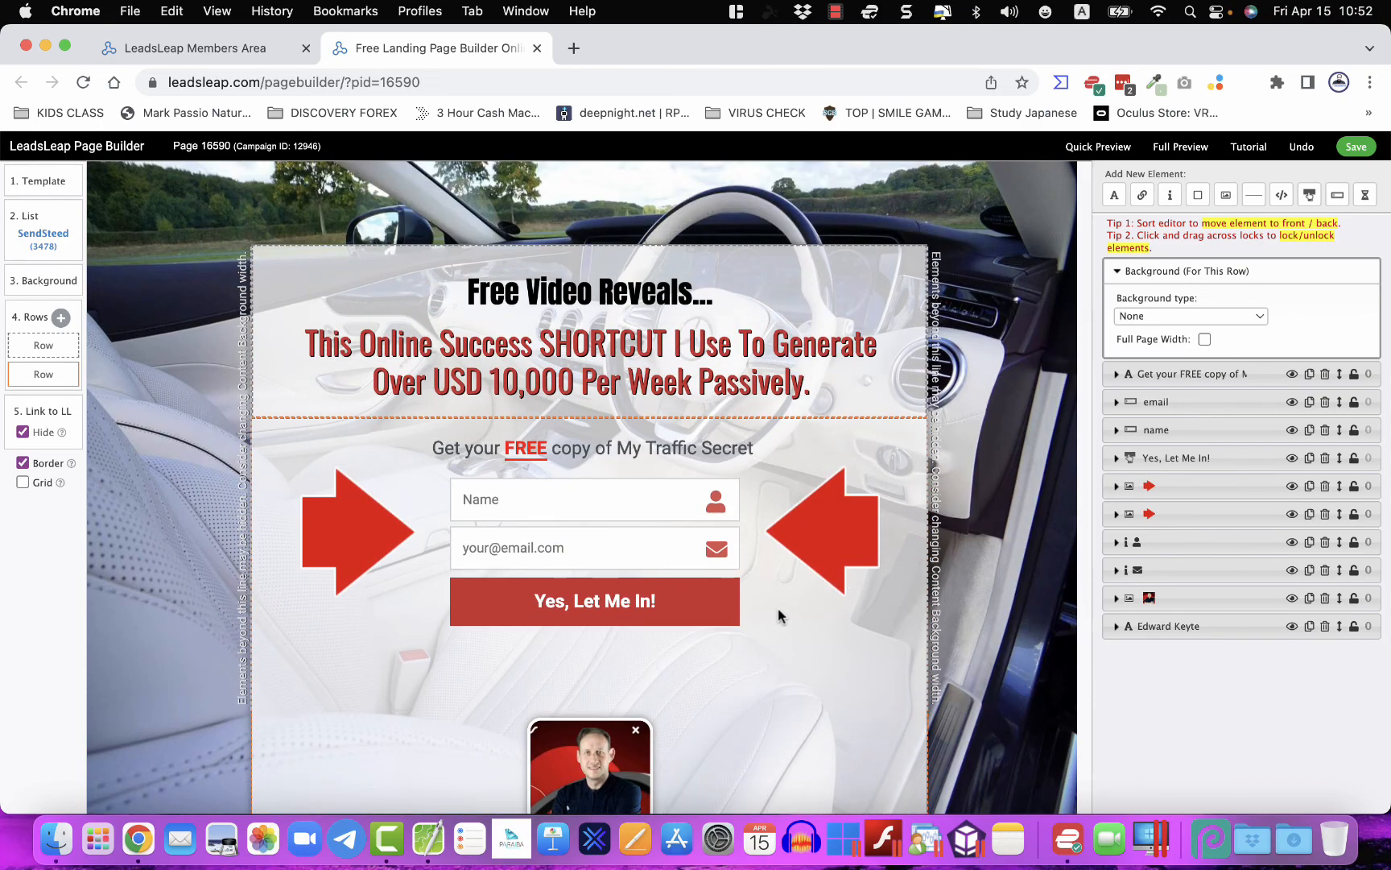
scroll(778, 608, "down", 5)
scroll(779, 608, "up", 4)
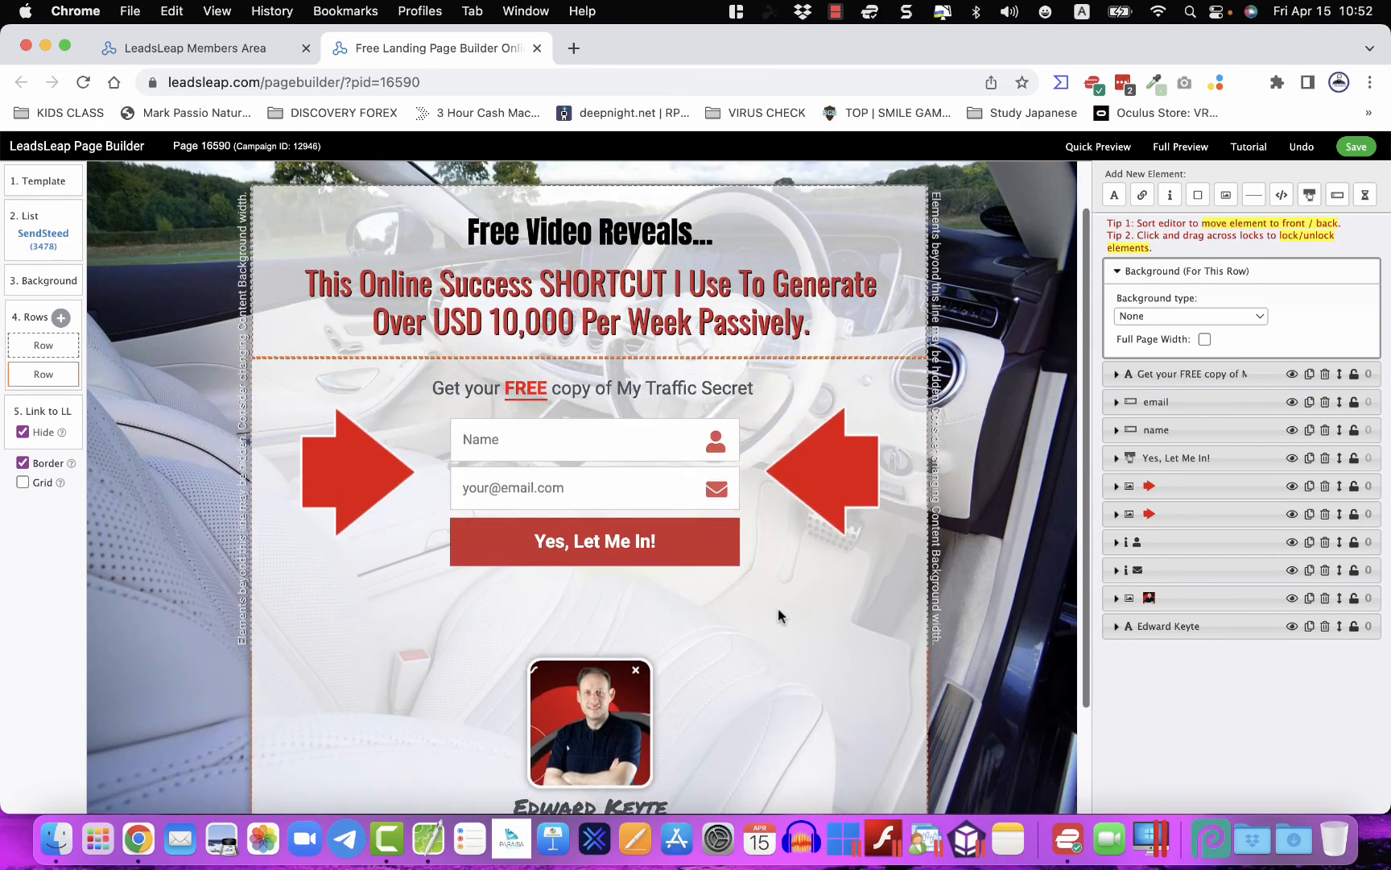
scroll(796, 649, "down", 4)
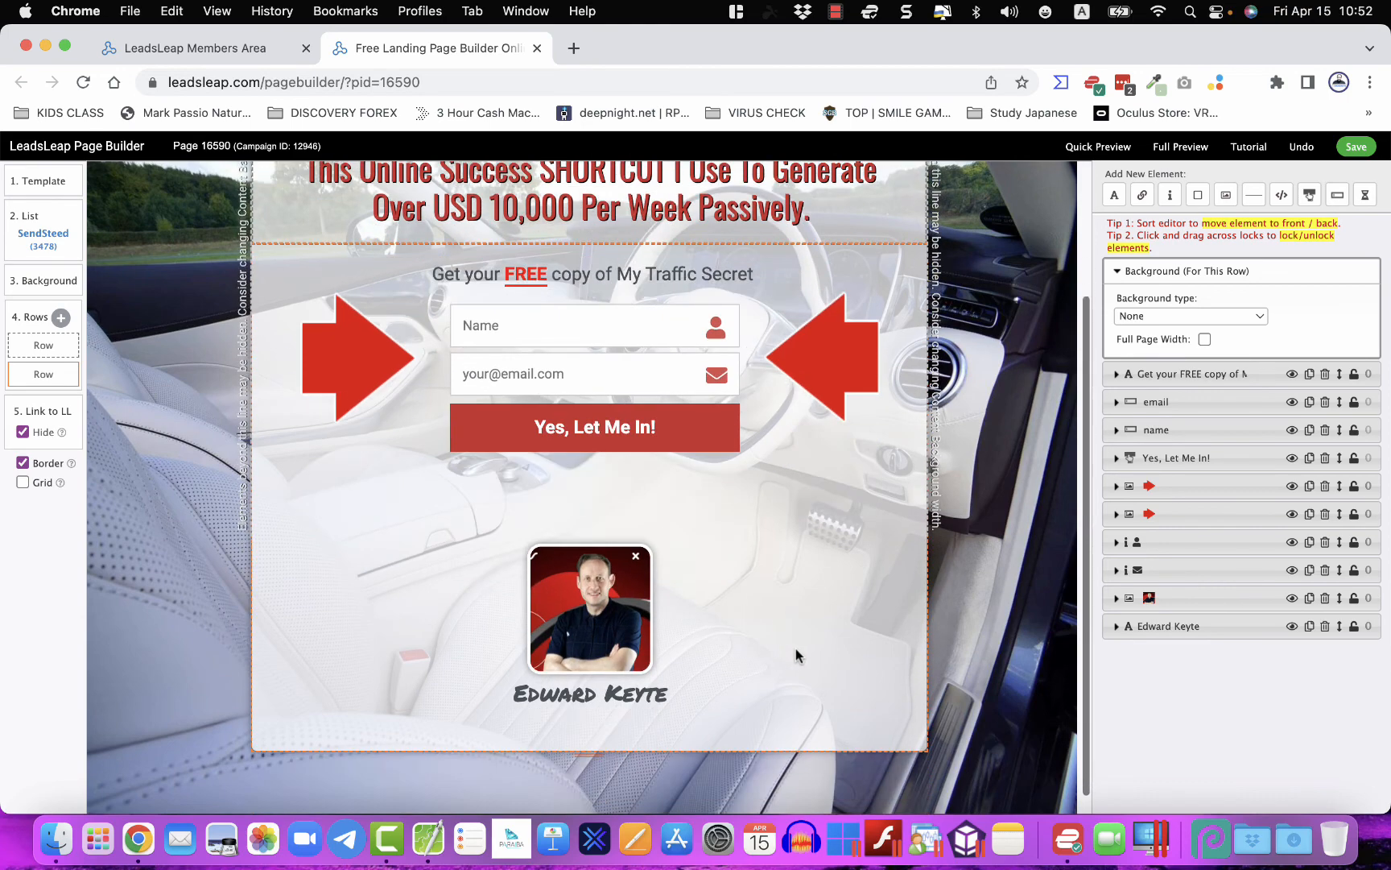
- Review the finished opt-in page, then stop the screen recording
right_click(797, 710)
left_click(765, 704)
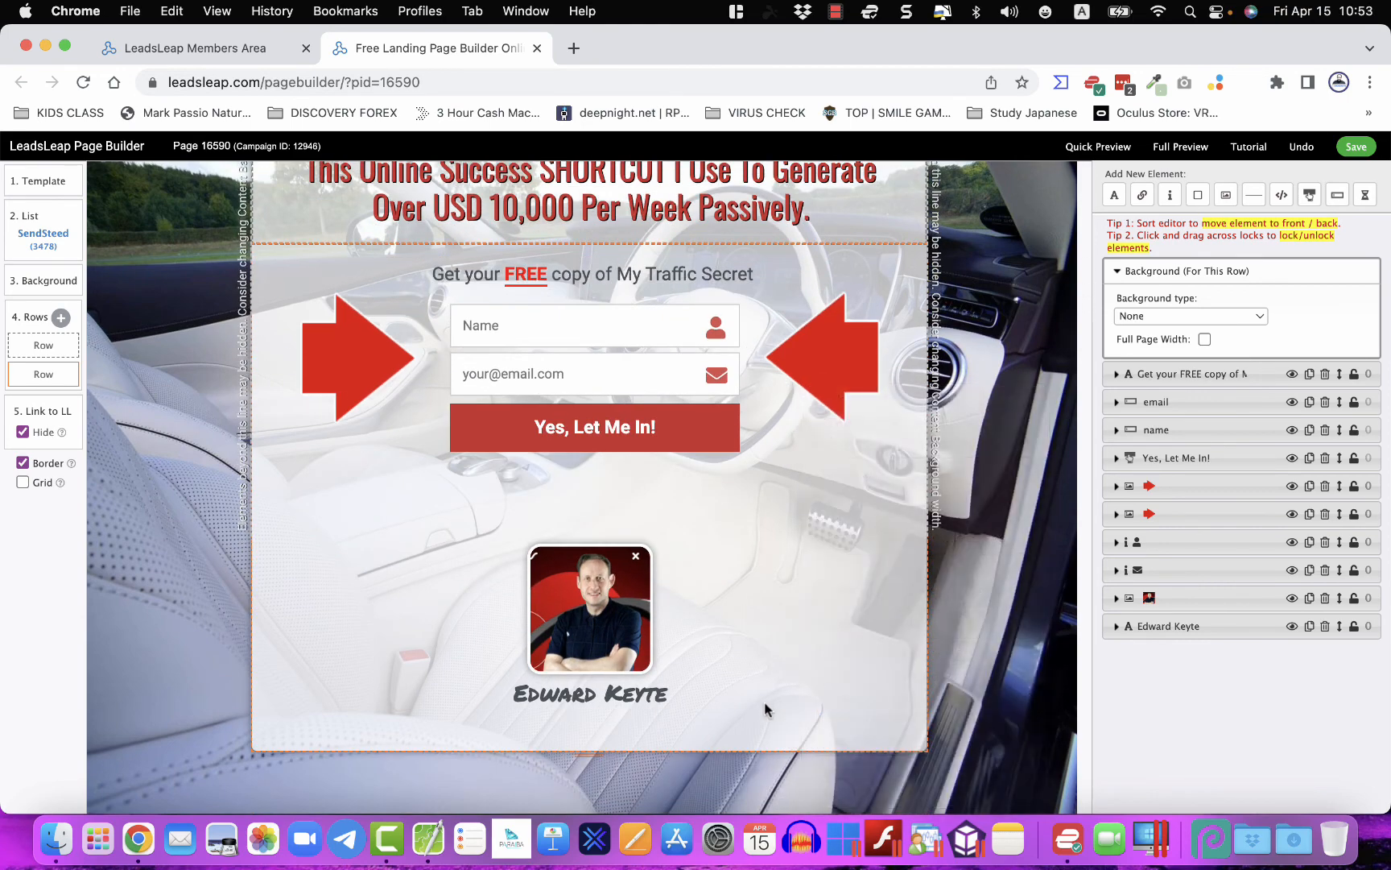
scroll(765, 707, "up", 4)
scroll(765, 708, "up", 1)
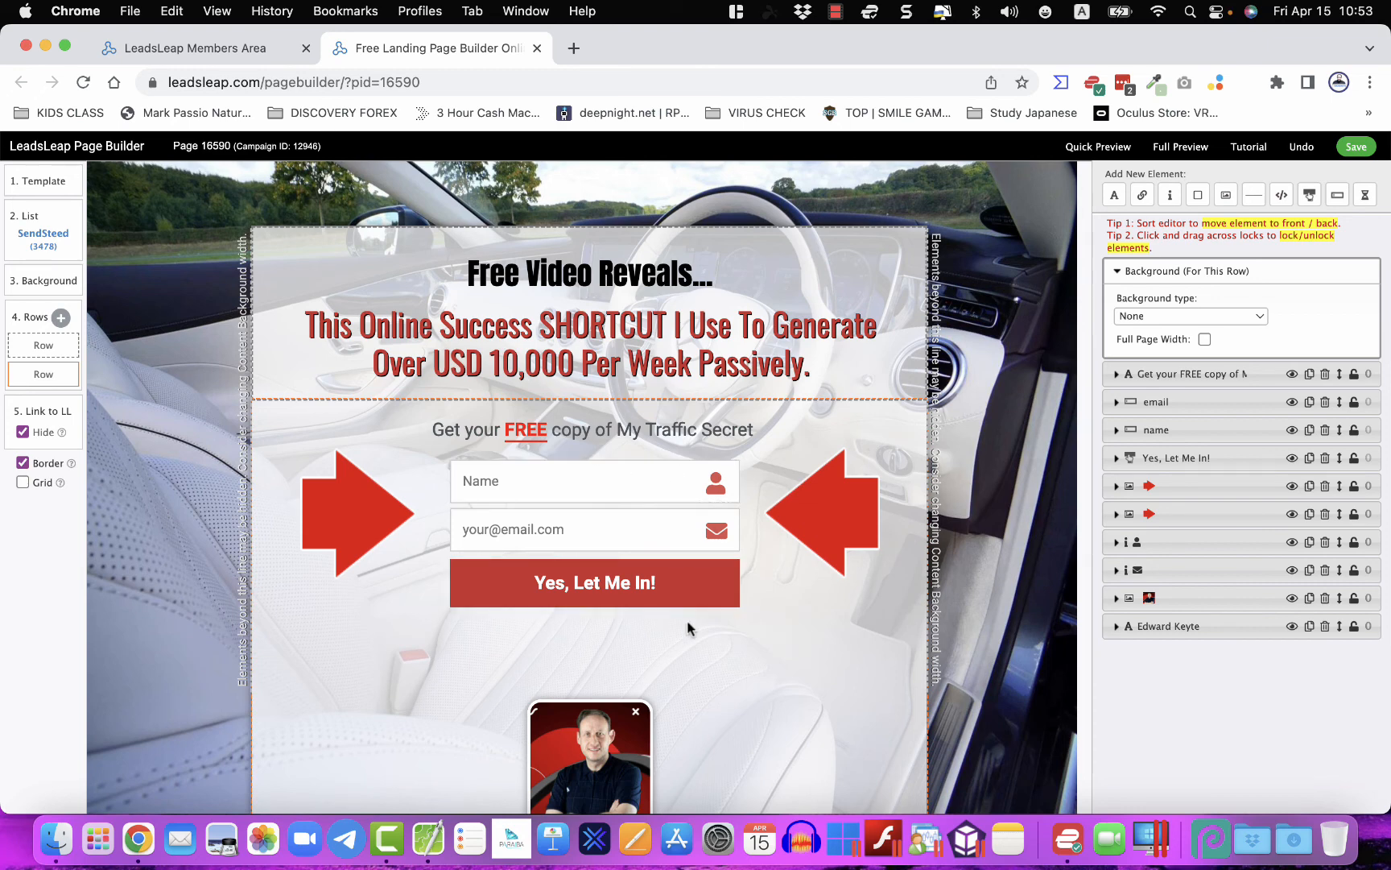
left_click(551, 552)
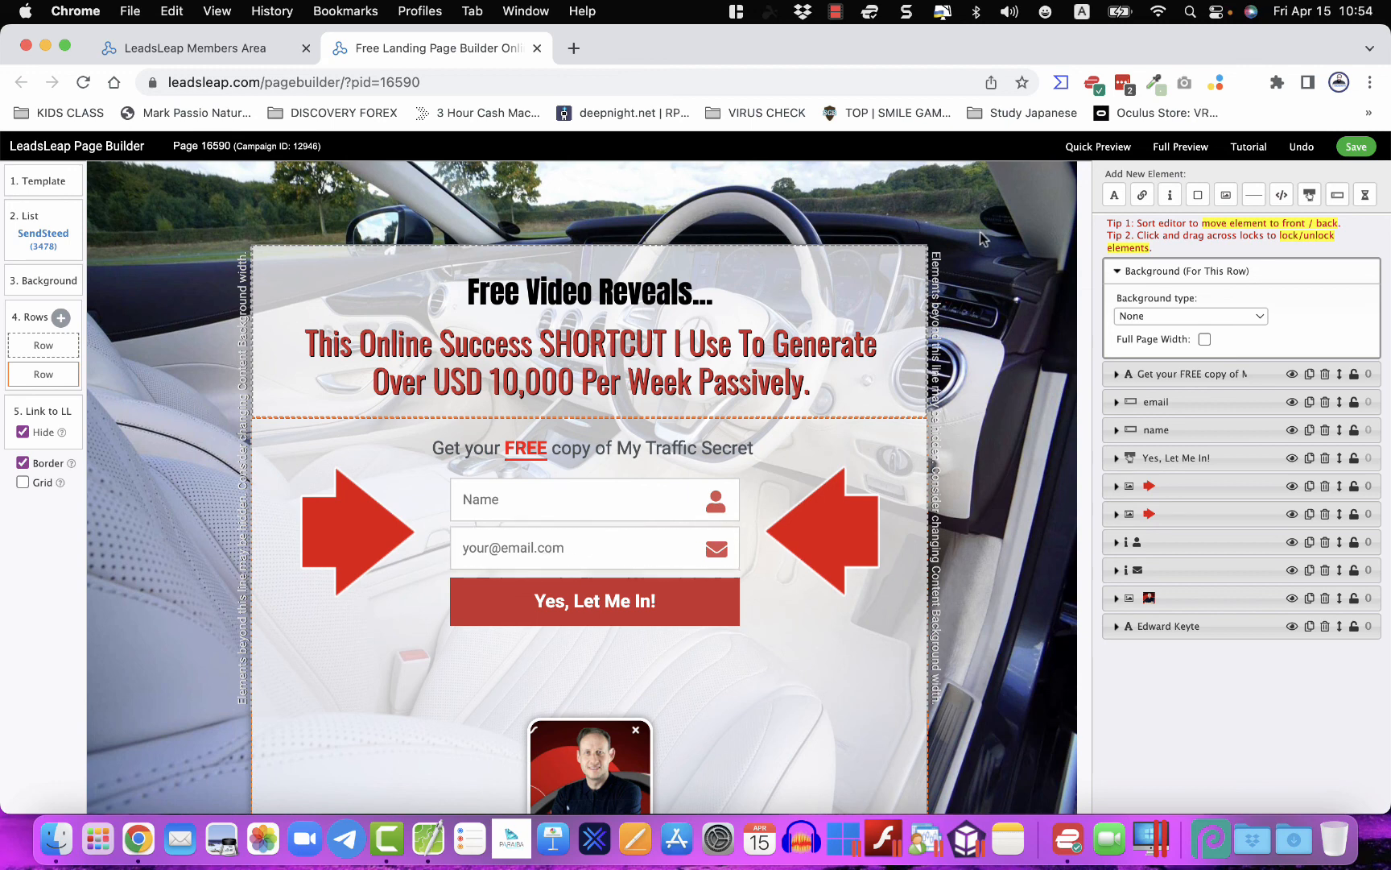
left_click(835, 11)
left_click(853, 42)
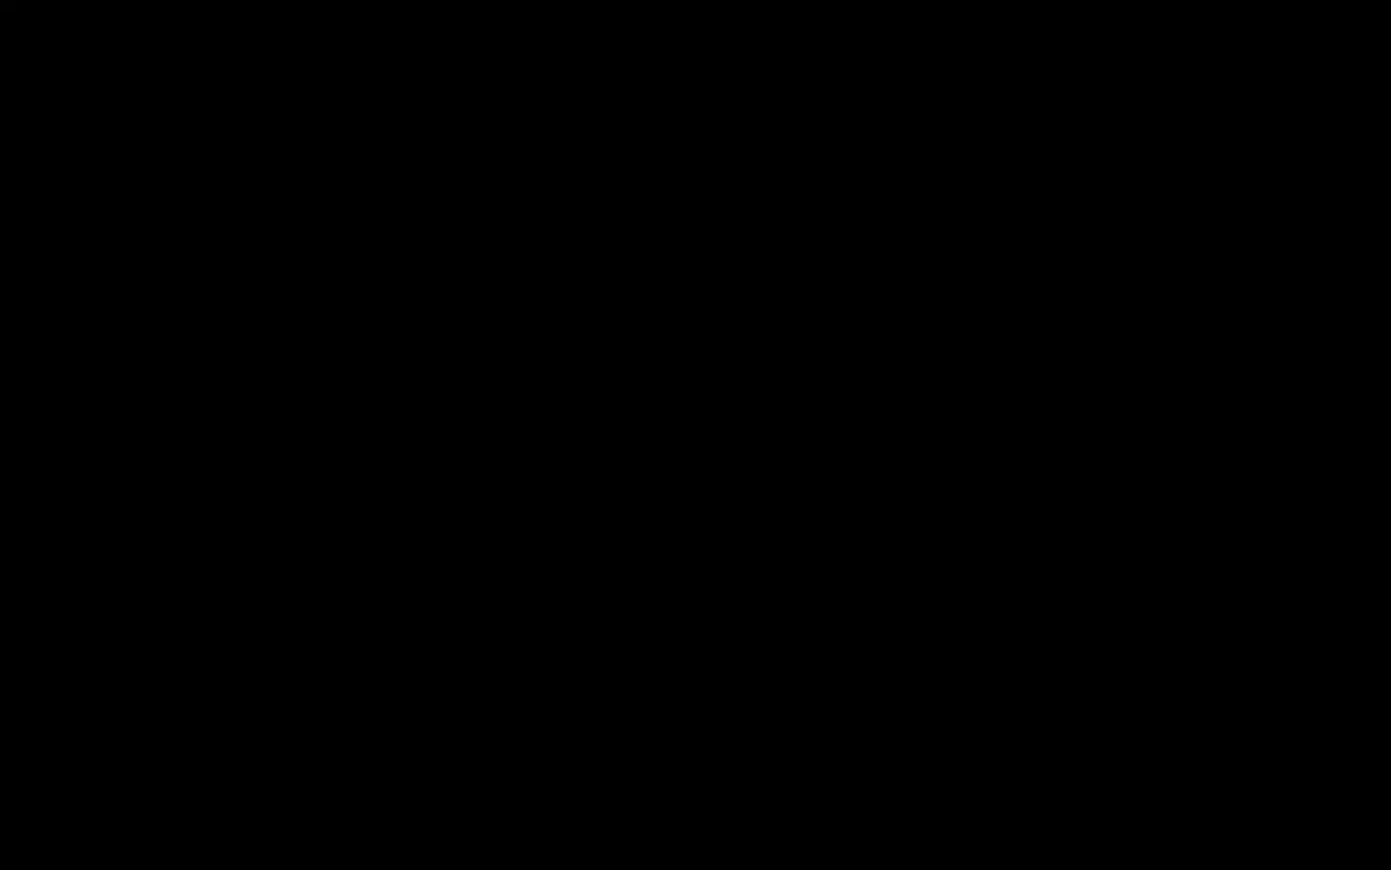